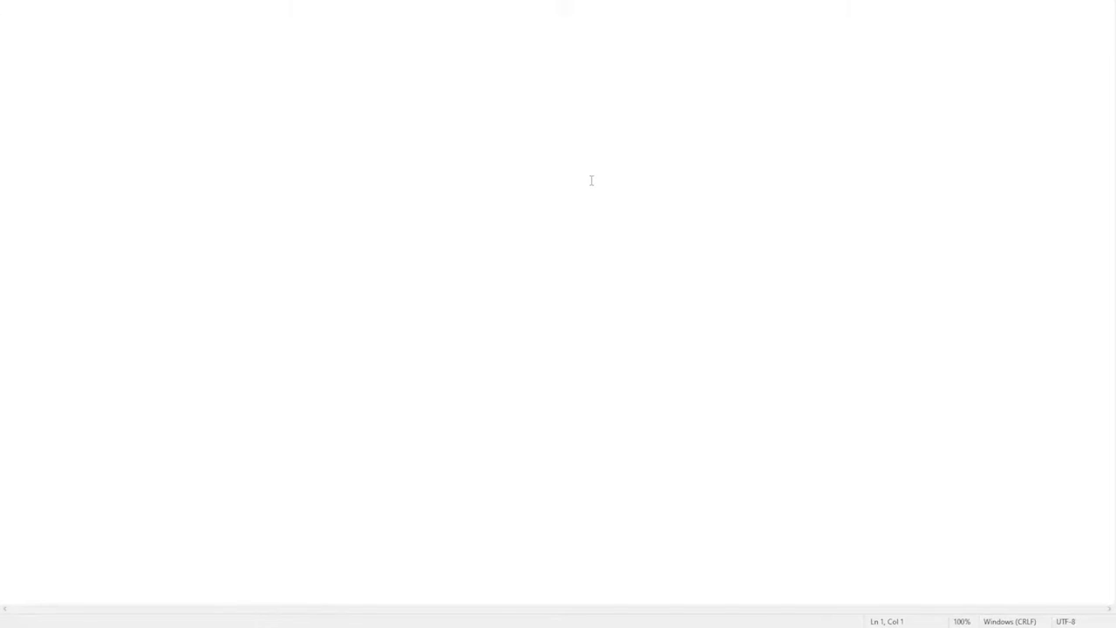
- Write "test test test", "blah blah" and a tab-indented "blah blah" on three separate lines in the blank text file
type("test test test")
key("Return")
type("blah blah \tblah blah")
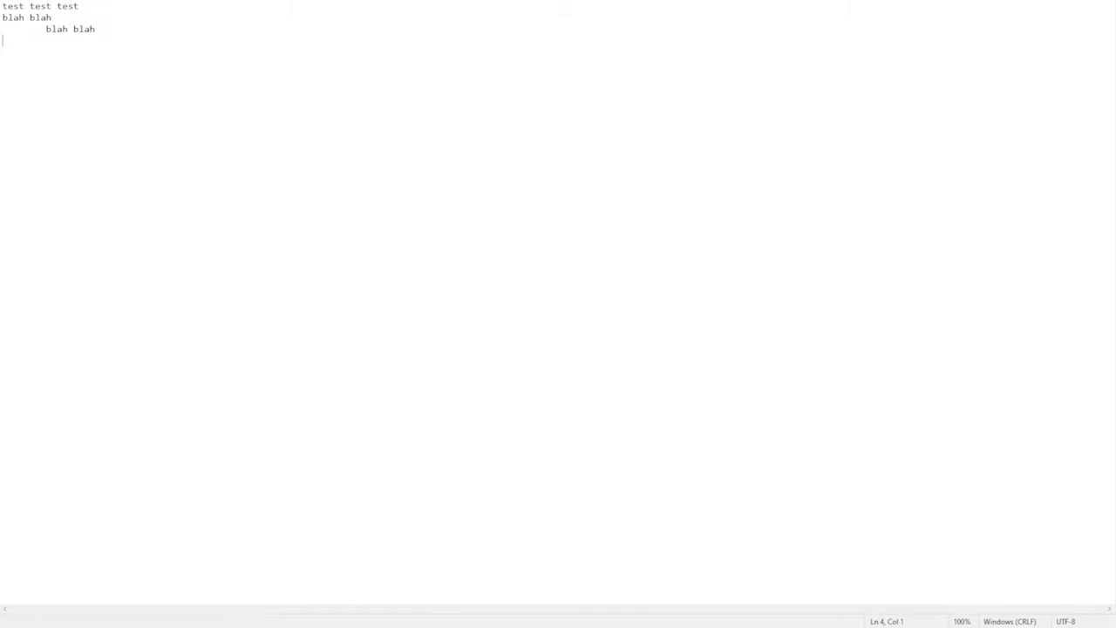
- Add a manually numbered list below the text with the entries "1. item1", "2. item2" and "3. item3"
type("1. item12. item23. item3")
key("Up")
key("Home")
key("Up")
key("Home")
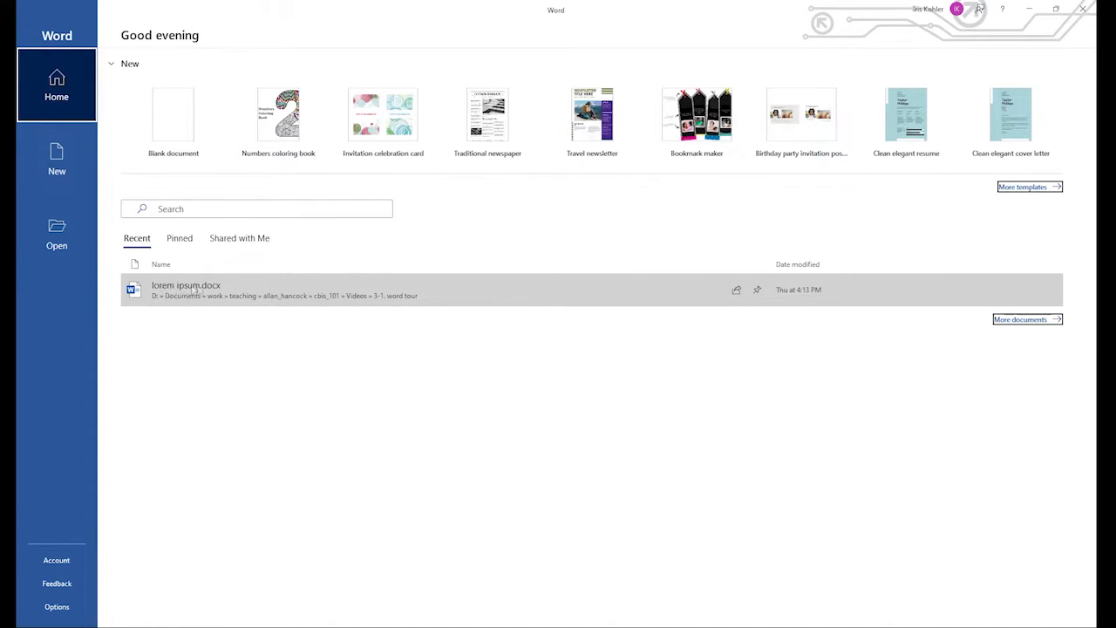
- In Word, view the pinned documents list, return to the recent documents and select lorem ipsum.docx
left_click(178, 239)
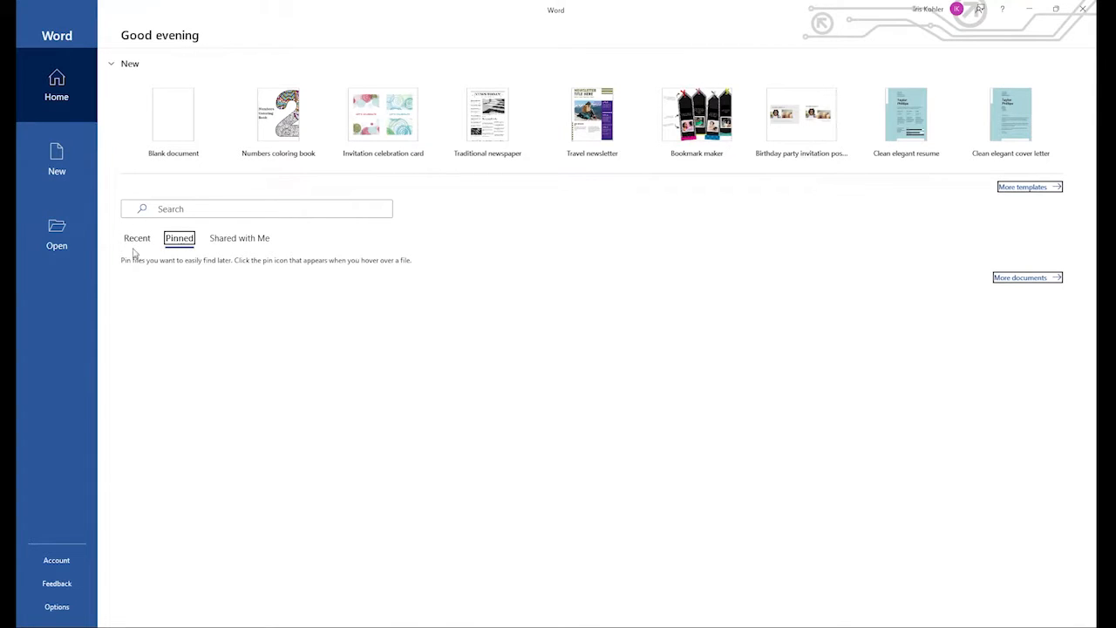
left_click(137, 245)
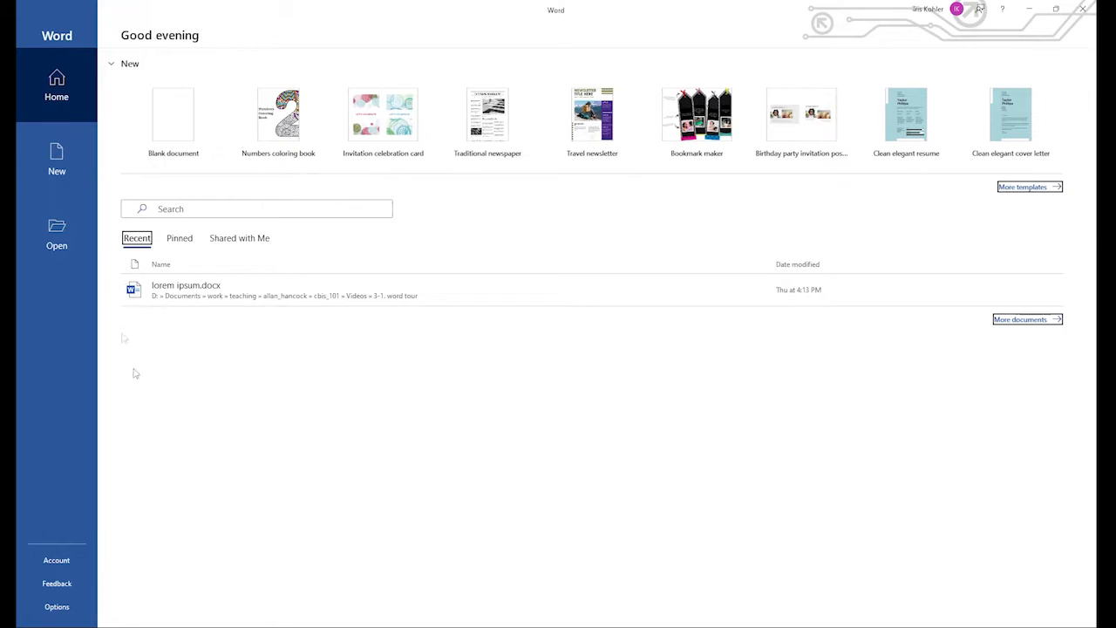
left_click(318, 294)
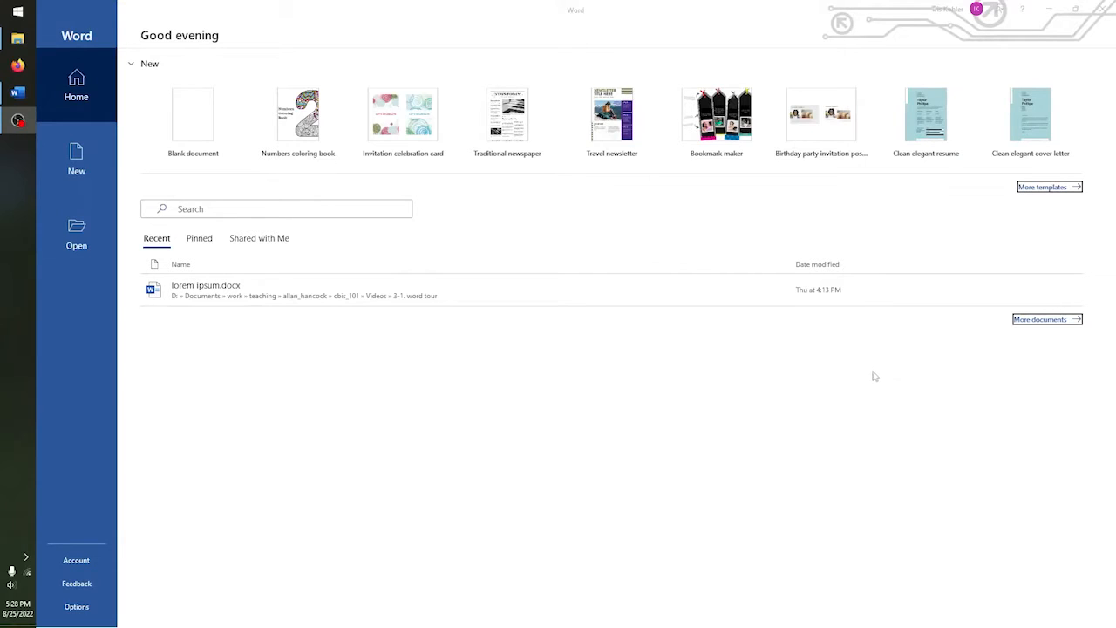
- Pin lorem ipsum.docx from the recent documents to the list and display the pinned documents
right_click(345, 285)
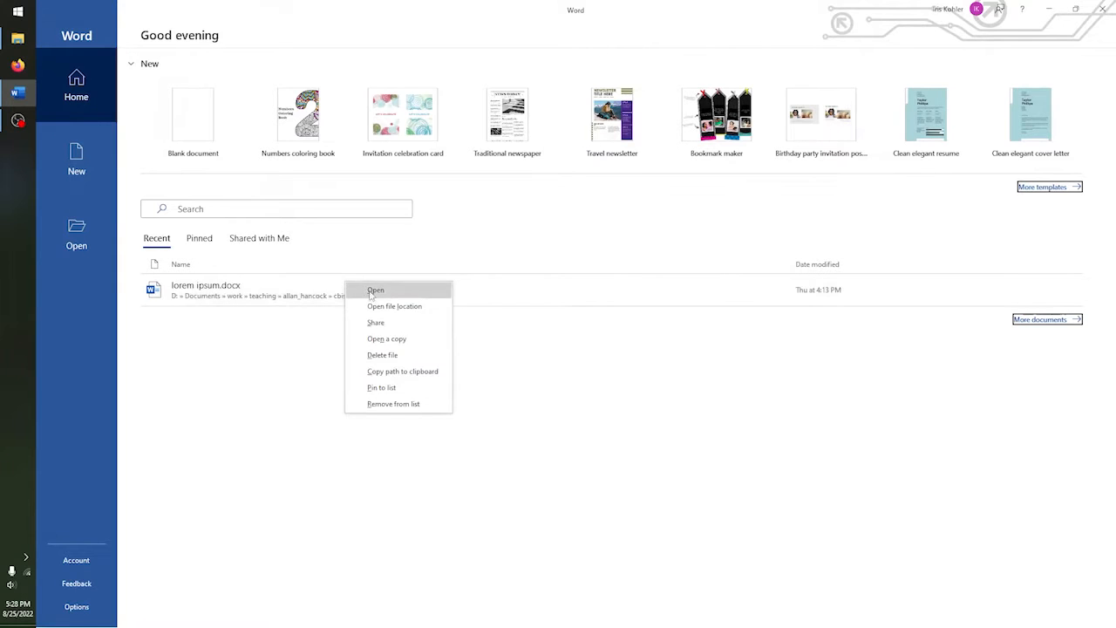
left_click(390, 388)
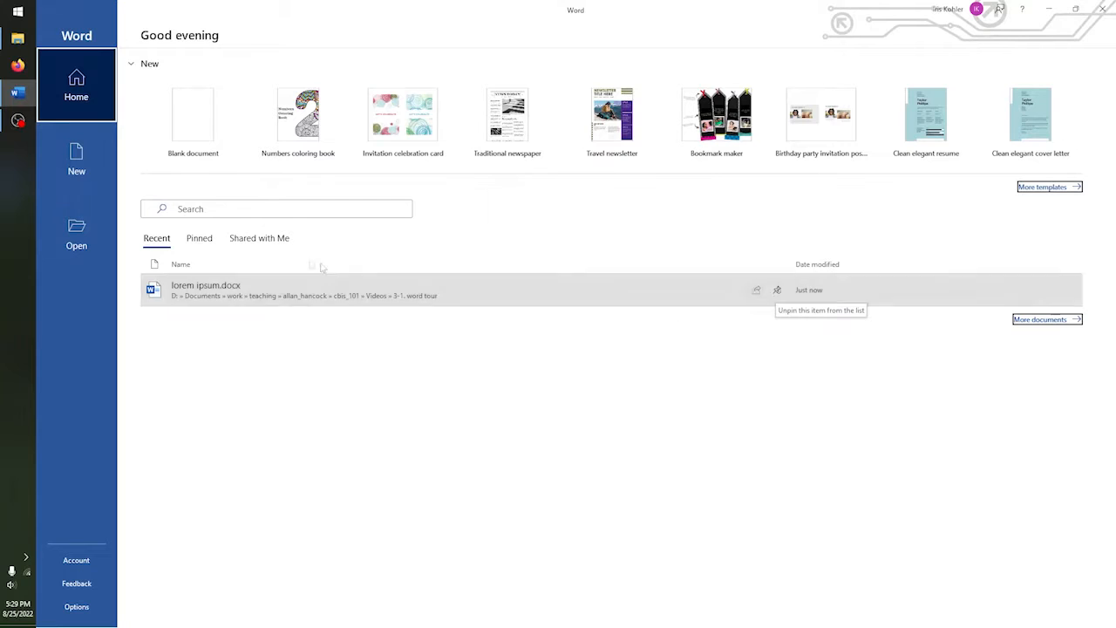
left_click(201, 242)
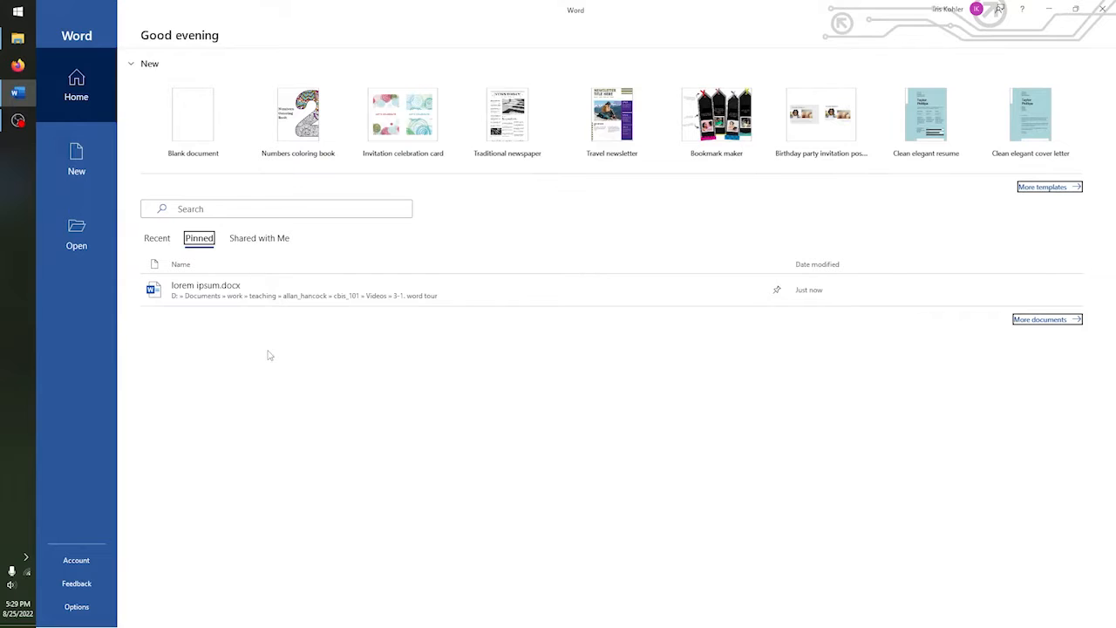
- Display the documents that other people have shared with this account
left_click(271, 242)
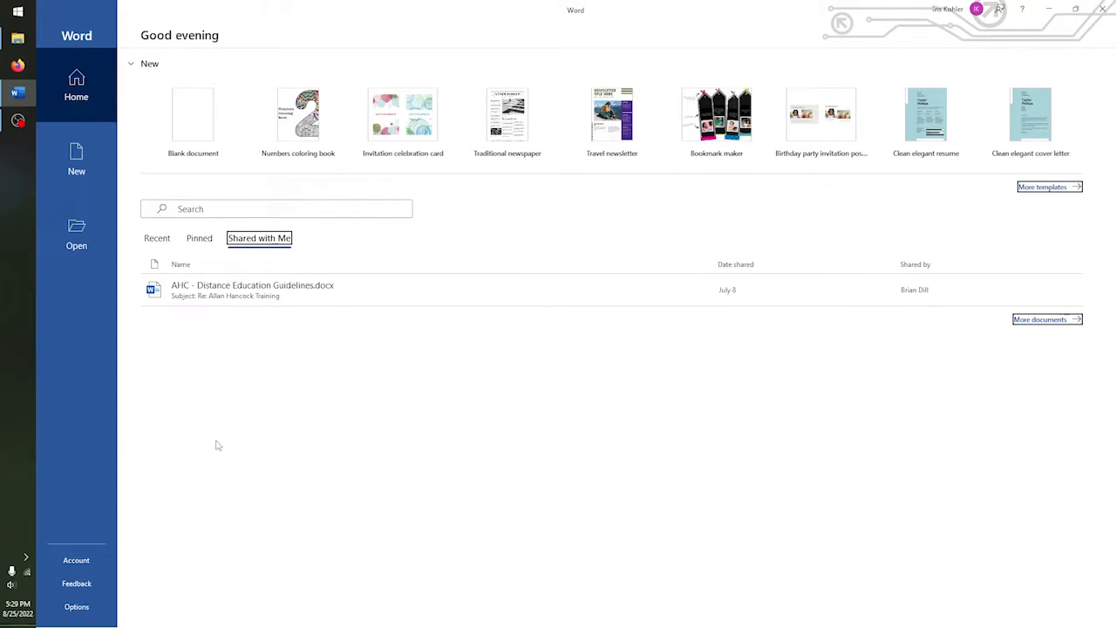
key("alt+Tab")
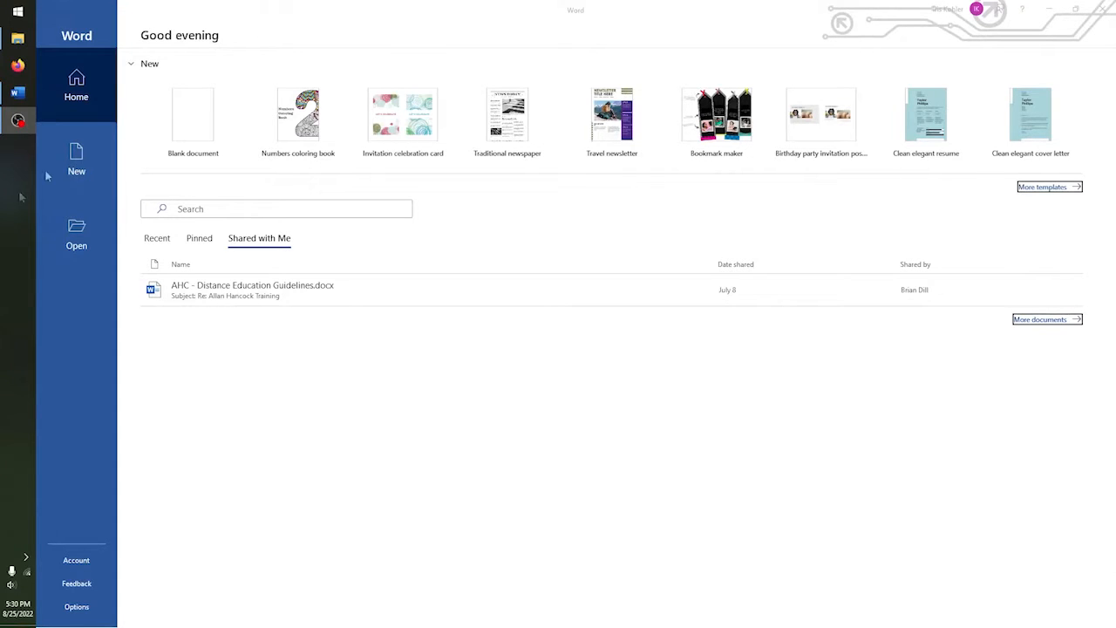
key("alt+Tab")
- Browse the templates offered for new documents and compare them with the short selection on the start page
left_click(89, 158)
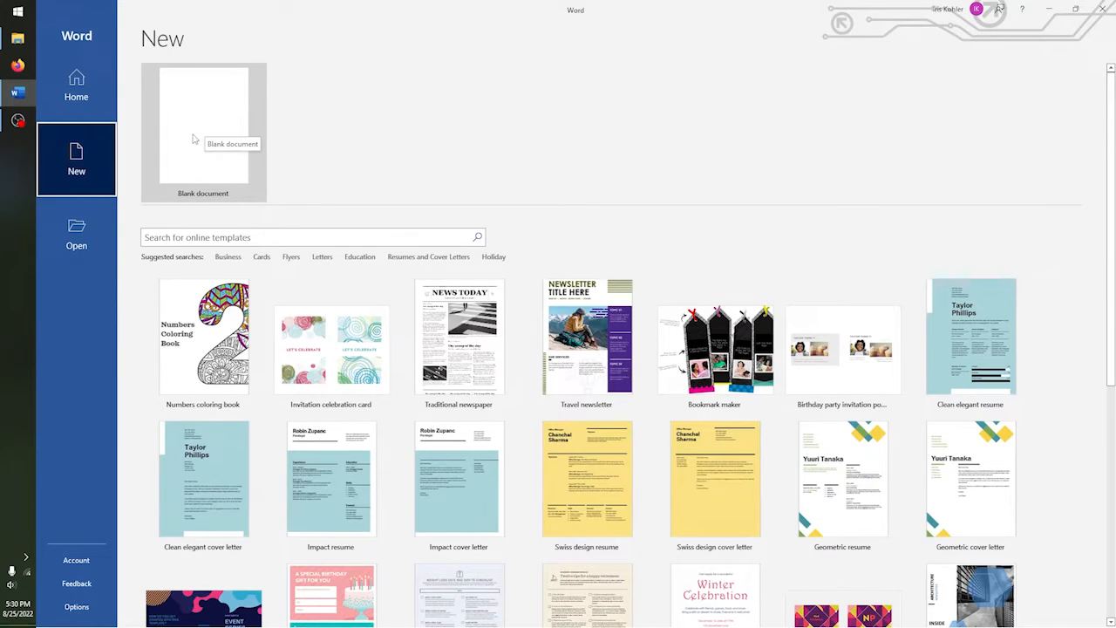
scroll(460, 366, "down", 1)
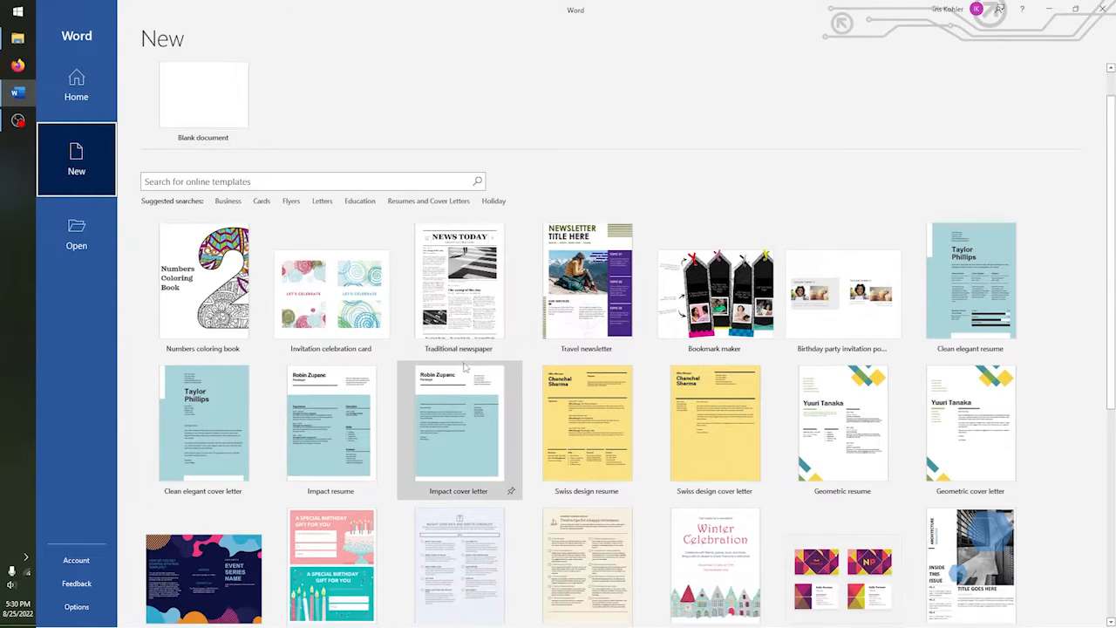
scroll(462, 366, "down", 5)
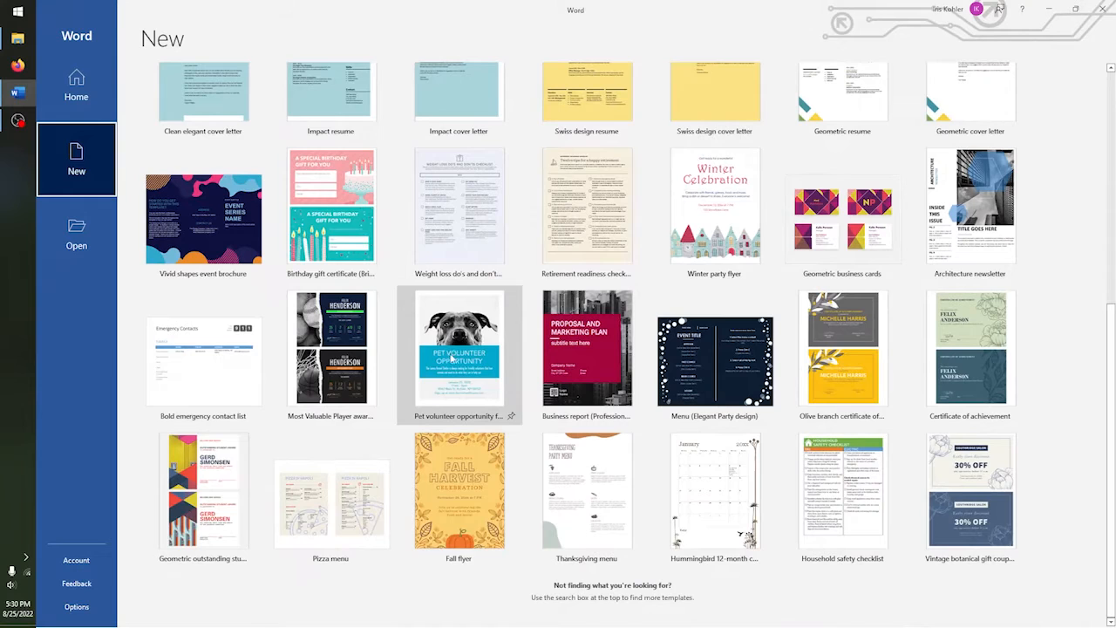
scroll(451, 358, "up", 6)
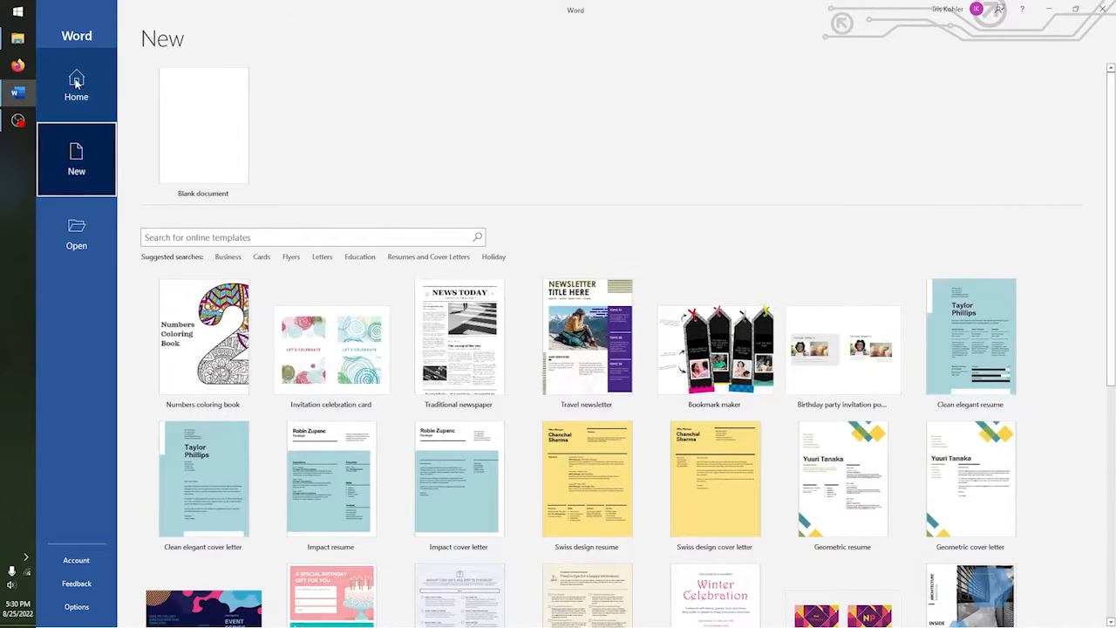
left_click(76, 83)
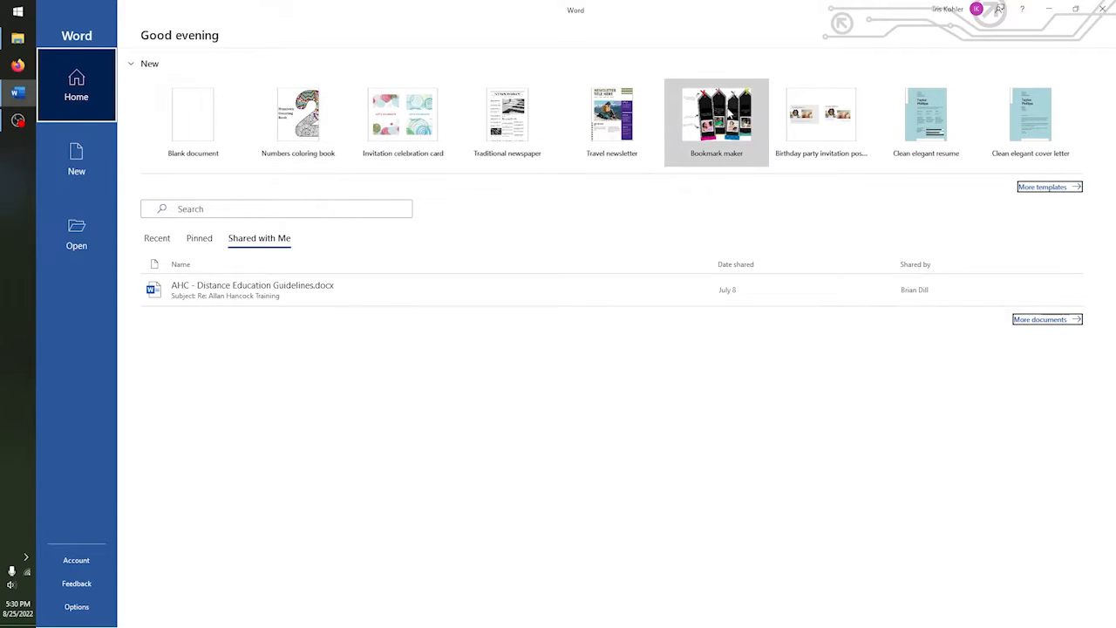
left_click(53, 154)
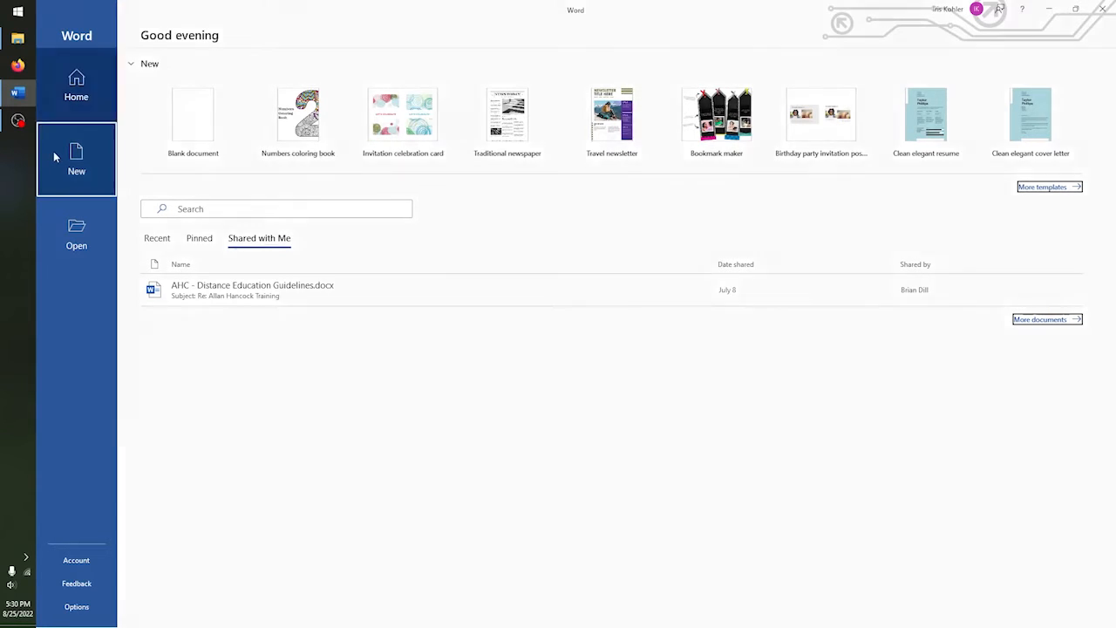
scroll(540, 349, "down", 3)
scroll(688, 389, "down", 4)
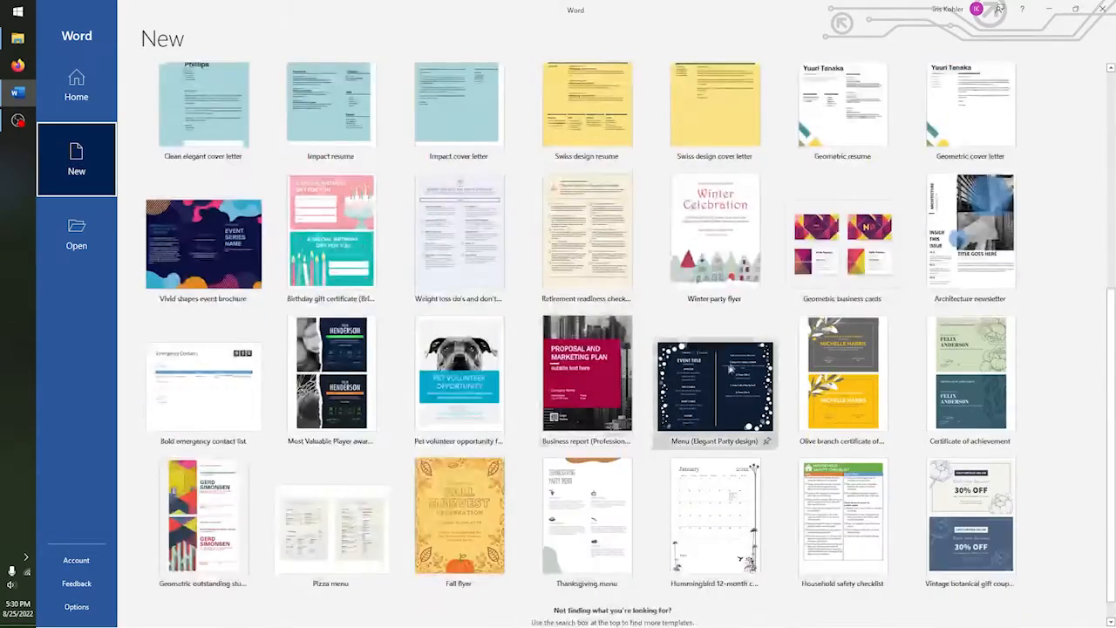
scroll(698, 391, "up", 7)
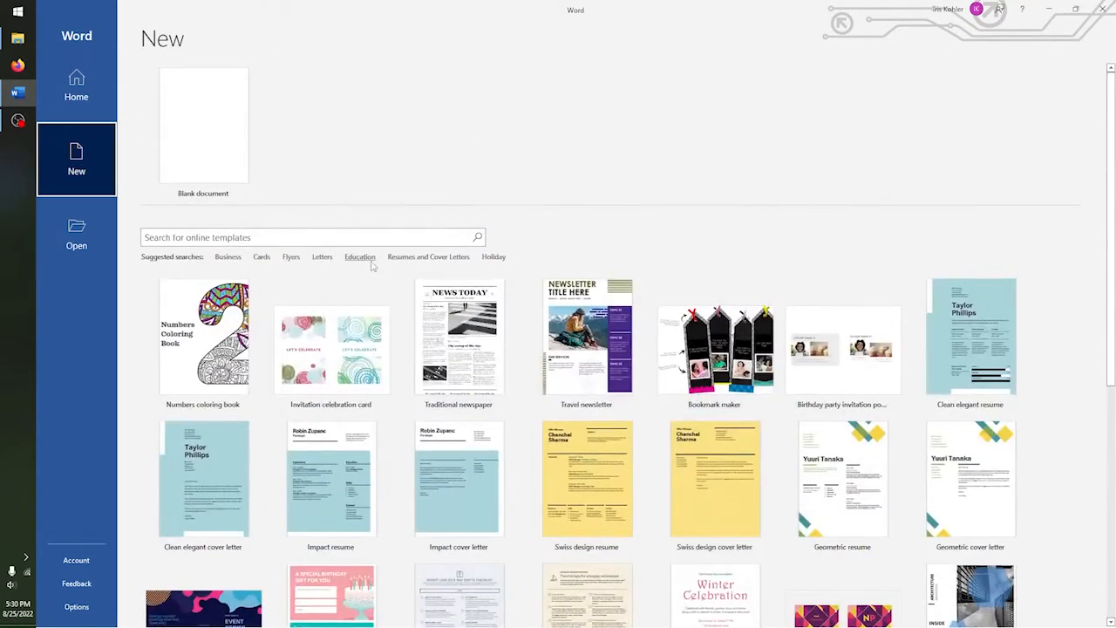
- Search the online templates for "resume", look through the results and return to the full template gallery
left_click(335, 235)
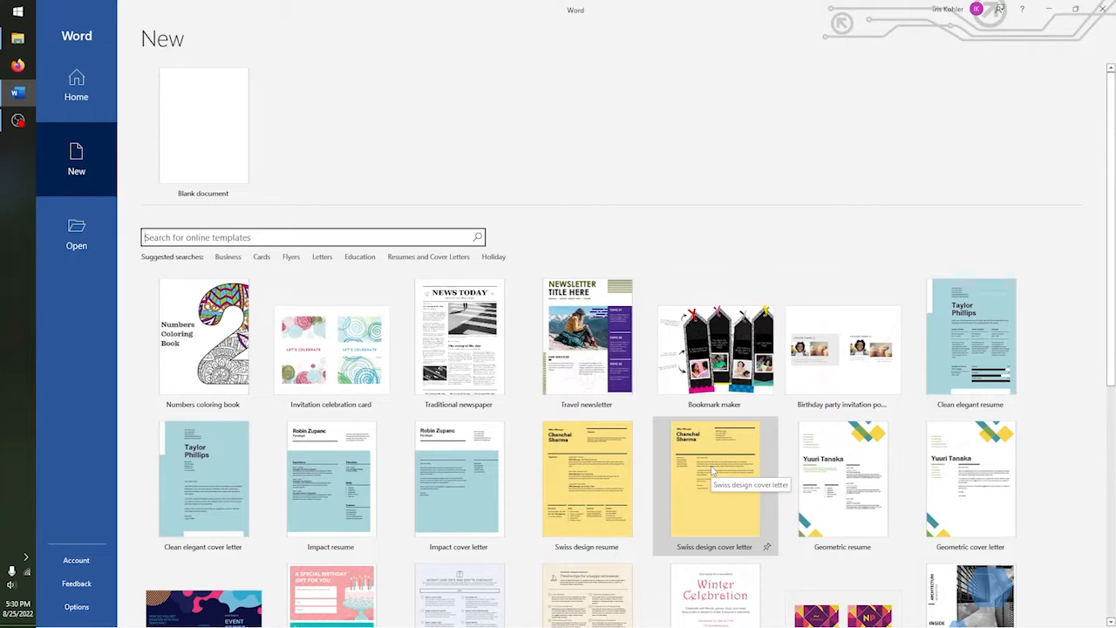
type("resume")
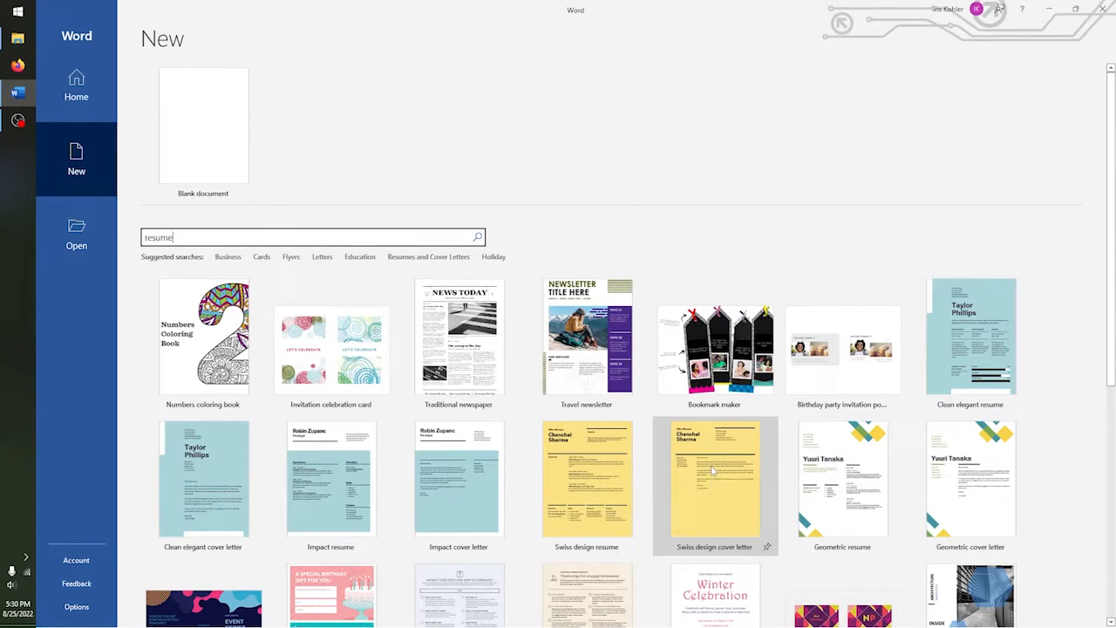
key("Return")
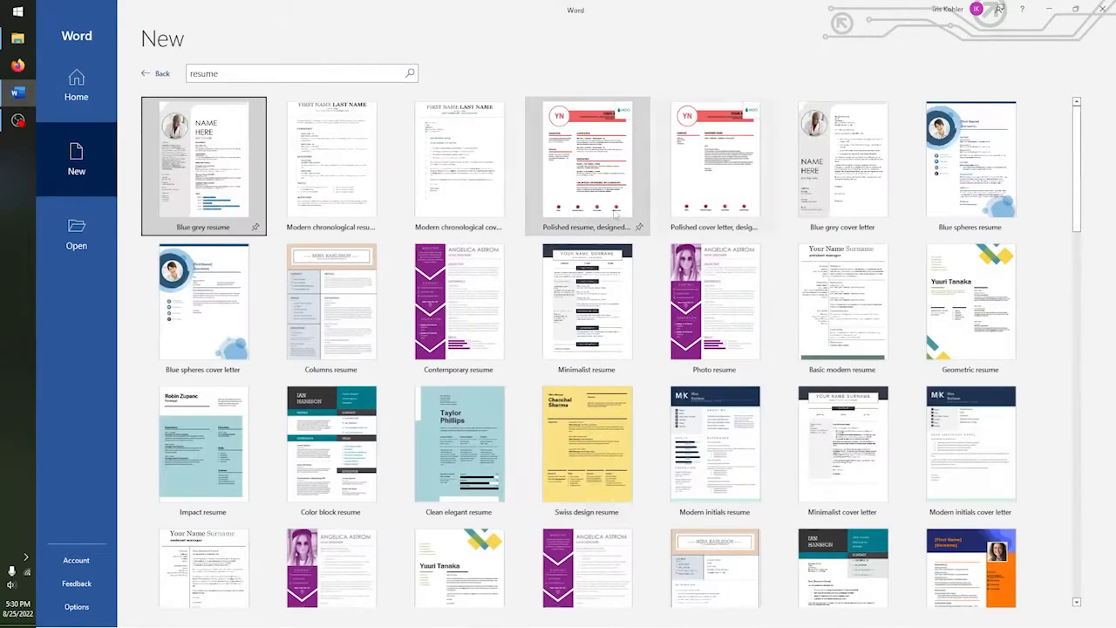
scroll(615, 206, "down", 5)
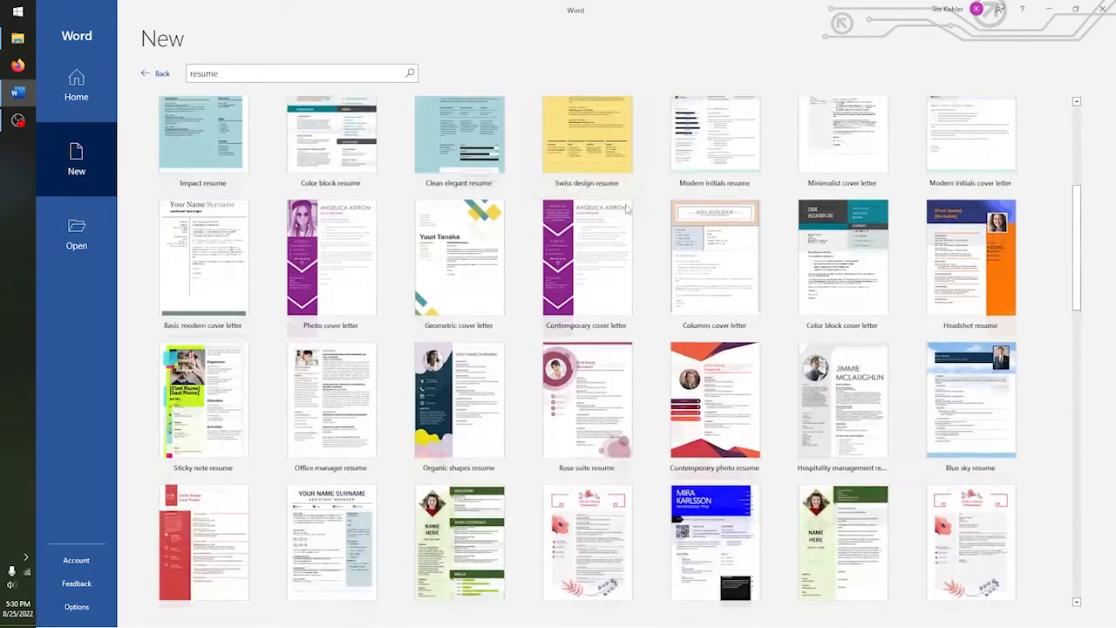
scroll(626, 207, "down", 6)
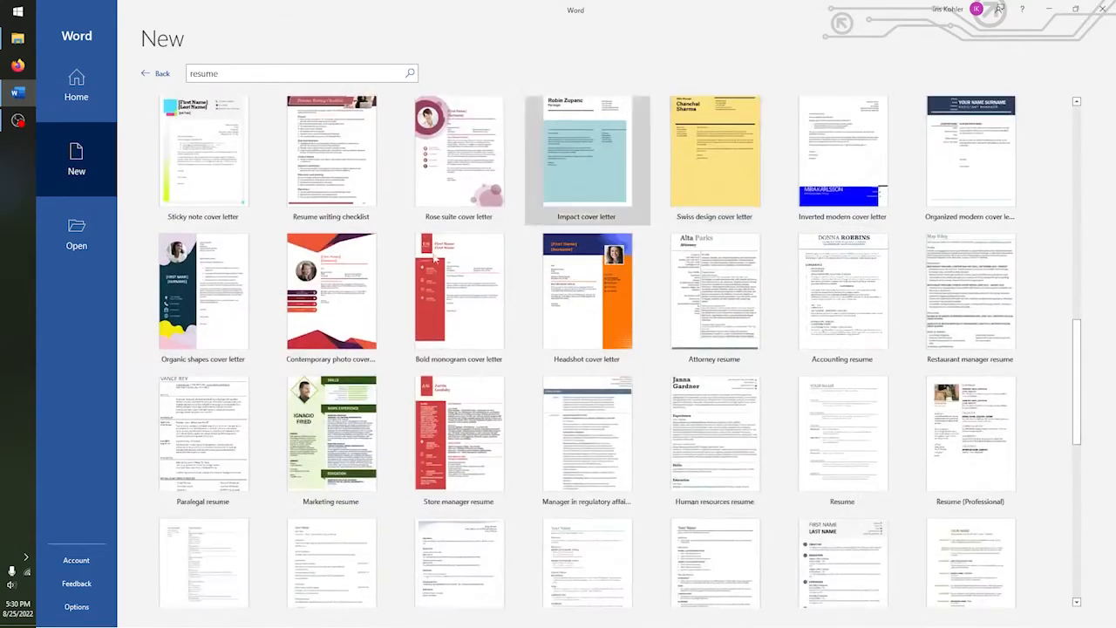
scroll(706, 470, "down", 7)
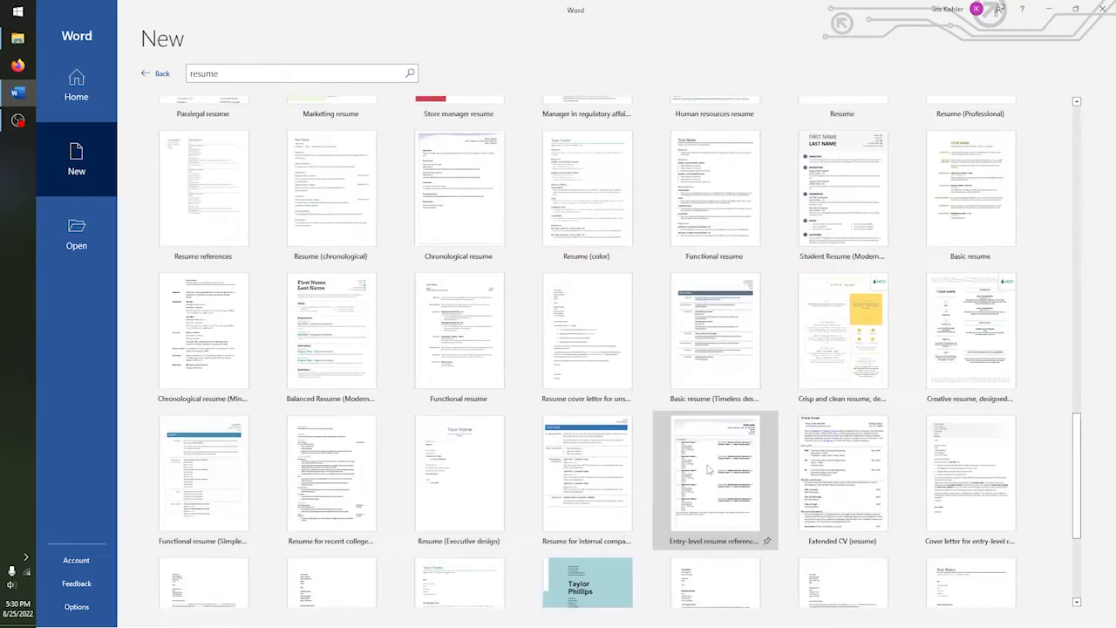
scroll(706, 468, "down", 8)
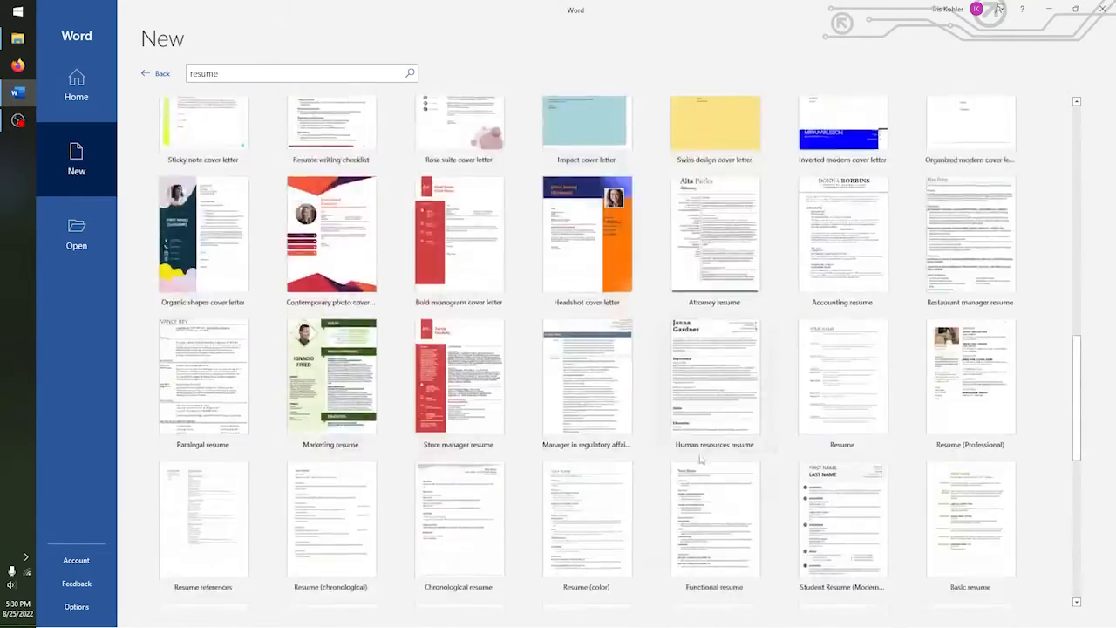
scroll(688, 440, "up", 6)
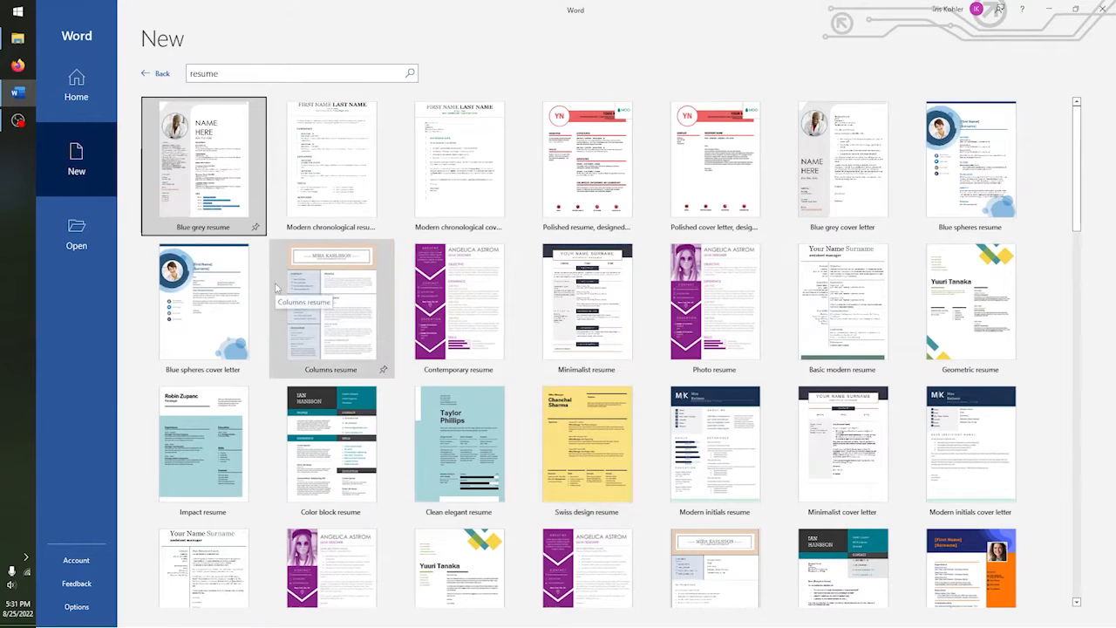
left_click(494, 40)
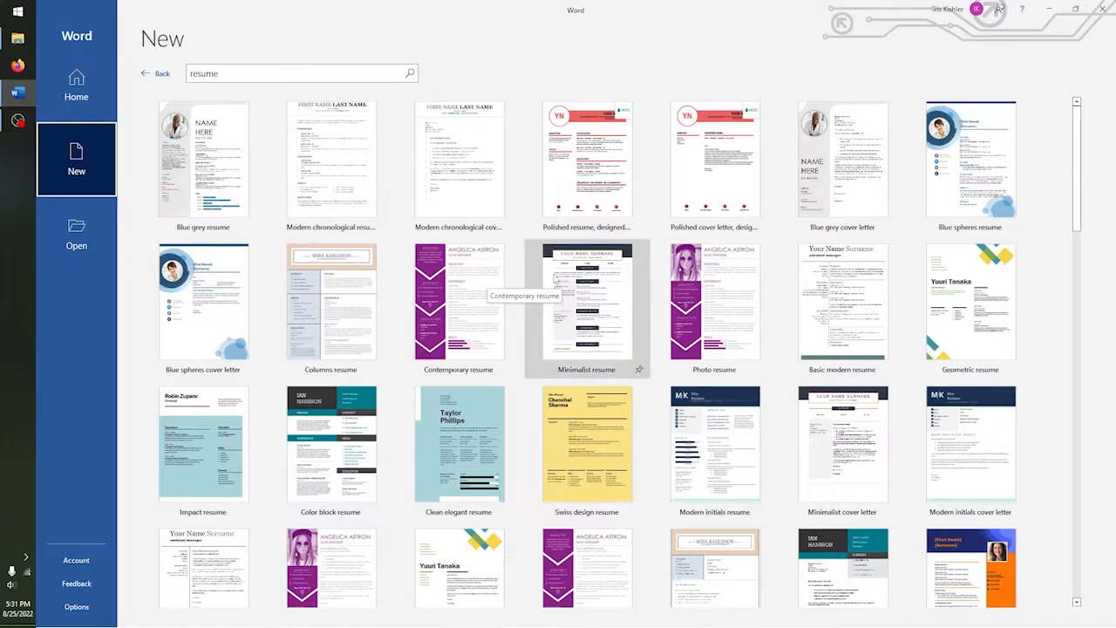
left_click(164, 73)
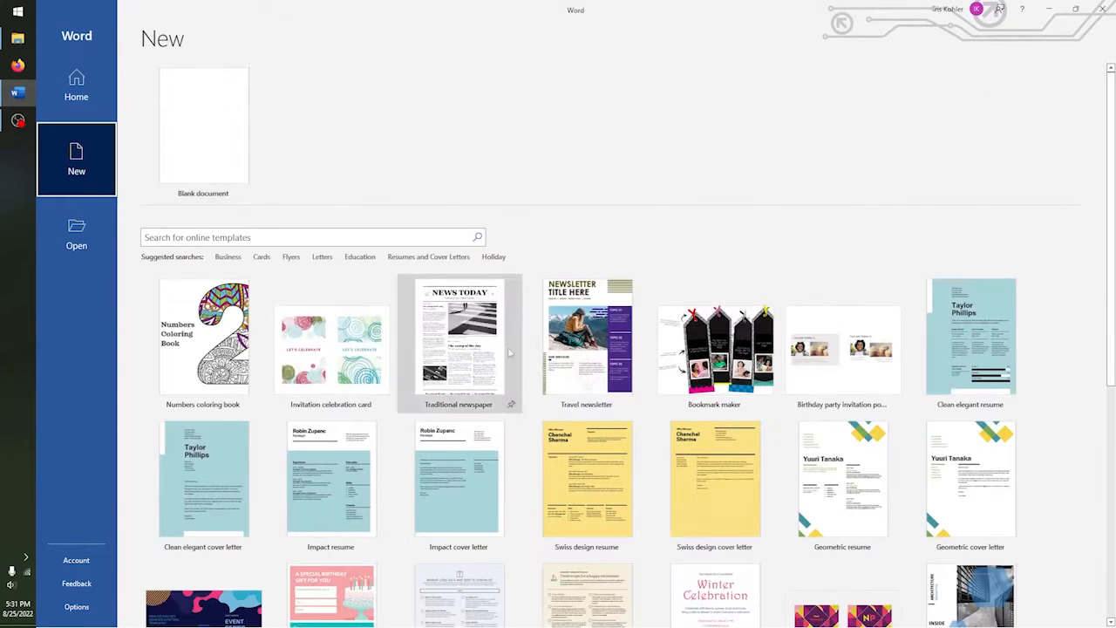
- Look through the places for opening existing files: recent documents, shared documents and This PC
left_click(73, 240)
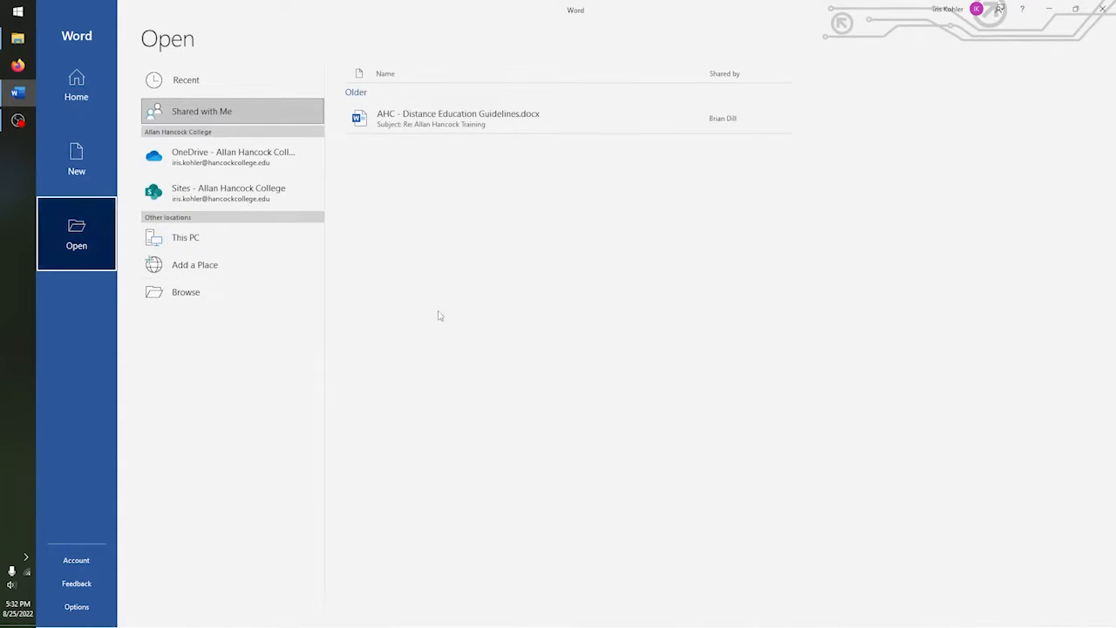
left_click(200, 79)
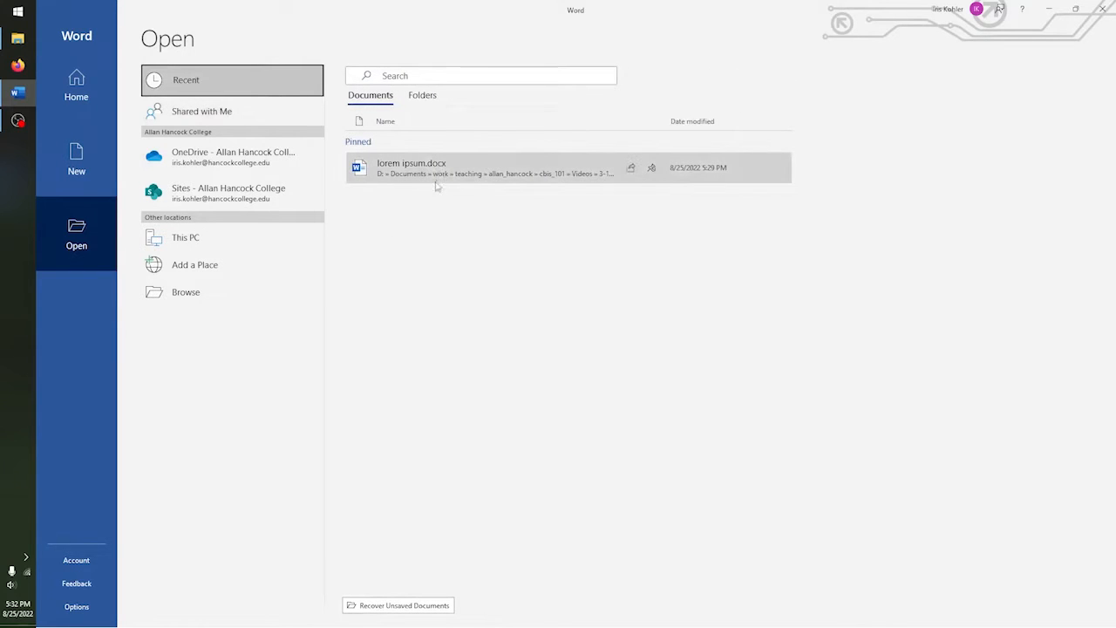
left_click(244, 105)
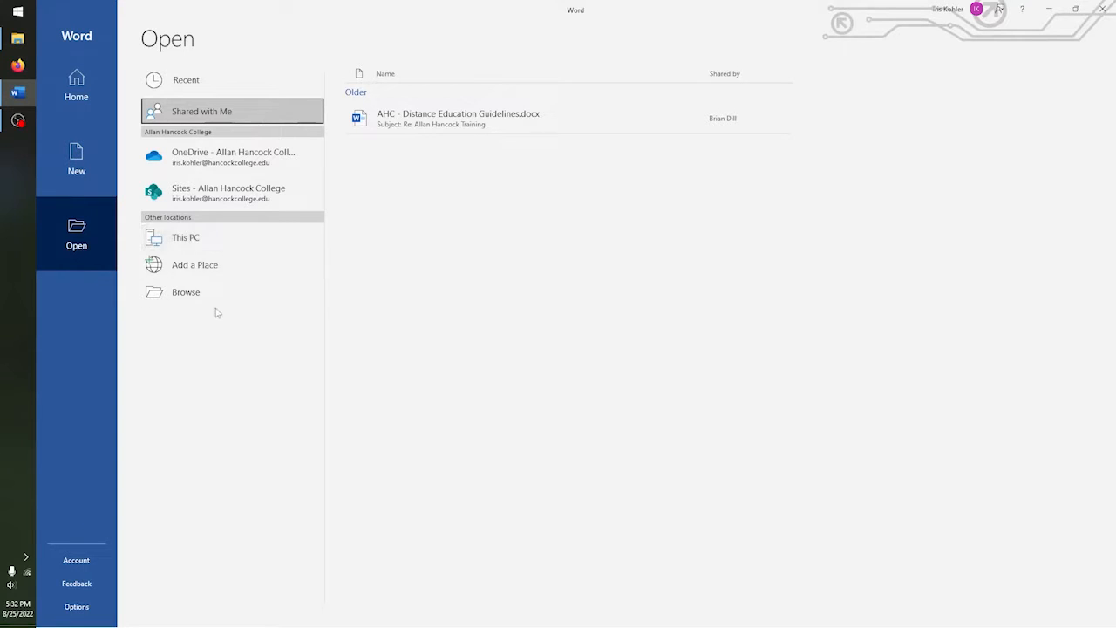
left_click(208, 249)
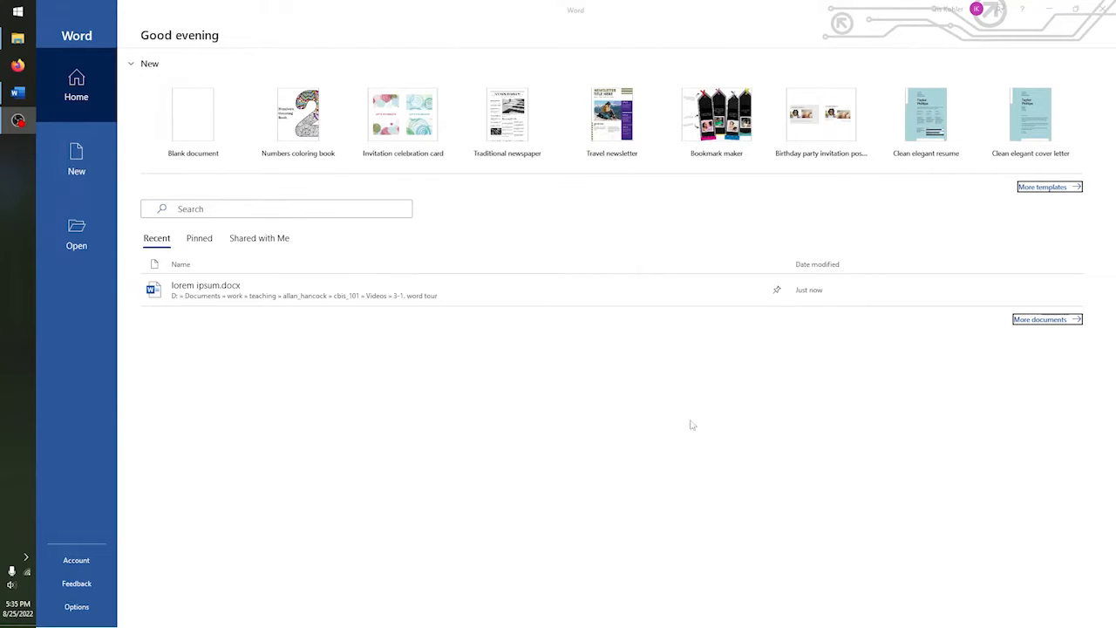
- Create a new blank document from the start page and look over its empty page
left_click(188, 118)
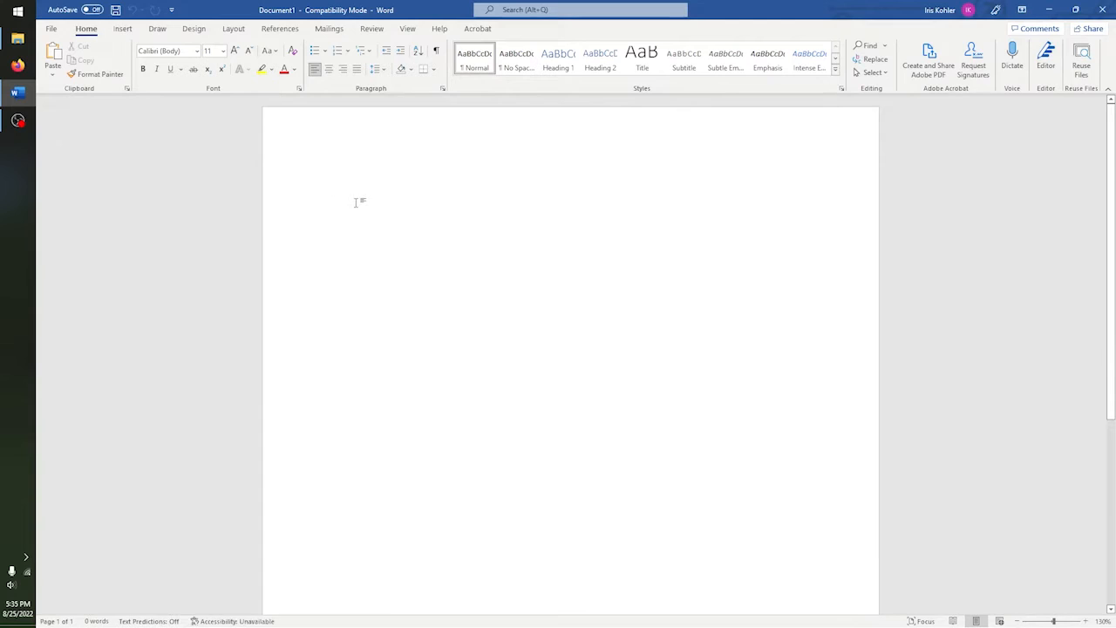
scroll(358, 199, "down", 10)
scroll(358, 199, "up", 10)
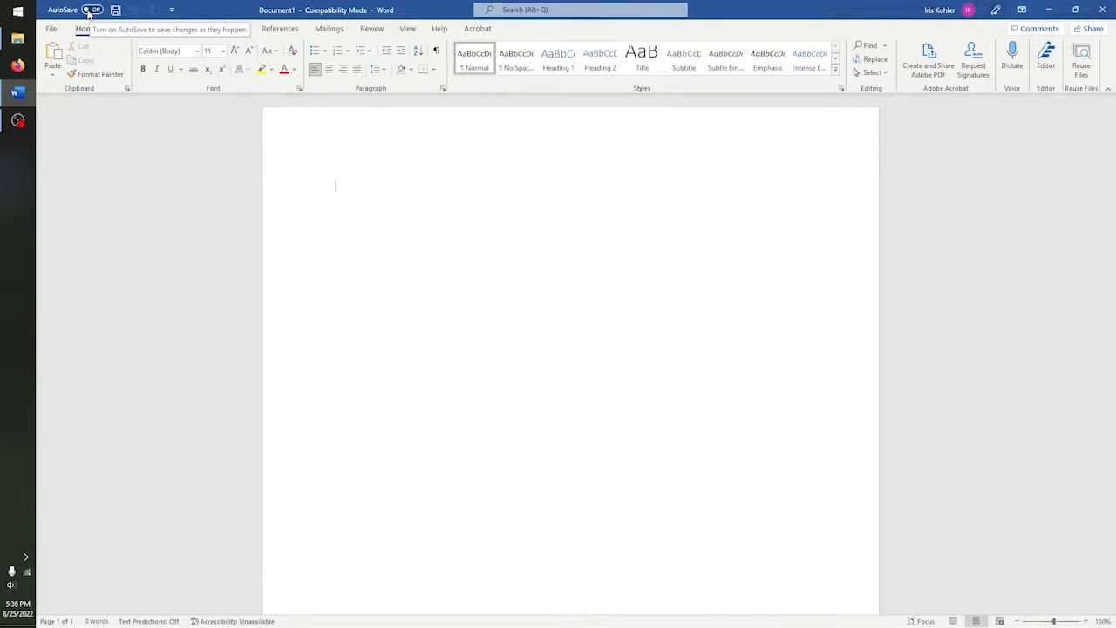
- Turn on AutoSave by uploading the document to OneDrive - Allan Hancock College under the name "blah"
left_click(90, 9)
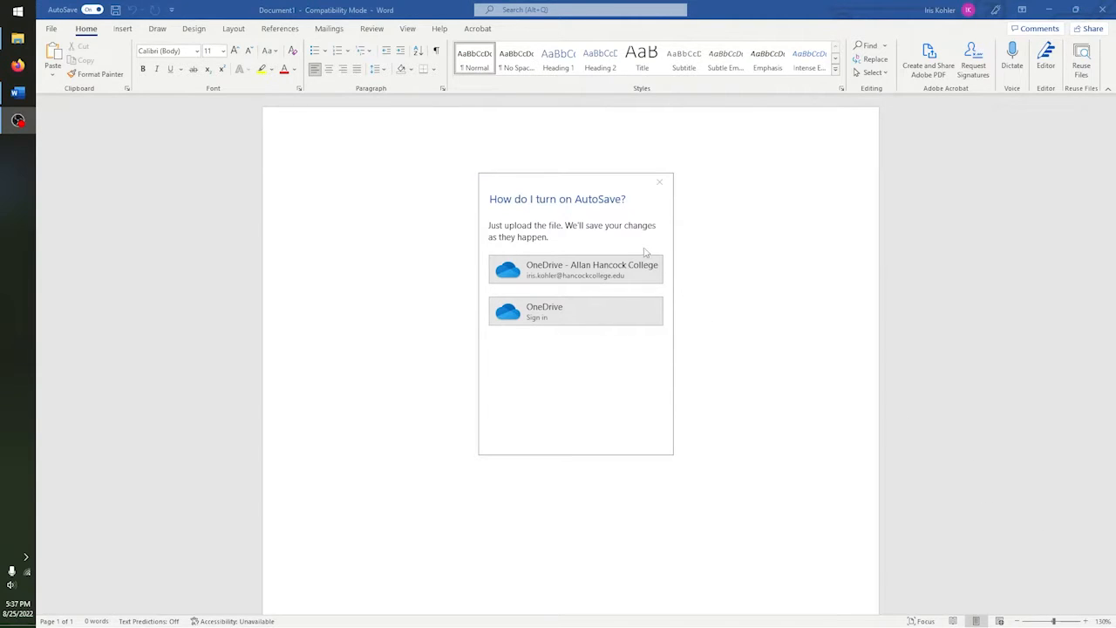
left_click(604, 271)
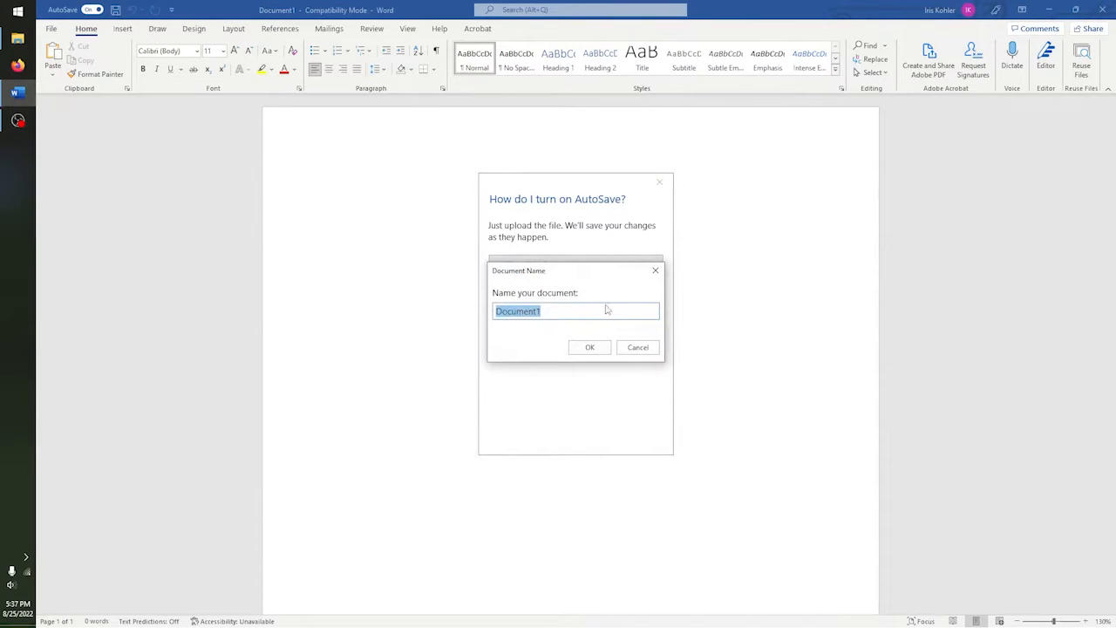
type("blah")
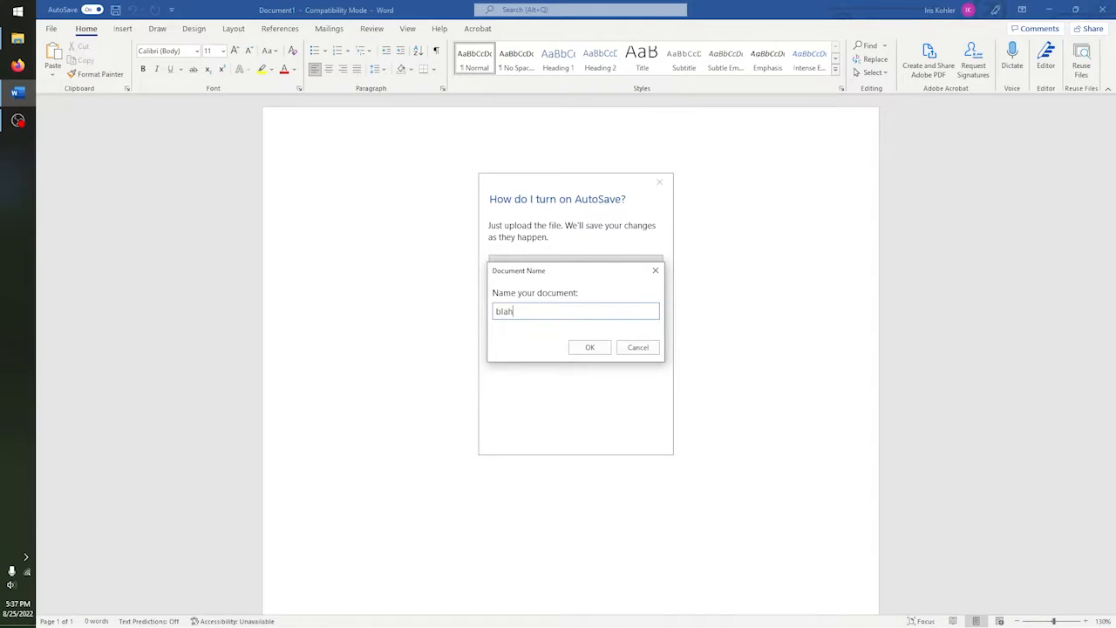
left_click(591, 348)
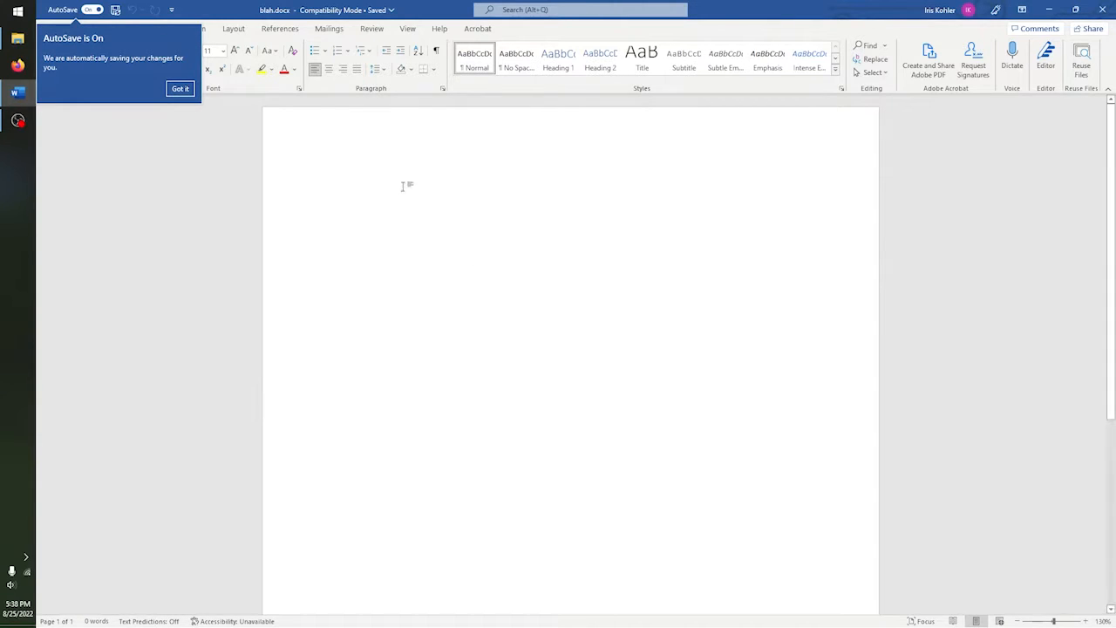
left_click(176, 91)
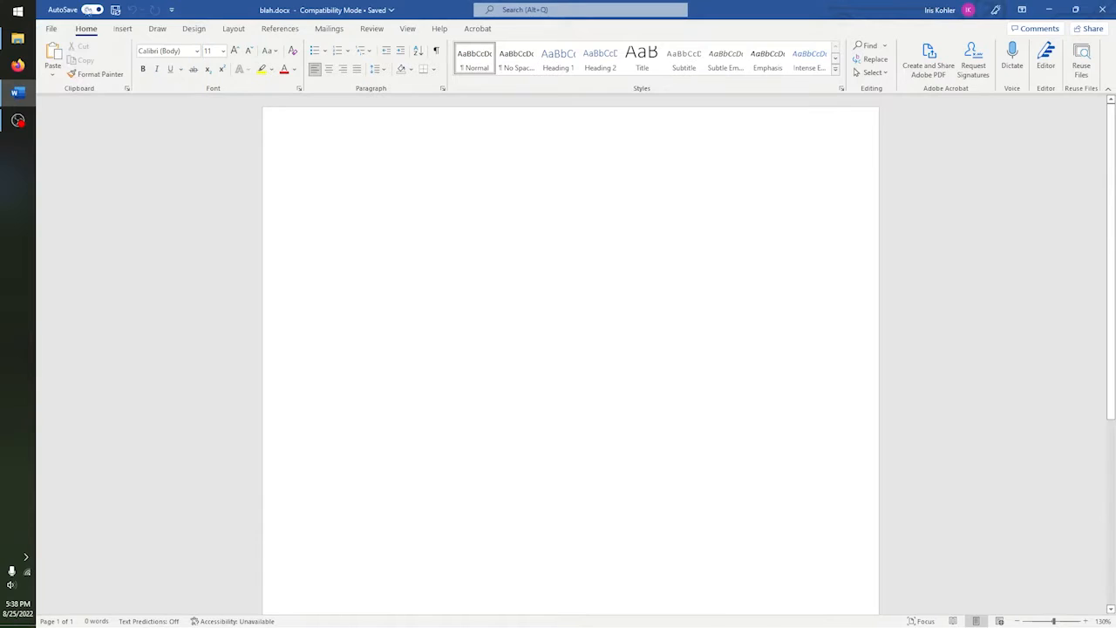
- Try out the AutoSave switch for blah.docx and leave AutoSave off
left_click(90, 9)
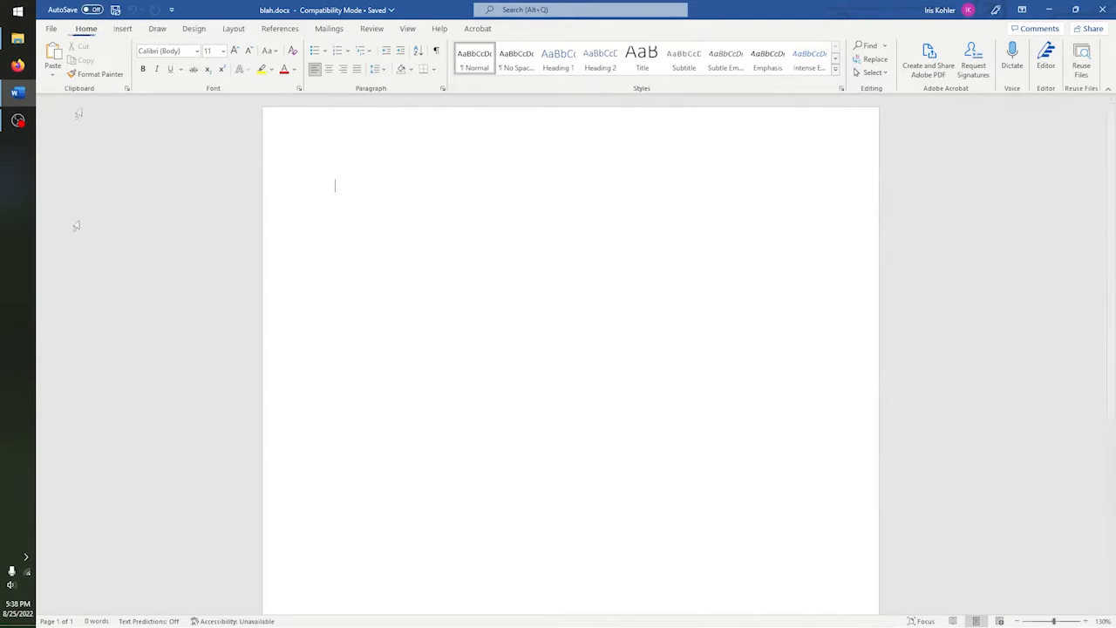
left_click(94, 10)
left_click(92, 10)
left_click(92, 9)
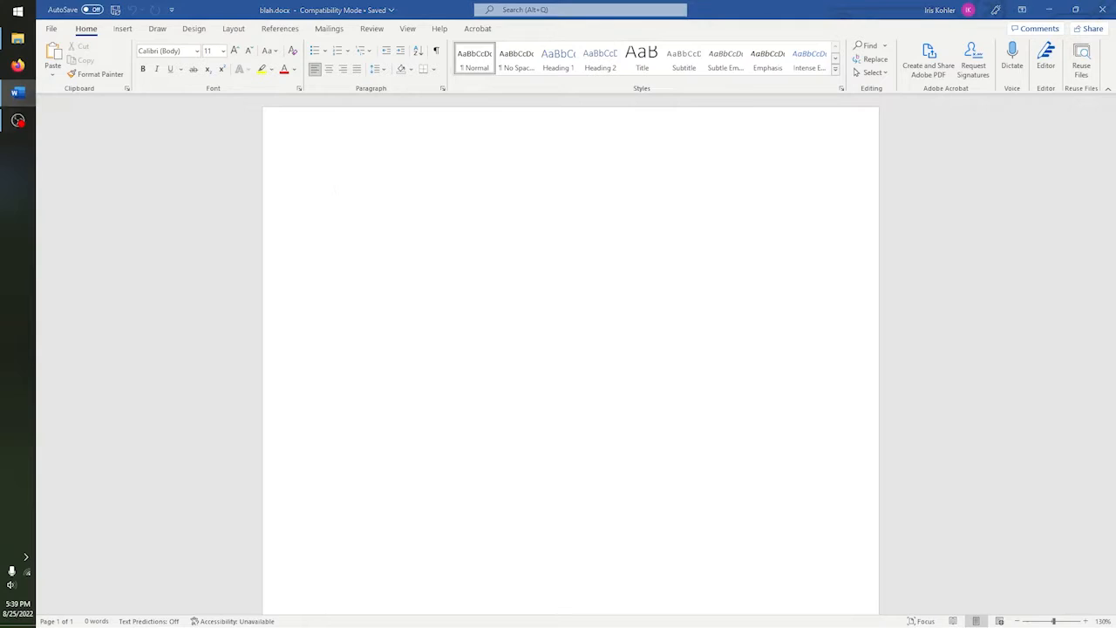
left_click(206, 8)
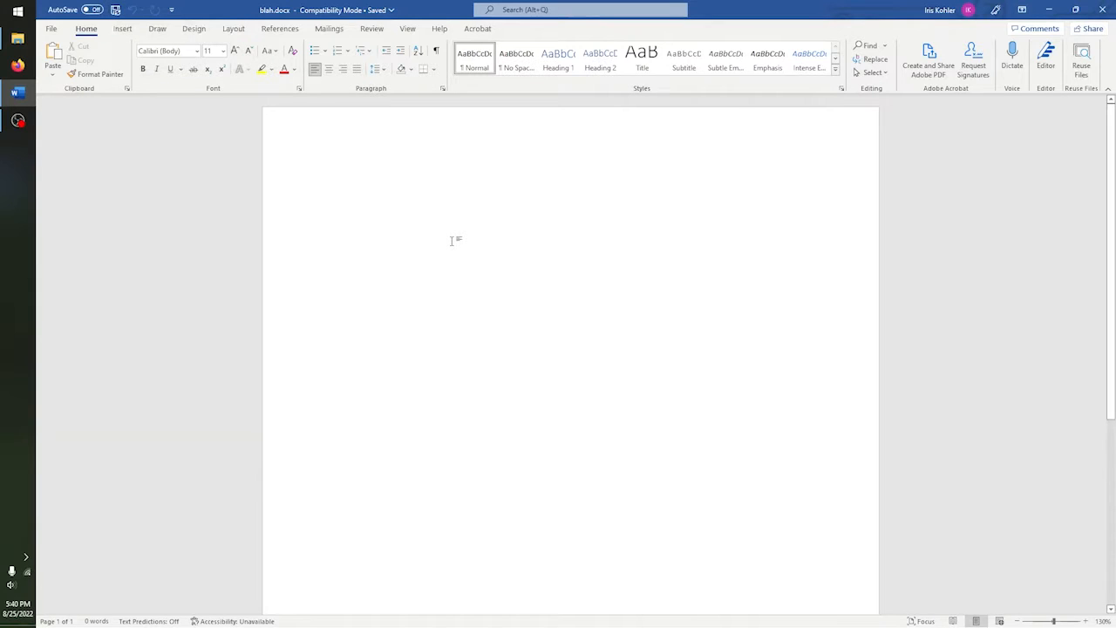
- Write "Blah blah blah blah blah" on the first line and save the document manually
type("Blah blah bla")
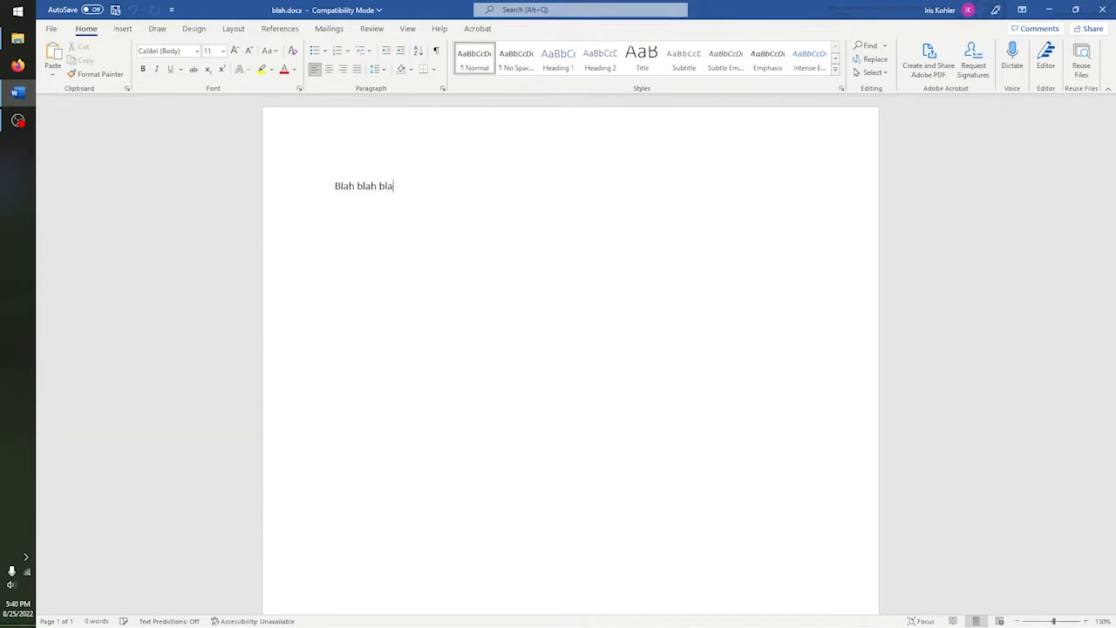
type("h blah blah")
left_click(114, 12)
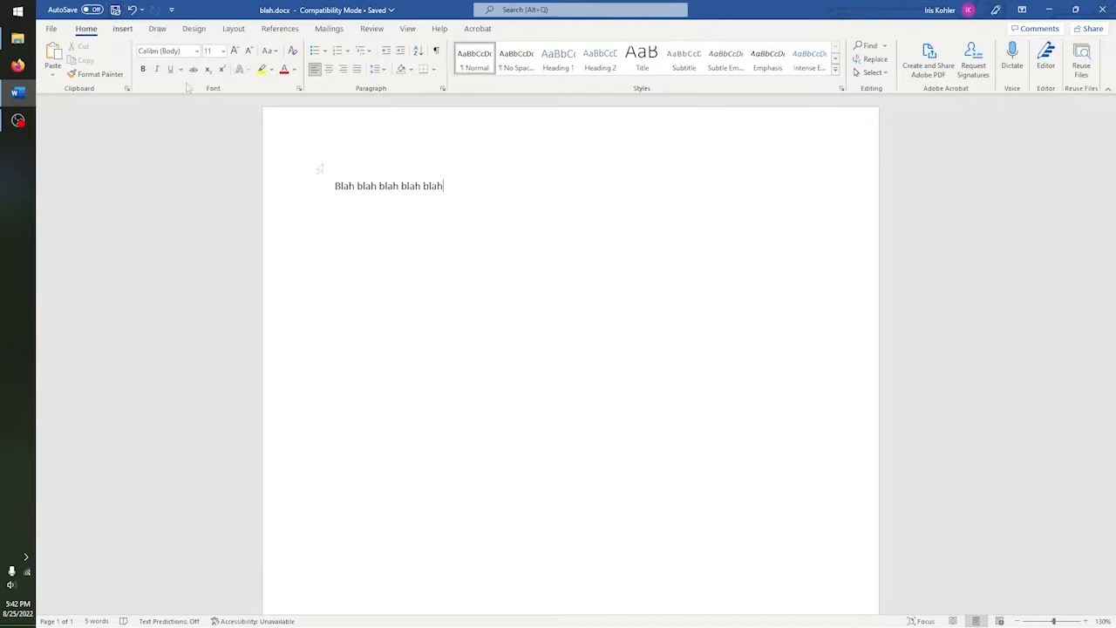
- Append the word "halb" twice to the first line, saving the document after each addition
type("halb")
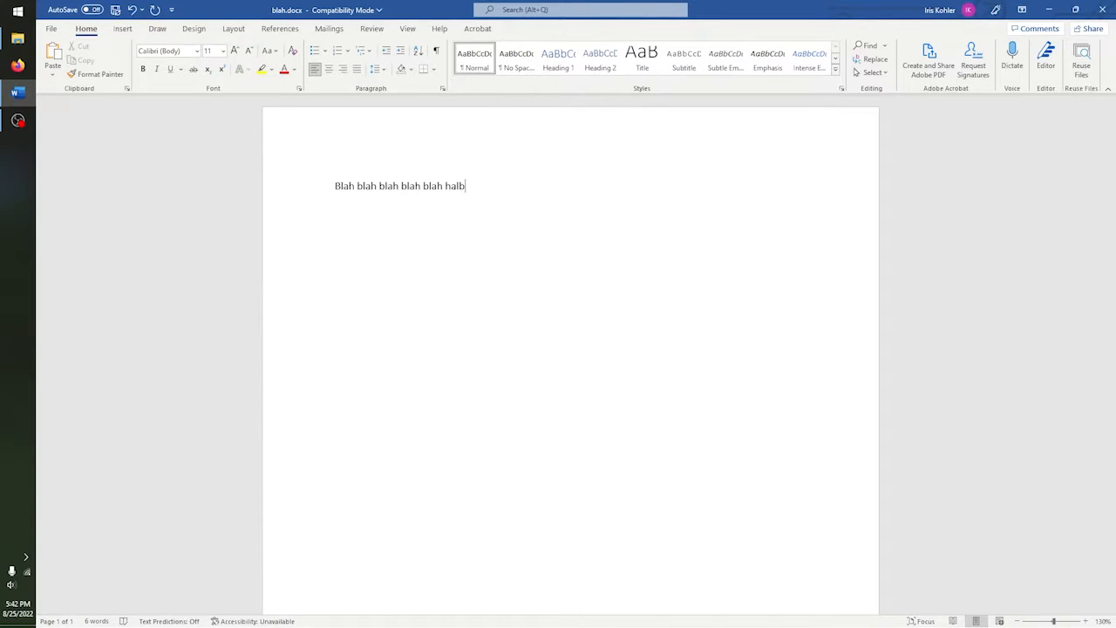
key("ctrl+s")
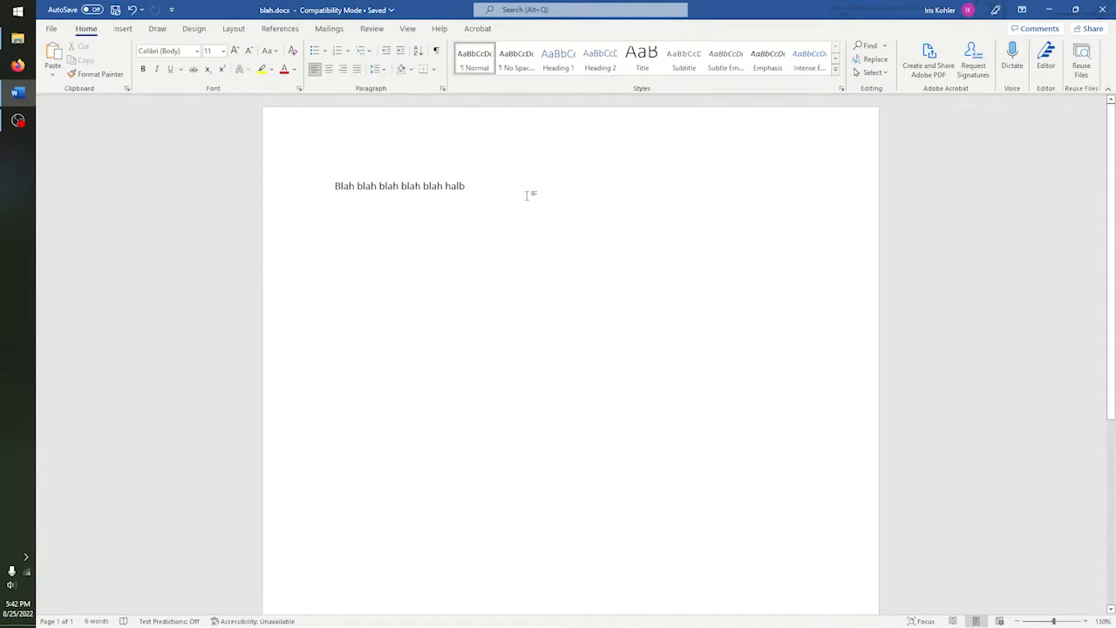
type("halb")
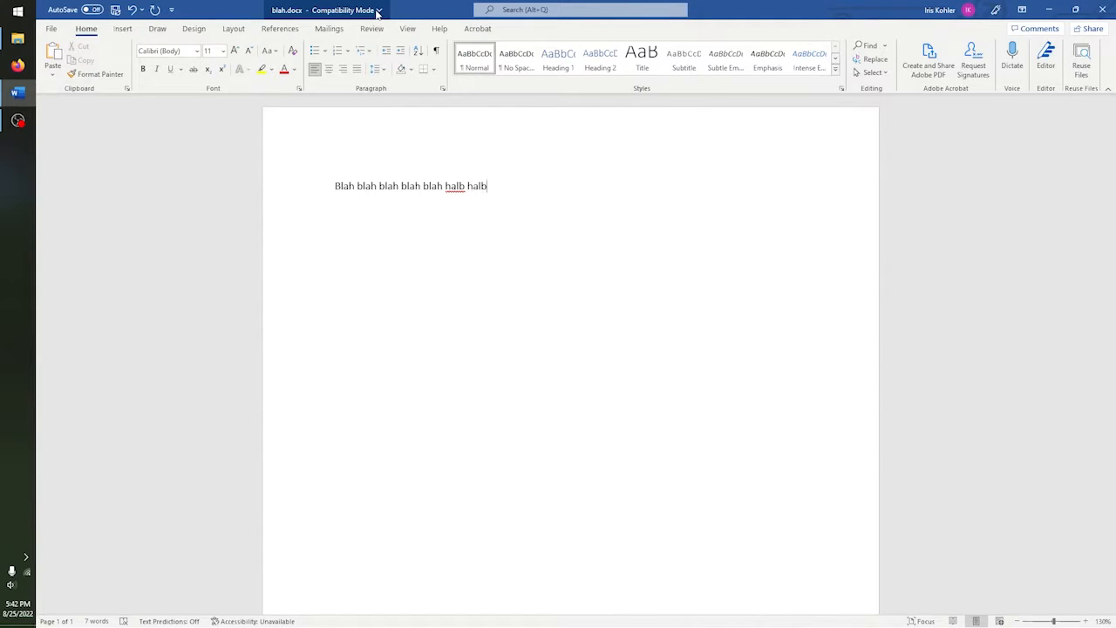
key("ctrl+s")
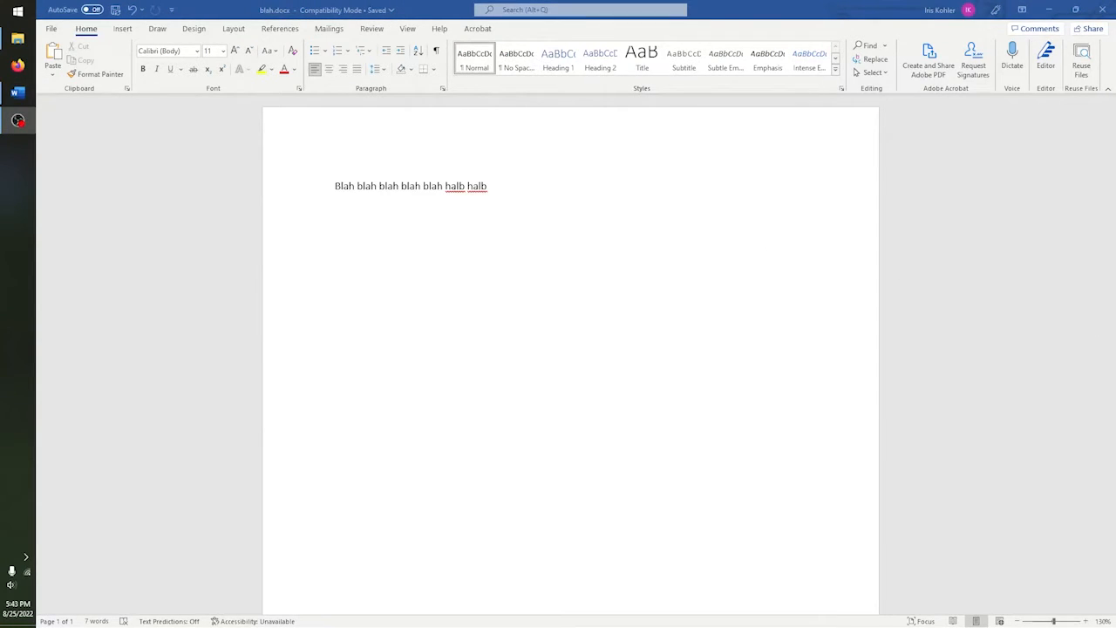
left_click(802, 10)
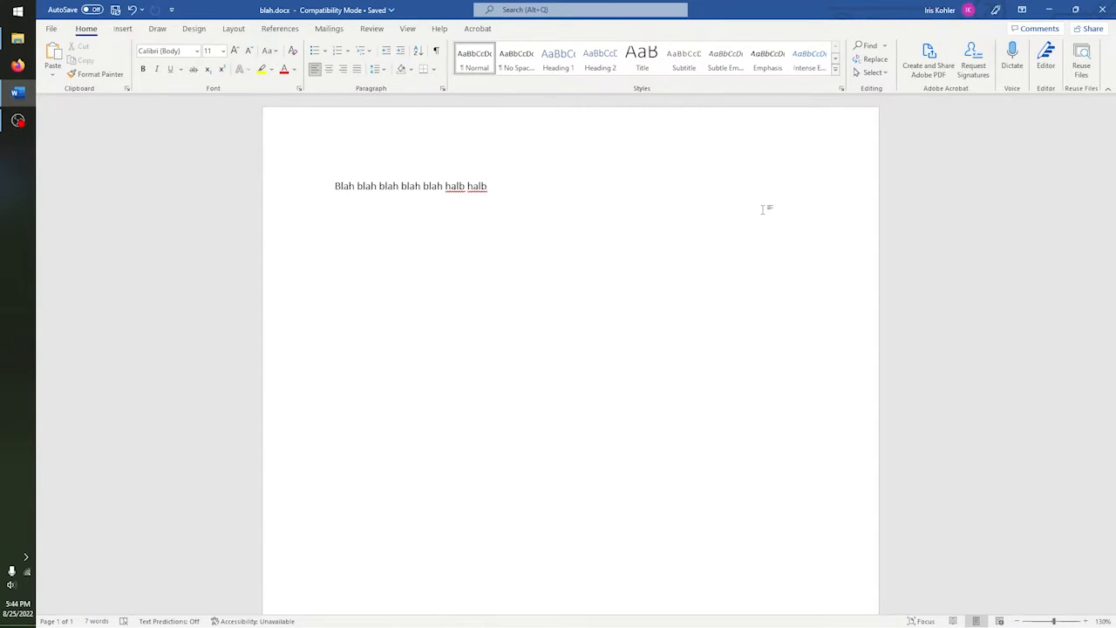
- Add the line "This is a test line that will be undone", undo its typing and delete the leftover word
key("Return")
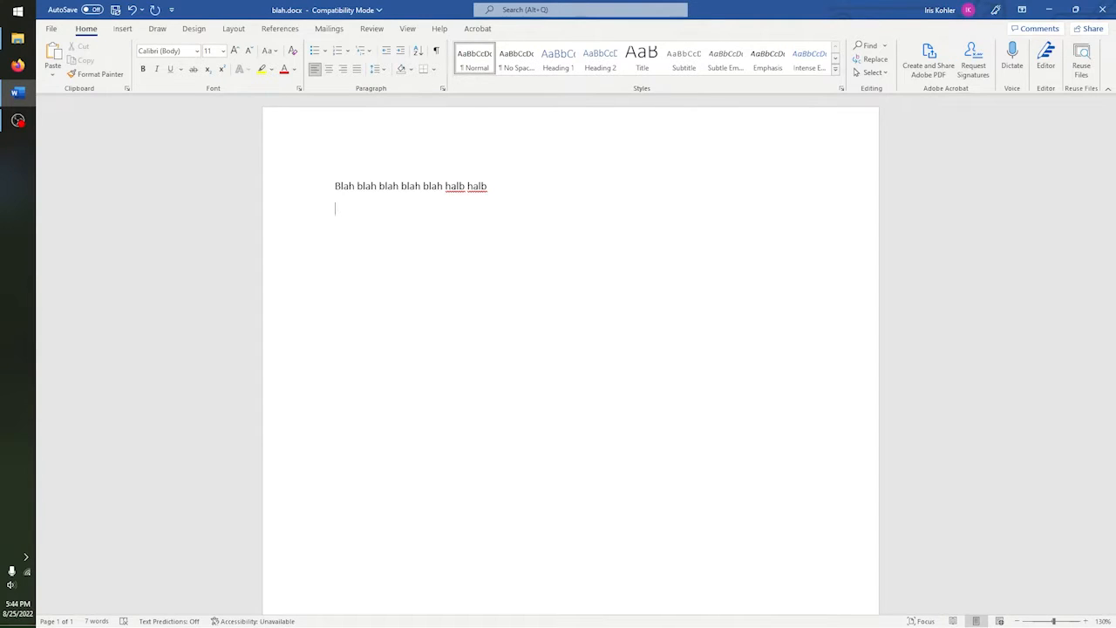
type("This is a test line that will be undone")
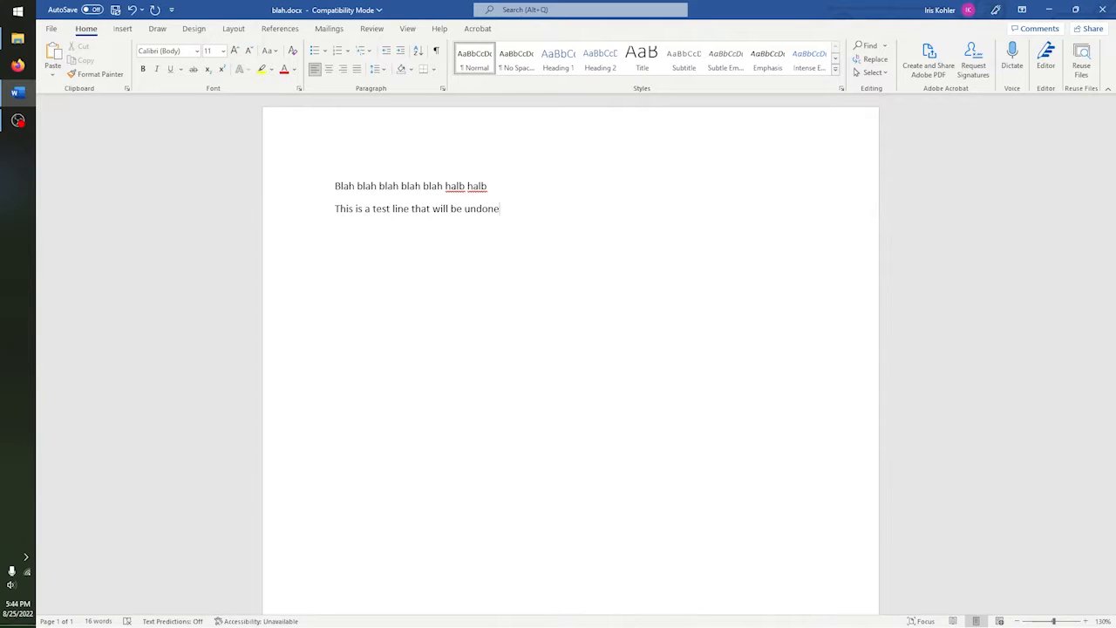
left_click(134, 11)
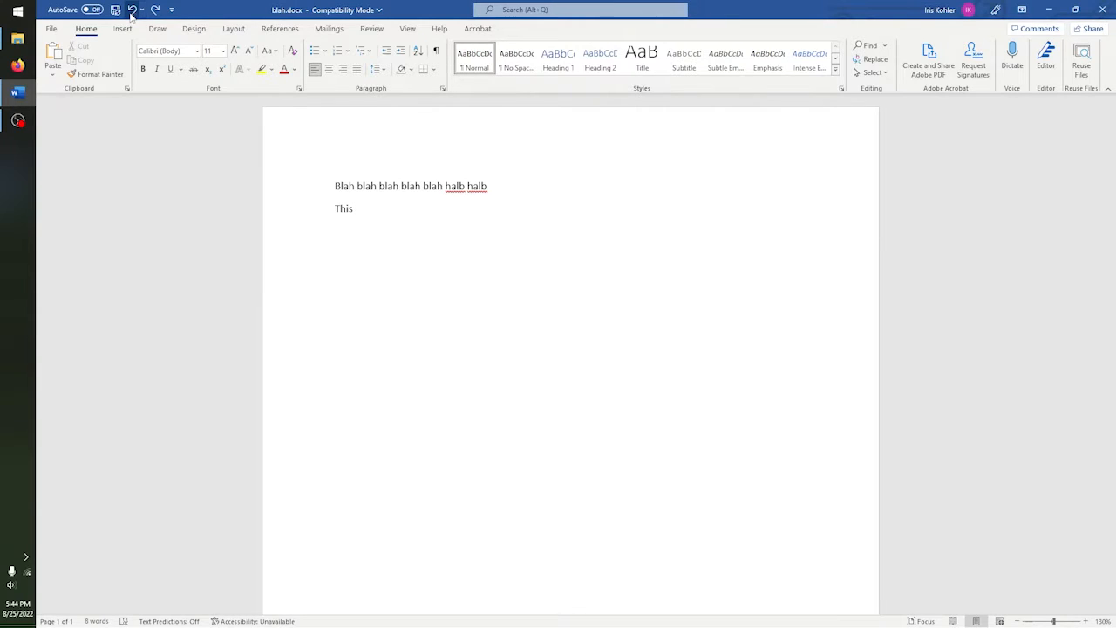
left_click(130, 12)
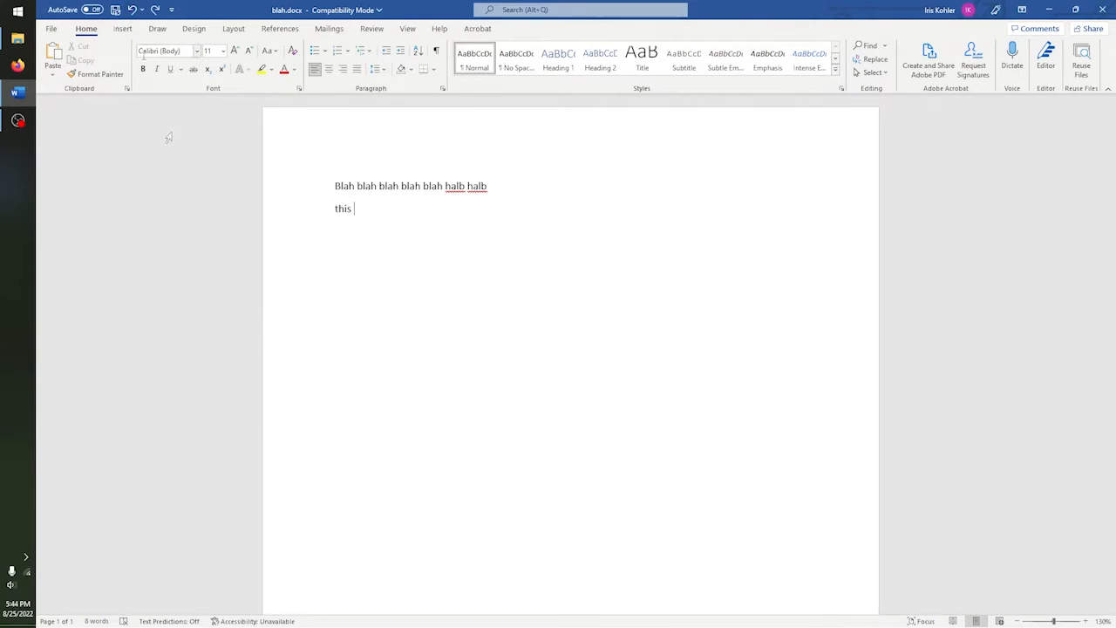
double_click(340, 210)
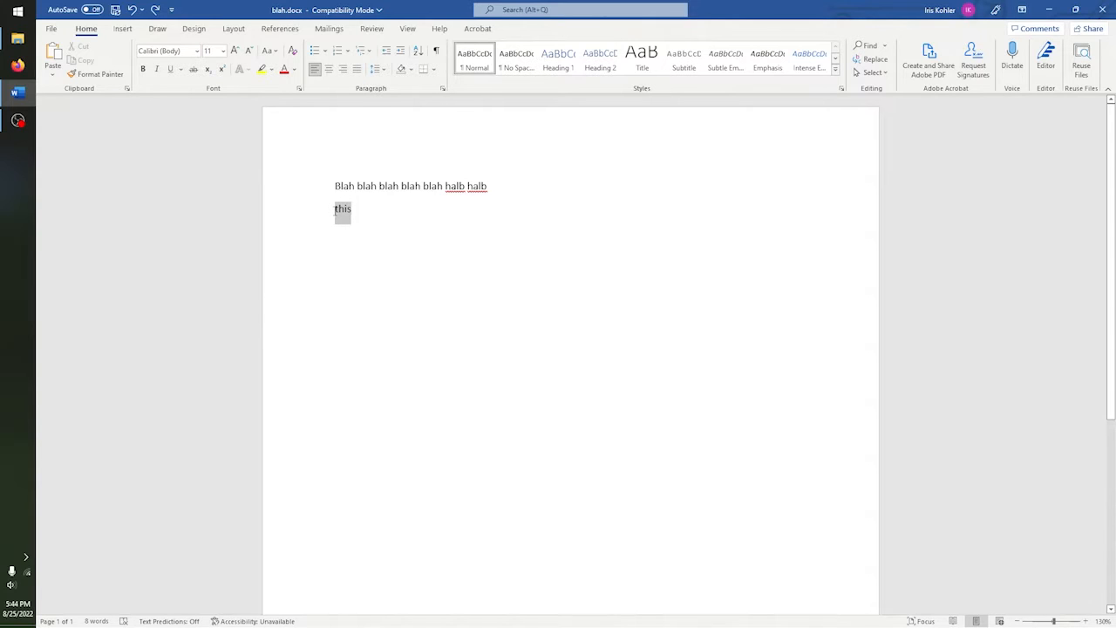
key("BackSpace")
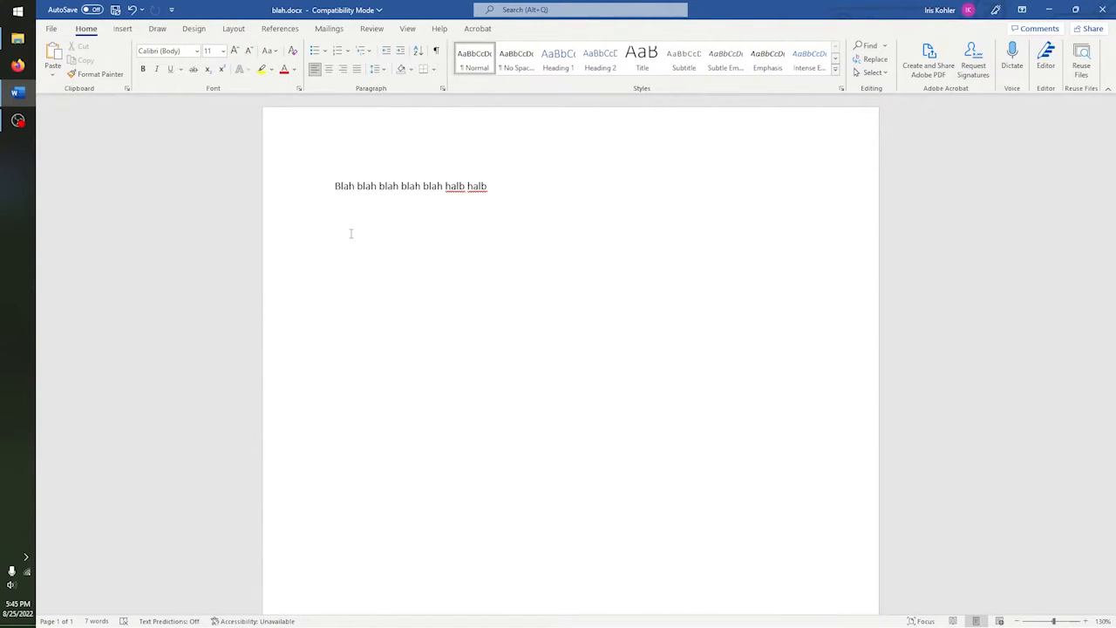
- Clear the whole document and write "Test sentence here." with a second line beginning "This"
type("this is")
key("ctrl+a")
key("Delete")
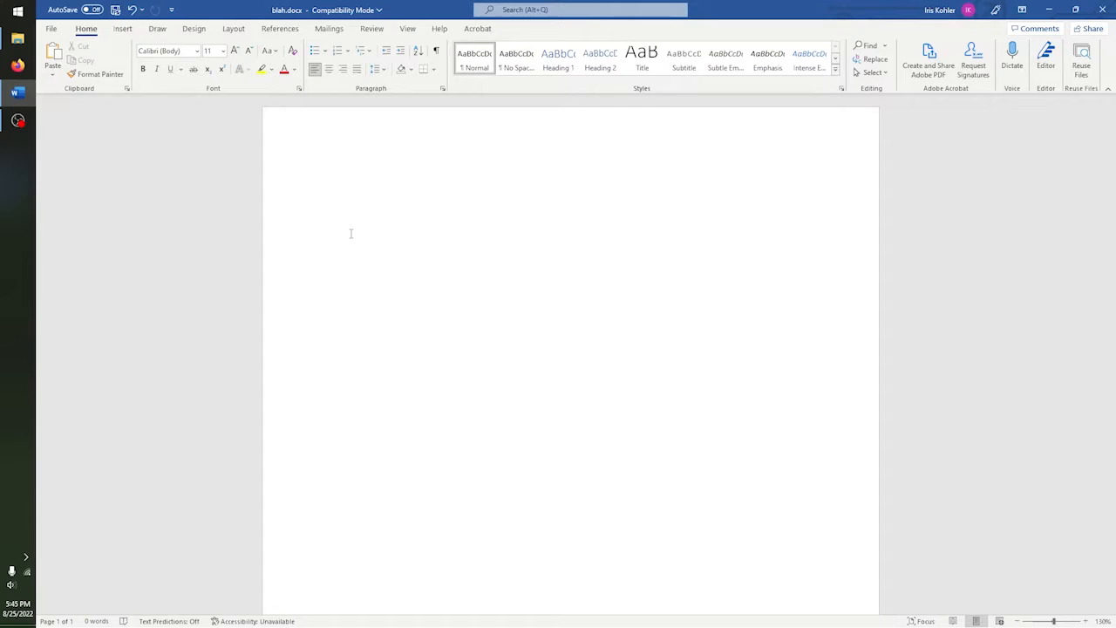
type("Test sentence here.")
key("Return")
type("This")
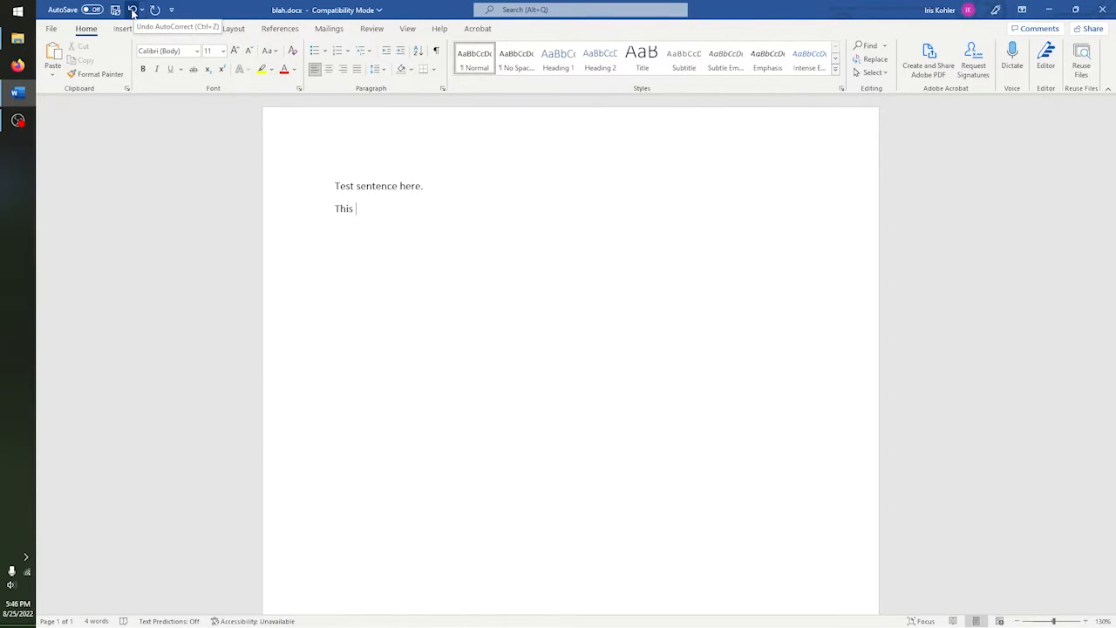
- Undo and redo the automatic capitalization of "This", and roll back the last twelve actions from the undo history
left_click(133, 11)
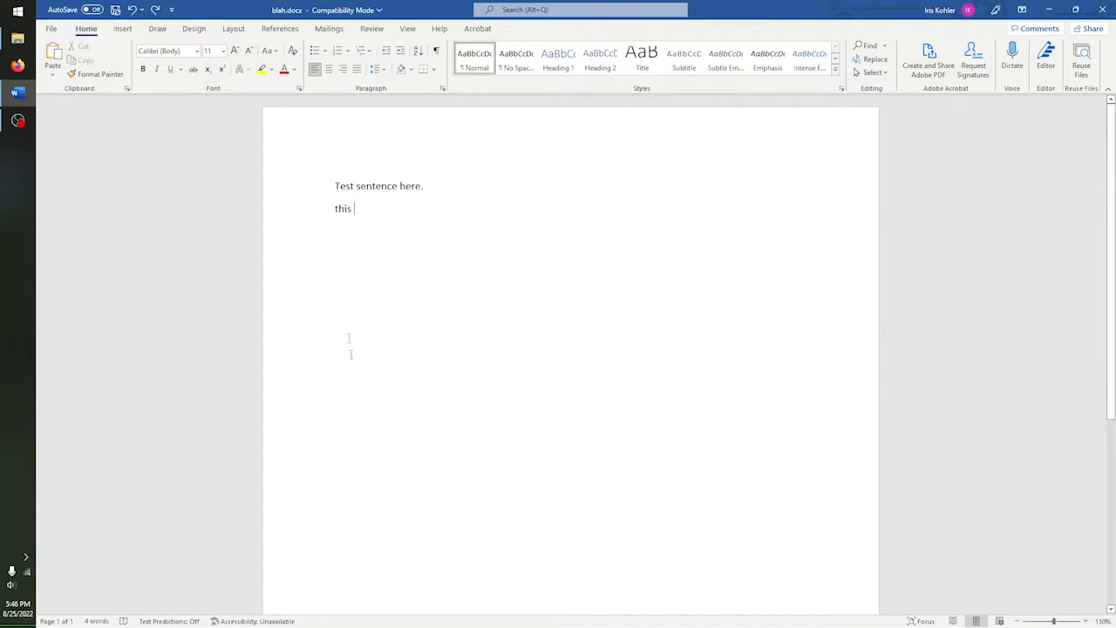
left_click(155, 10)
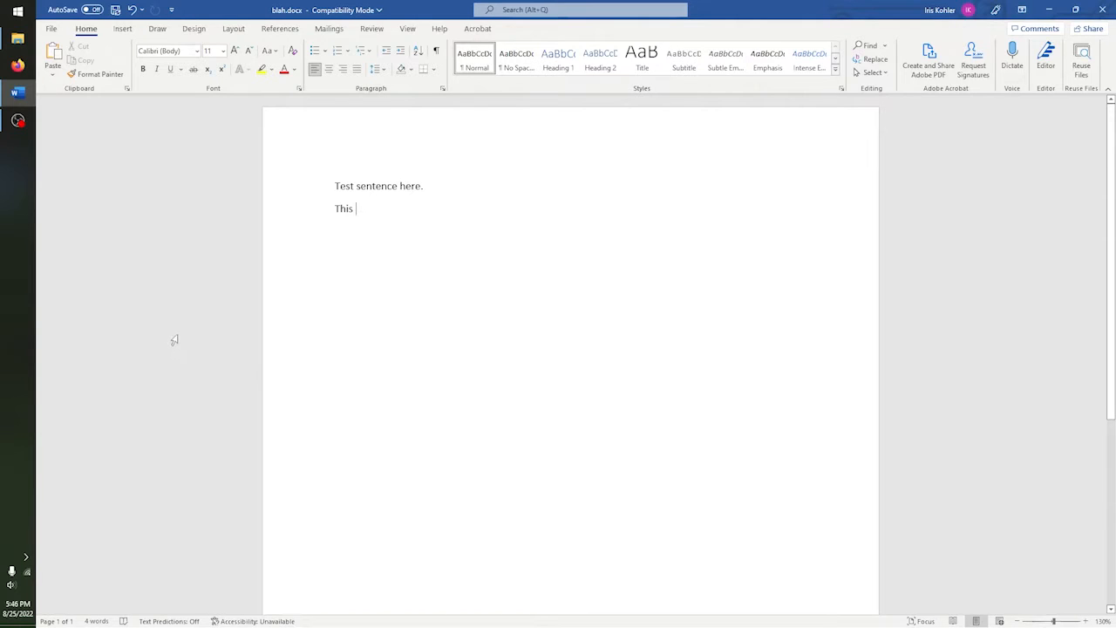
left_click(143, 10)
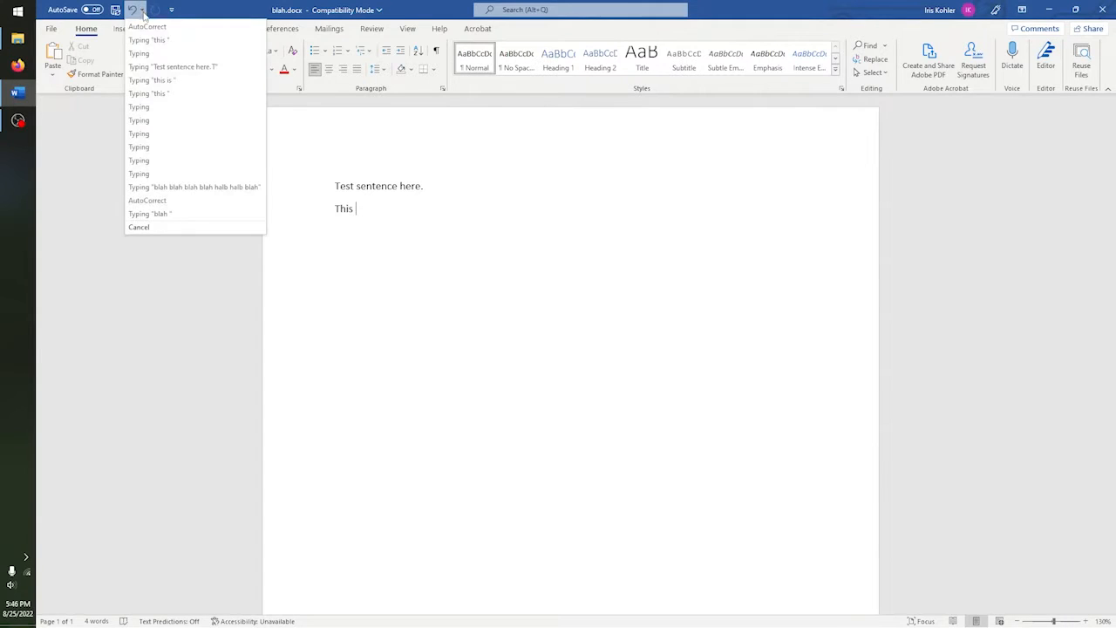
left_click(144, 10)
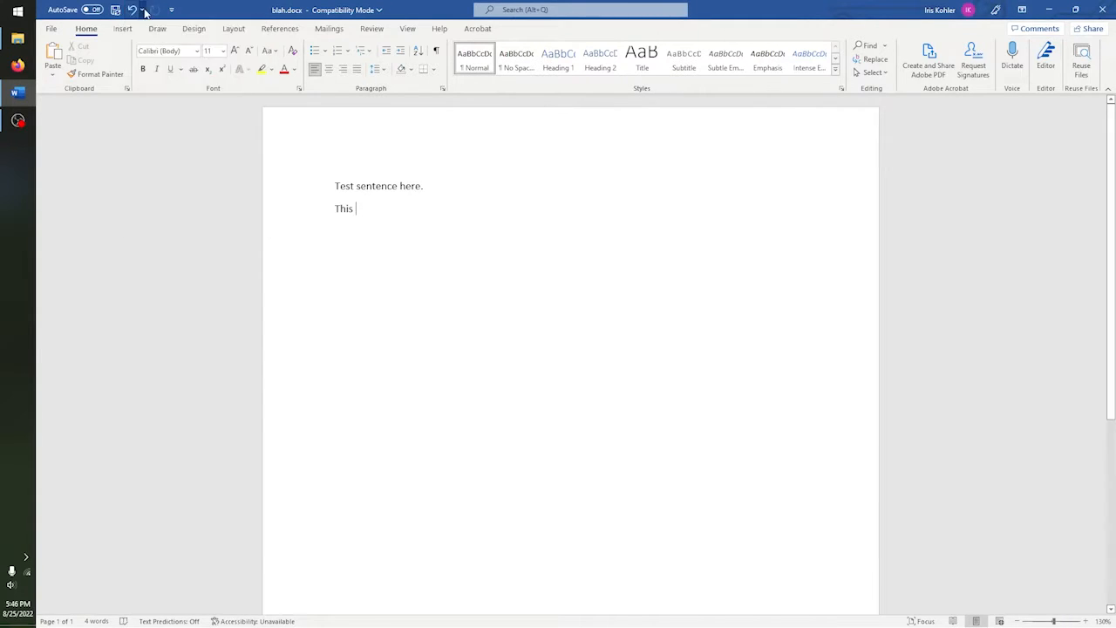
left_click(143, 10)
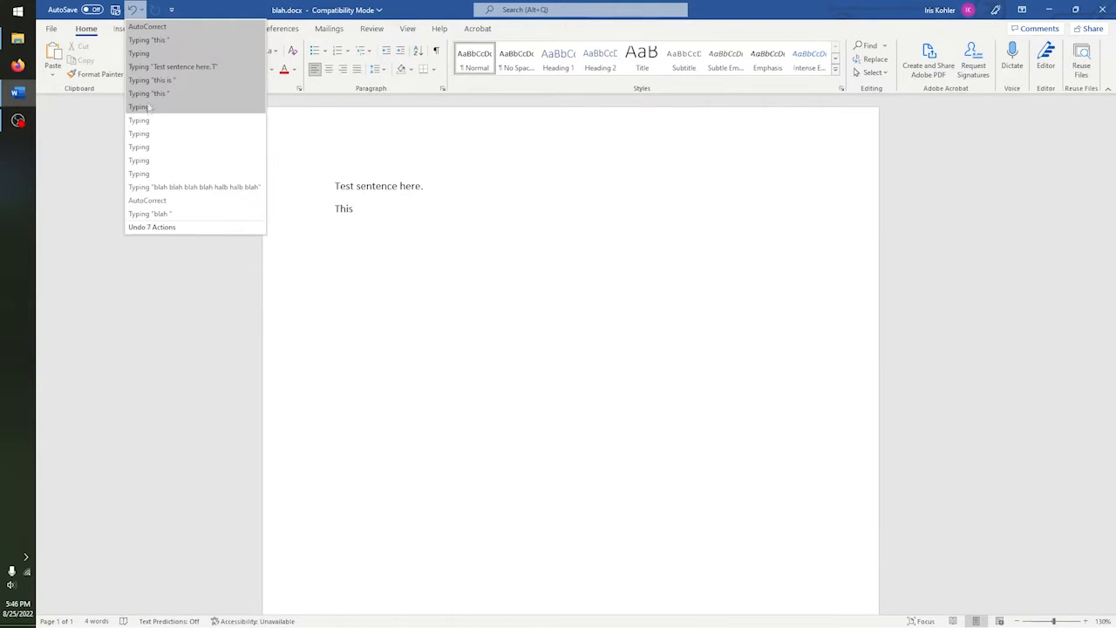
left_click(158, 175)
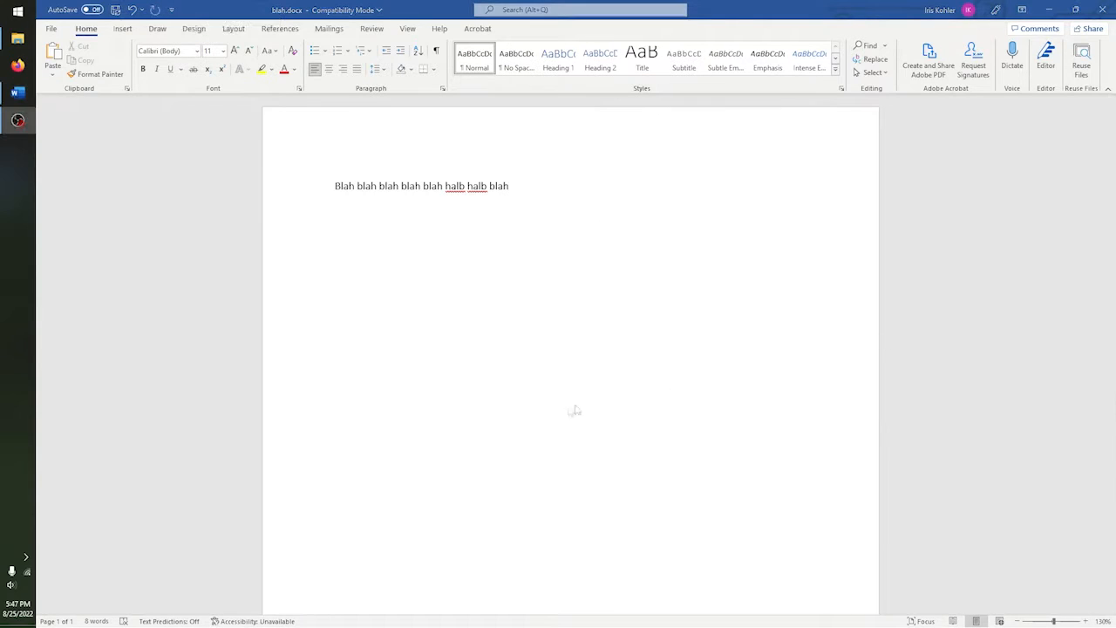
- Write "This is a test sentence." on the second line, repeat that typing into a five-line paragraph and undo the last repetition
left_click(360, 278)
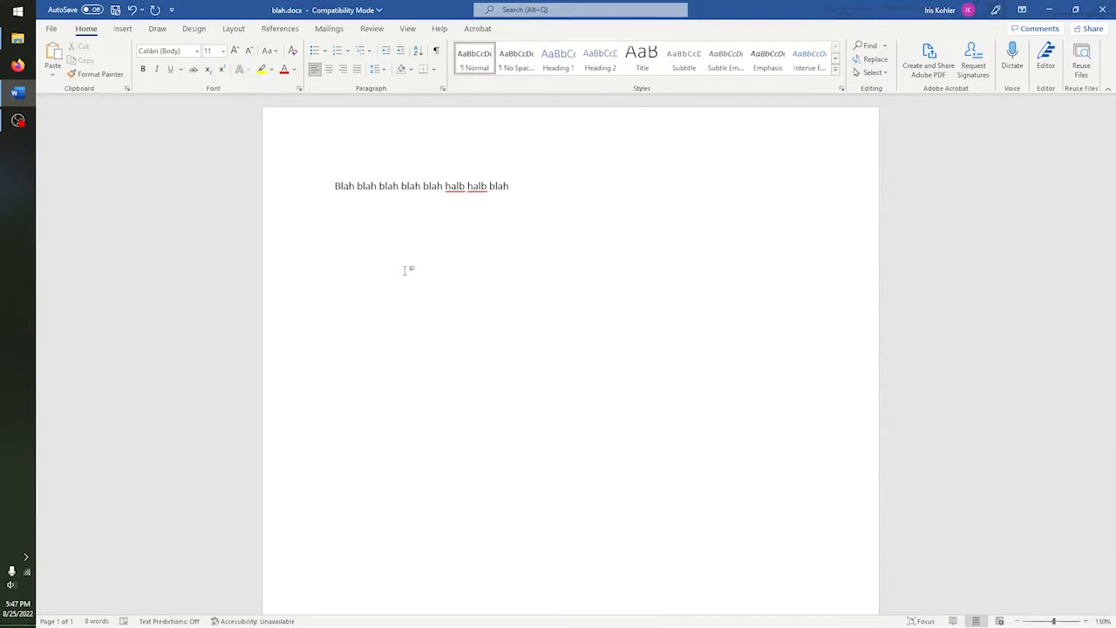
type("This is a test sentence.")
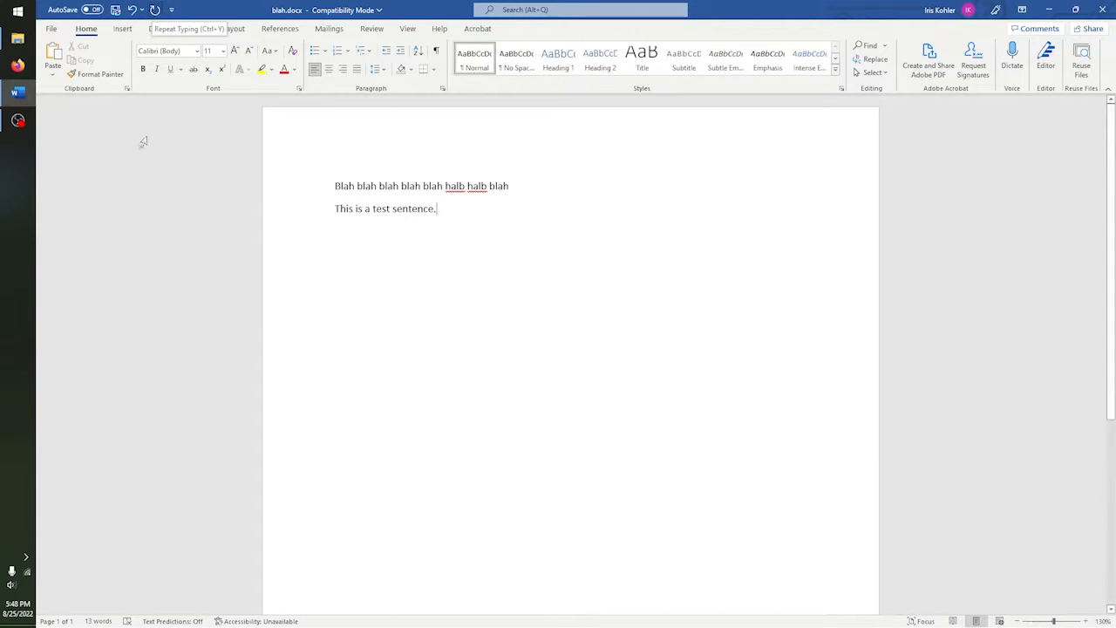
left_click(157, 12)
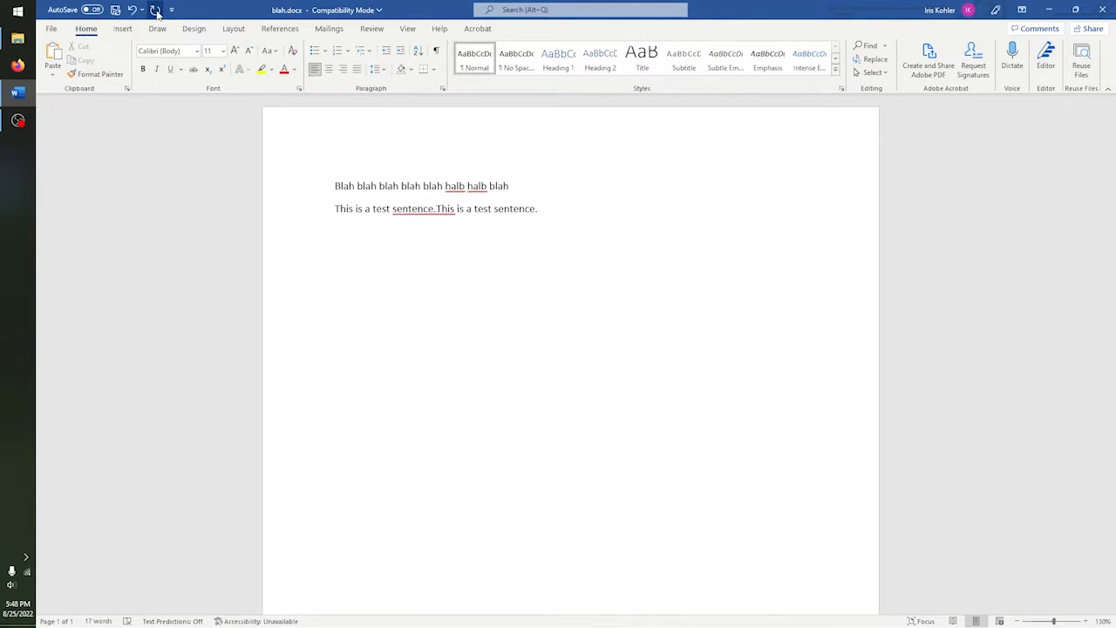
left_click(157, 12)
left_click(157, 12)
left_click(157, 12)
left_click(157, 12)
left_click(157, 12)
left_click(157, 13)
left_click(157, 13)
left_click(157, 12)
left_click(157, 12)
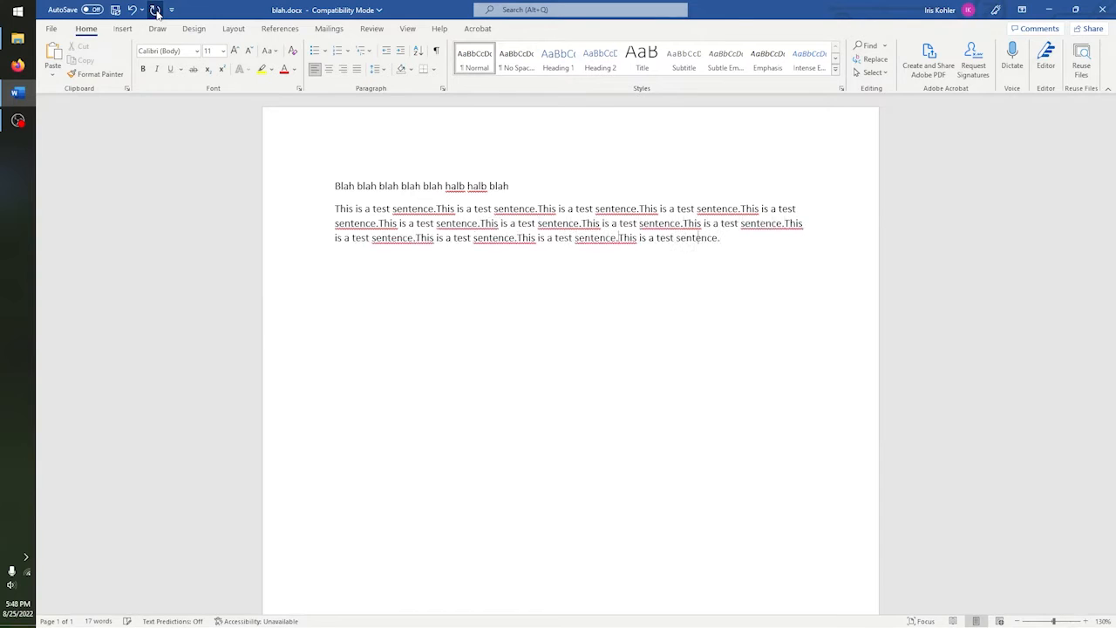
left_click(157, 12)
left_click(157, 12)
left_click(157, 12)
left_click(157, 13)
left_click(157, 12)
left_click(157, 12)
left_click(156, 12)
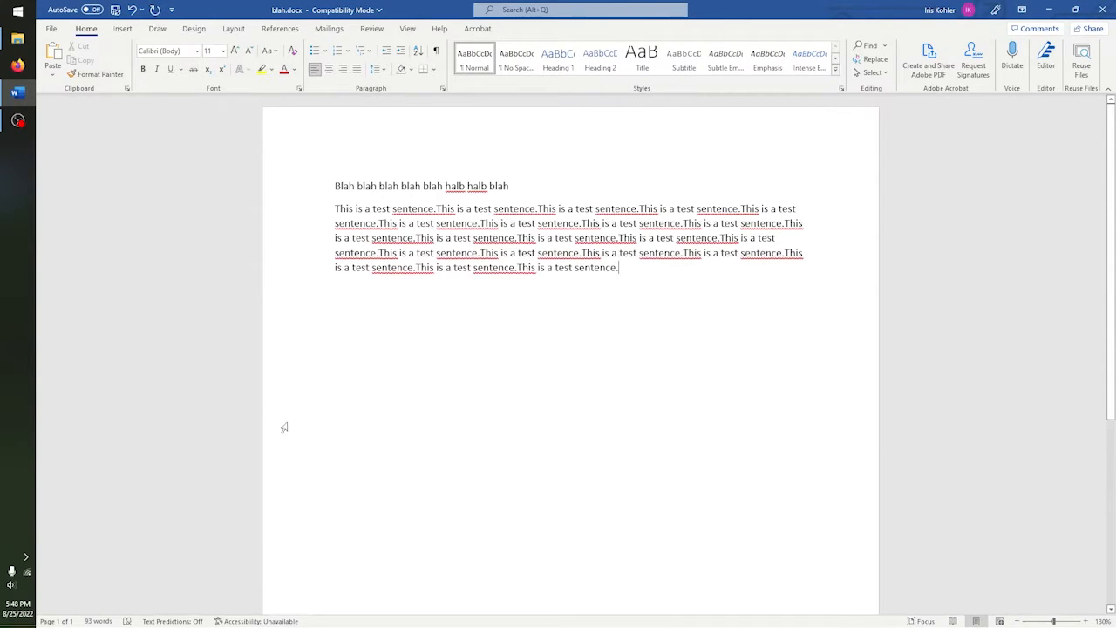
key("ctrl+z")
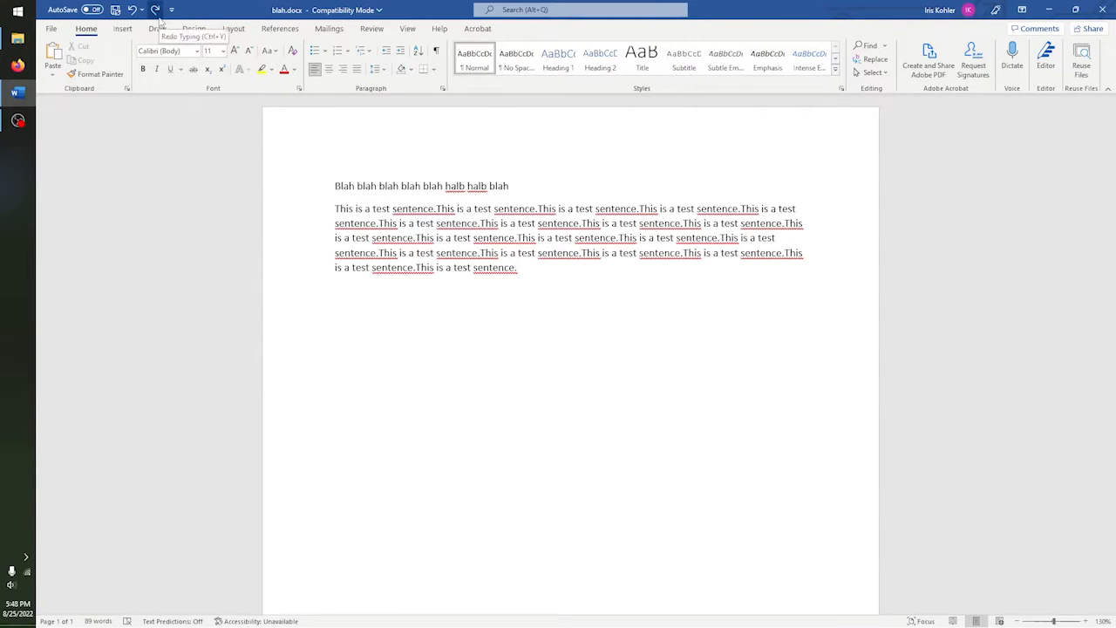
- Delete all the repeated sentences after the first "This is a test sentence.", undo the deletion, and delete them again
left_click_drag(523, 269, 437, 209)
key("ctrl+c")
key("Delete")
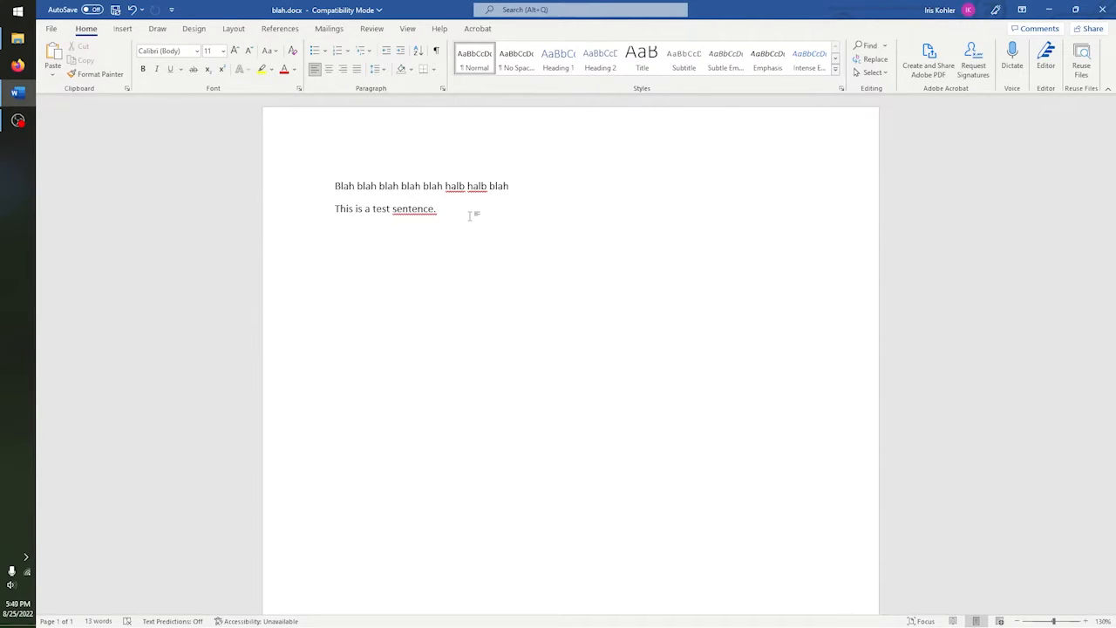
key("ctrl+v")
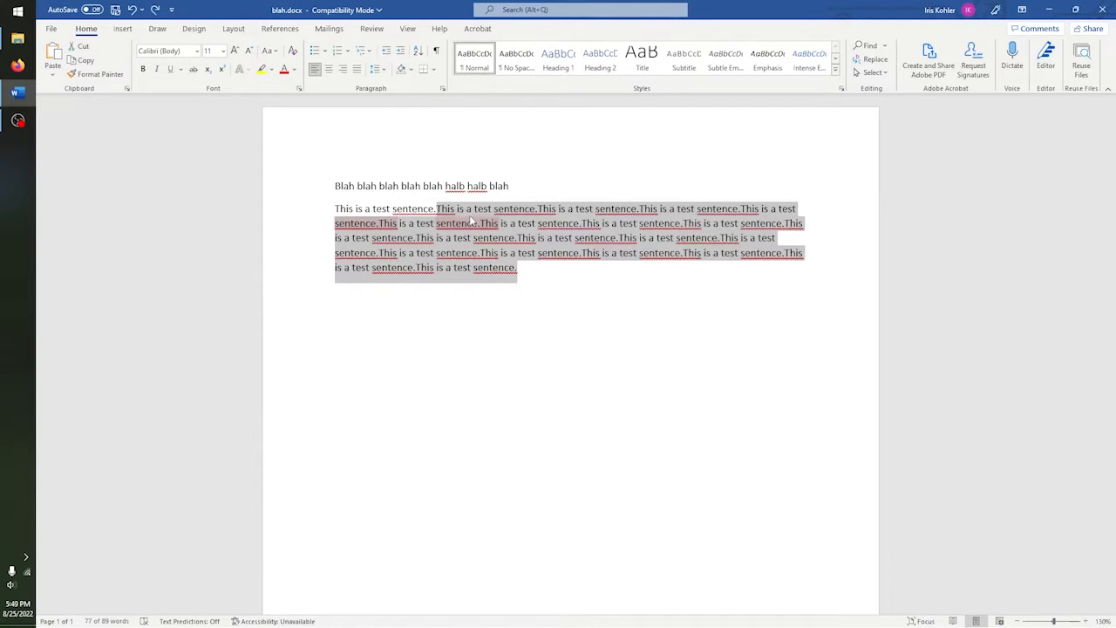
key("Delete")
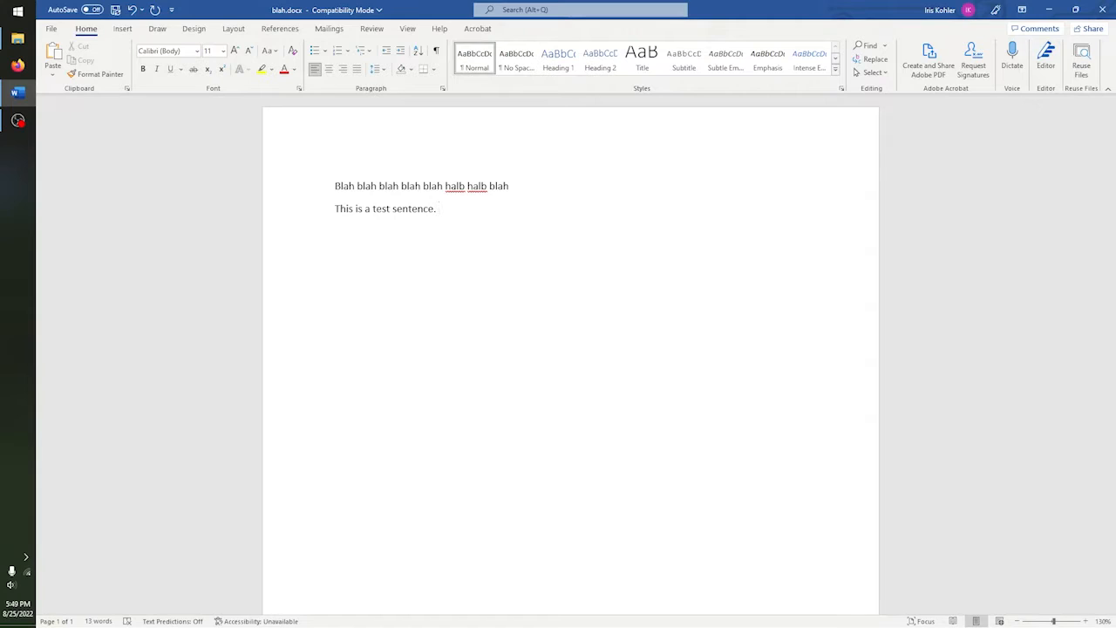
- Add "I will repeat this sentence." to the second line, repeat the last typing eight times and delete the repeated fragments
type("I will repeat this sentence.")
key("ctrl+y")
key("ctrl+y")
key("ctrl+y")
key("ctrl+y")
key("ctrl+y")
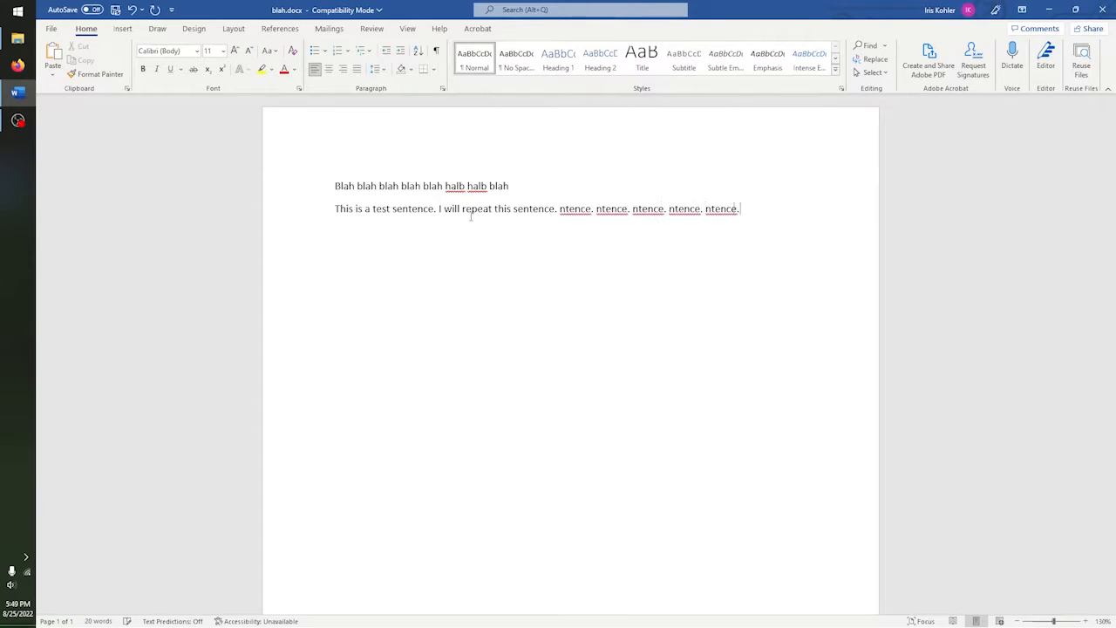
key("ctrl+y")
key("ctrl+y")
key("ctrl+y")
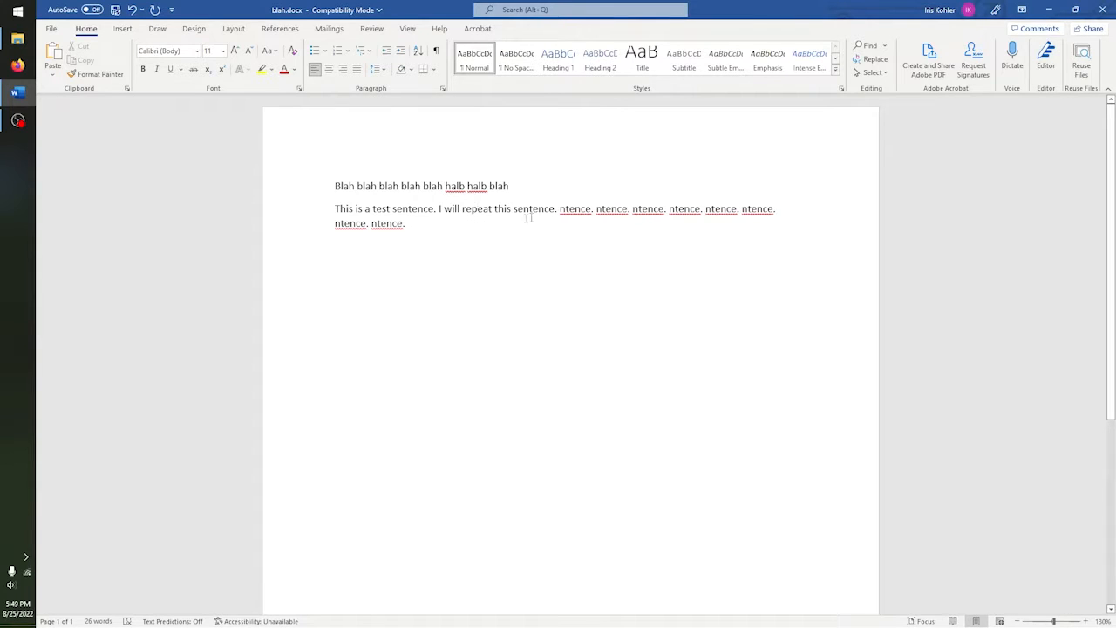
left_click_drag(528, 219, 559, 209)
key("BackSpace")
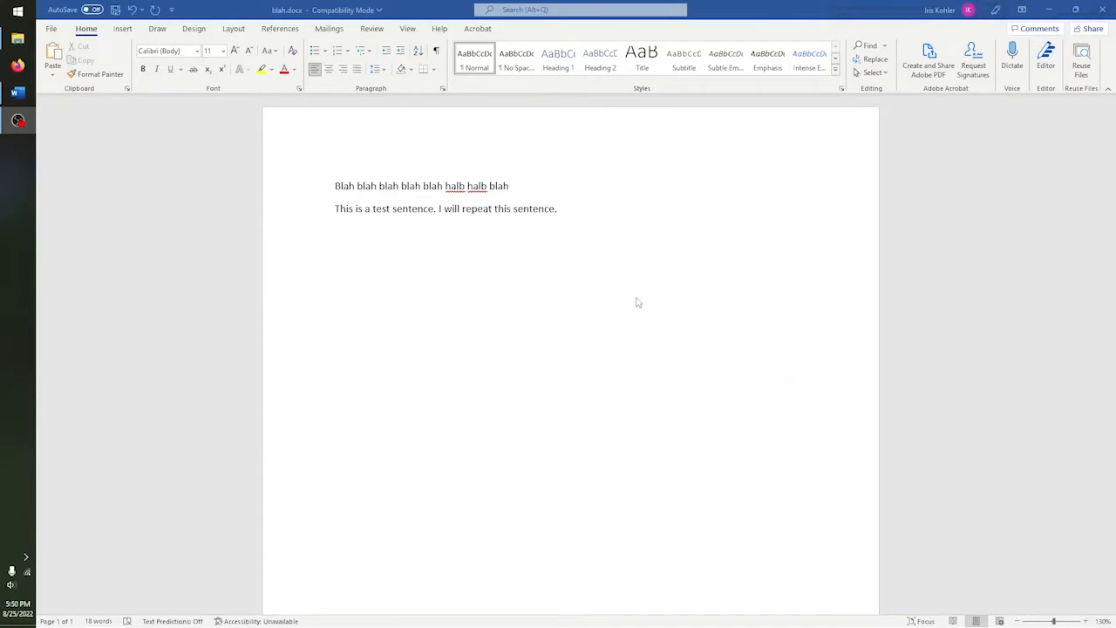
- Search the commands for "smartart" and run Insert SmartArt from the suggested actions
left_click(561, 10)
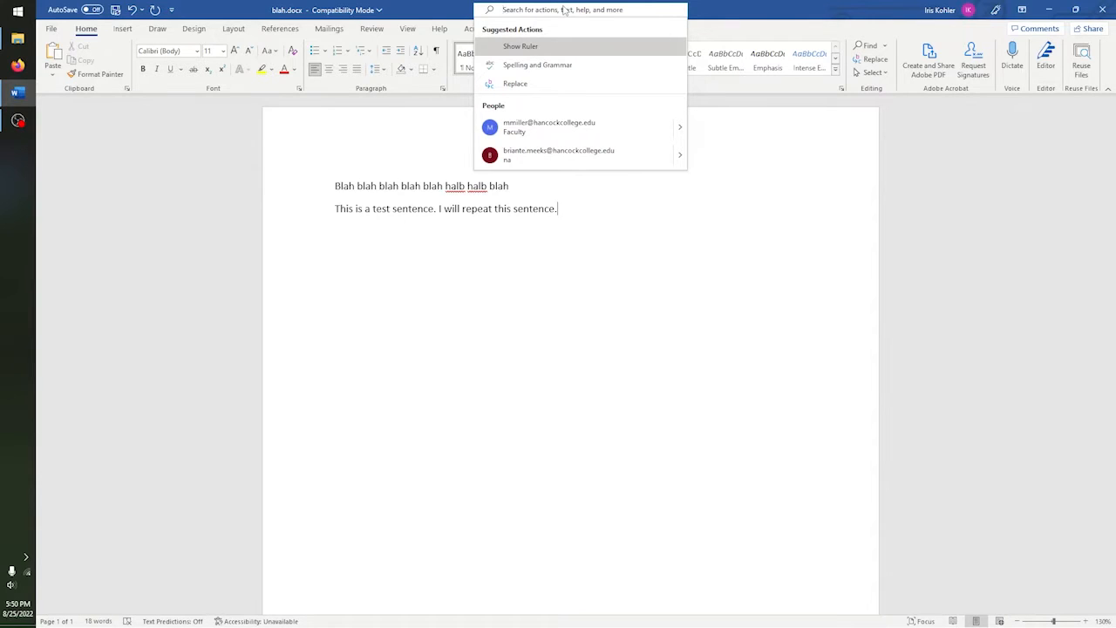
type("smartart")
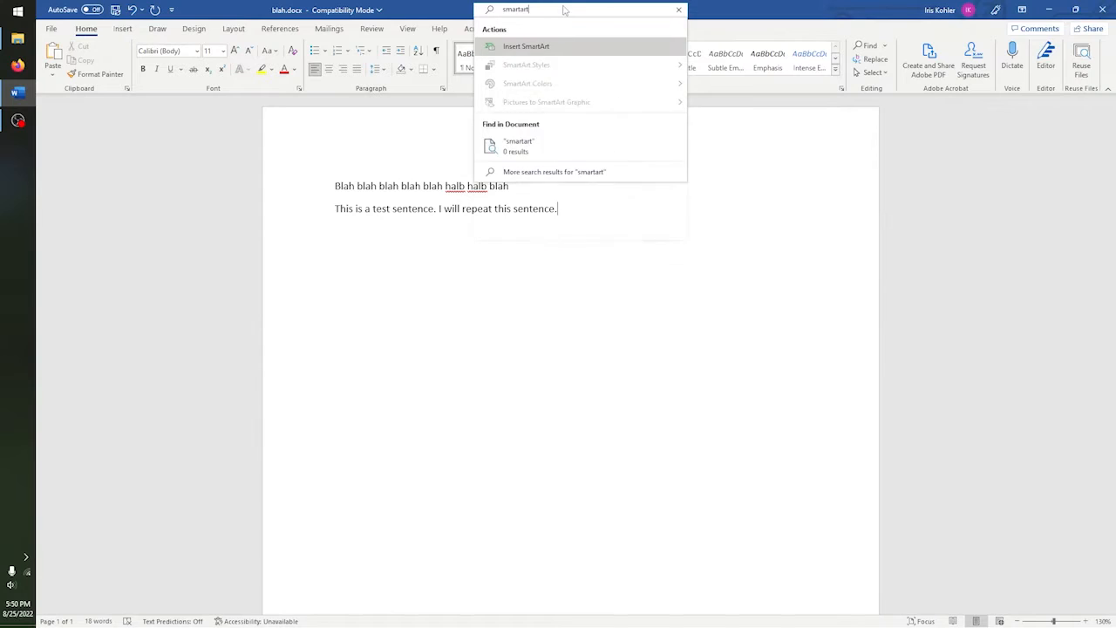
left_click(564, 51)
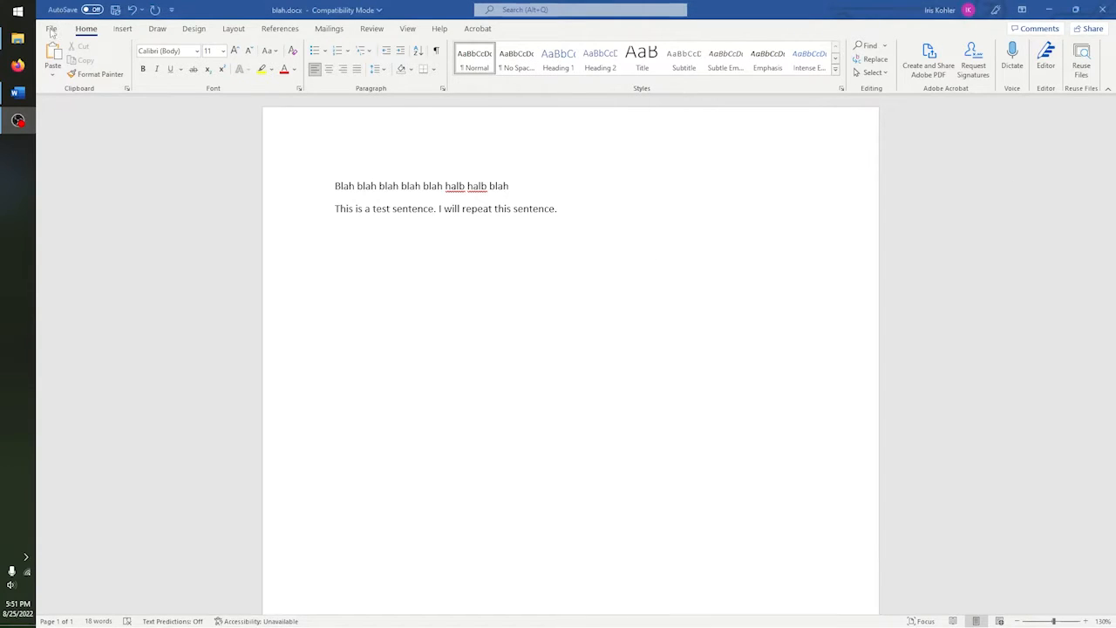
- Review the Info page of blah.docx and save the document
left_click(51, 28)
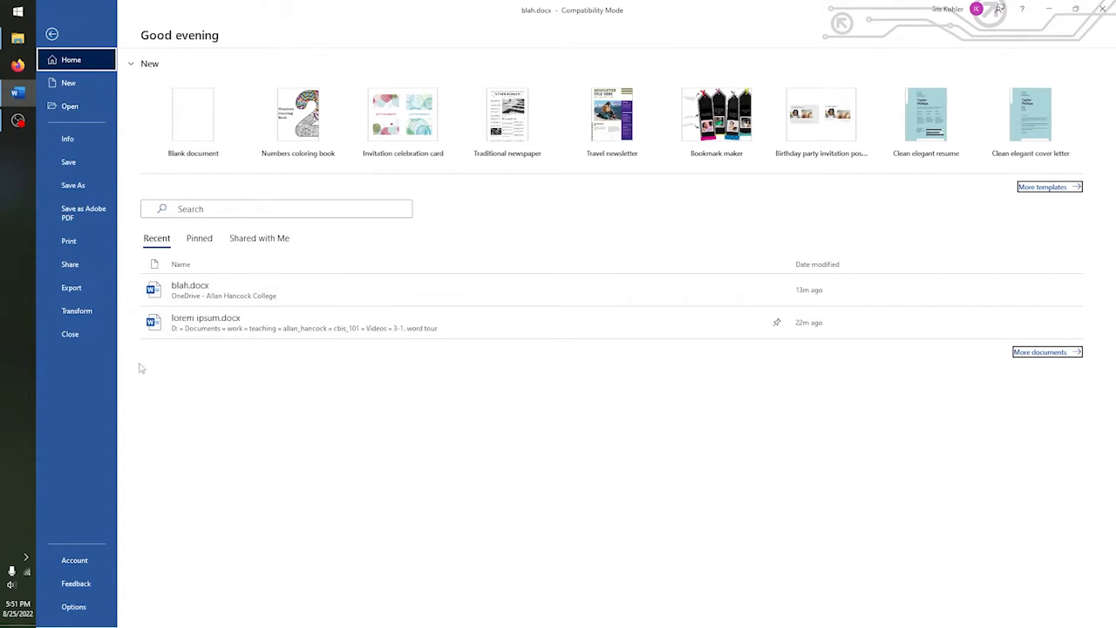
left_click(66, 140)
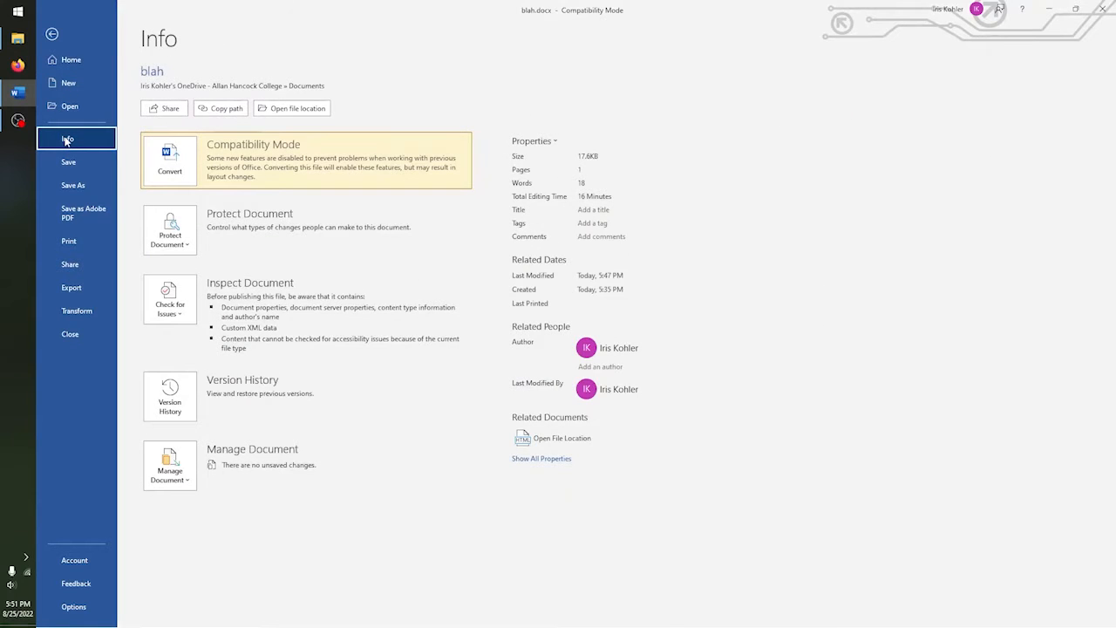
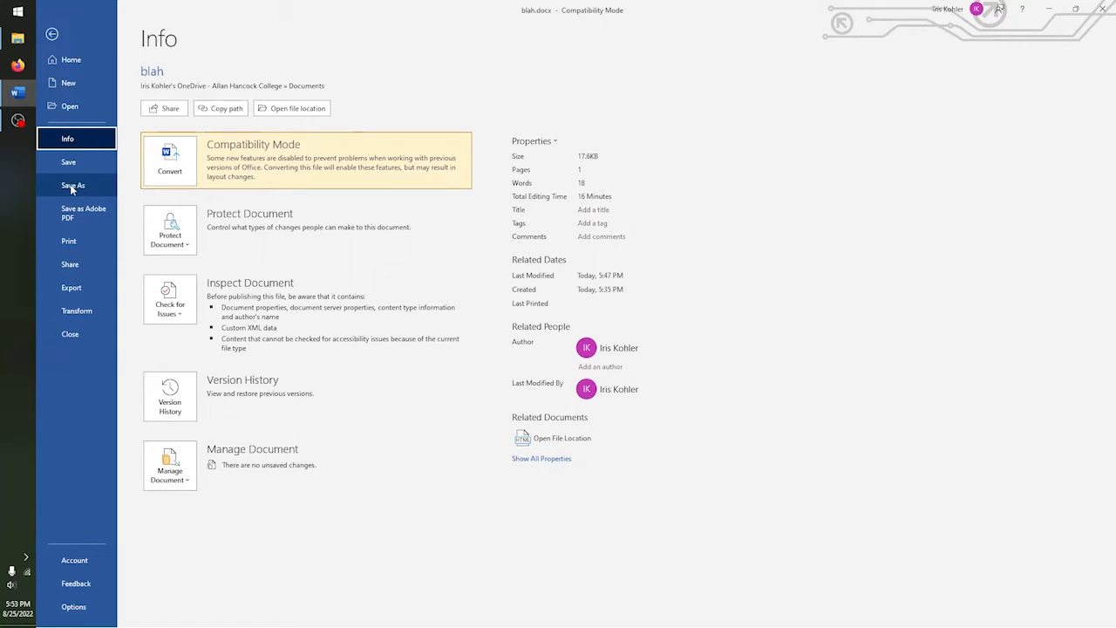
left_click(87, 162)
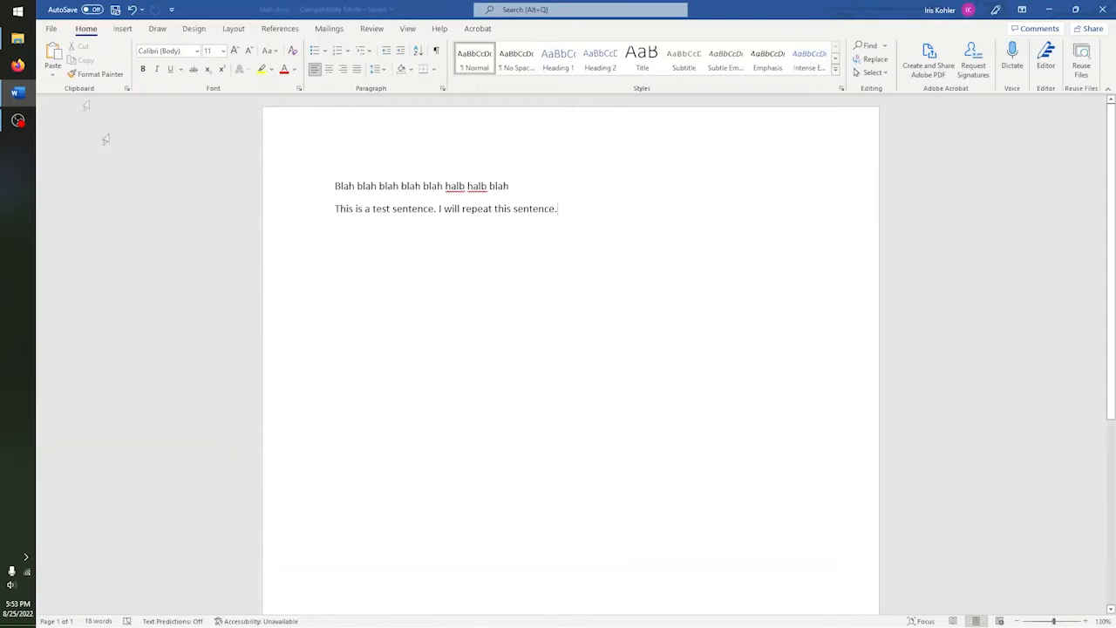
- Save a copy of the document as "blah1" in Word Document (*.docx) format in the OneDrive Documents folder
left_click(50, 28)
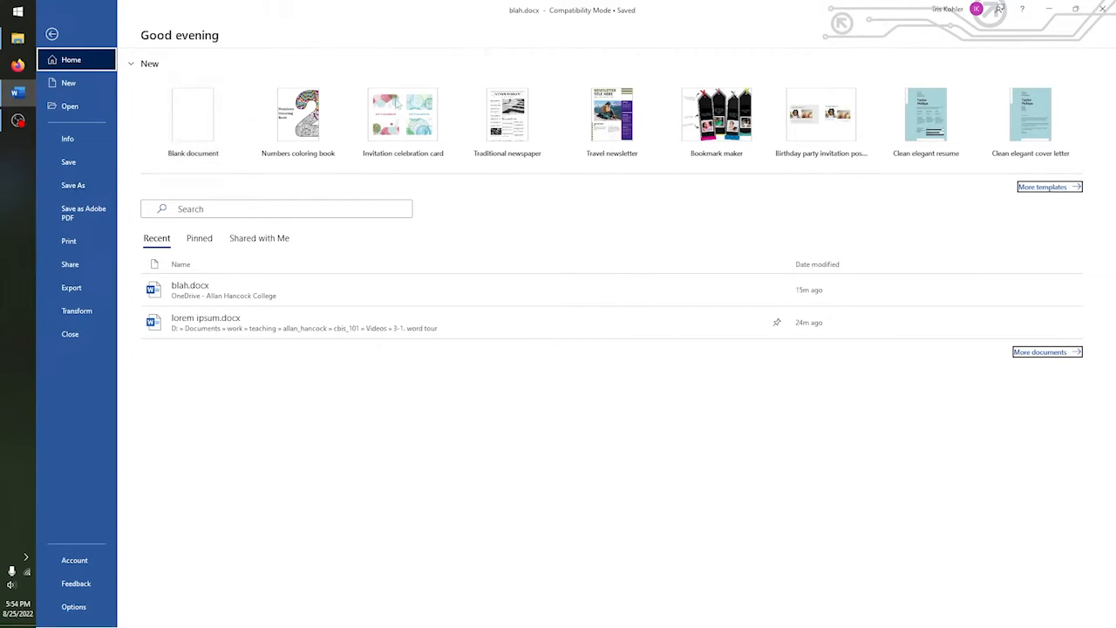
left_click(77, 190)
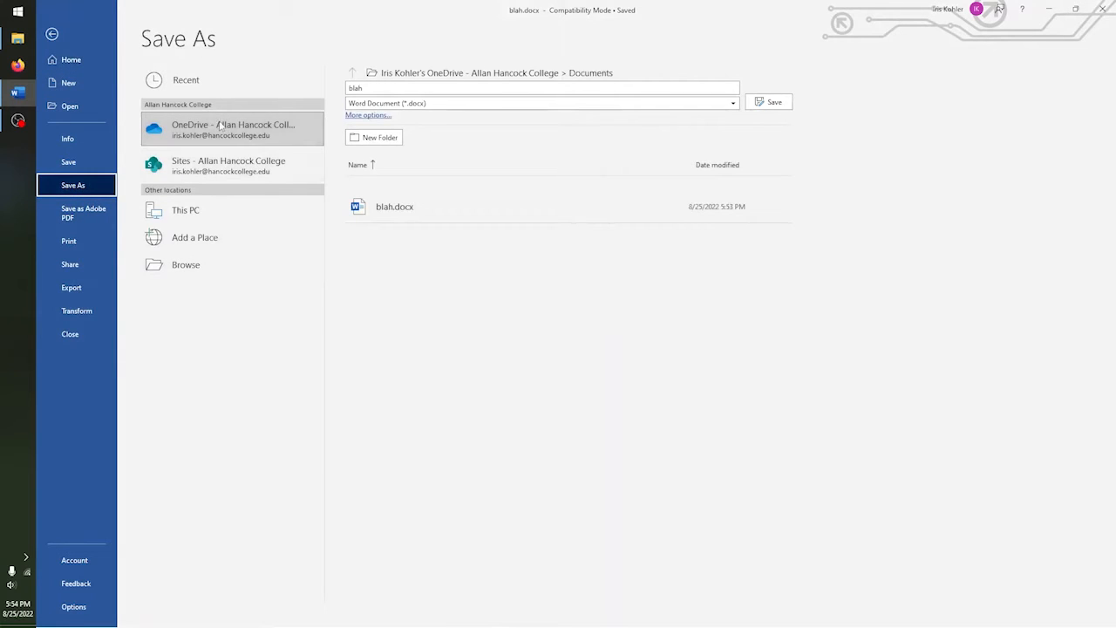
left_click(396, 90)
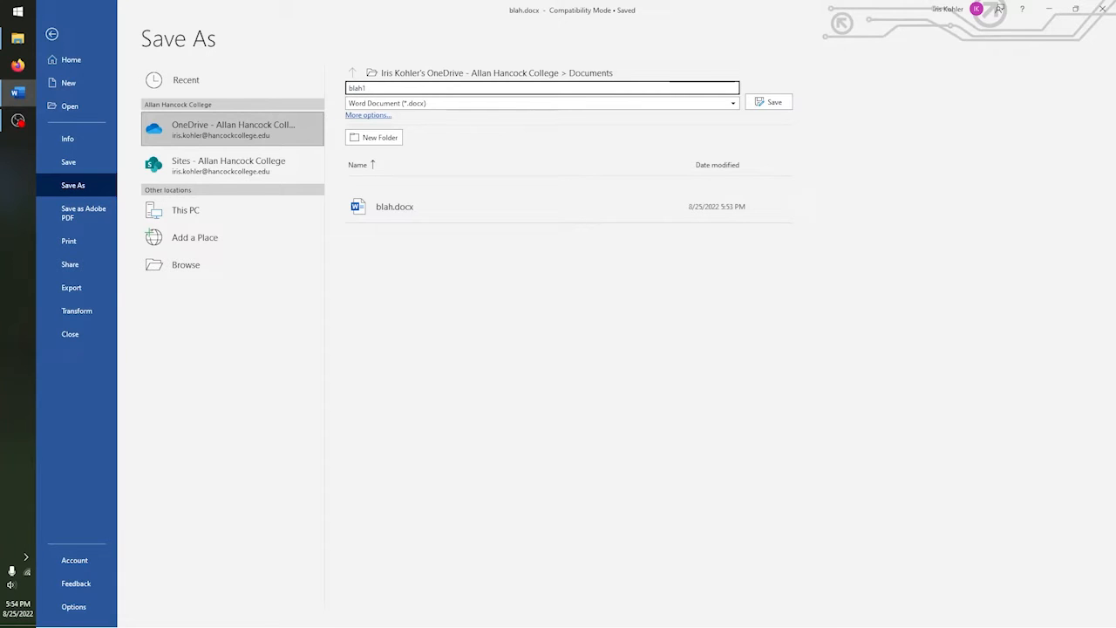
left_click(777, 102)
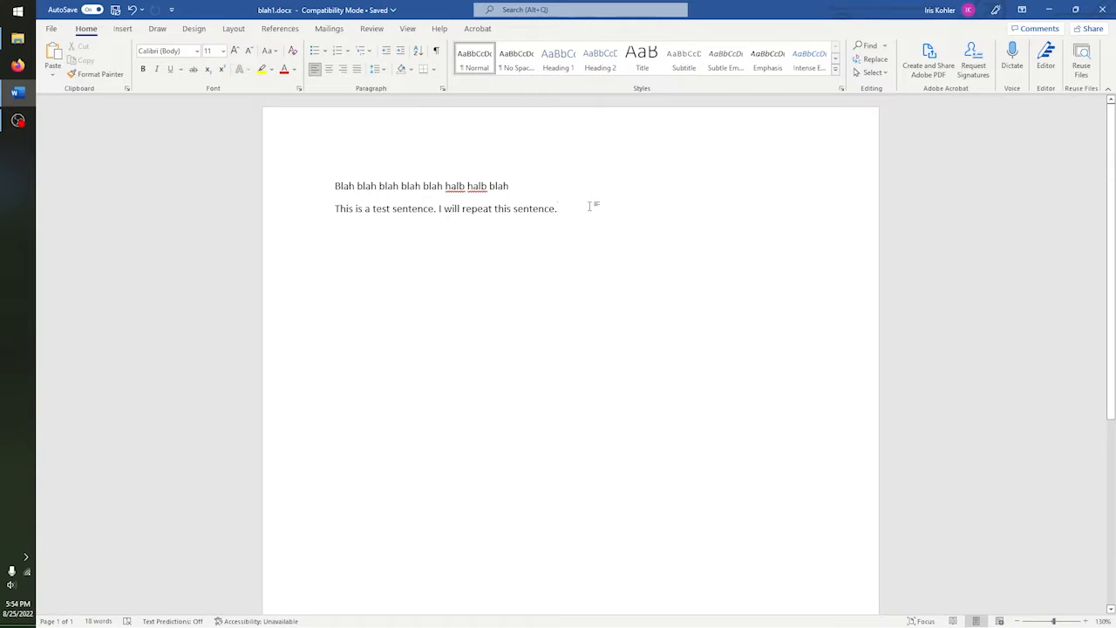
- Add a third line reading "This is a change that will only show up in blah1.docx."
key("Return")
type("This ")
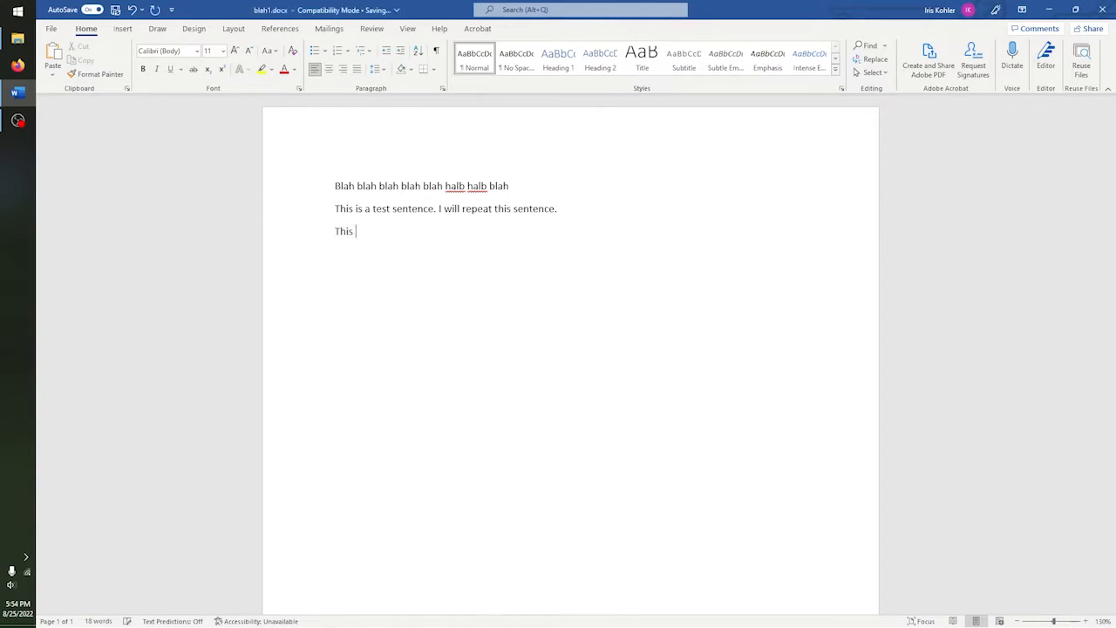
type("is a change that will only show up in b")
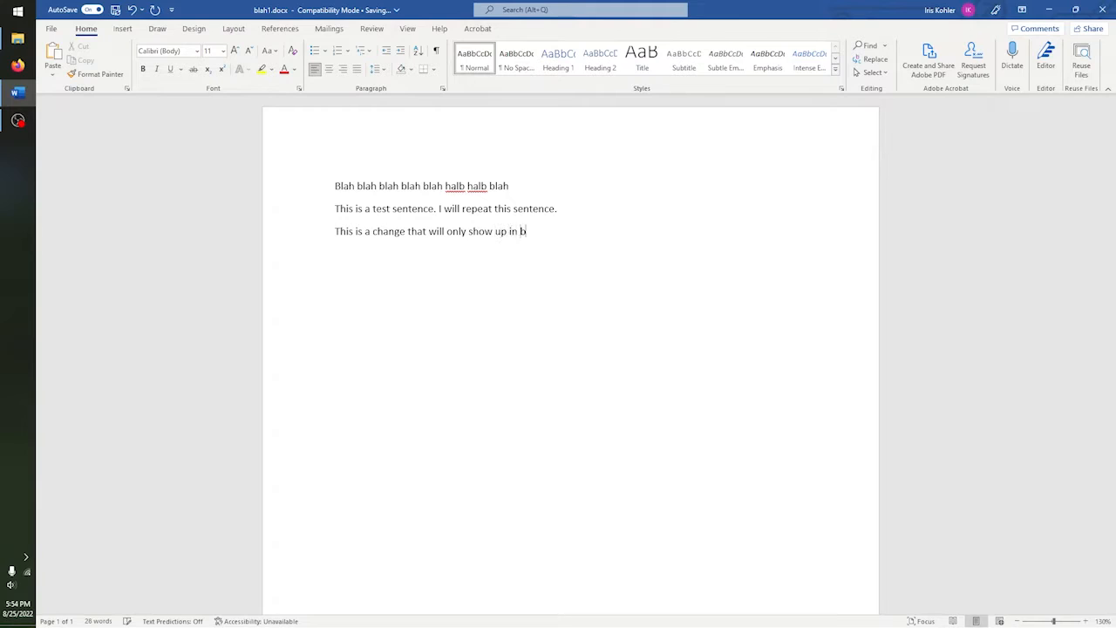
type("lah1.docx.")
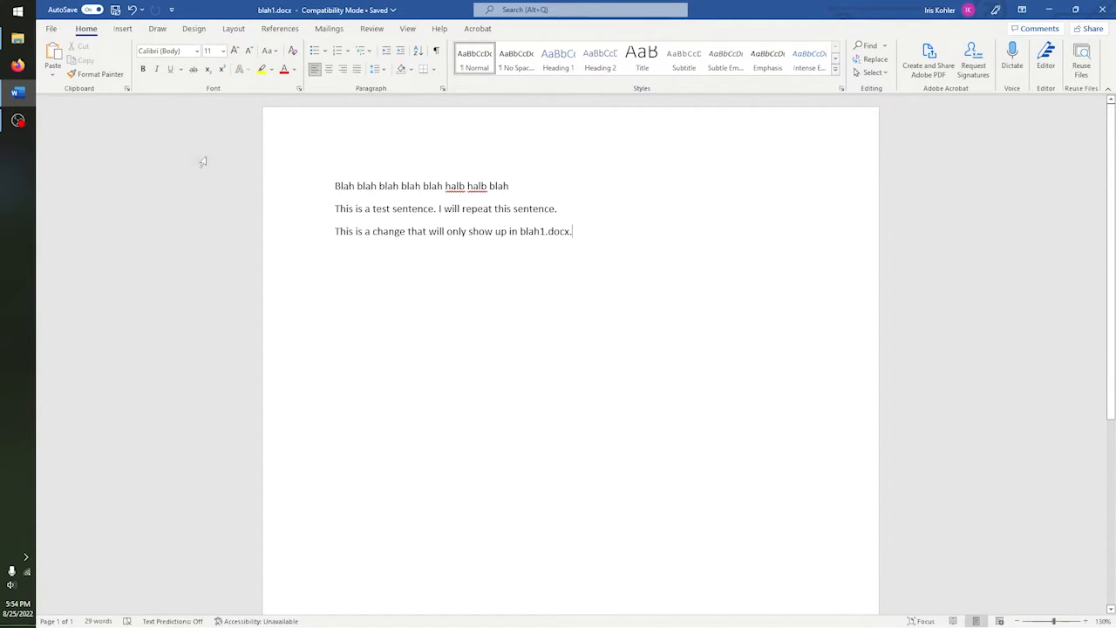
- Reopen the original blah.docx from the recent documents and place the insertion point in its second line
left_click(56, 32)
left_click(87, 108)
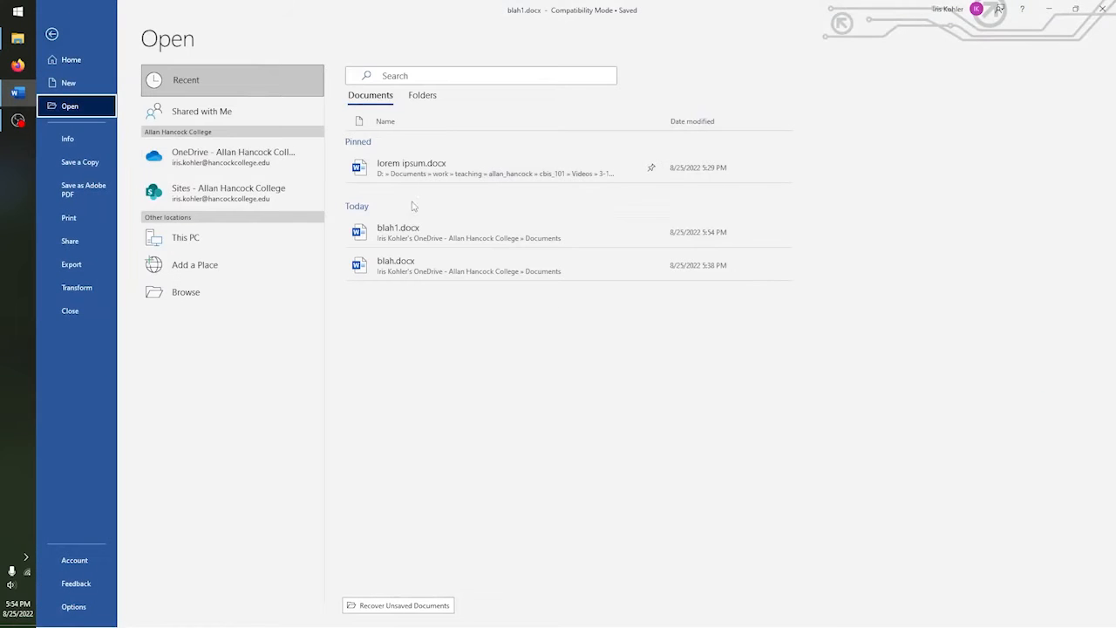
left_click(447, 269)
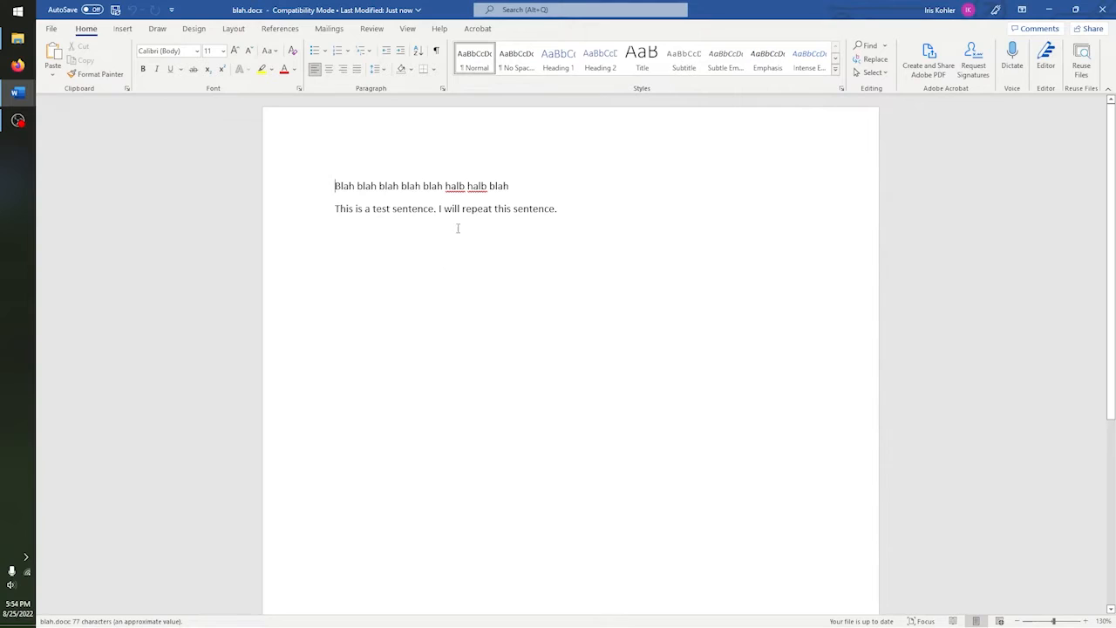
left_click(384, 246)
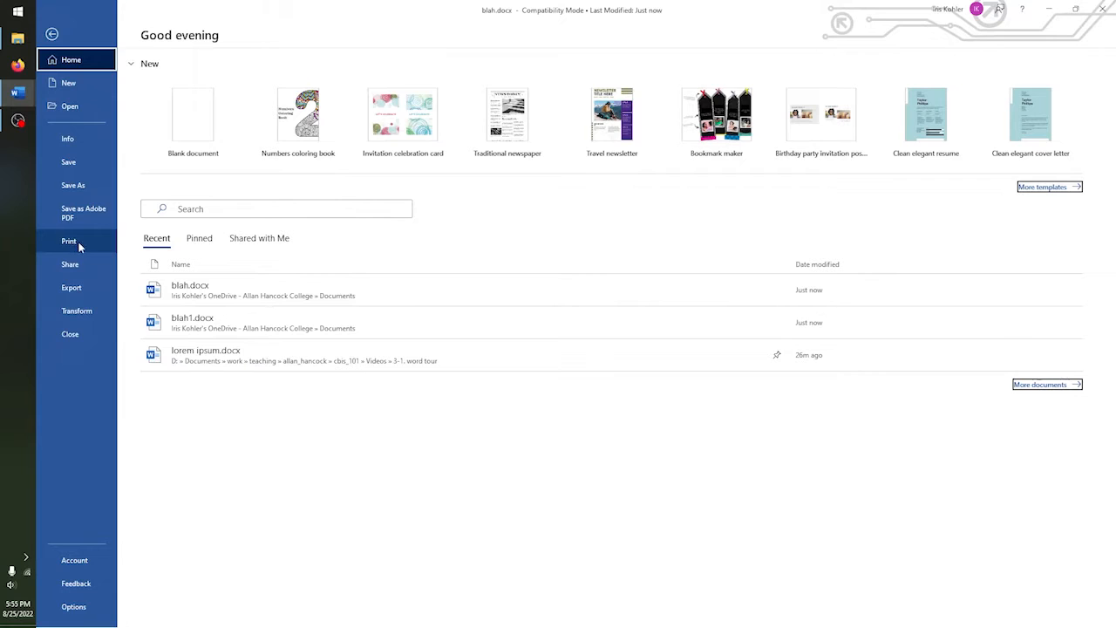
- Look through the Print, Share and Export options of blah.docx, including Create PDF/XPS Document and Change File Type
left_click(80, 246)
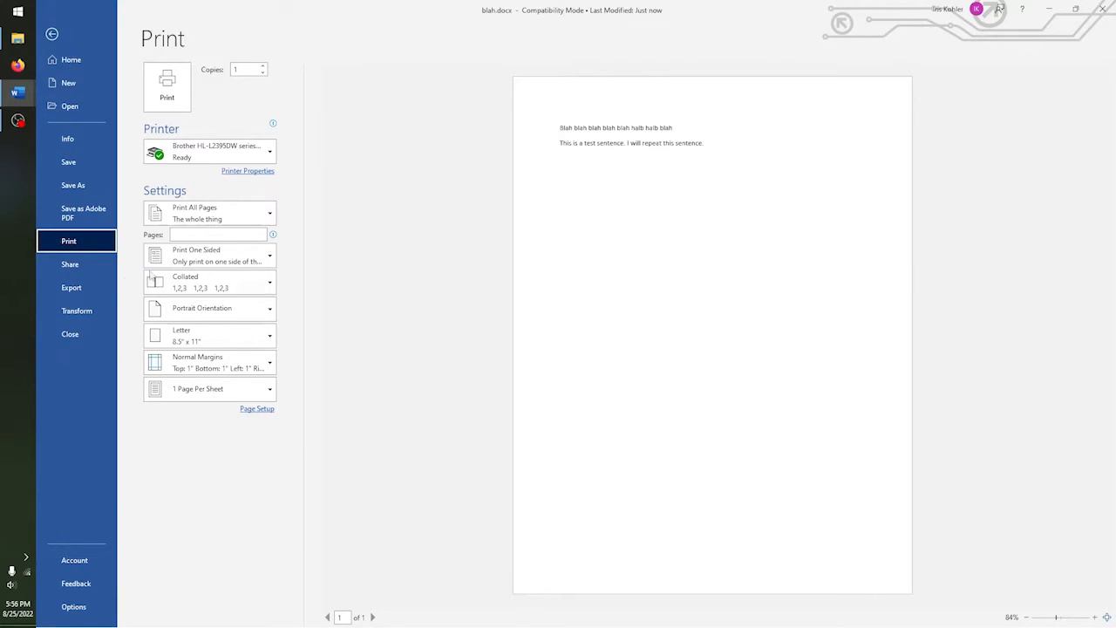
left_click(89, 270)
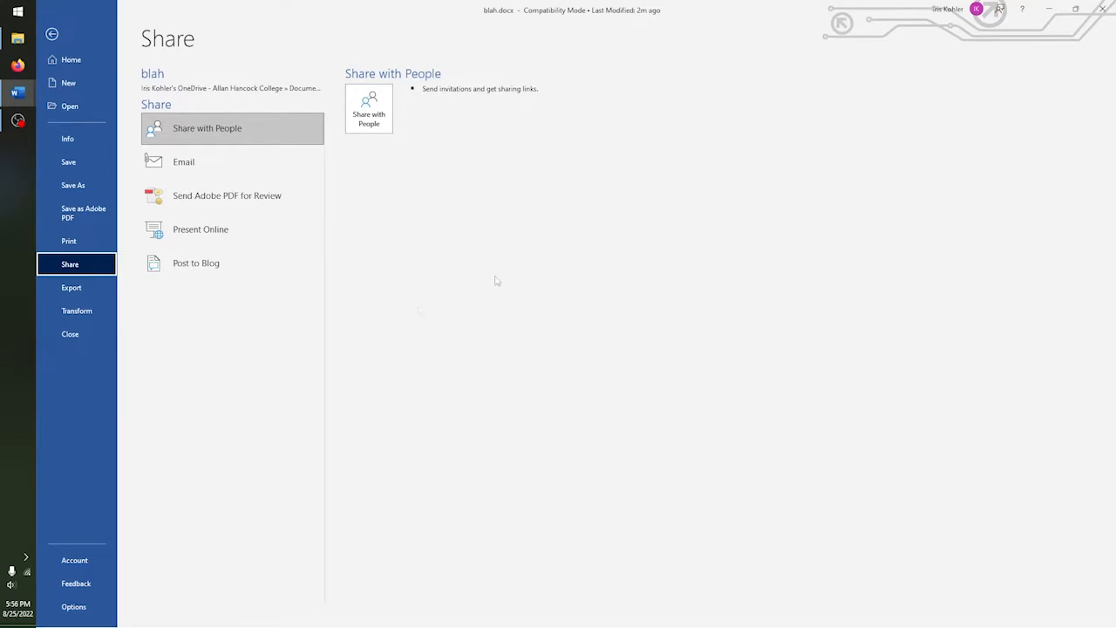
left_click(104, 290)
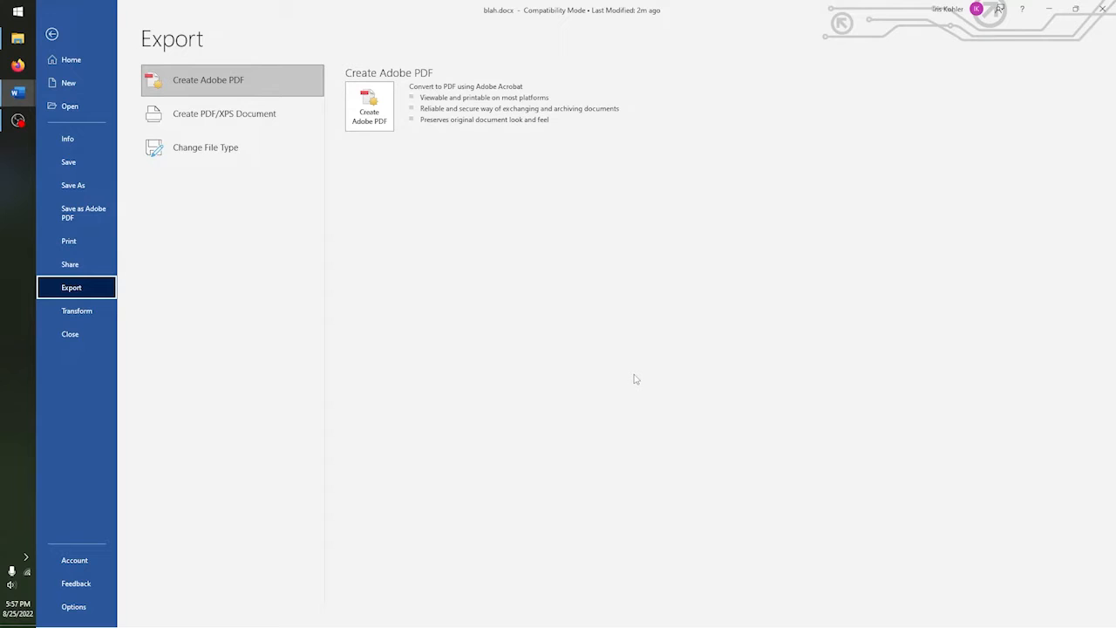
left_click(261, 122)
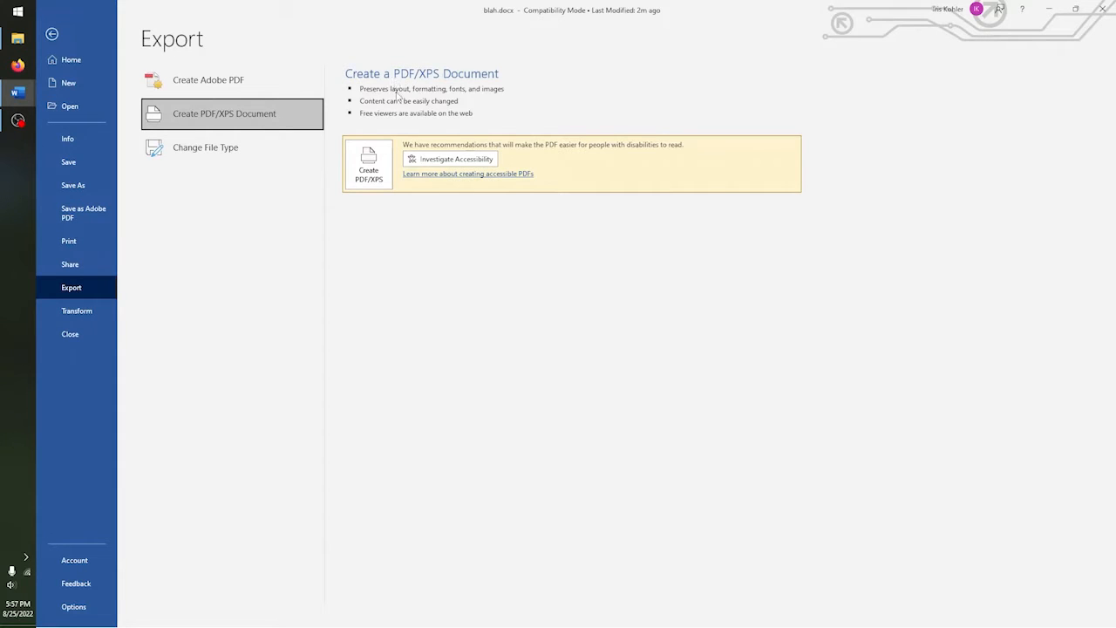
left_click(260, 139)
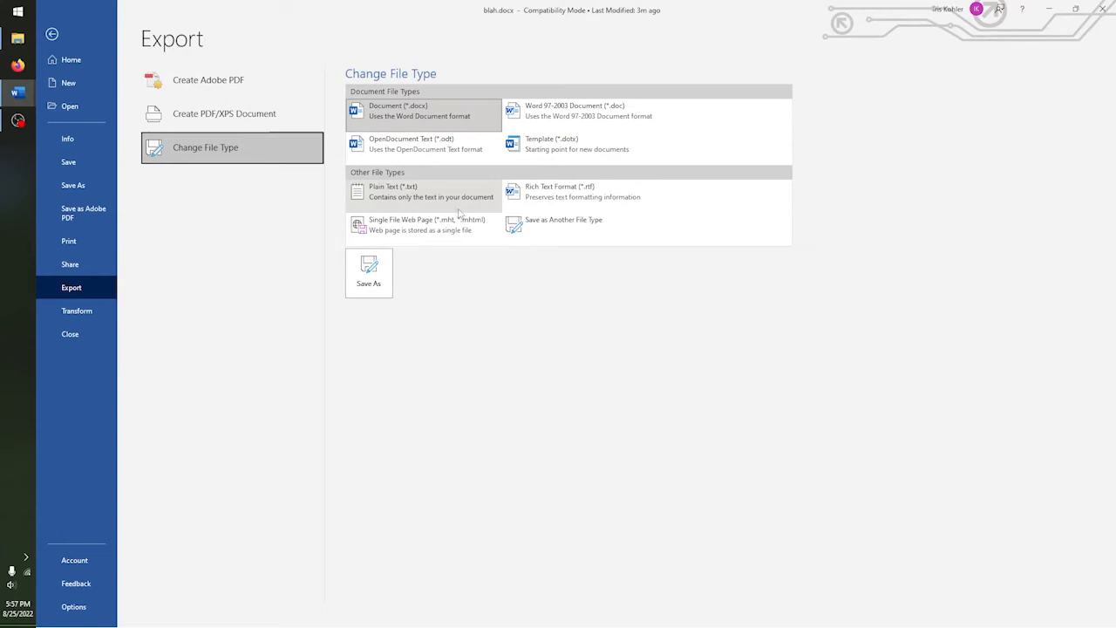
- Open the Transform to Web Page options for blah.docx and close the document
left_click(106, 314)
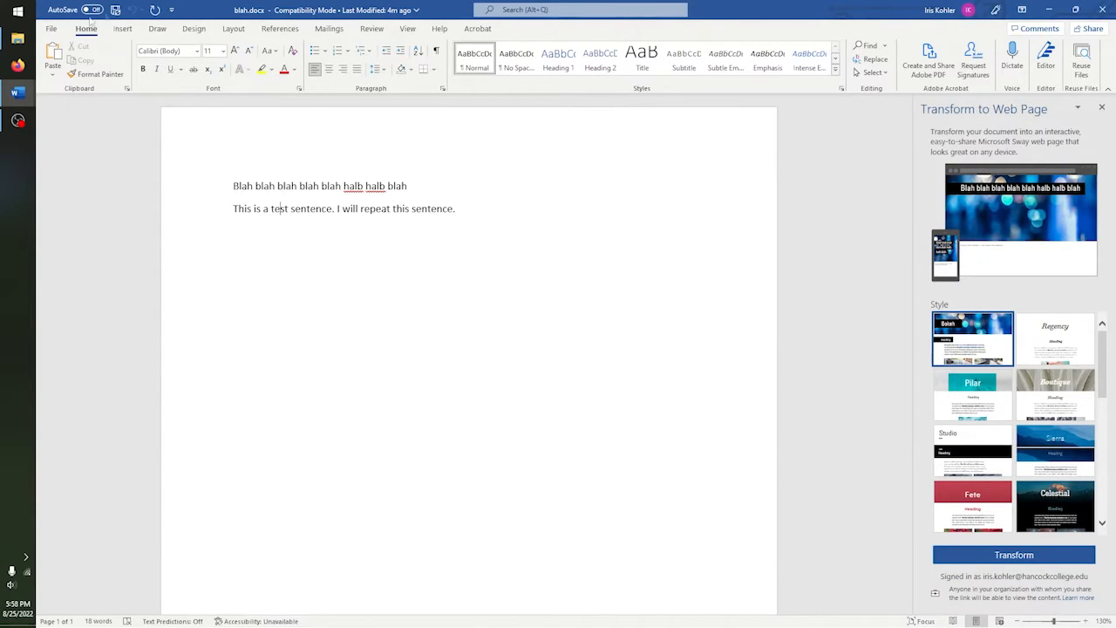
left_click(54, 29)
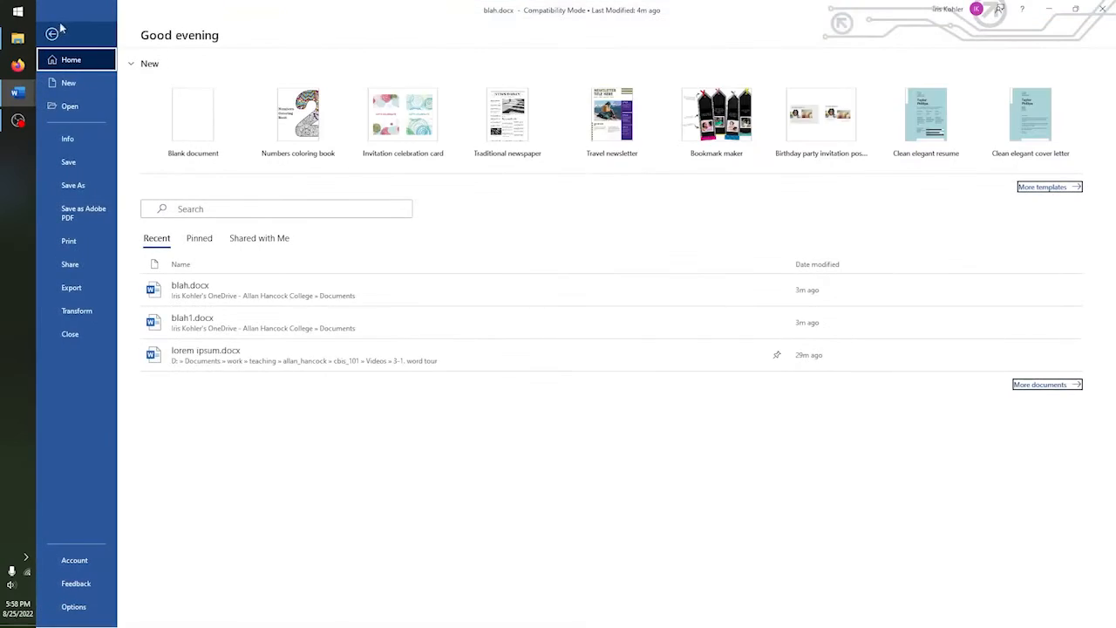
left_click(75, 345)
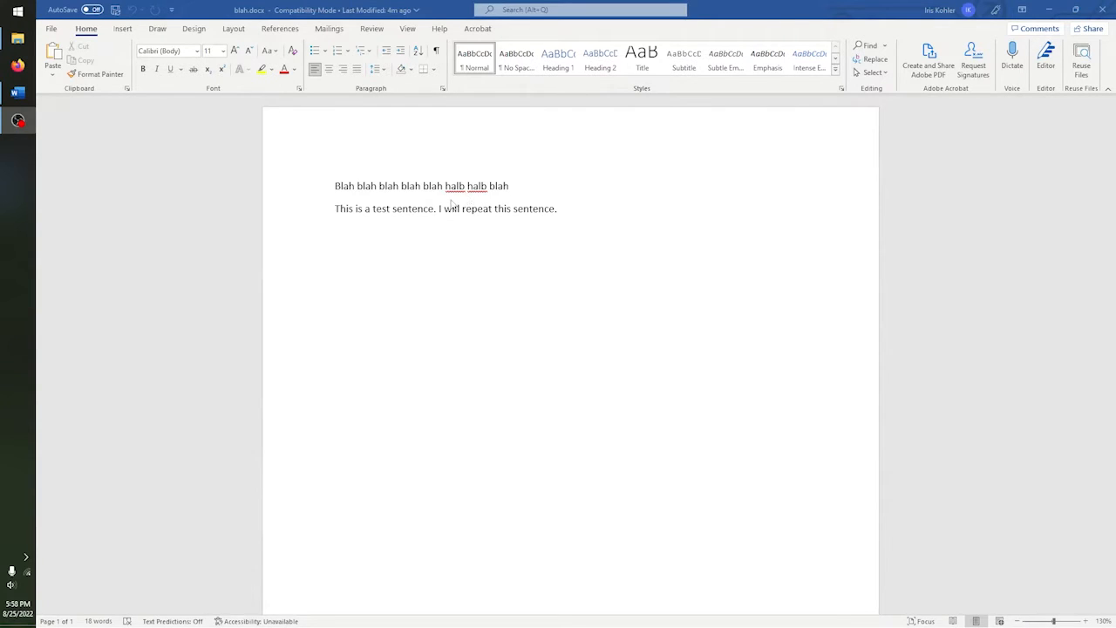
- Try typing and erasing a few single letters at the end of the second line
left_click(466, 234)
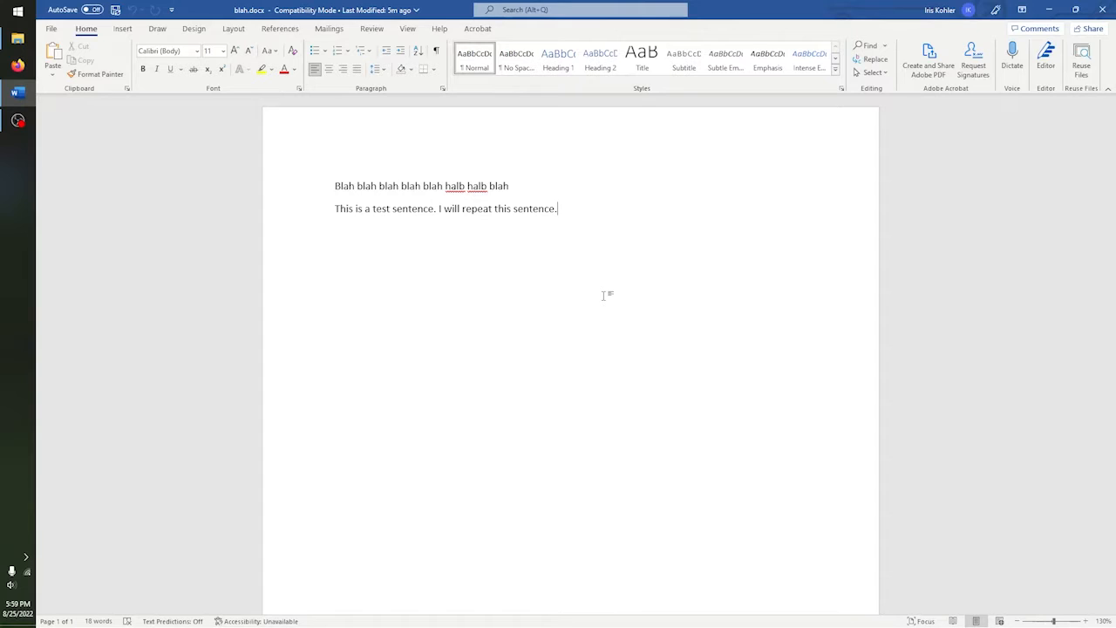
type("t")
type("a")
key("BackSpace")
key("BackSpace")
type("e")
key("BackSpace")
key("BackSpace")
key("BackSpace")
key("Left")
type("e")
- Insert a long unbroken run of the letter "r" directly before "test" in the second line, long enough to wrap
key("Left")
key("Left")
key("Left")
key("Left")
key("Left")
key("Left")
key("Right")
key("Right")
key("Right")
key("Right")
key("Left")
key("Left")
key("Left")
key("Left")
key("Left")
key("Left")
key("Left")
key("Left")
key("Left")
key("Left")
key("Left")
key("Left")
key("Left")
key("Left")
key("Left")
key("Left")
key("Left")
key("Right")
key("Right")
key("Right")
key("Right")
key("Left")
key("Left")
key("Left")
key("Left")
key("Left")
key("Left")
key("Left")
key("Left")
key("Left")
key("Left")
key("Left")
key("Left")
key("Left")
key("Left")
key("Left")
key("Left")
key("Left")
key("Left")
key("Left")
key("Left")
type("rrrrrrrrrrrrrrrrrrrrrrrrrrrrrrrrrrrrrrrrrrrrr")
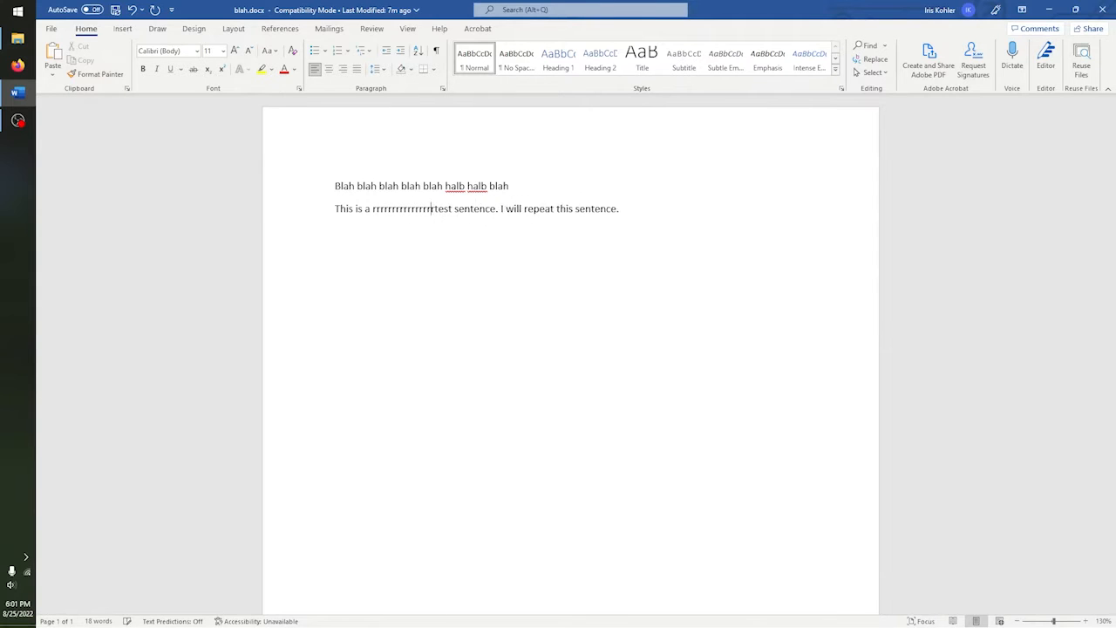
type("rrrrrrrrrrrrrrrrrrrrrrrrrrrrrrrrrrrrrrrrrrrrrrrrrrrrrrrrrrrr")
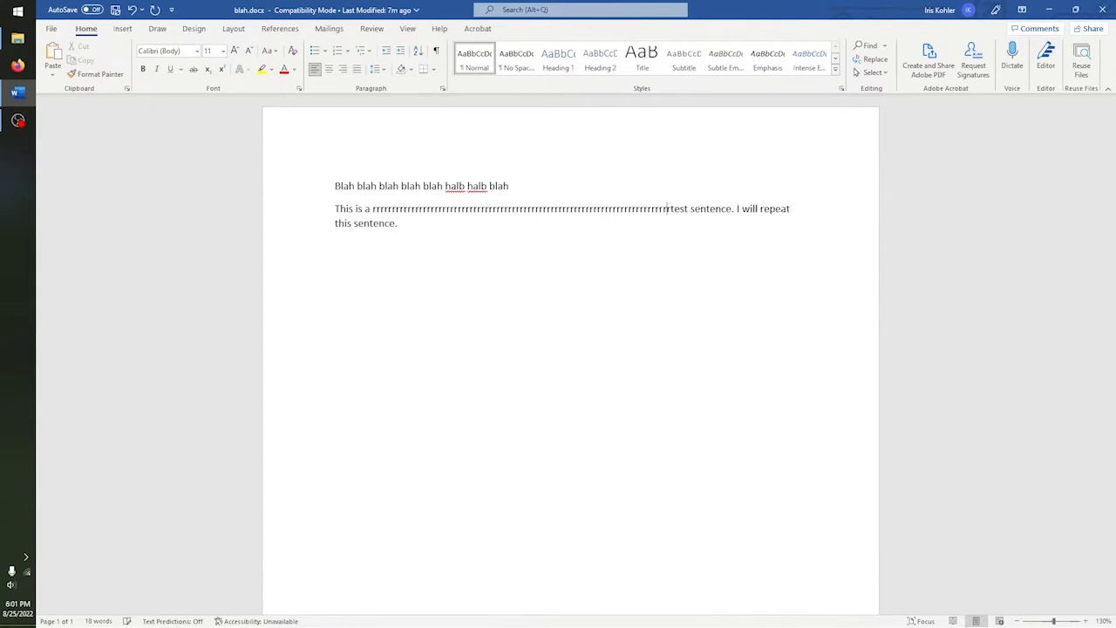
type("rrrrrrrrrrrrrrrrrrrrrrrrrrrrrrrrrrrrrrrrrrrrrrrrrrrrrrrrrr")
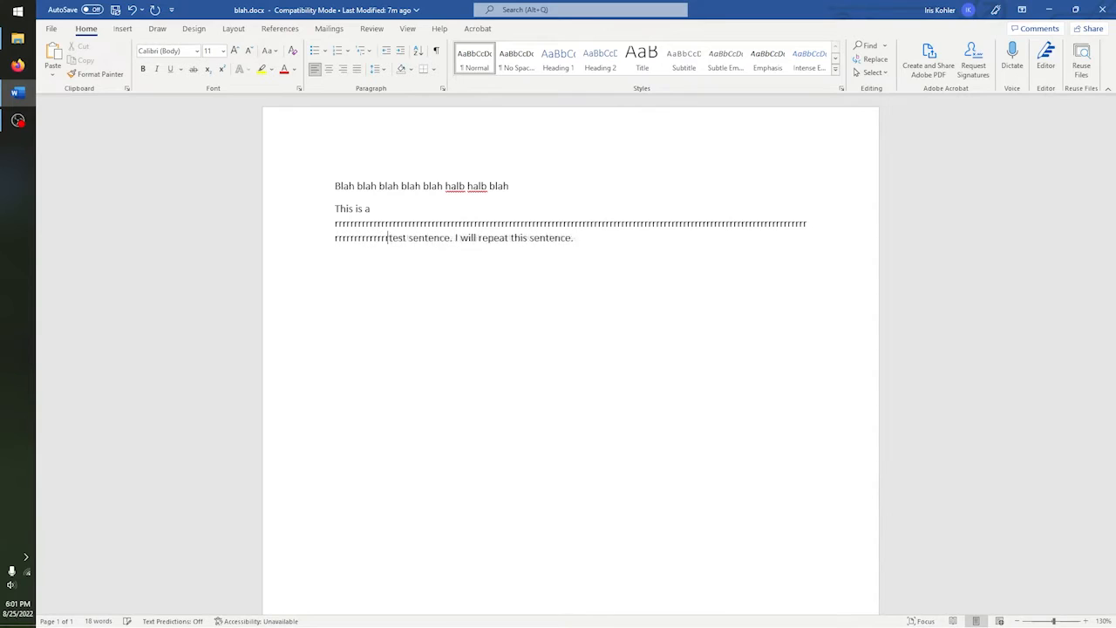
- Lengthen the run of "r" before "test" in the second line, and undo the whole run
type("rrrrrrrrrrrrrrrrrrrrrrrrrrrrrr")
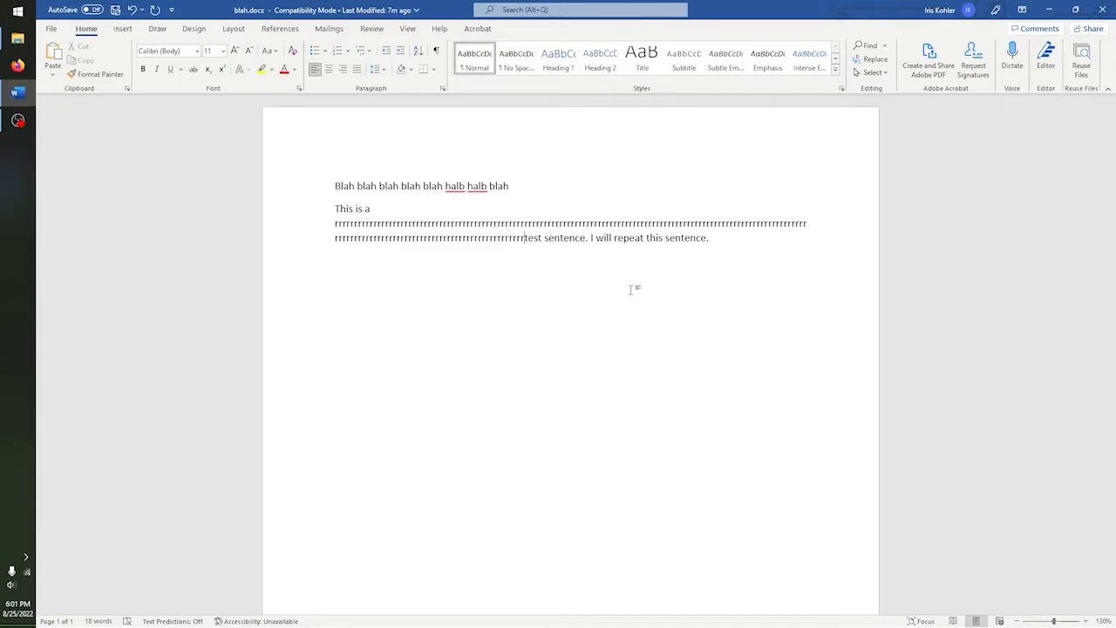
key("ctrl+z")
key("ctrl+z")
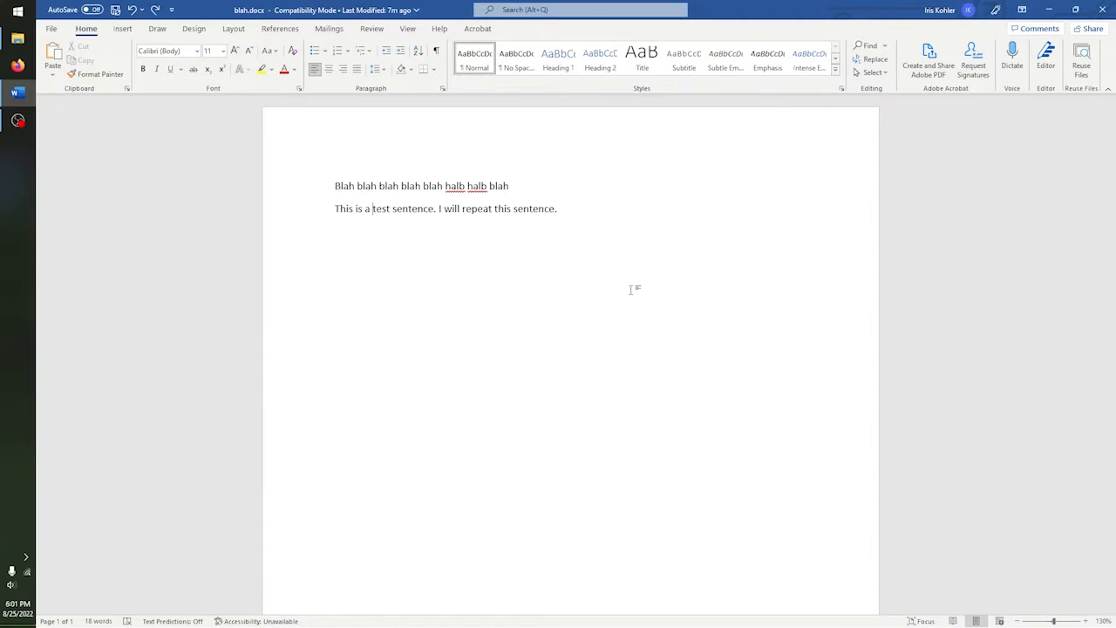
- Move the insertion point character by character forward and back through the second line
key("Right")
key("Right")
key("Right")
key("Right")
key("Right")
key("Right")
key("Right")
key("Right")
key("Right")
key("Right")
key("Right")
key("Right")
key("Right")
key("Right")
key("Right")
key("Right")
key("Right")
key("Right")
key("Right")
key("Right")
key("Left")
key("Left")
key("Left")
key("Left")
- Insert the word "silly" between "test" and "sentence" in the second line
key("Down")
key("Up")
key("Down")
key("Up")
key("Down")
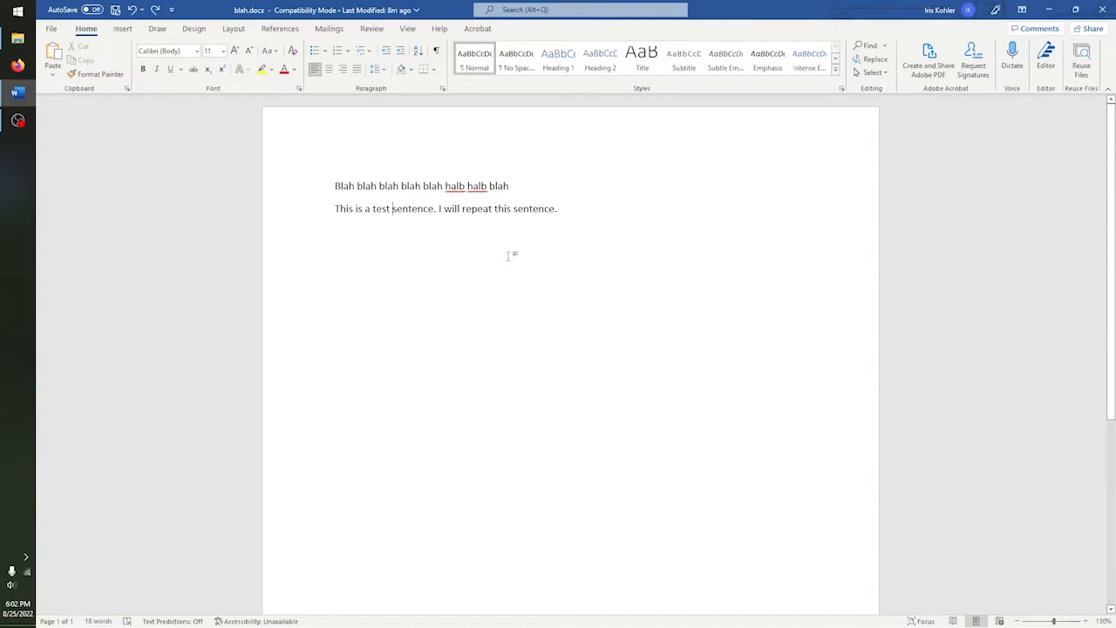
type("silly")
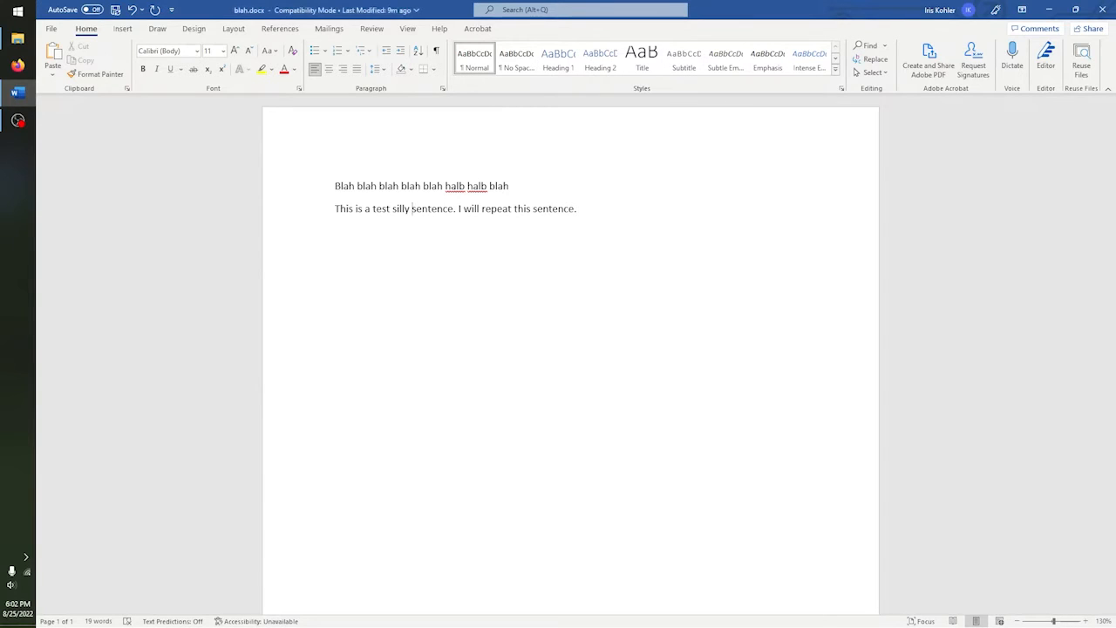
- Place the insertion point at several different spots within the first and second lines
left_click(449, 186)
left_click(398, 186)
left_click(436, 209)
left_click(491, 204)
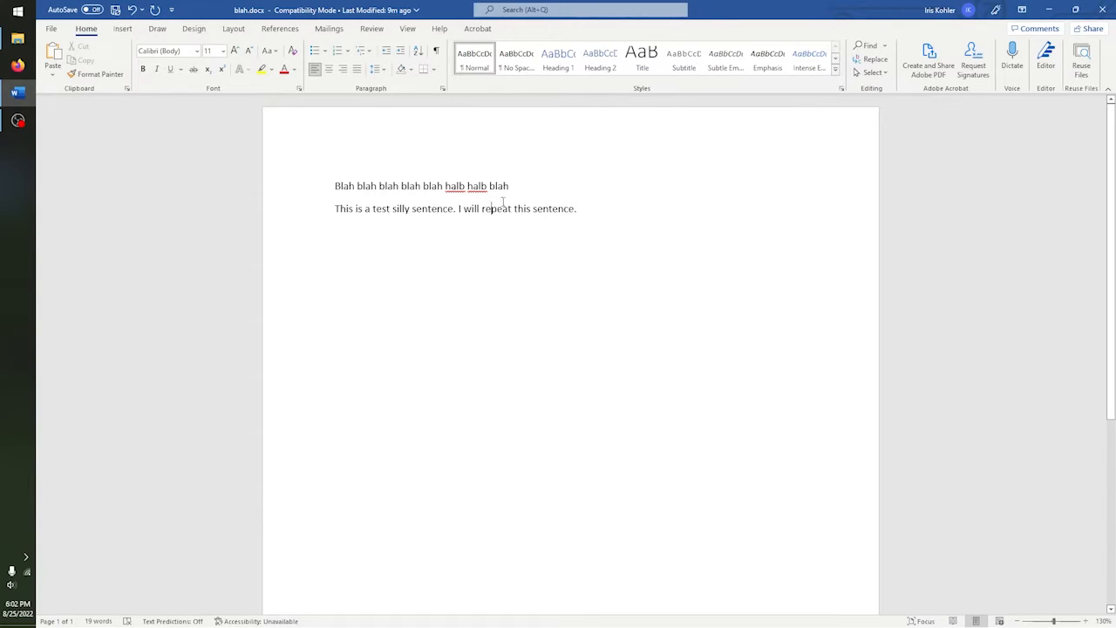
left_click(389, 185)
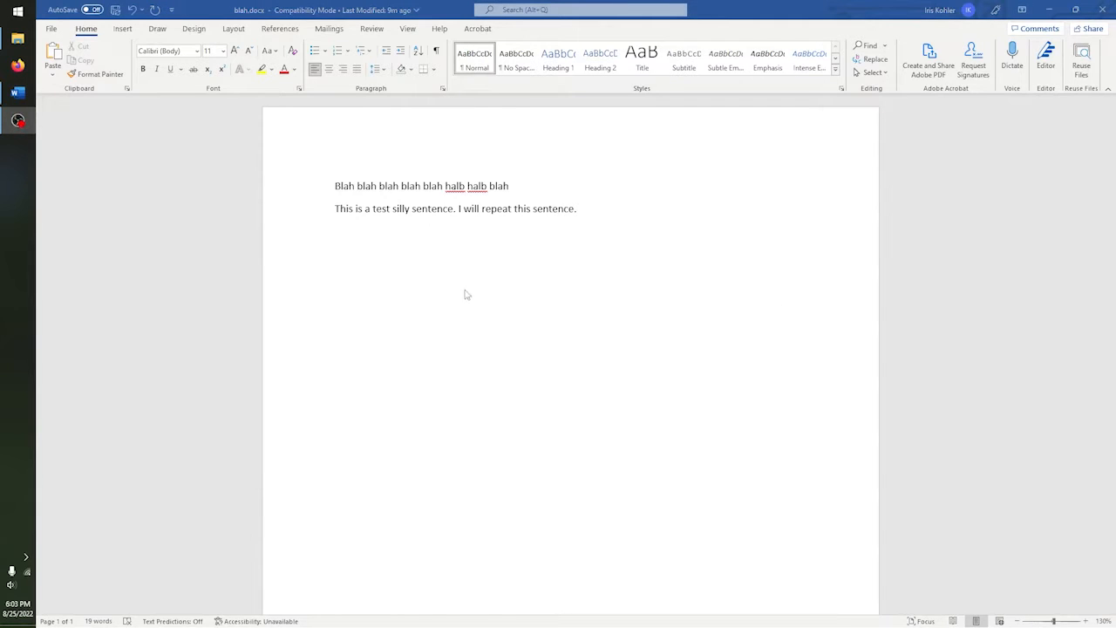
left_click(414, 214)
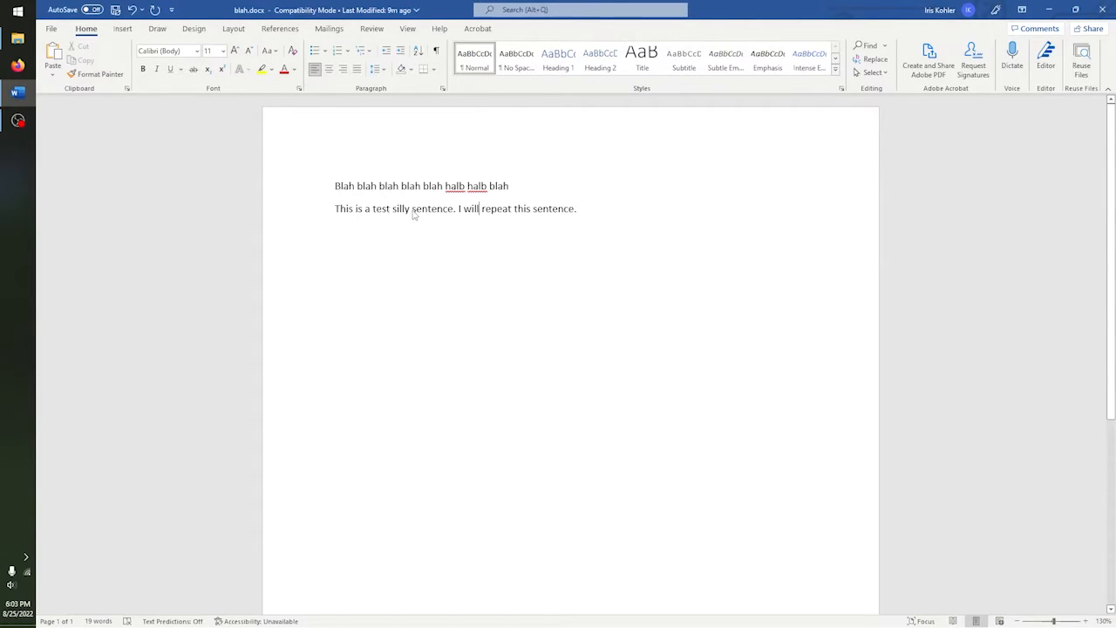
double_click(415, 215)
- Erase and retype an "l" and the final "y" of "silly" in the second line
left_click(404, 211)
key("BackSpace")
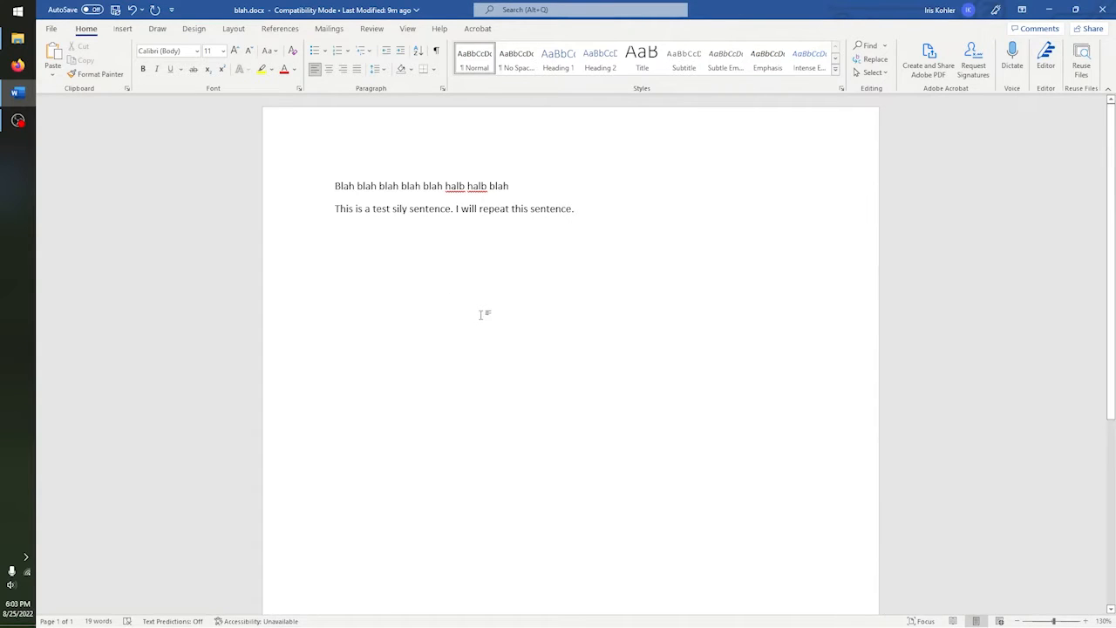
type("l")
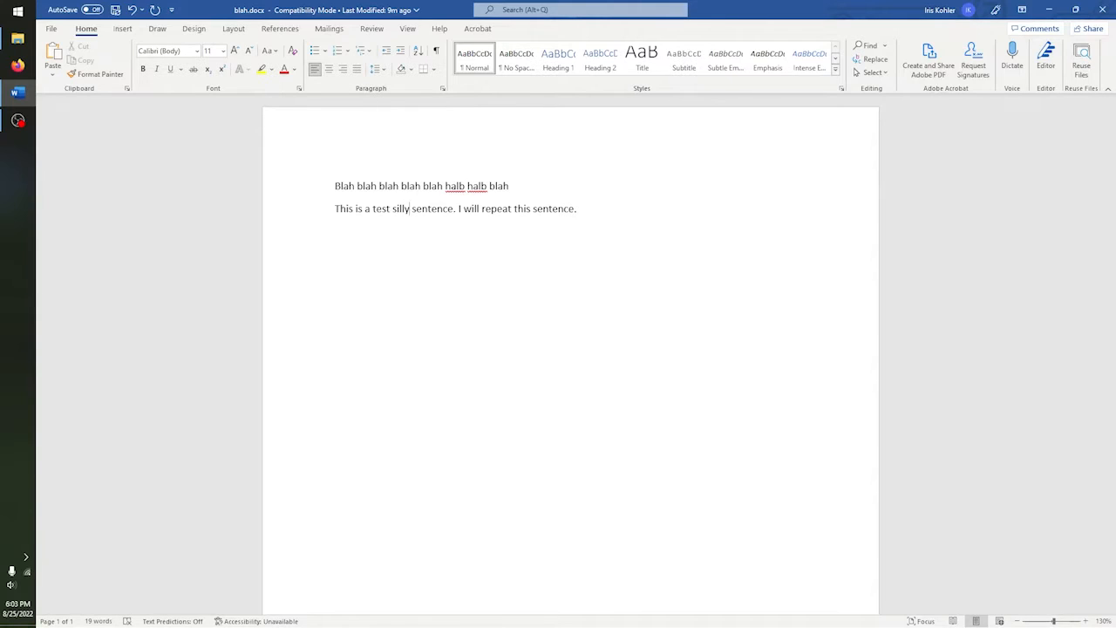
key("BackSpace")
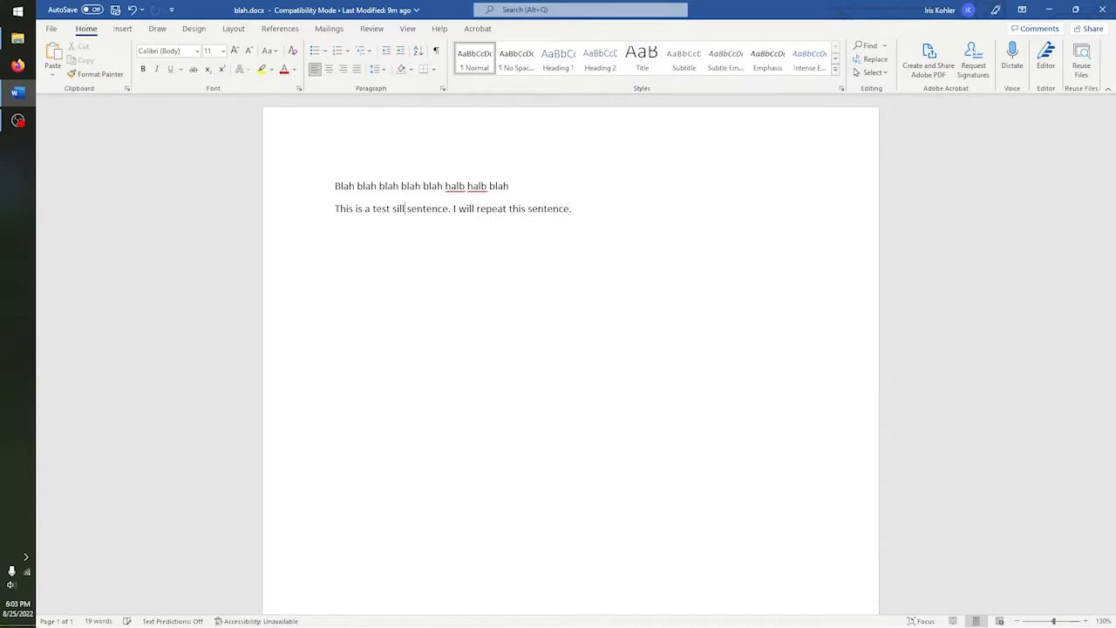
type("y")
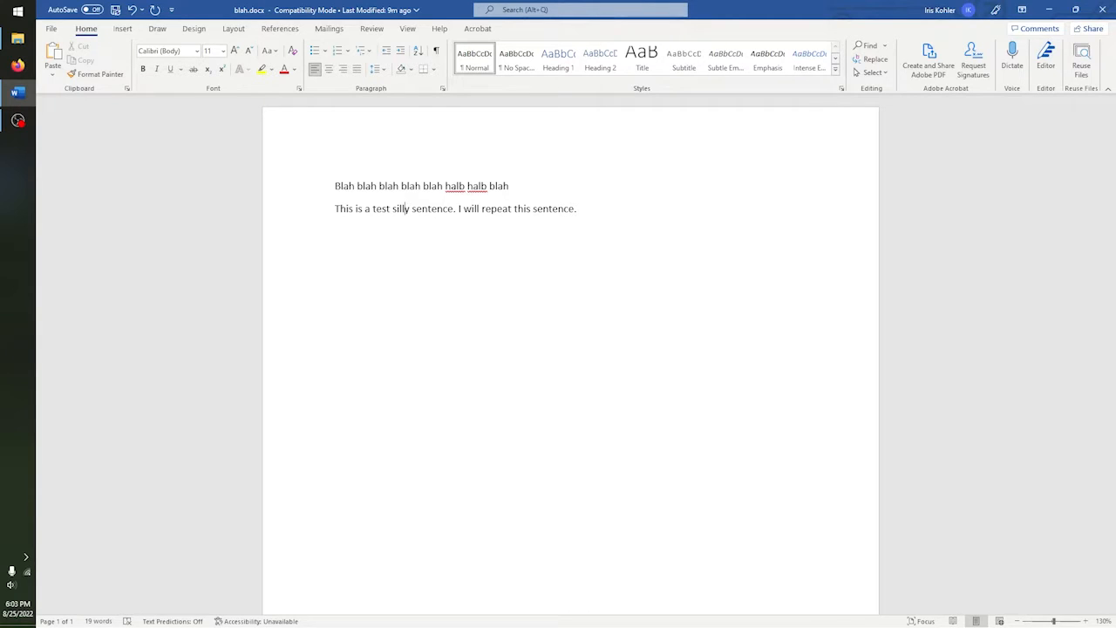
- Delete the "y" of "silly" and the characters following it, into the word "sentence"
key("BackSpace")
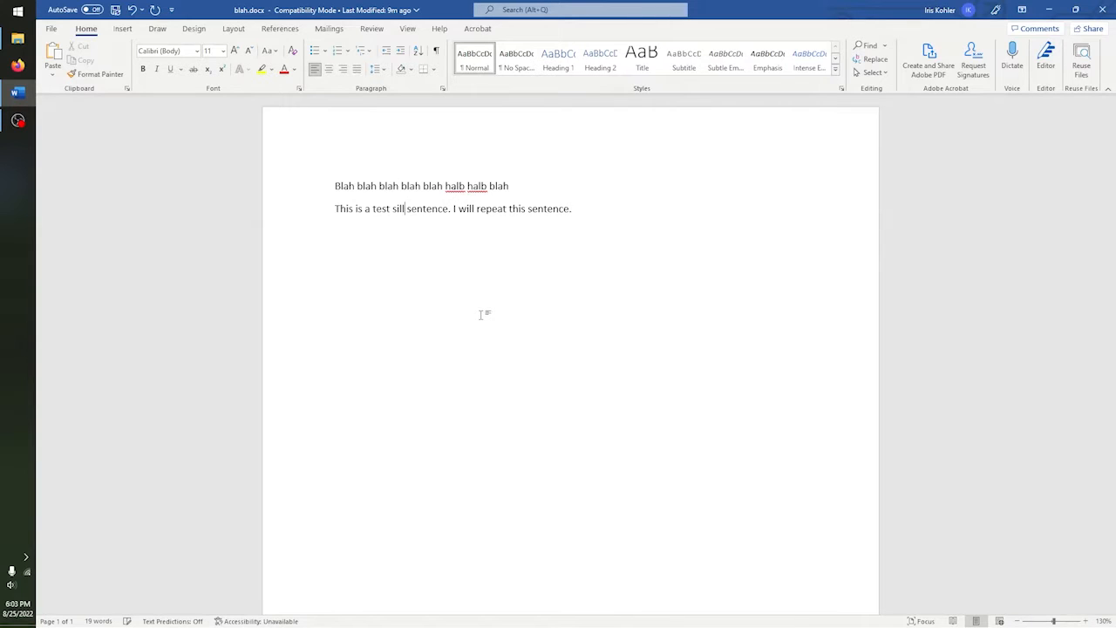
key("Delete")
key("Delete")
key("Delete")
key("Delete")
key("Delete")
key("Delete")
key("Delete")
key("Delete")
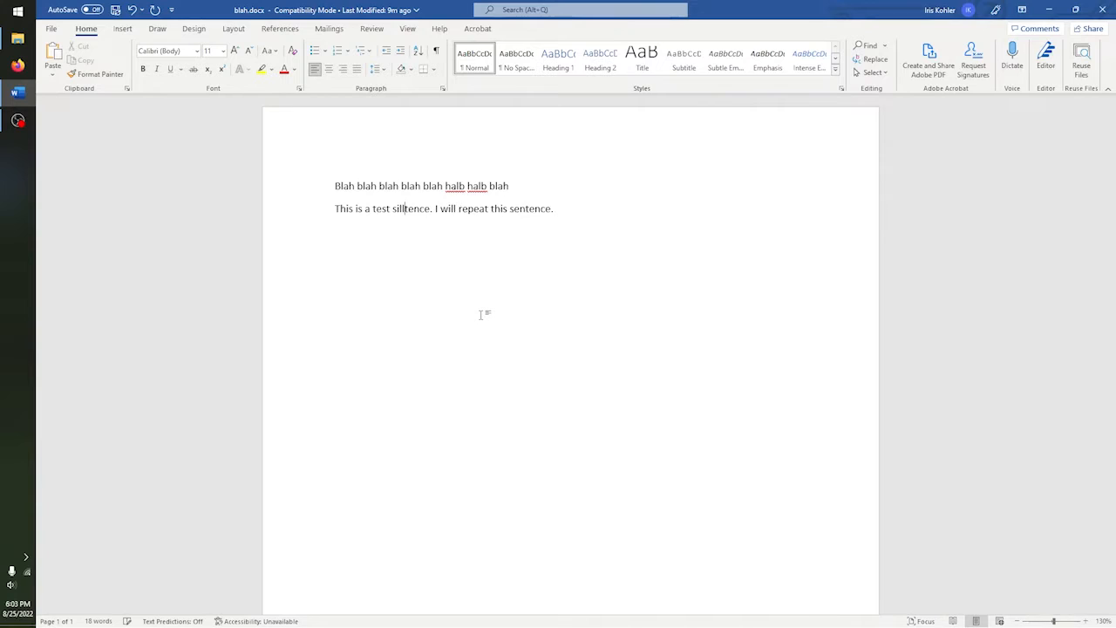
key("Delete")
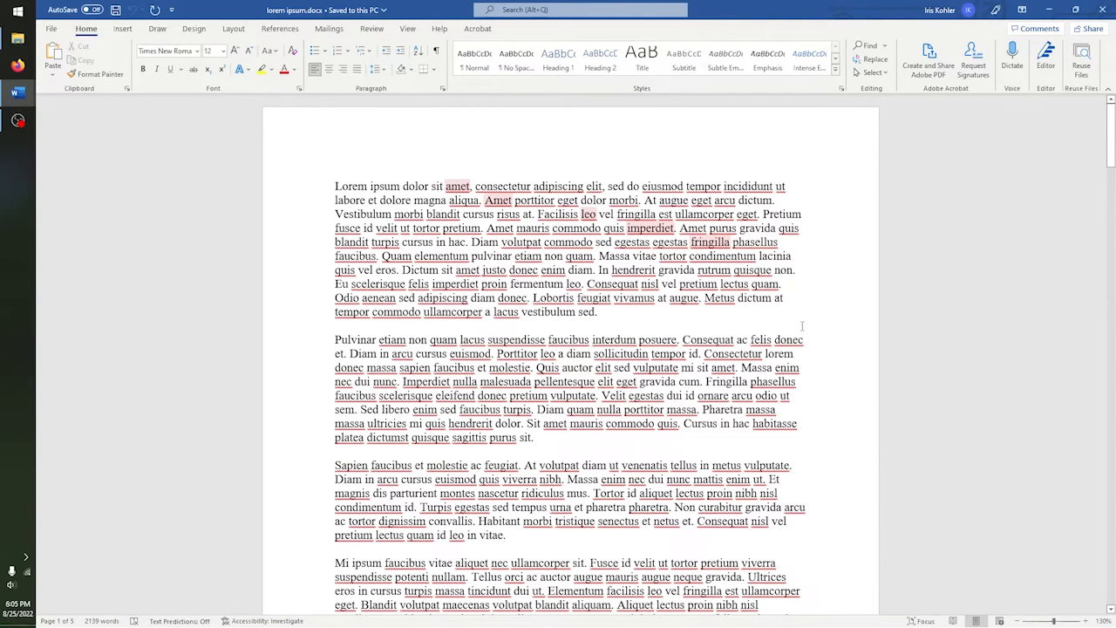
- Try inserting random letters before "quis vel eros" and before "Eu scelerisque" in the first paragraph of lorem ipsum.docx, undoing each
double_click(789, 339)
left_click(795, 333)
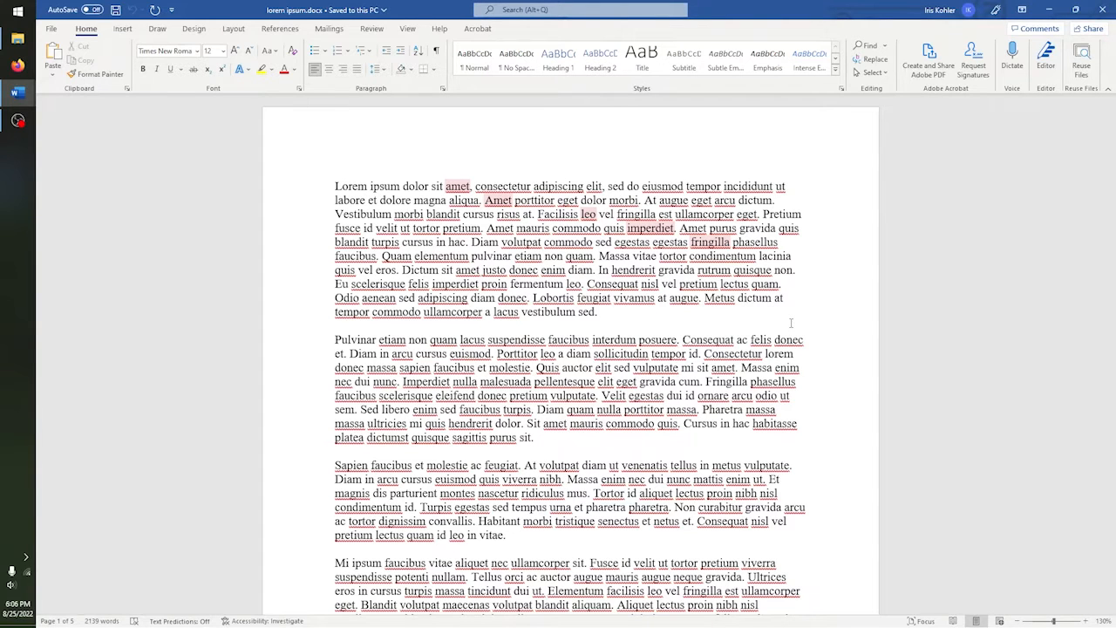
type("sdljfkghsdjklfghsdjklfhsdkljfhsdkljfghsdkljfhkljdsghsd")
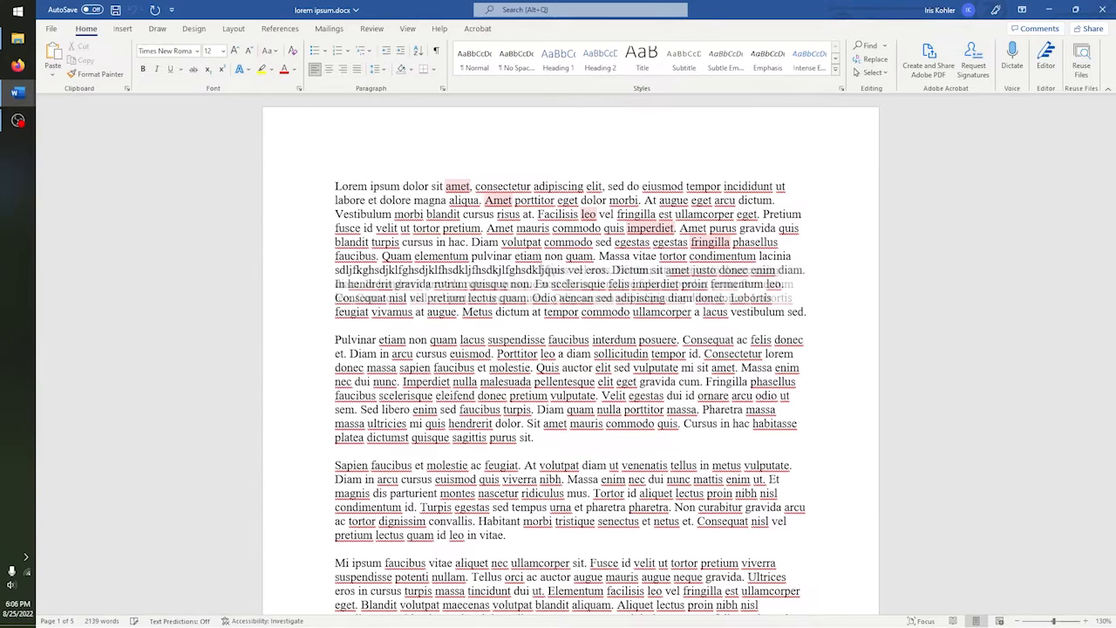
type("lkjghskjldhfalkjghsdklfghsdklfhsdk")
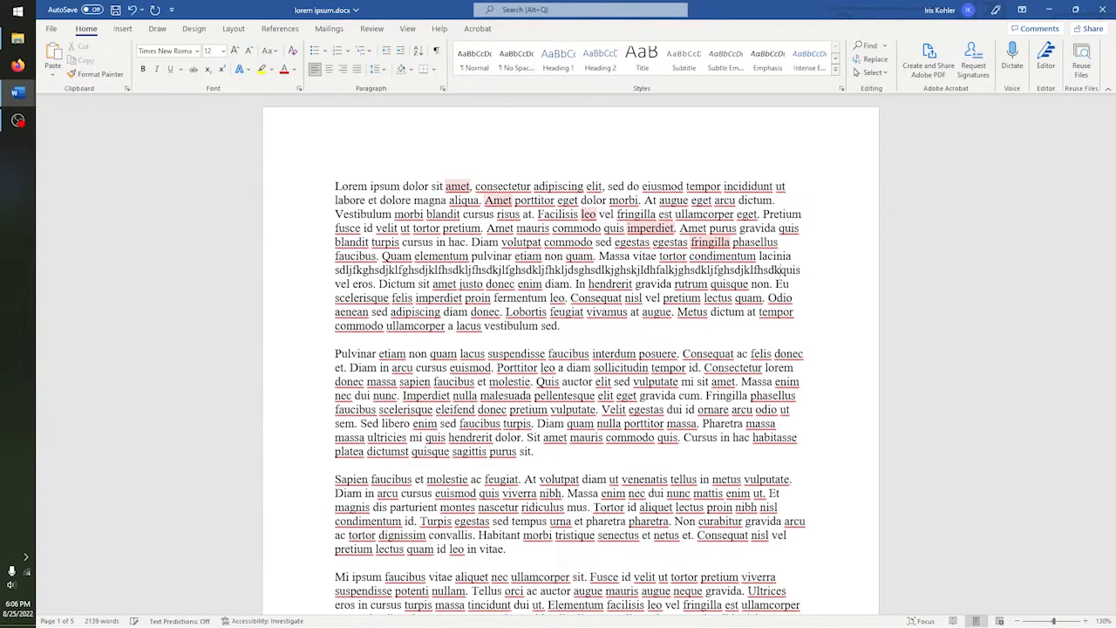
key("ctrl+z")
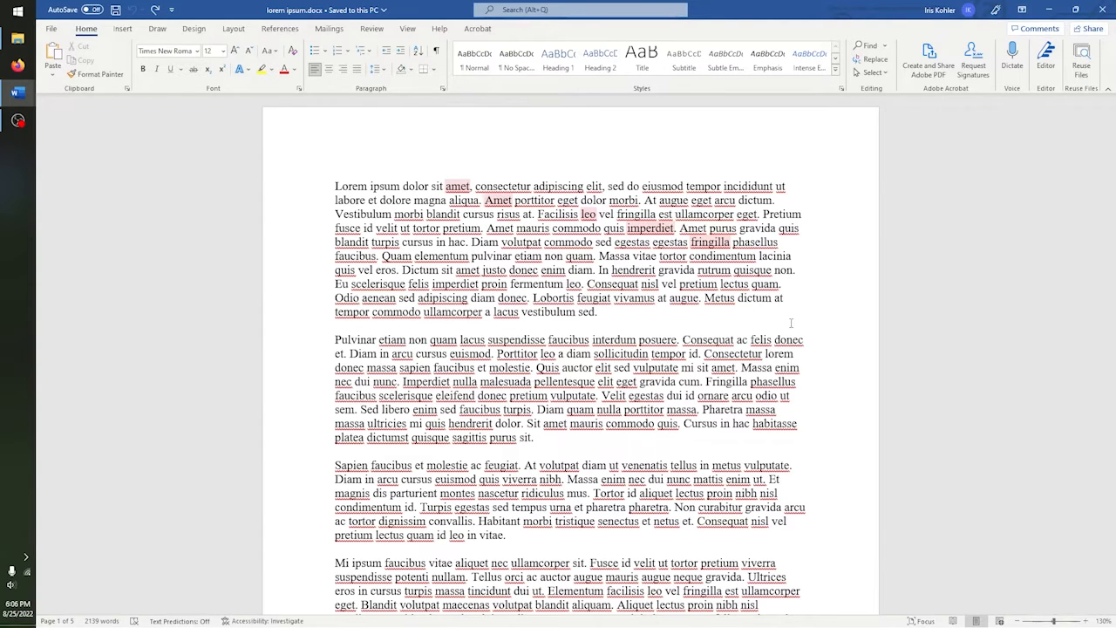
type("asdfghdfghdfghdfghdfghdfgh")
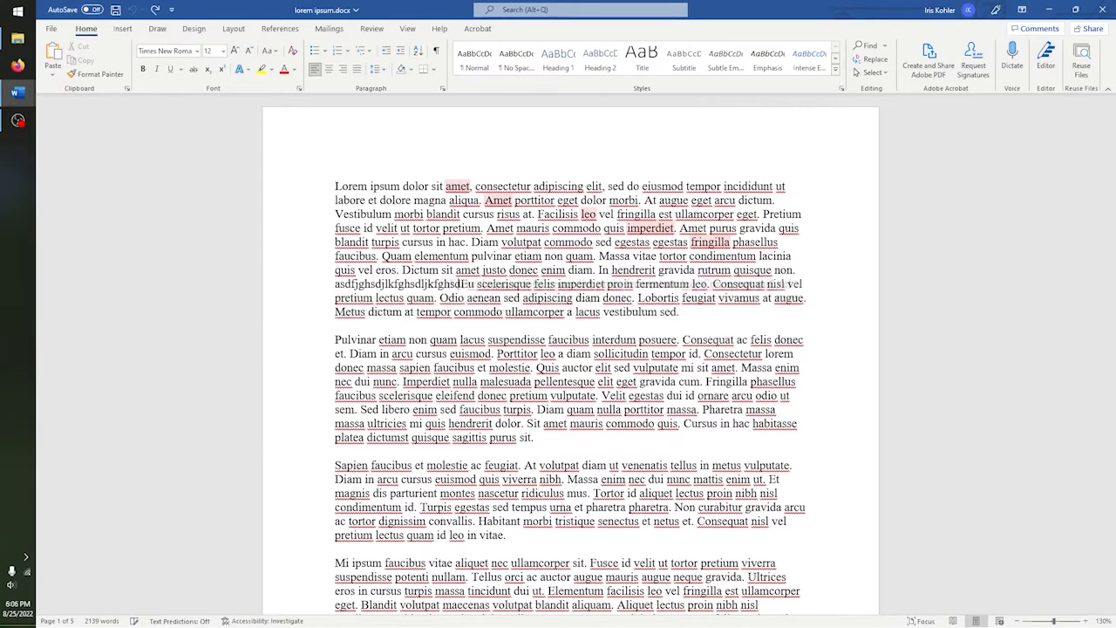
key("ctrl+z")
- Move to the end of the first paragraph, try adding a run of random letters there, and undo it
key("ctrl+Down")
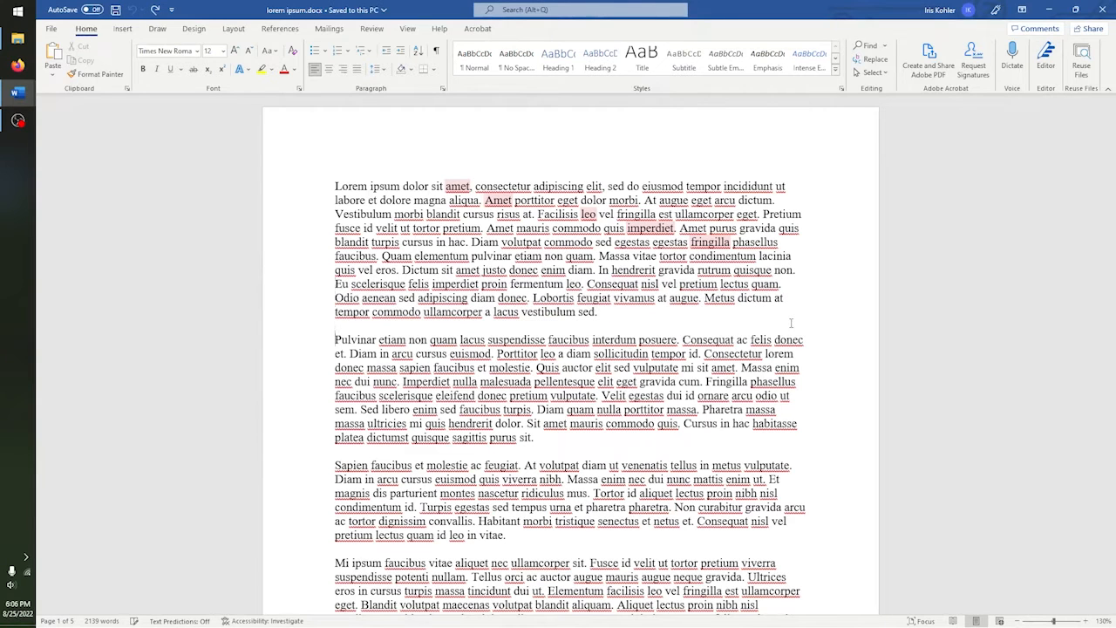
key("Up")
key("Right")
key("Right")
key("Right")
key("Right")
key("Right")
key("End")
type("alsdfghsljdkfhslkjshdslkjf")
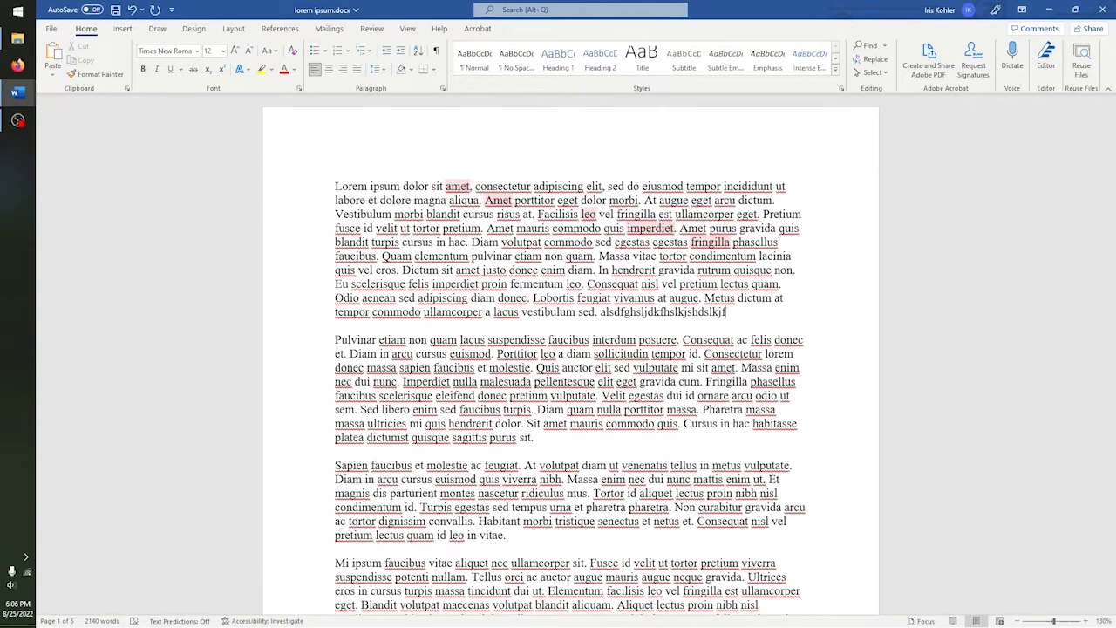
key("ctrl+z")
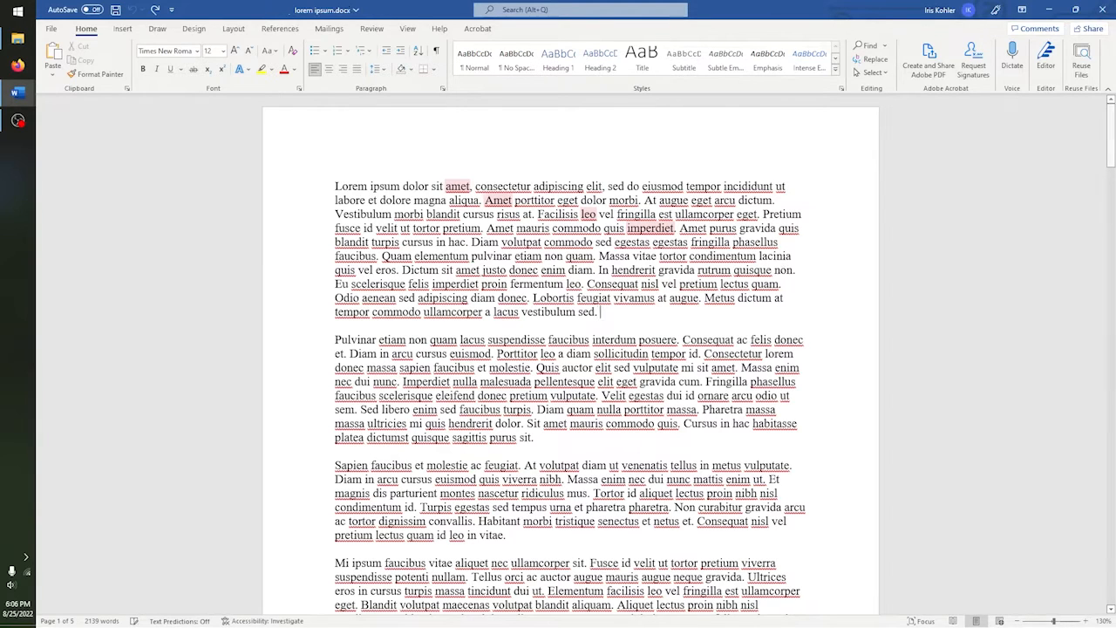
- Append "Test test test blah blah blah I am typing so much" to the end of the first paragraph
type("Test test test blah")
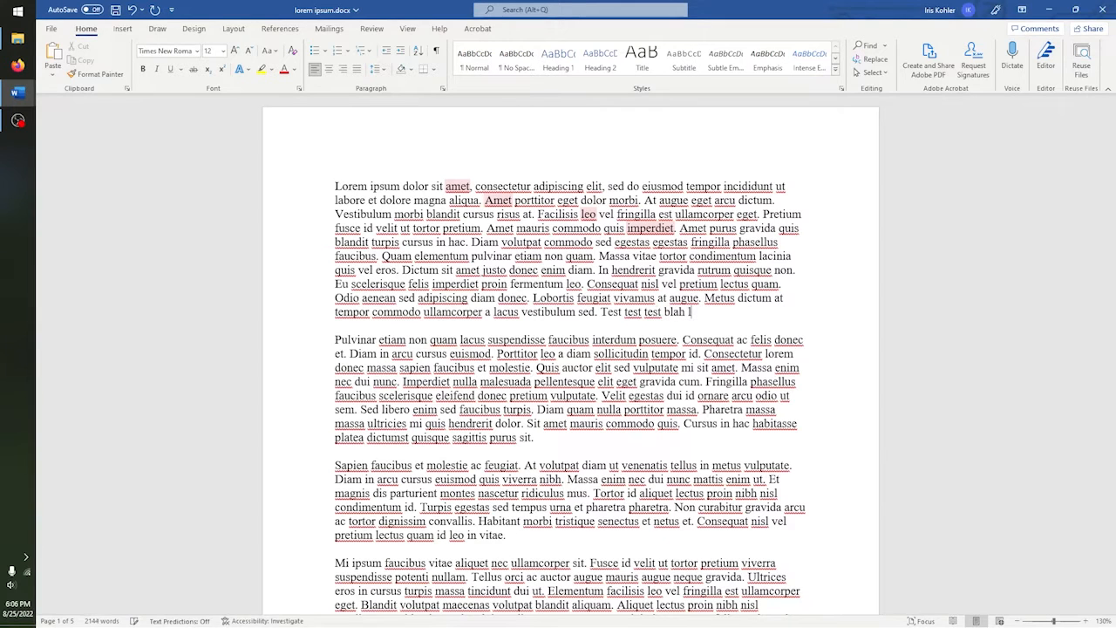
type(" blah blah I am typing")
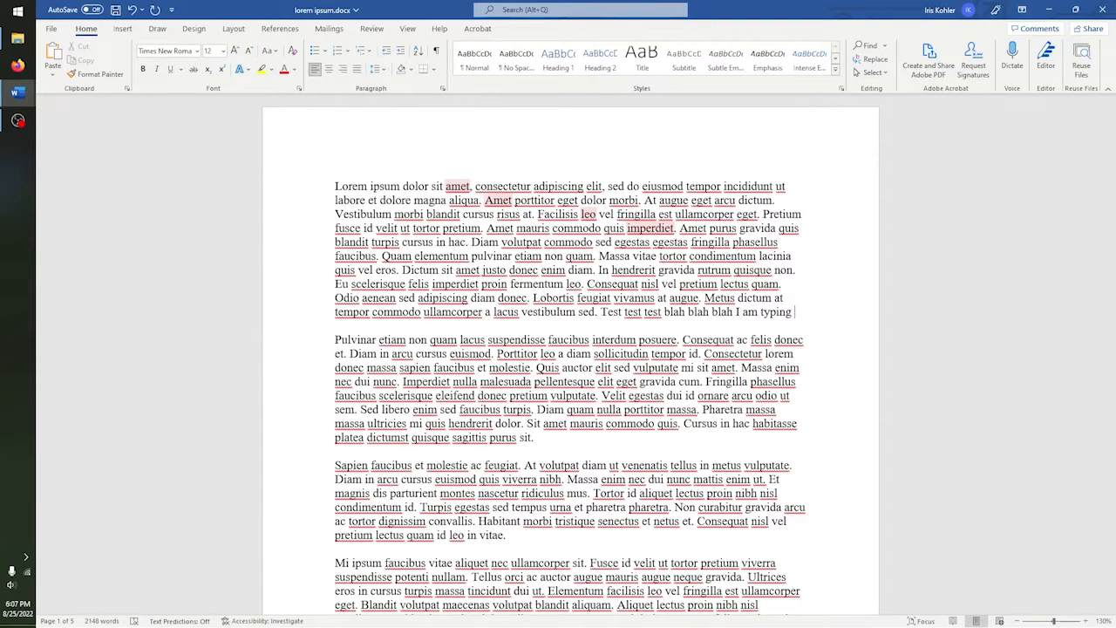
type("so much")
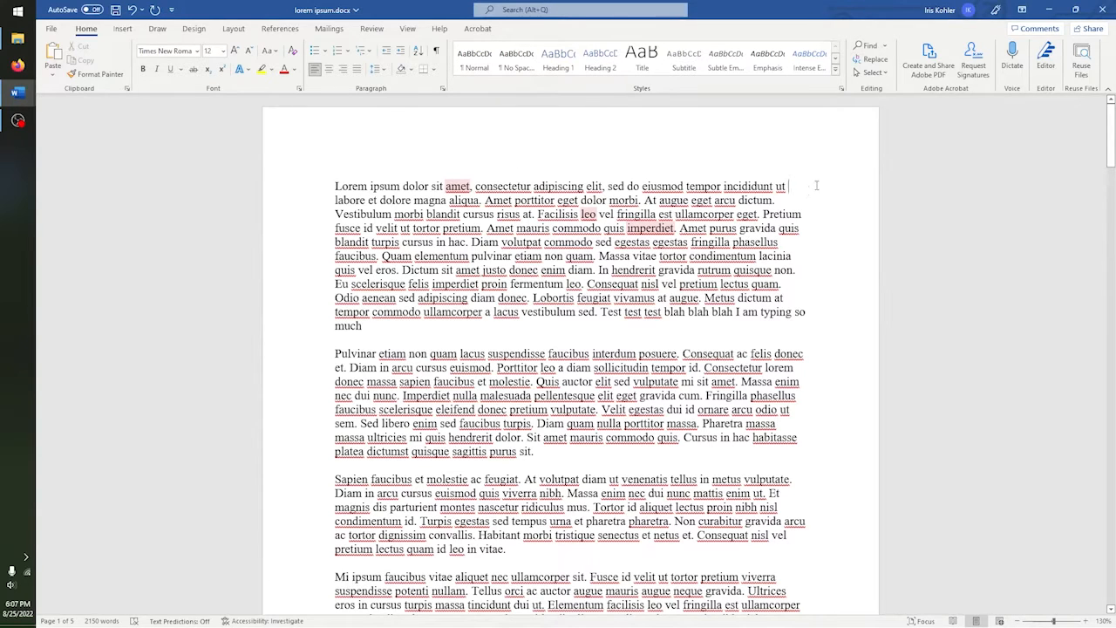
left_click(810, 210)
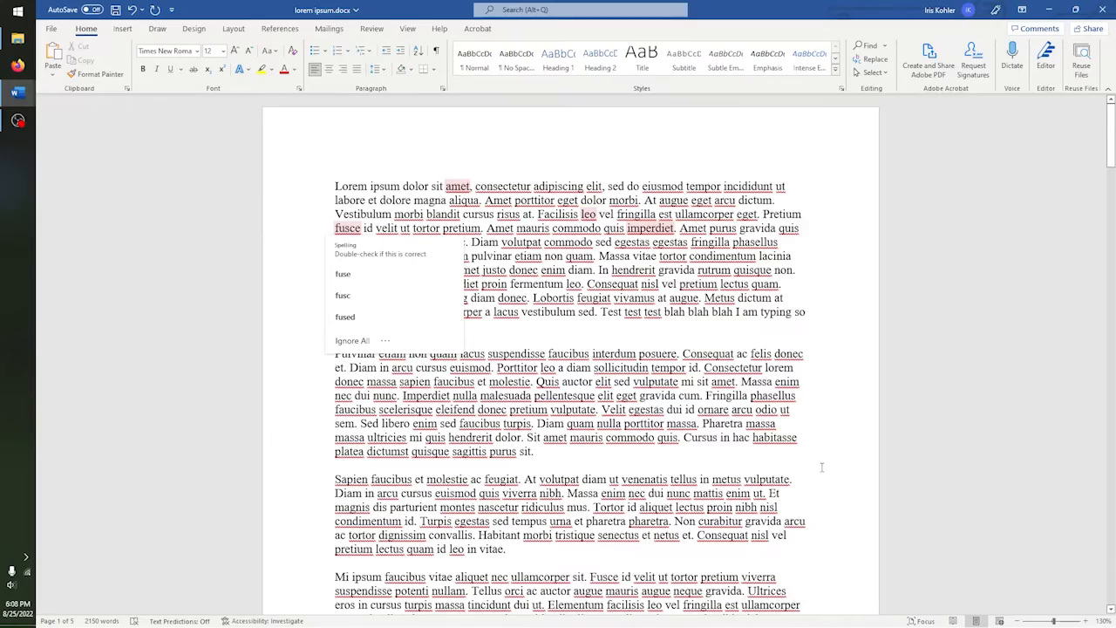
scroll(821, 470, "down", 1)
scroll(823, 469, "down", 3)
scroll(842, 386, "up", 3)
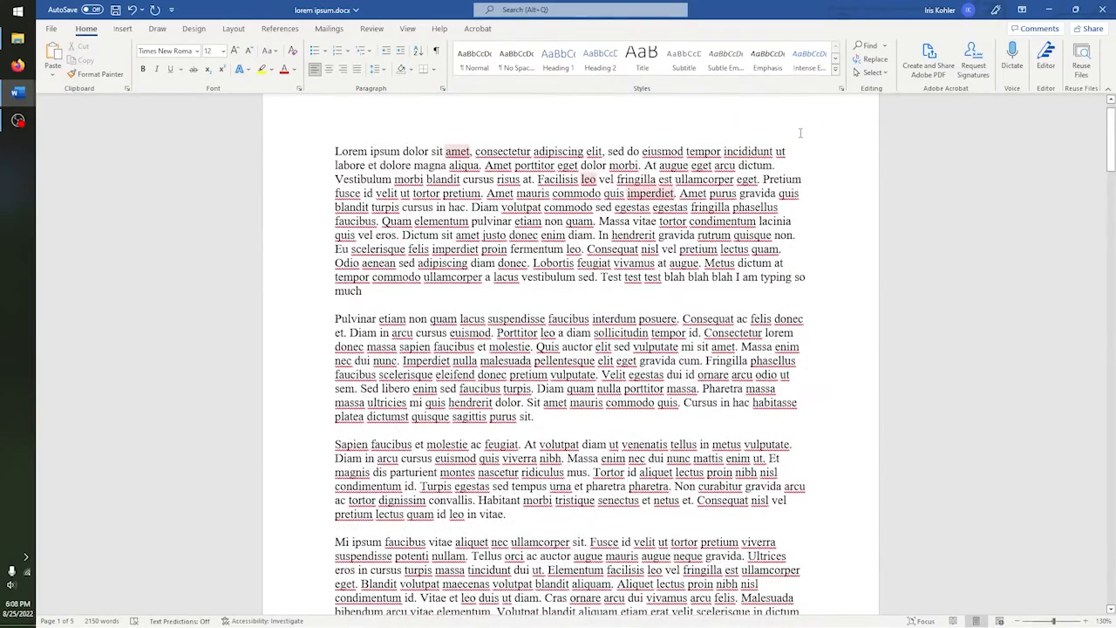
scroll(809, 190, "up", 1)
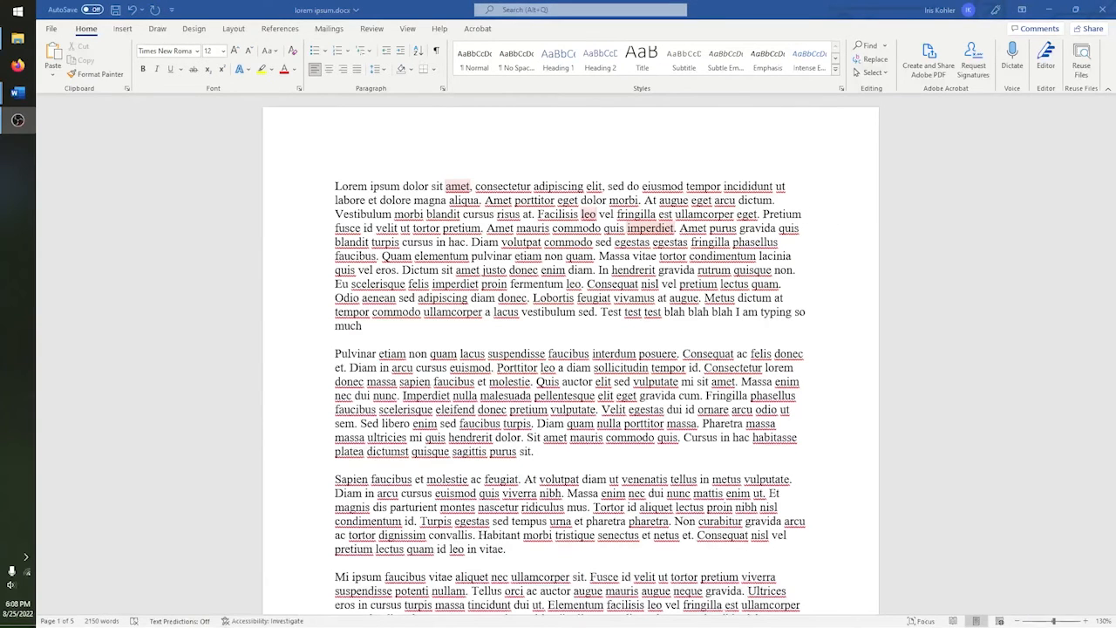
- Show the ruler and try out its left and right indent markers at the edges of the text
left_click(407, 30)
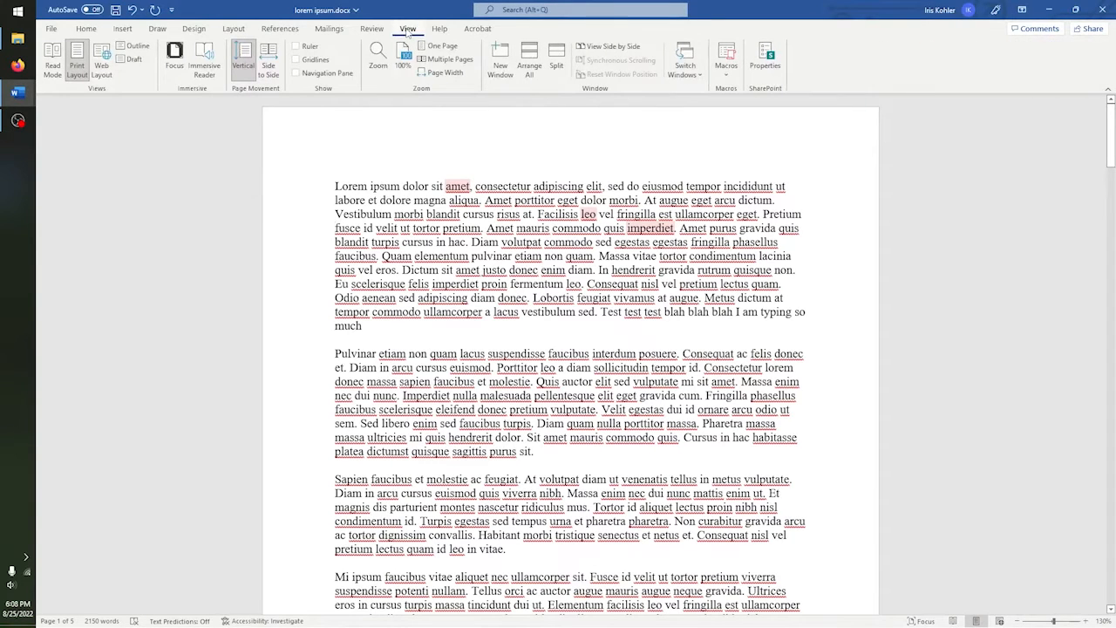
left_click(296, 46)
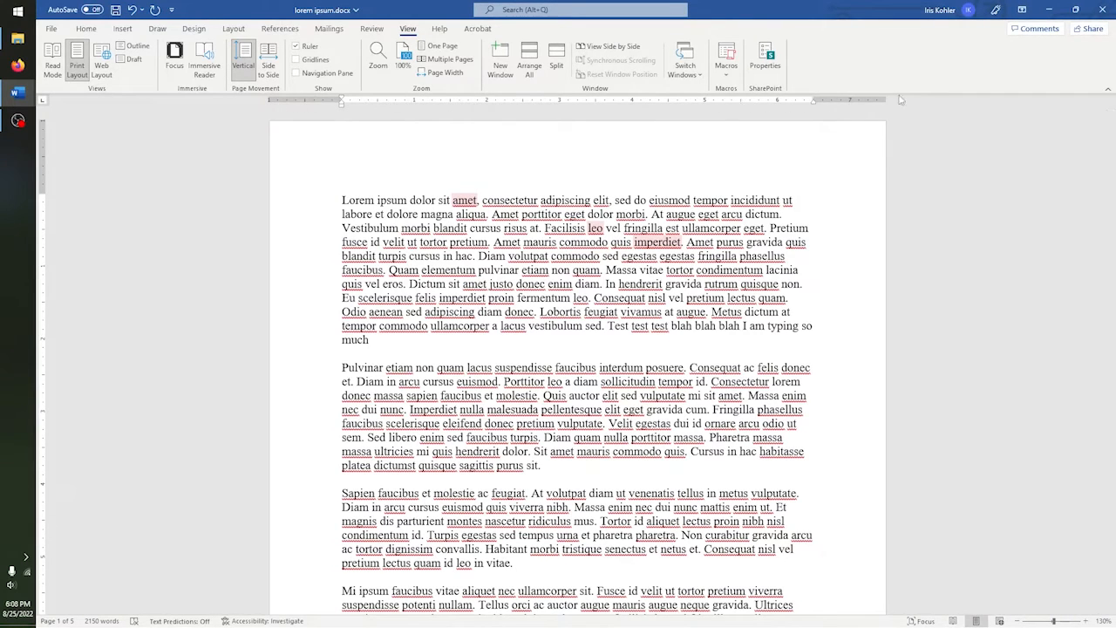
left_click_drag(343, 107, 345, 109)
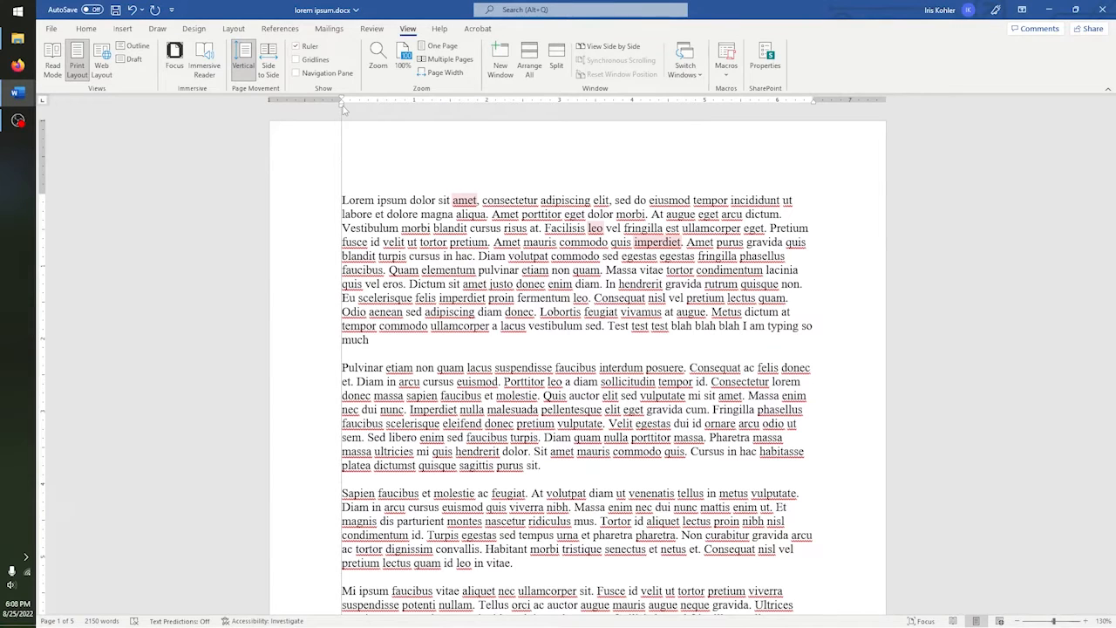
left_click_drag(344, 109, 344, 109)
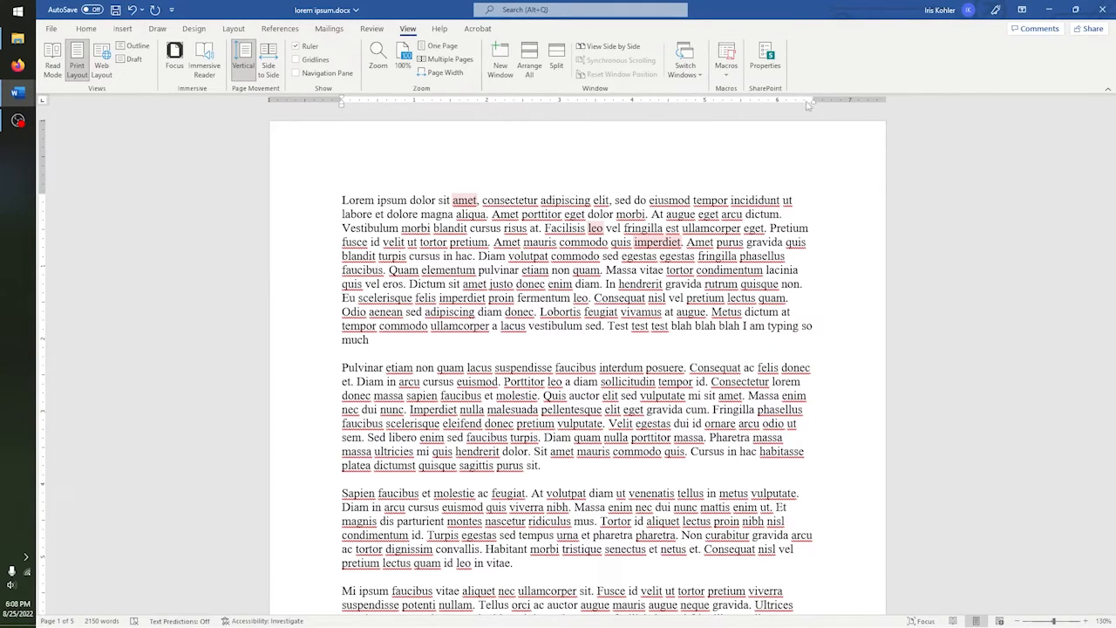
left_click_drag(815, 106, 815, 106)
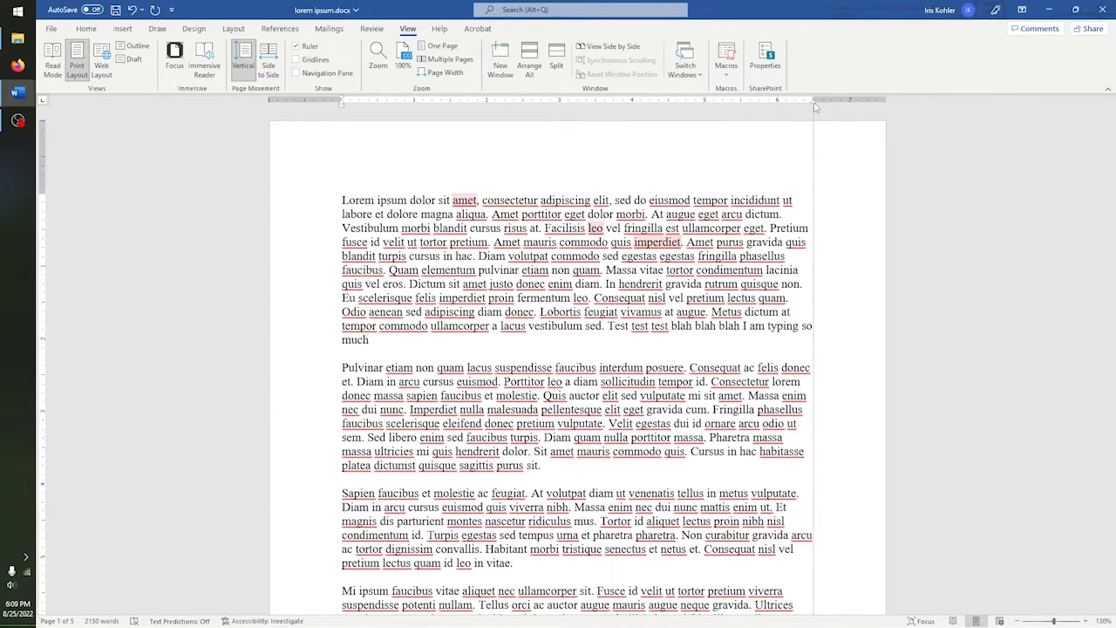
left_click_drag(815, 106, 816, 106)
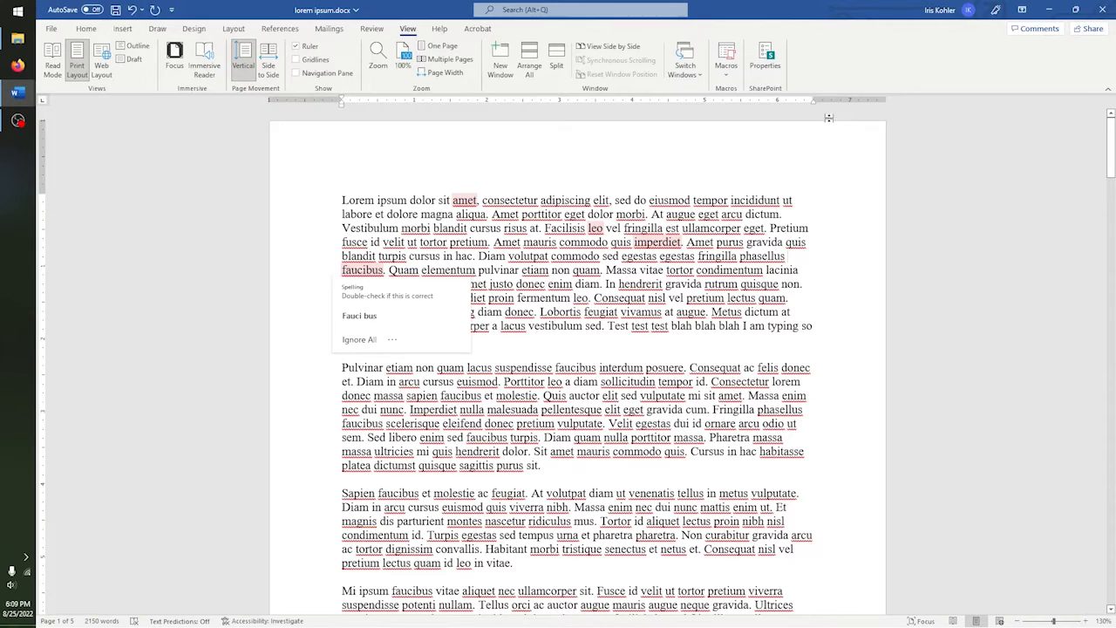
left_click_drag(816, 105, 815, 105)
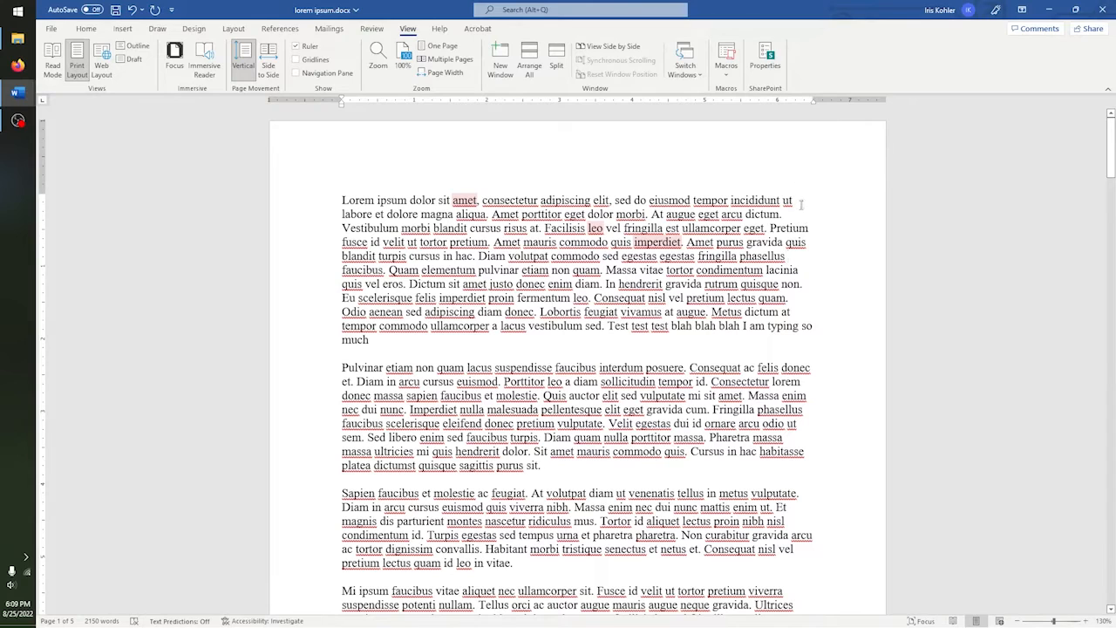
- Try out the top margin boundary on the vertical ruler beside the first line of text
left_click(45, 194)
left_click_drag(42, 190, 41, 190)
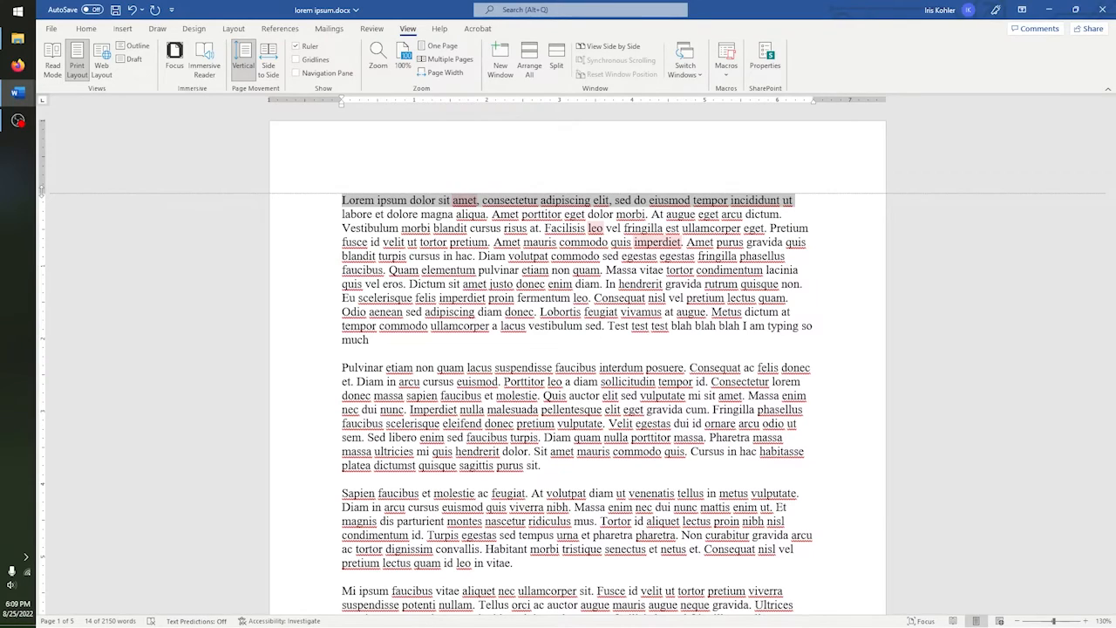
left_click_drag(41, 190, 41, 191)
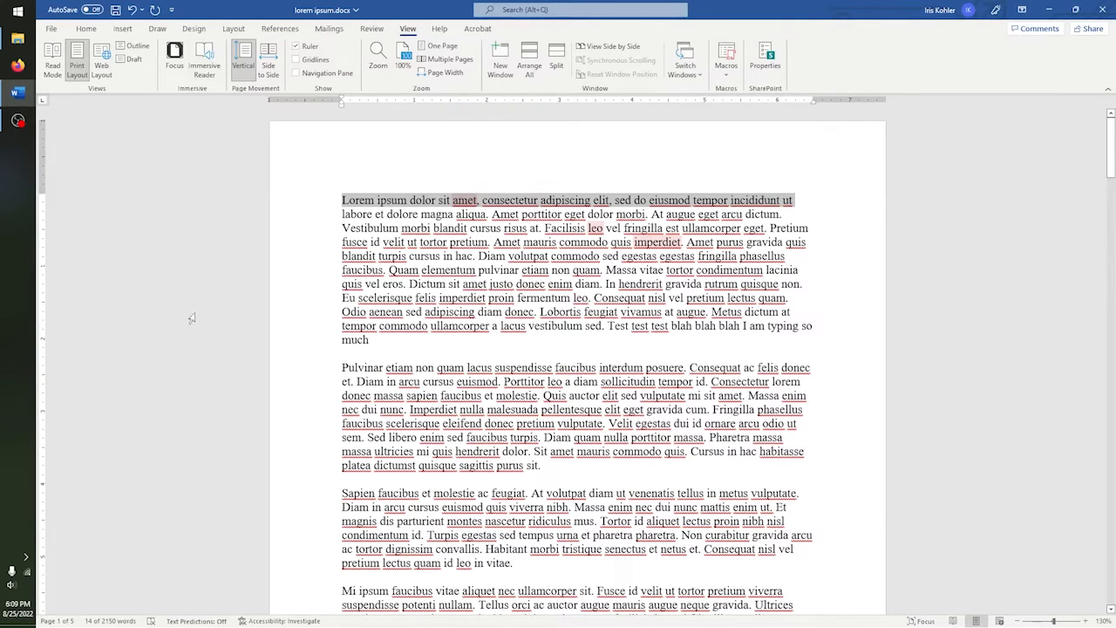
left_click(354, 325)
- Try out the bottom margin boundary on the vertical ruler near a page break, and return to the start of the document
scroll(498, 494, "down", 20)
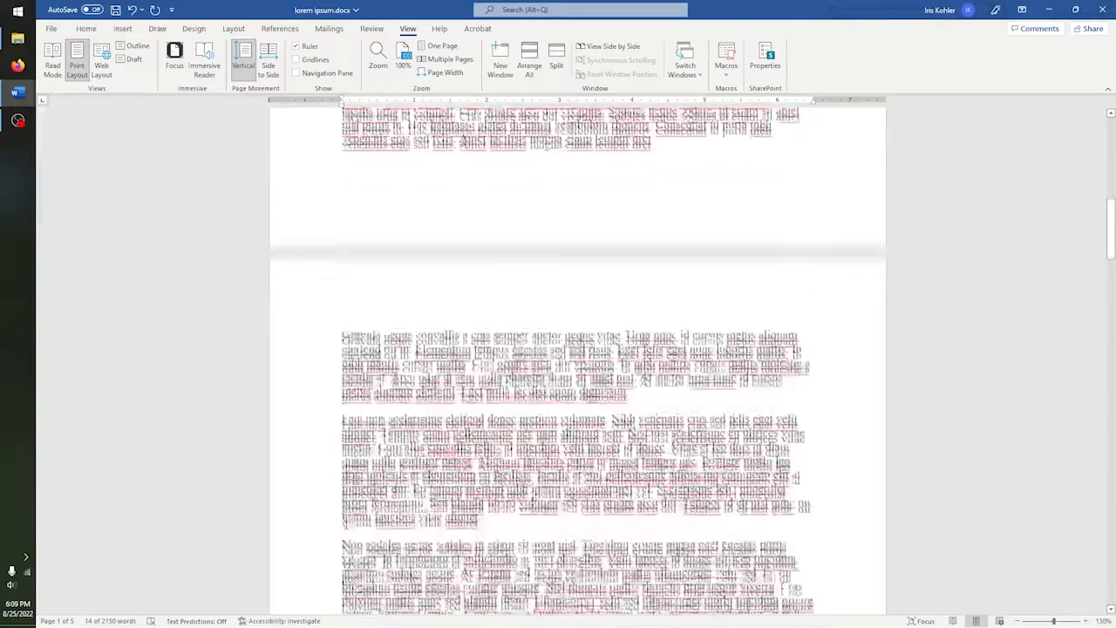
scroll(498, 495, "up", 12)
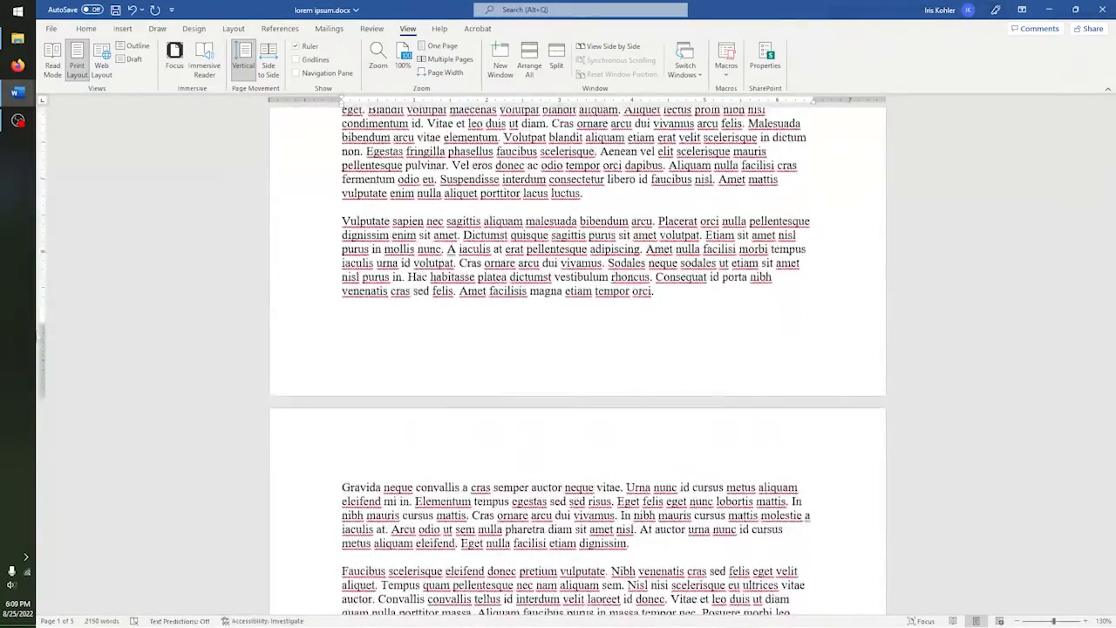
left_click_drag(44, 323, 43, 325)
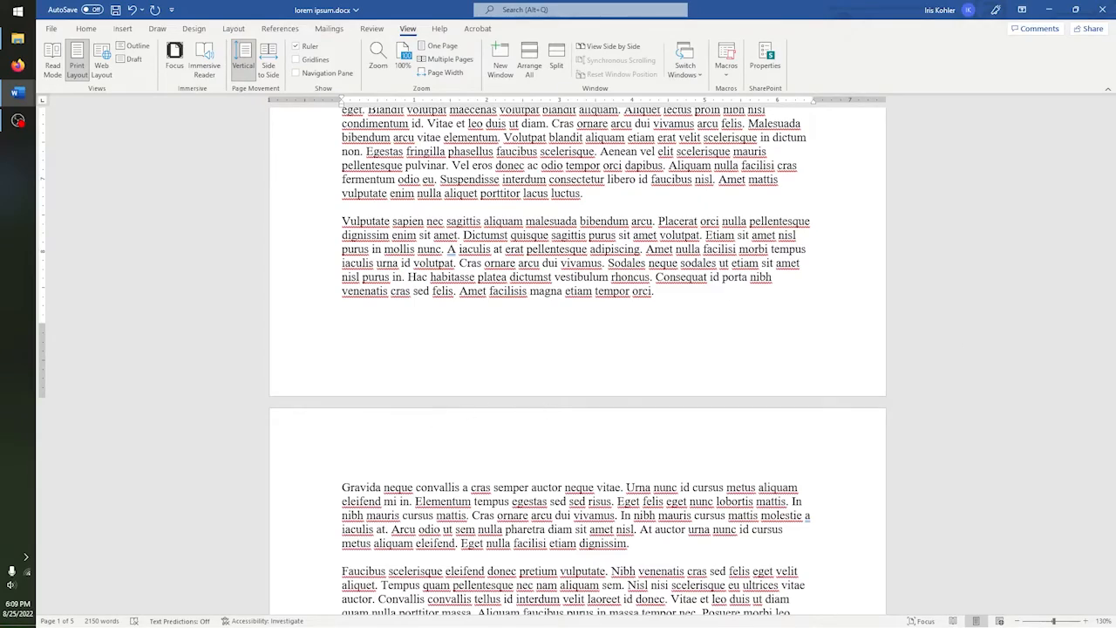
scroll(840, 253, "up", 10)
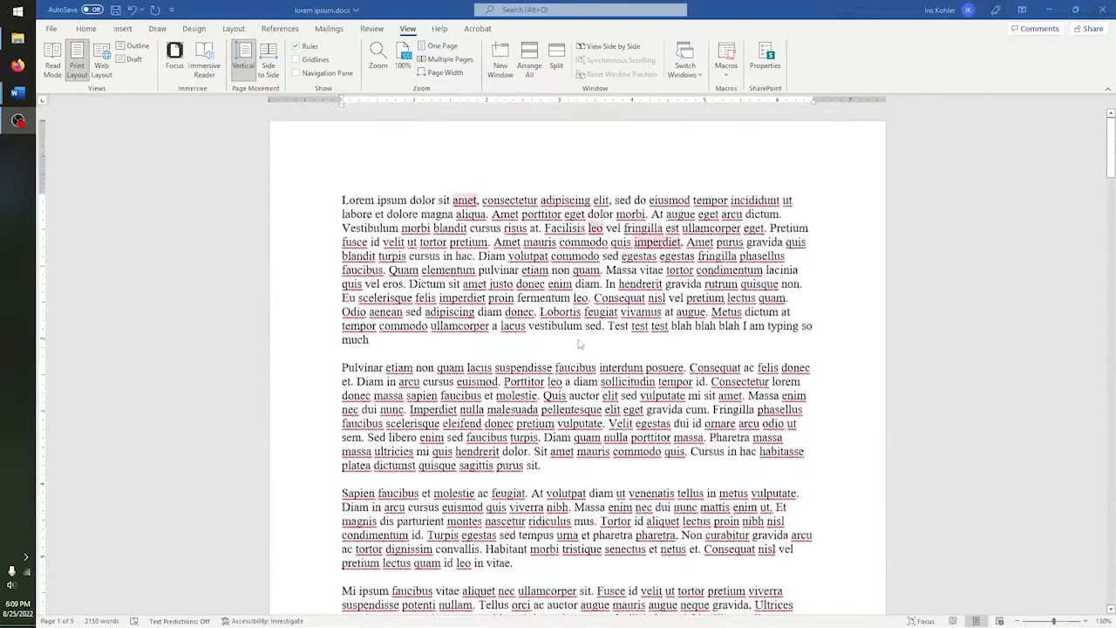
- Move the insertion point onward from the end of the first paragraph character by character, and back word by word
left_click(521, 340)
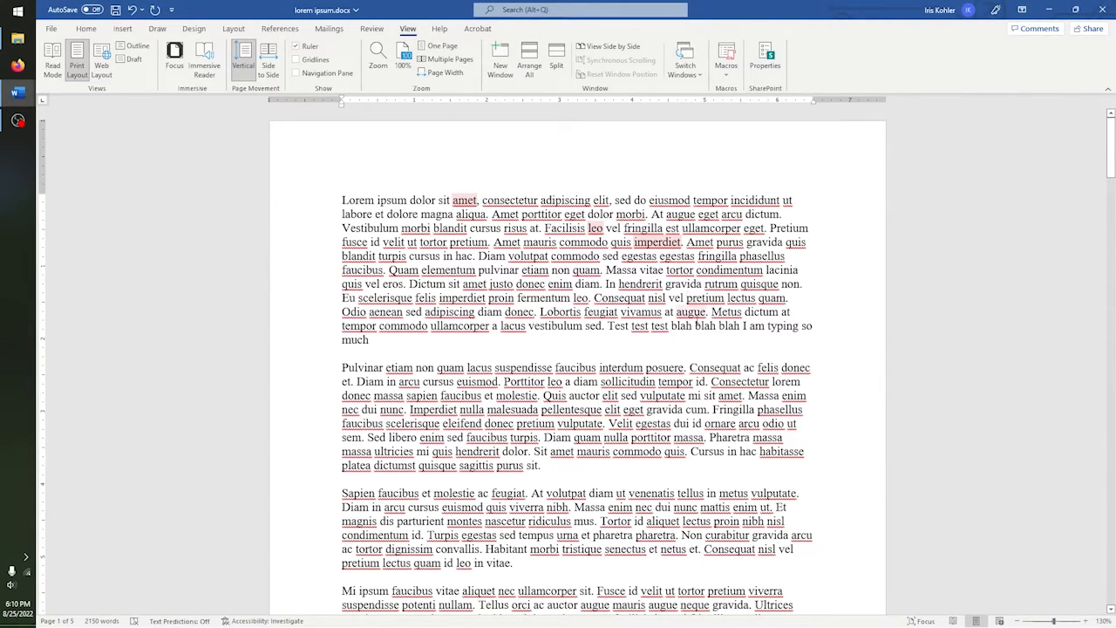
key("Right")
key("Right")
key("Right")
key("Right")
key("Right")
key("Right")
key("Right")
key("Right")
key("Right")
key("Right")
key("Right")
key("Right")
key("Right")
key("Right")
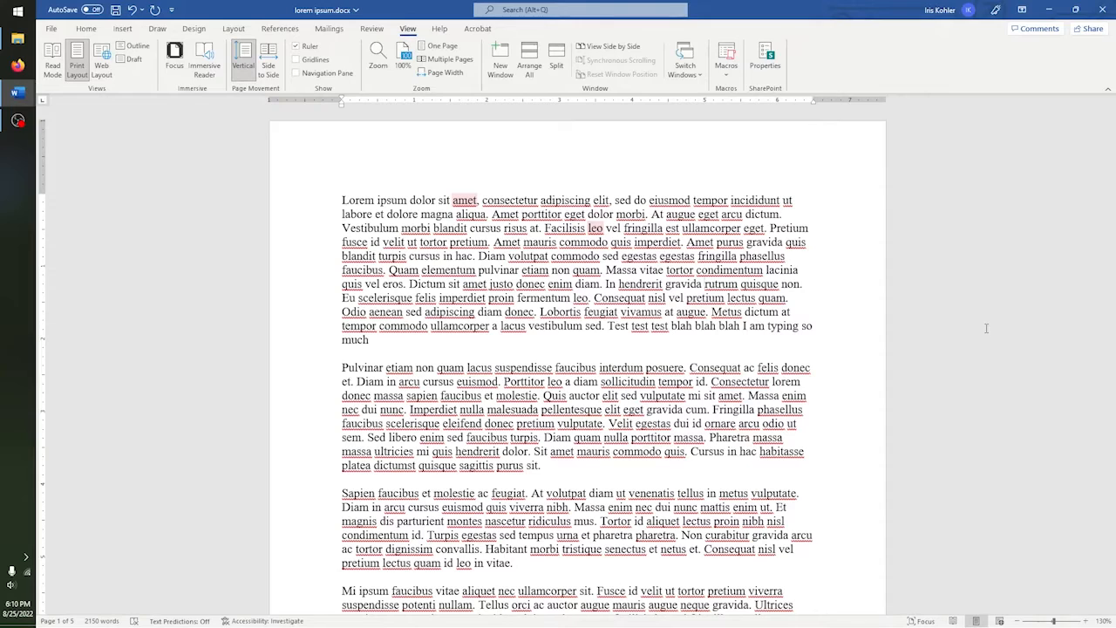
key("ctrl+Left")
key("ctrl+Left")
key("ctrl+Left")
key("ctrl+Left")
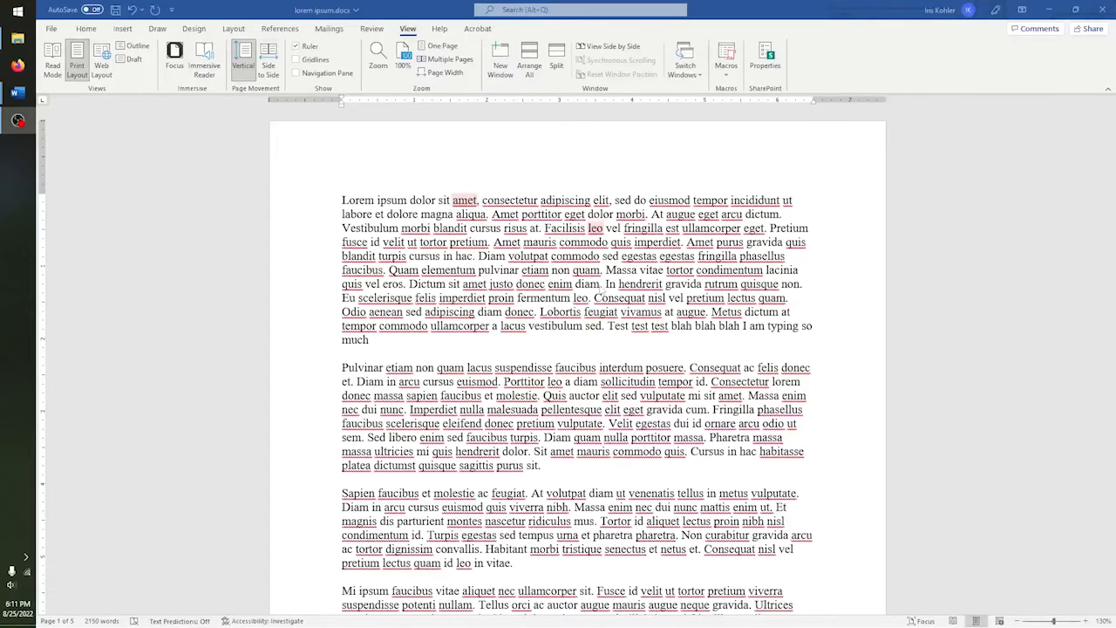
- Indent the first line of the first paragraph with a tab, and try another tab before "ipsum", removing that one
left_click(344, 200)
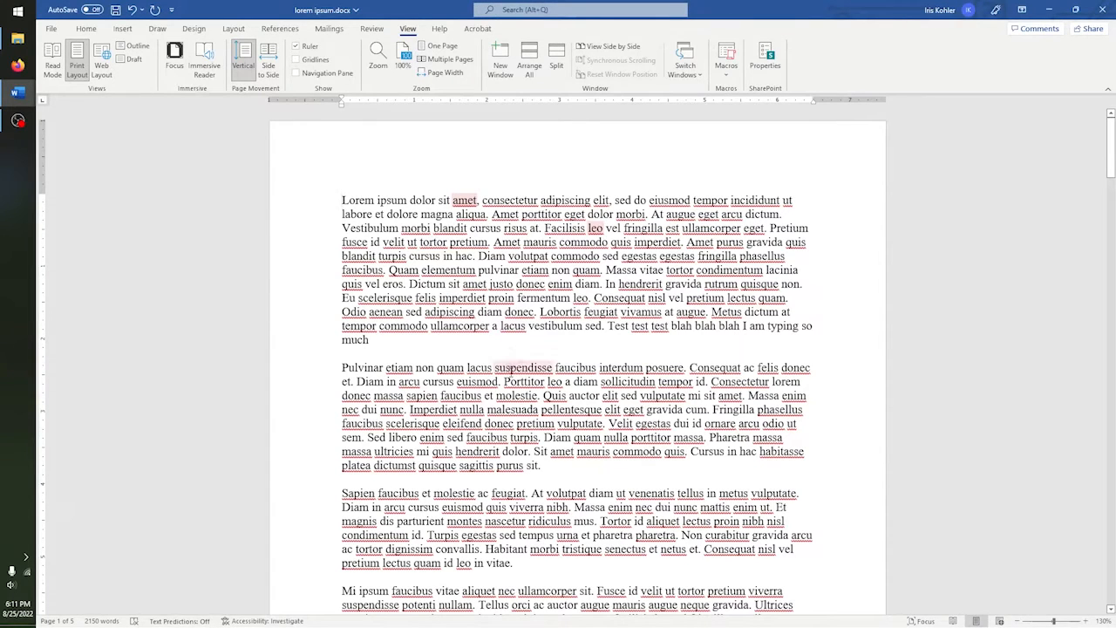
key("Tab")
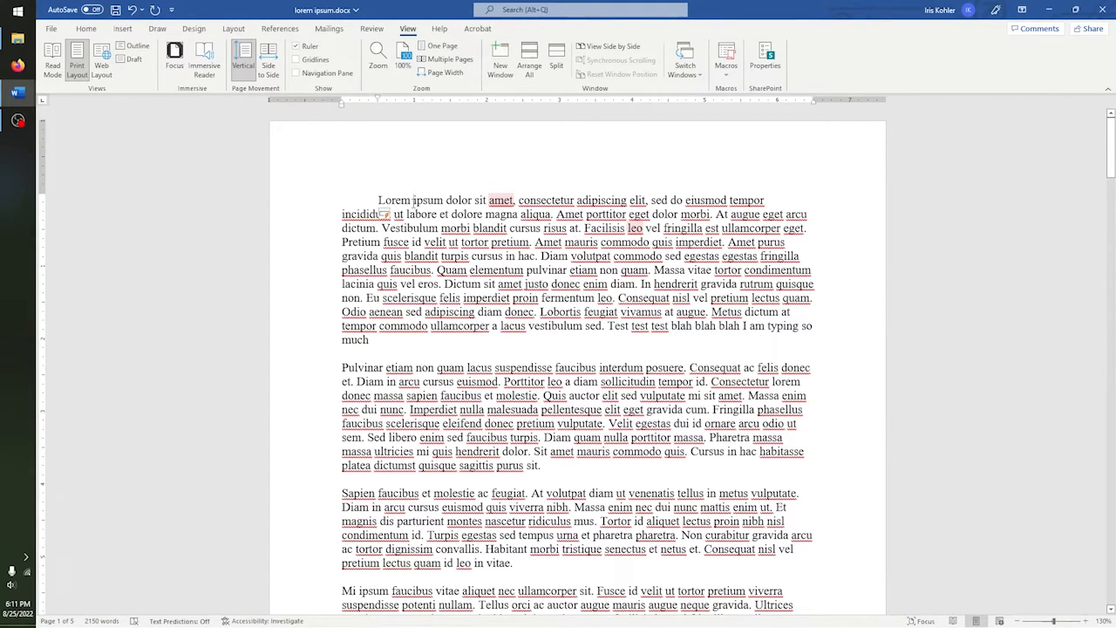
key("Tab")
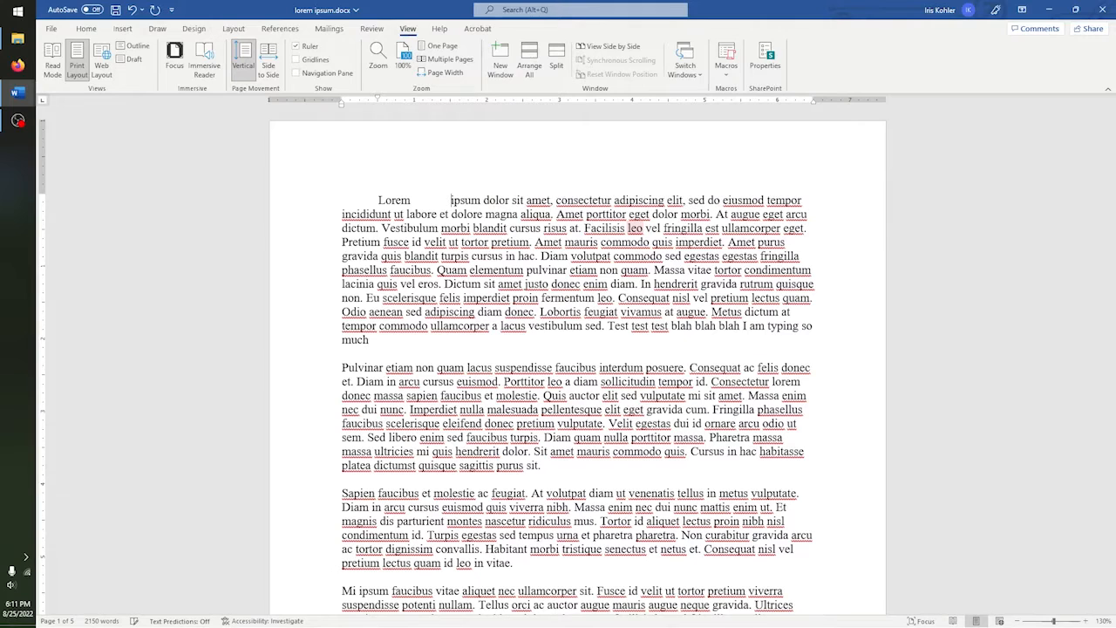
key("BackSpace")
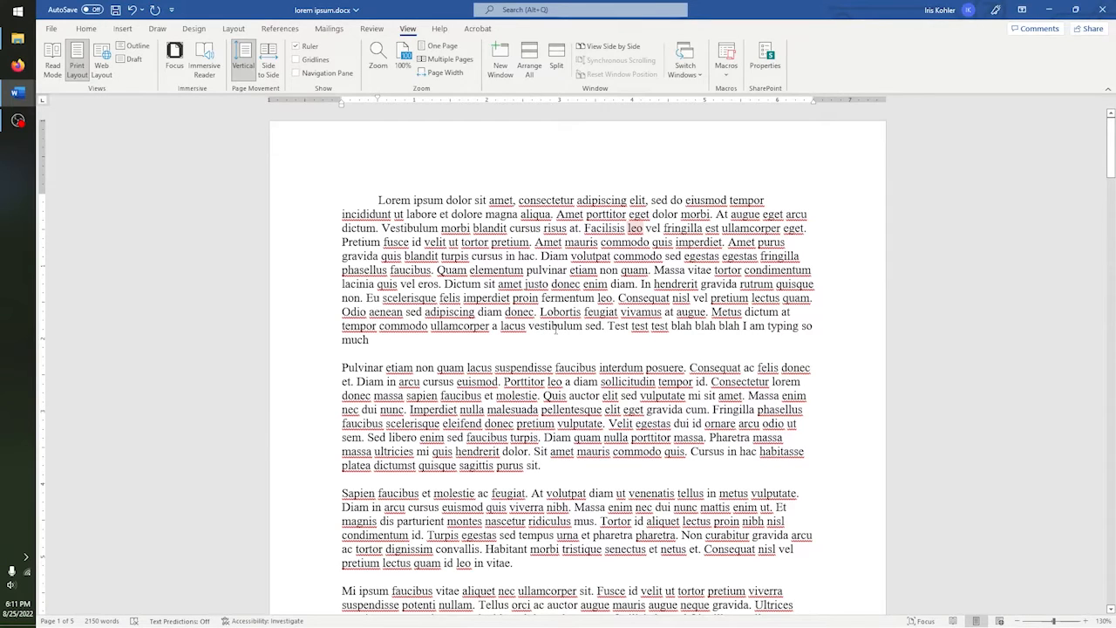
- Redo the first paragraph's tab indent, and indent the first lines of the "Pulvinar" and "Sapien" paragraphs with tabs
left_click(380, 201)
key("BackSpace")
key("Tab")
left_click(341, 368)
key("Tab")
right_click(347, 494)
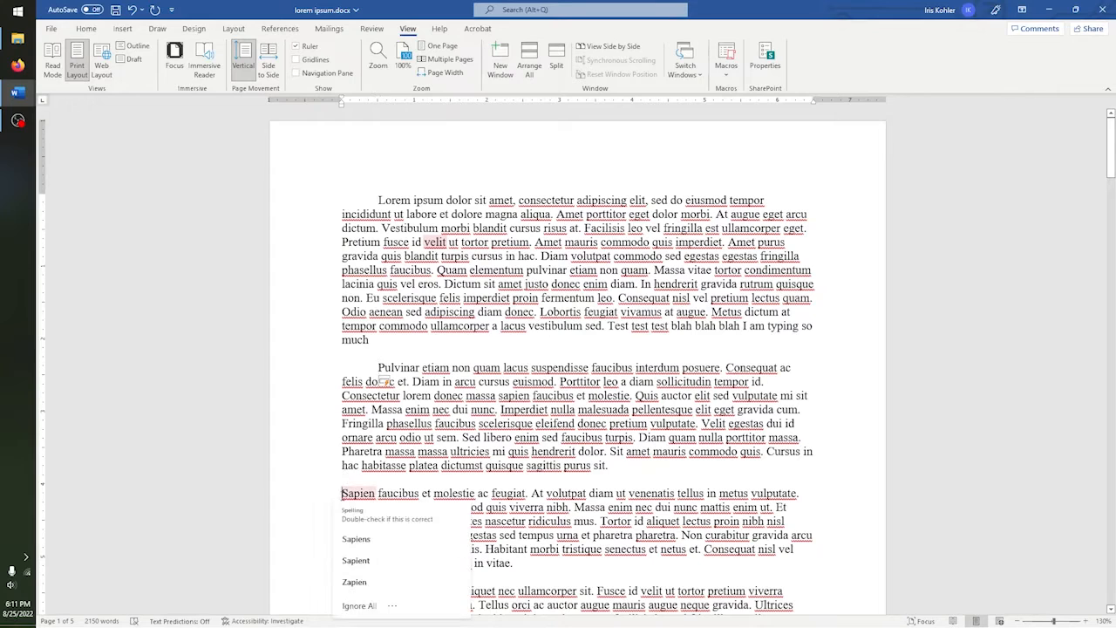
key("Escape")
key("Tab")
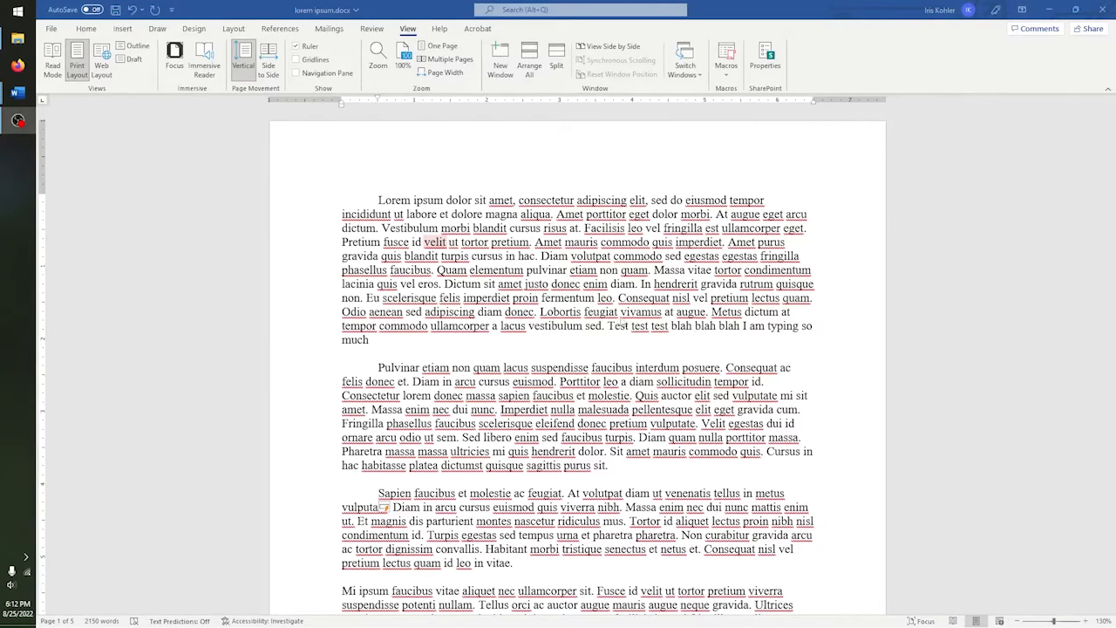
- Split "Test test test blah blah blah I am typing so much" into its own paragraph without a first-line indent
left_click(609, 325)
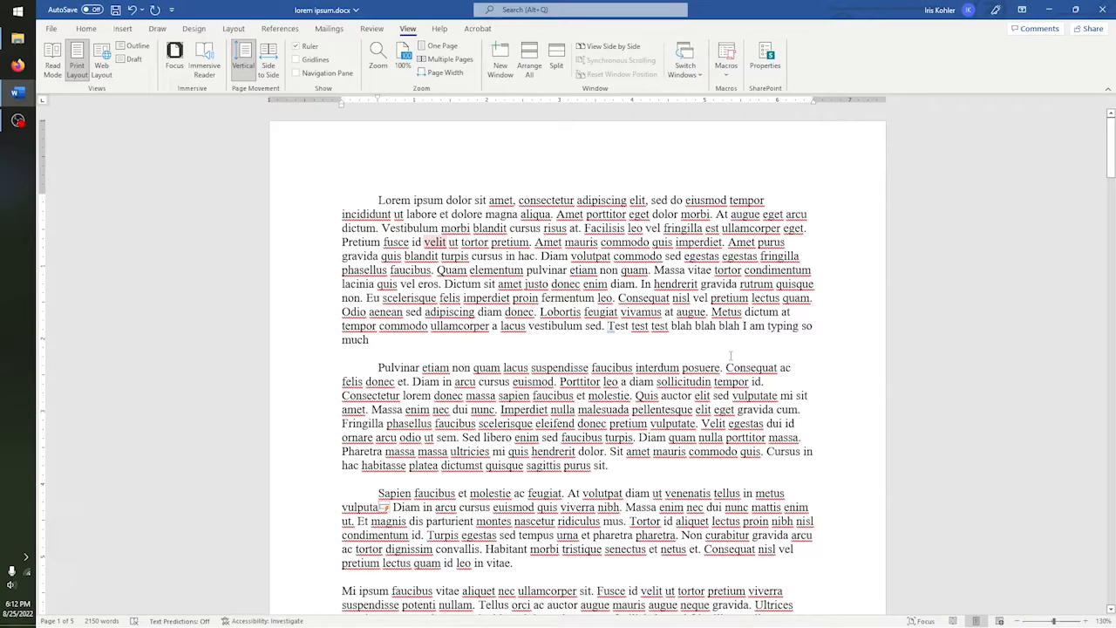
key("Return")
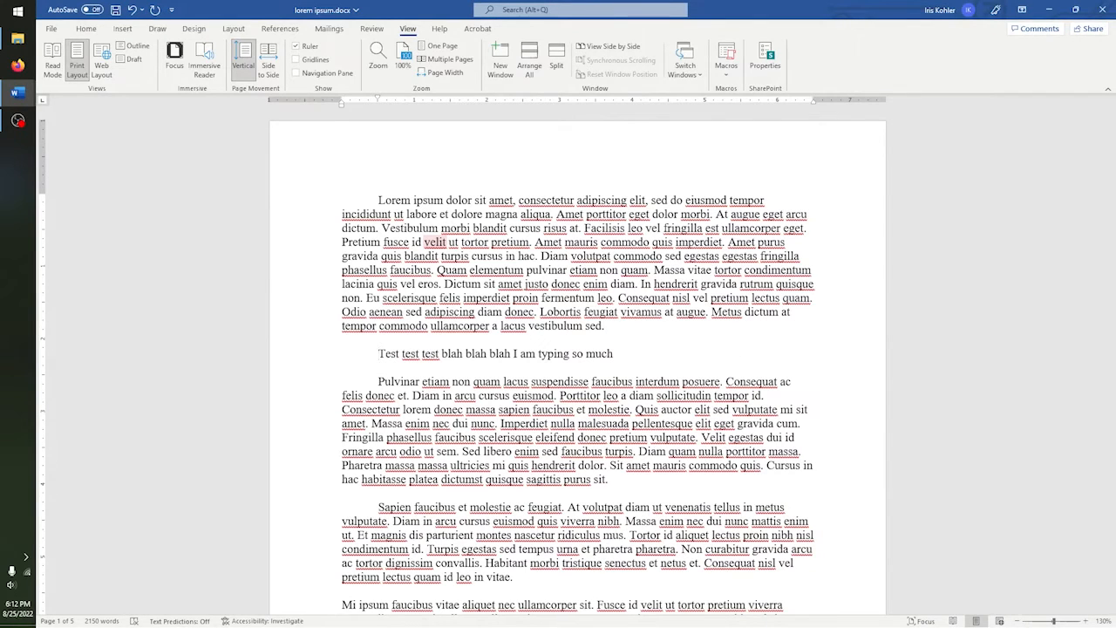
key("BackSpace")
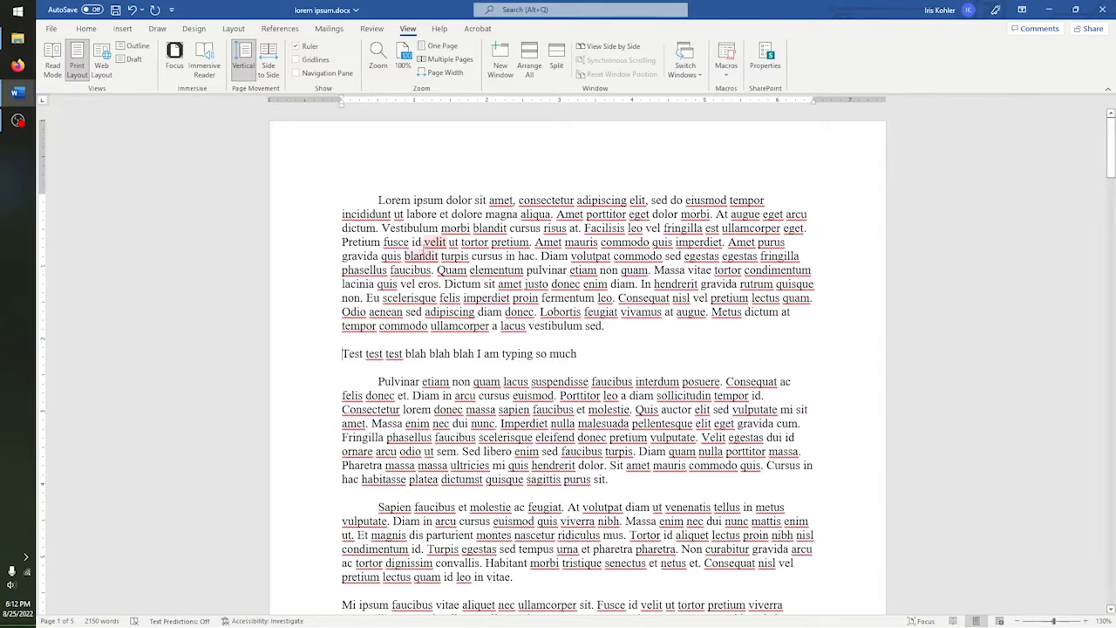
- Remove the first-line indents from the "Lorem ipsum" and "Pulvinar" paragraphs
left_click(377, 201)
key("BackSpace")
left_click(378, 381)
key("BackSpace")
- Add an empty paragraph between the "I am typing so much" line and the "Pulvinar" paragraph
left_click(577, 354)
key("Return")
key("Return")
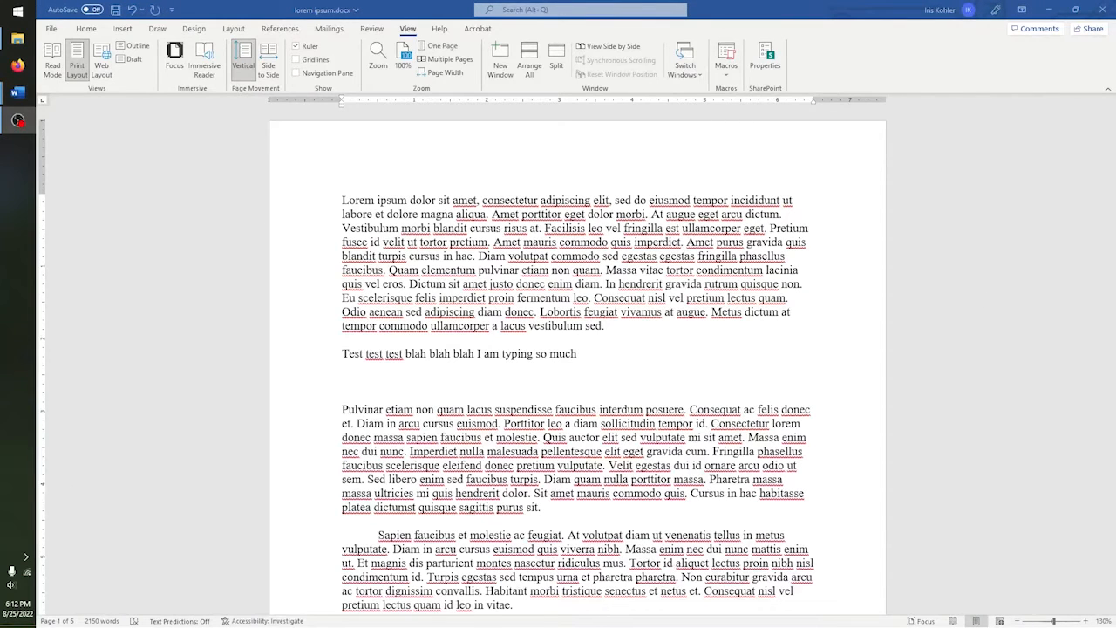
- Remove the first-line indent from the "Sapien" paragraph
left_click(85, 32)
left_click(86, 32)
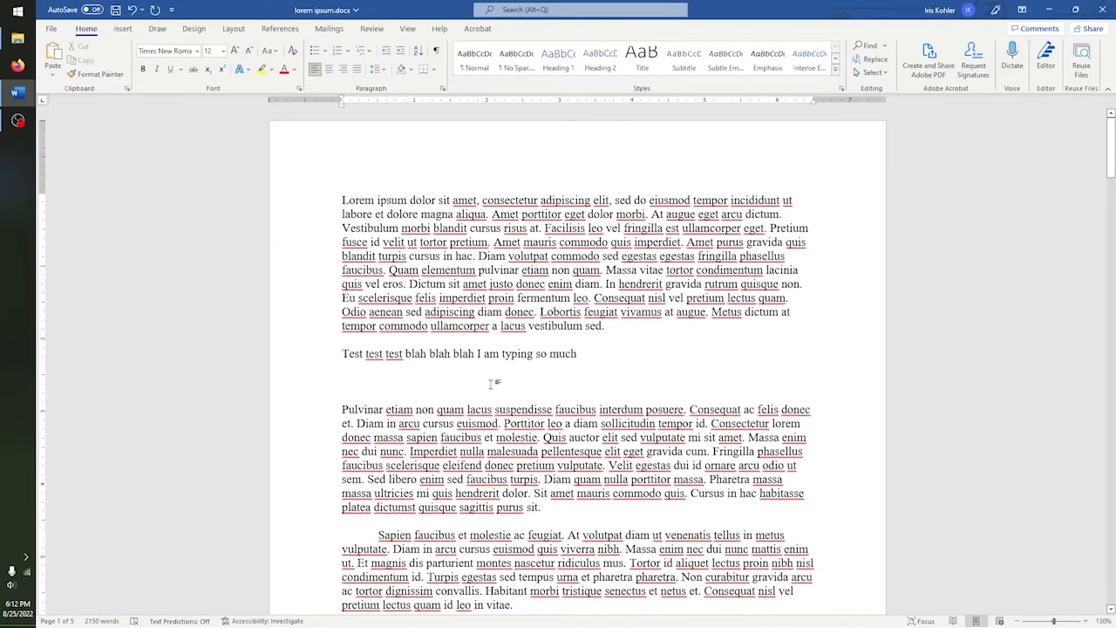
left_click_drag(479, 354, 474, 355)
left_click(476, 359)
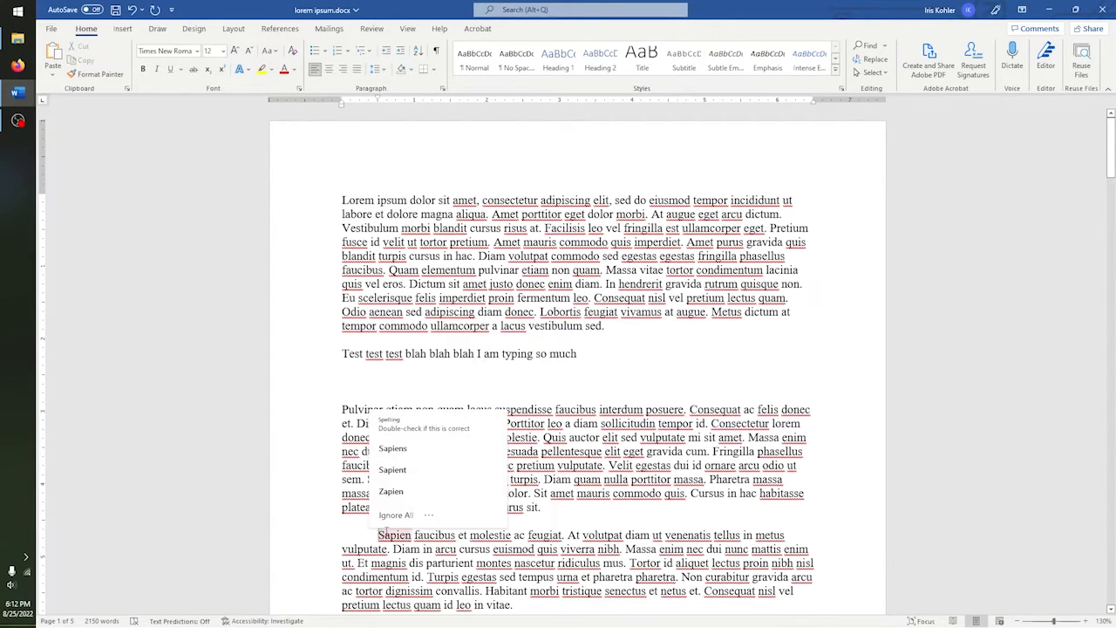
key("BackSpace")
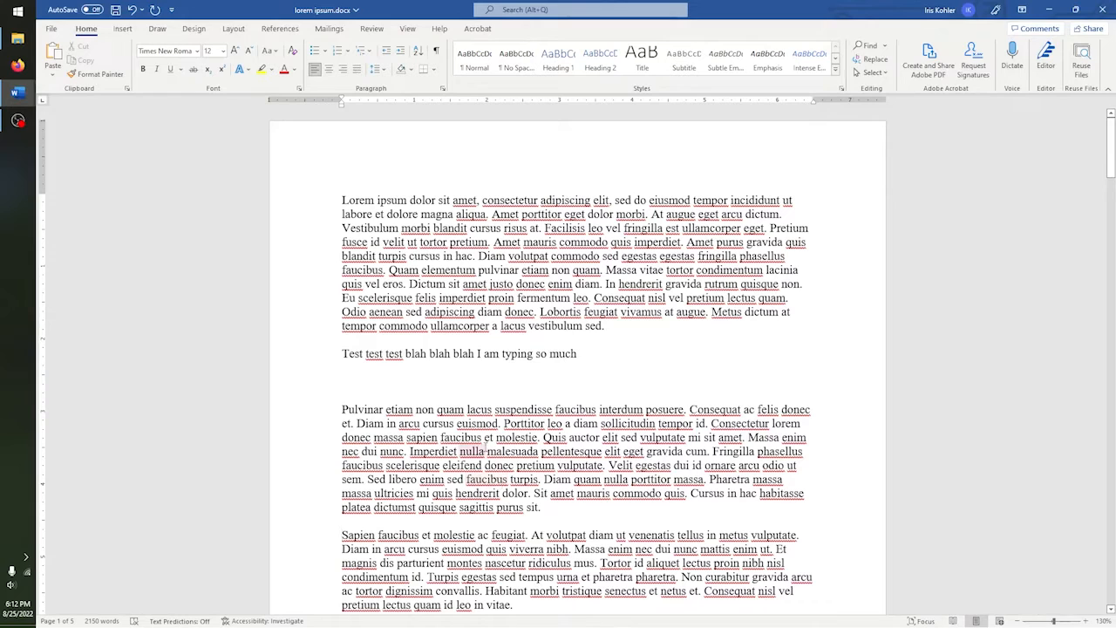
- Indent the first line of the "Lorem ipsum" paragraph with a tab, and add another empty paragraph after "I am typing so much"
left_click(596, 354)
left_click(342, 201)
key("Tab")
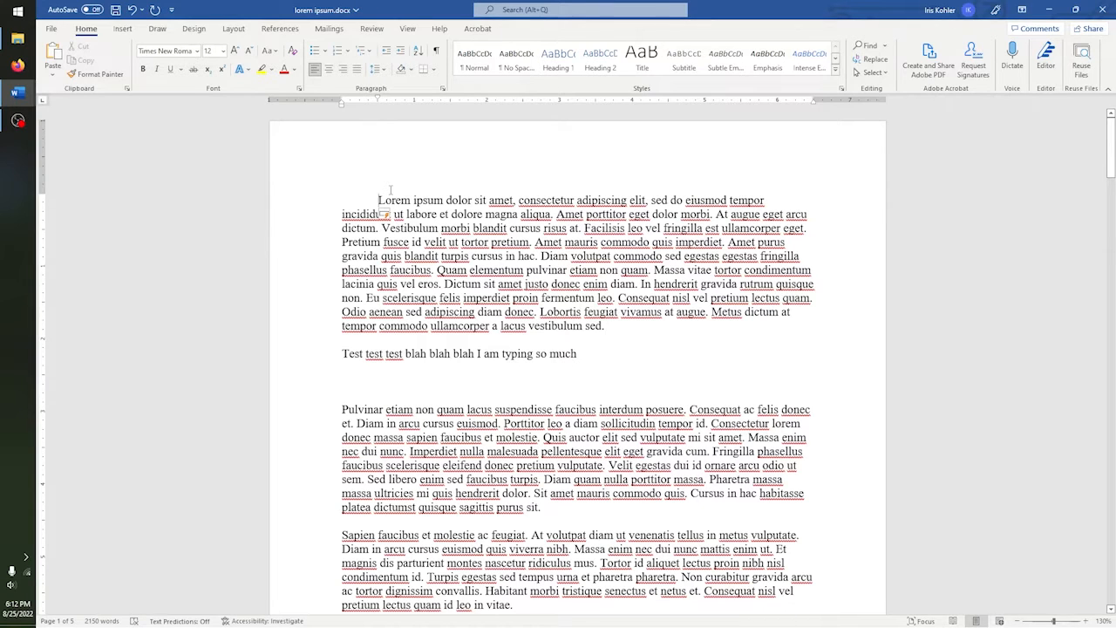
left_click(590, 356)
key("Return")
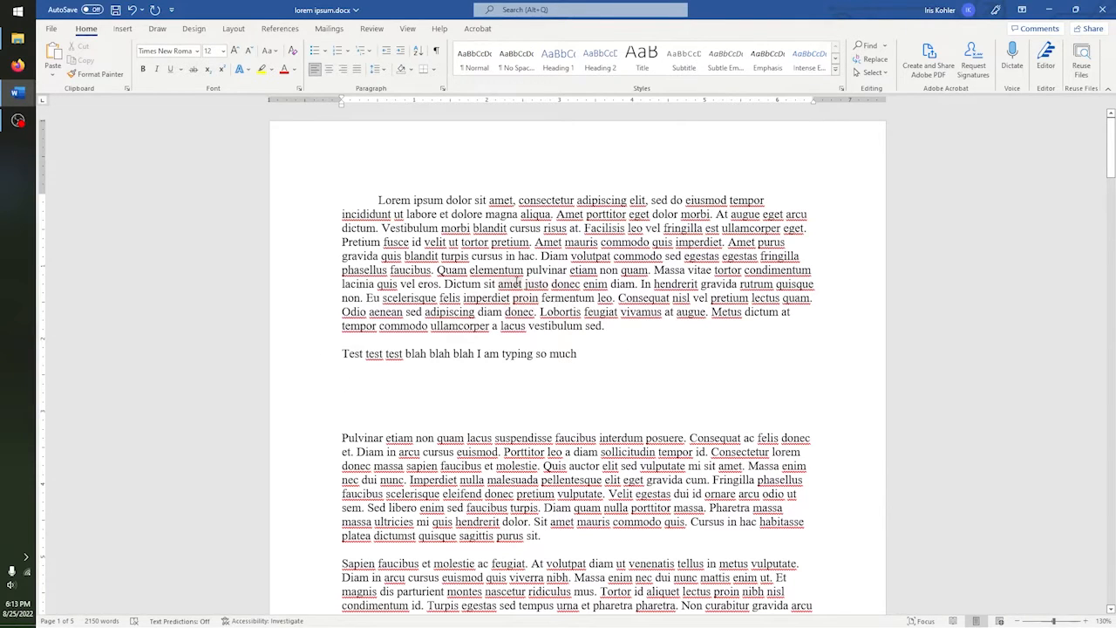
- Toggle the formatting marks on and off, leave them shown, and save the document
left_click(436, 52)
left_click(438, 53)
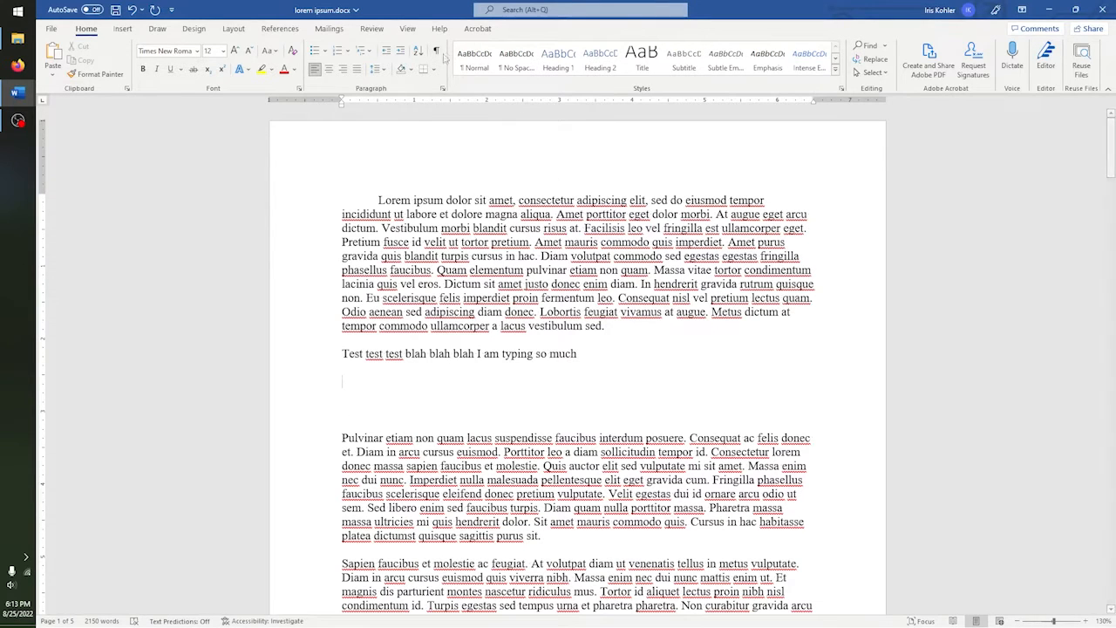
left_click(442, 53)
left_click(442, 53)
left_click(442, 53)
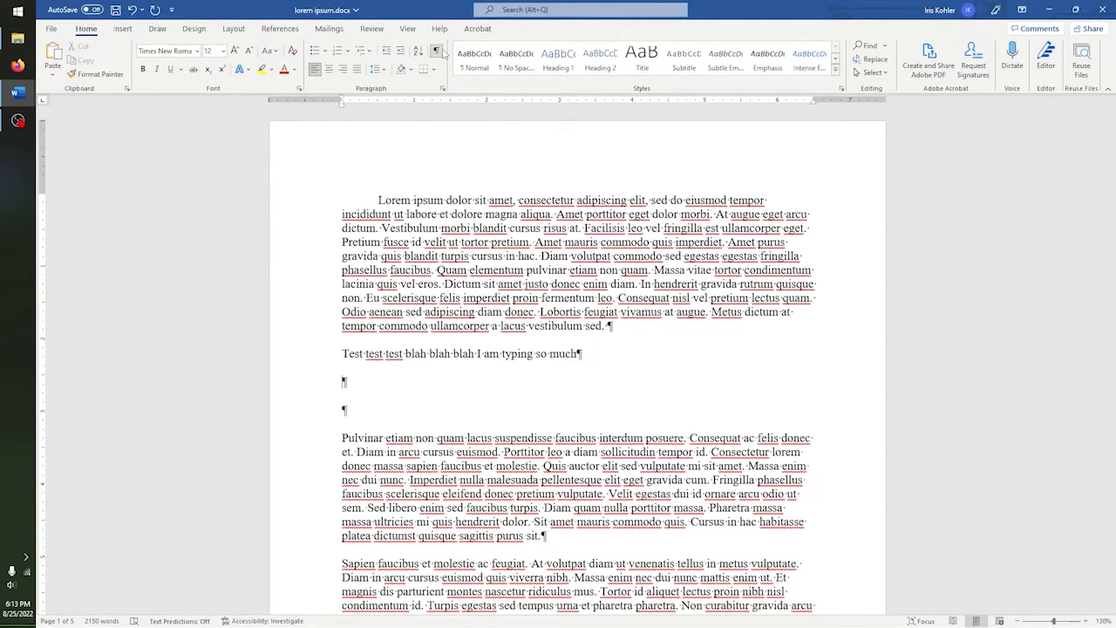
left_click(442, 52)
left_click(442, 53)
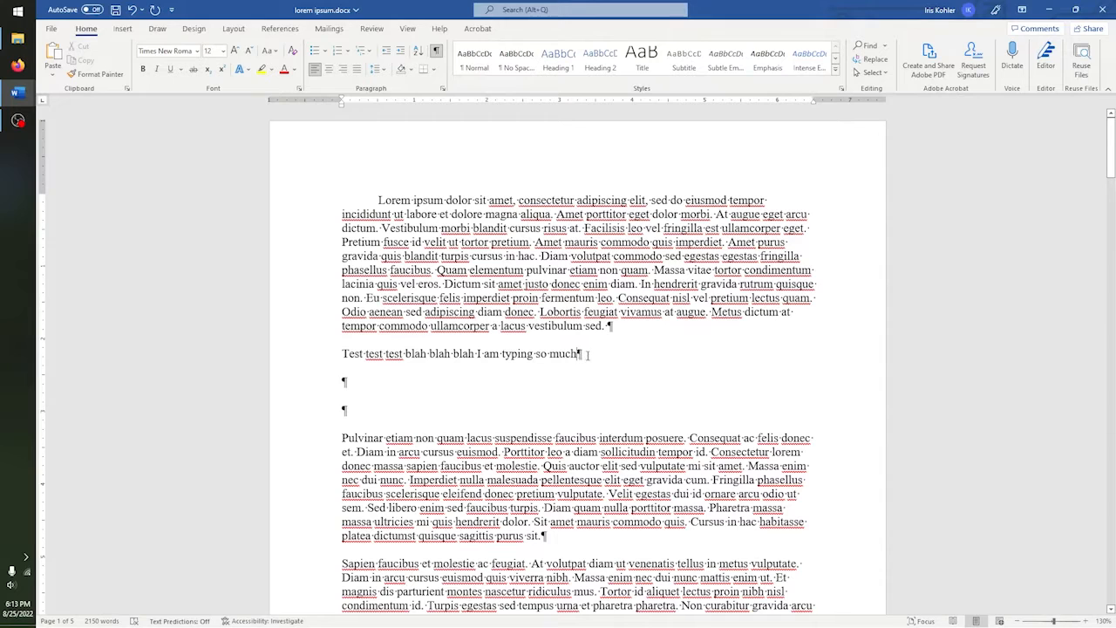
key("ctrl+s")
- Try inserting a tab between "Lorem" and "ipsum", select its arrow mark, and delete the tab
left_click(413, 201)
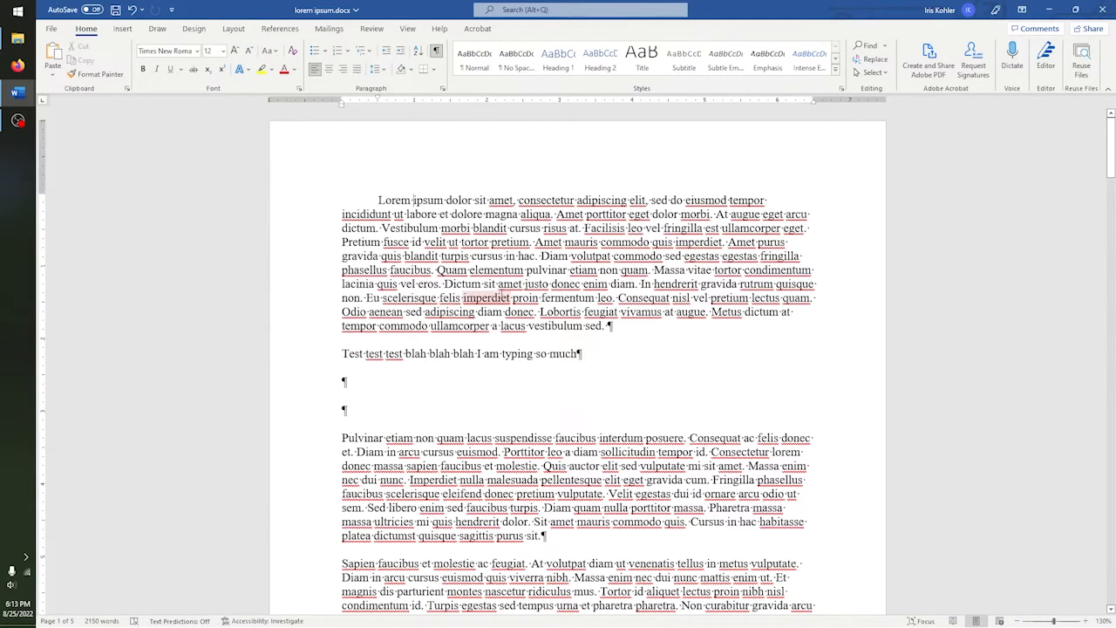
key("Right")
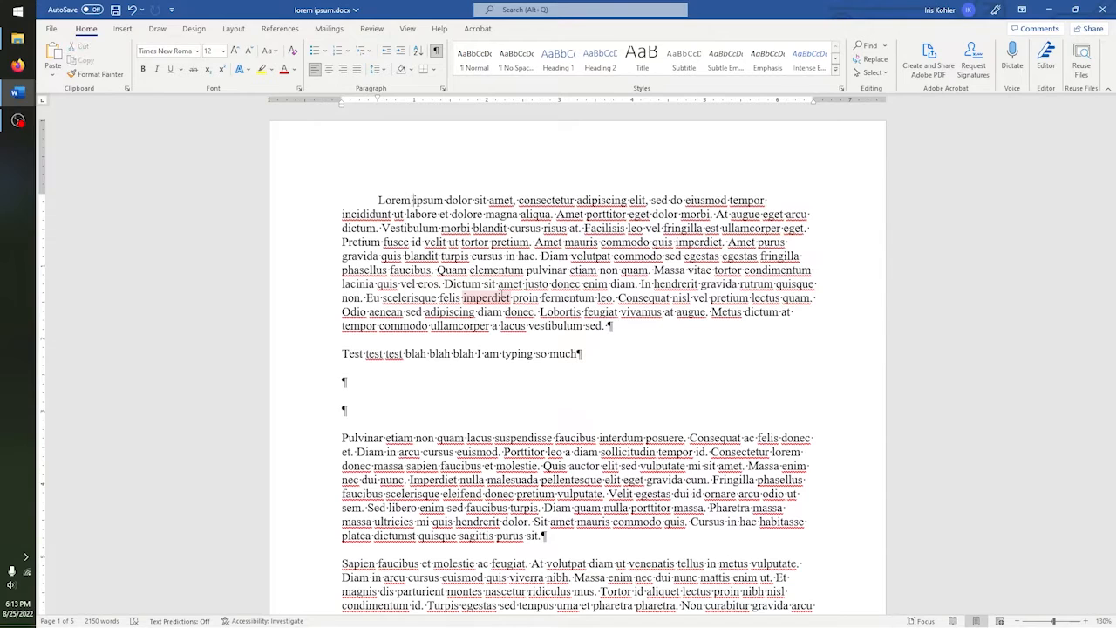
key("Tab")
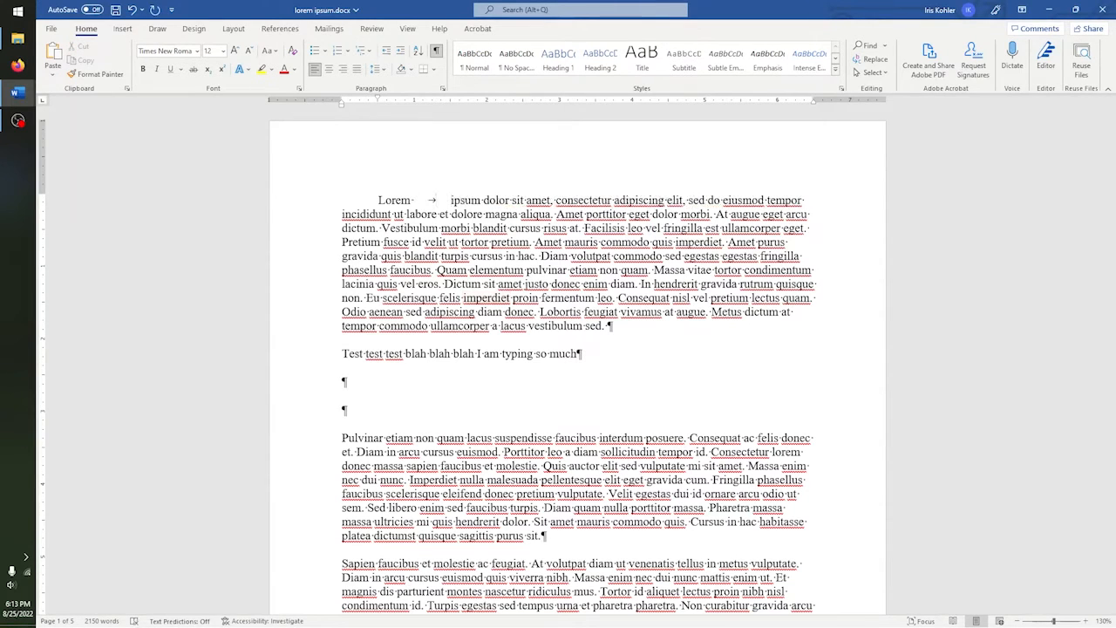
double_click(439, 201)
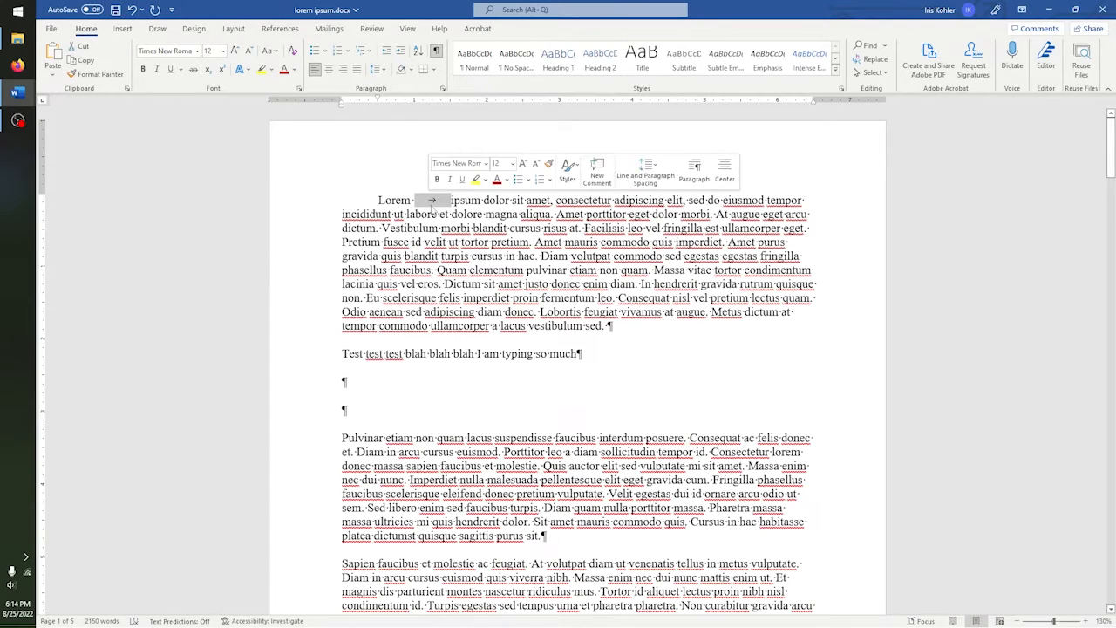
left_click(453, 200)
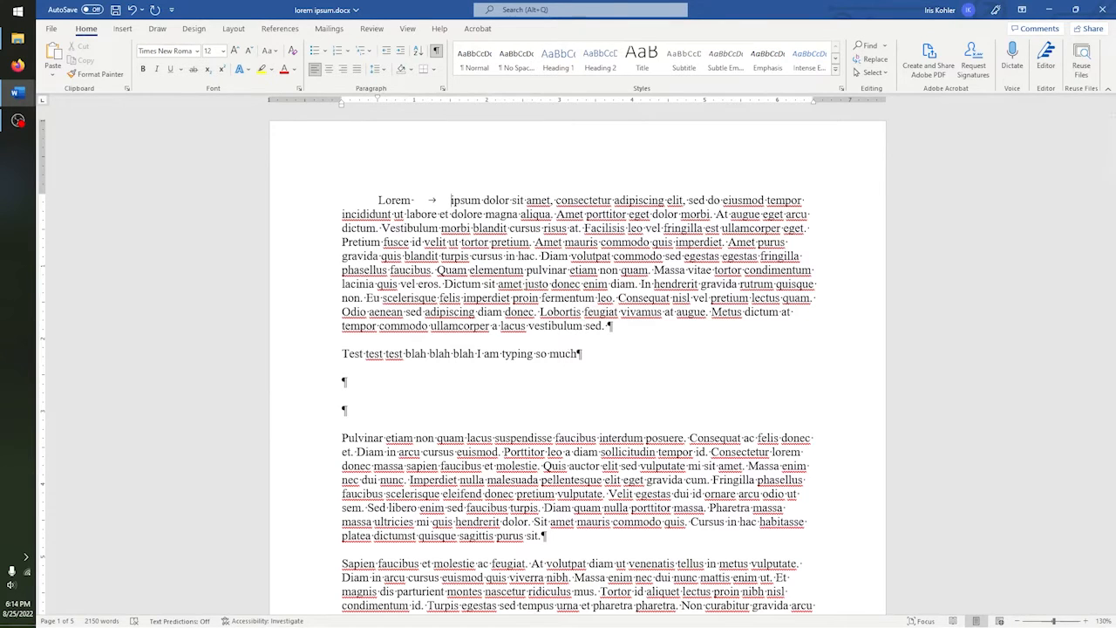
key("BackSpace")
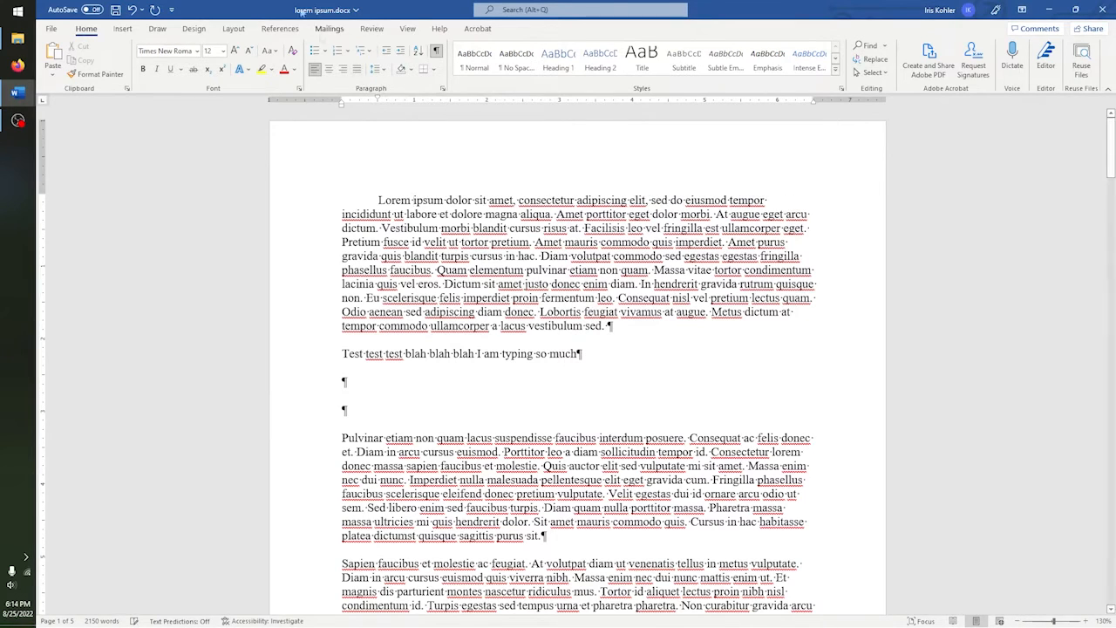
- Hide the formatting marks and delete the two empty paragraphs after the "I am typing so much" line
left_click(436, 50)
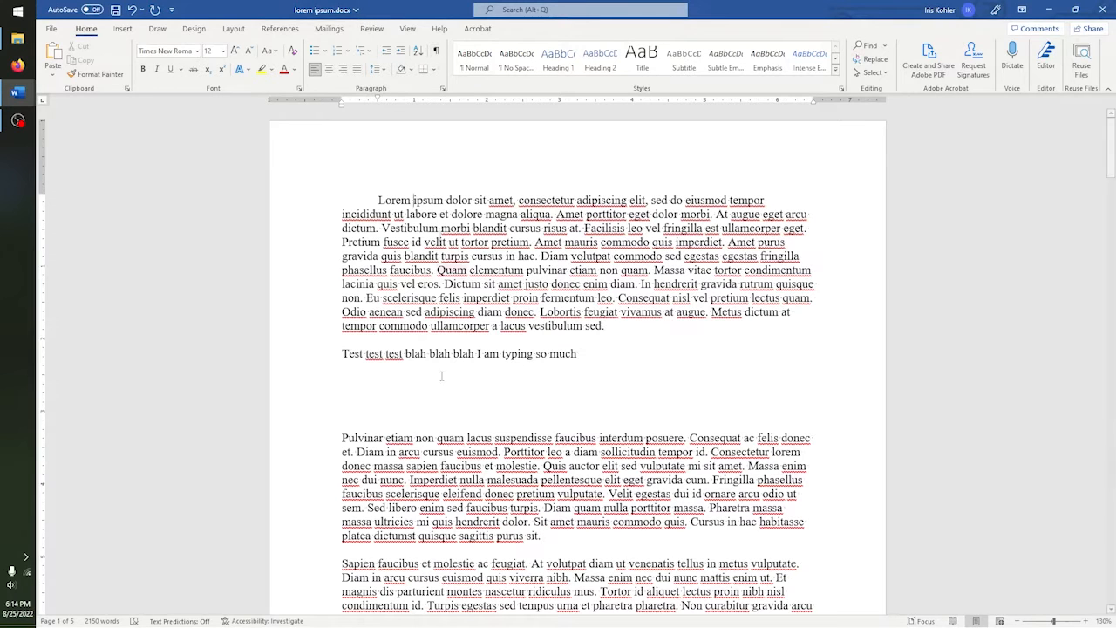
key("BackSpace")
key("BackSpace")
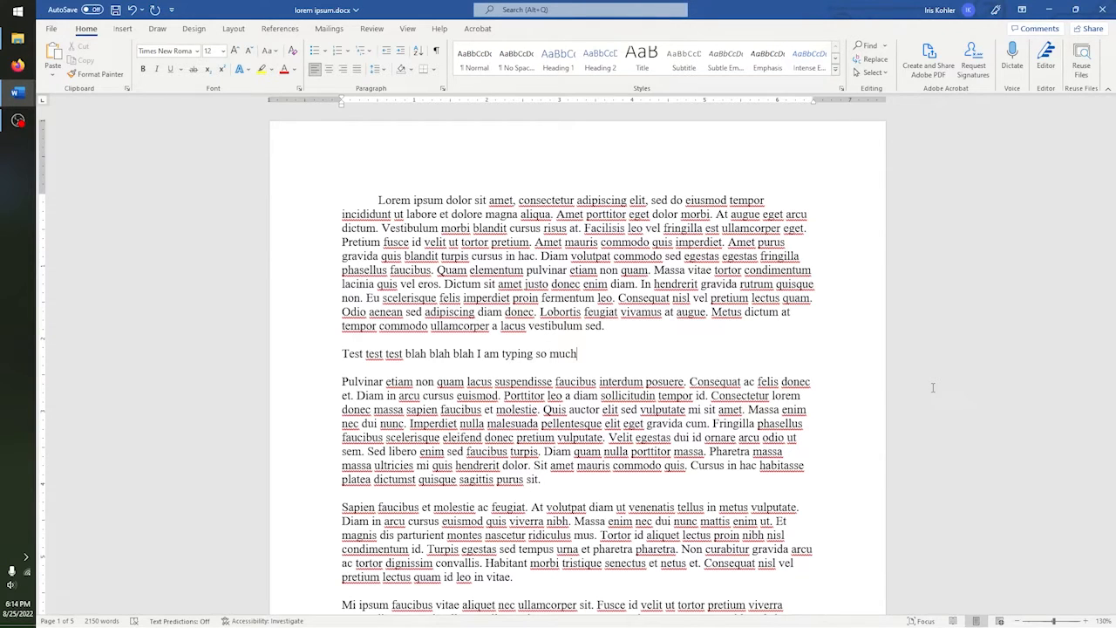
- Show the formatting marks, view the document's print preview, and return to the document
left_click(438, 54)
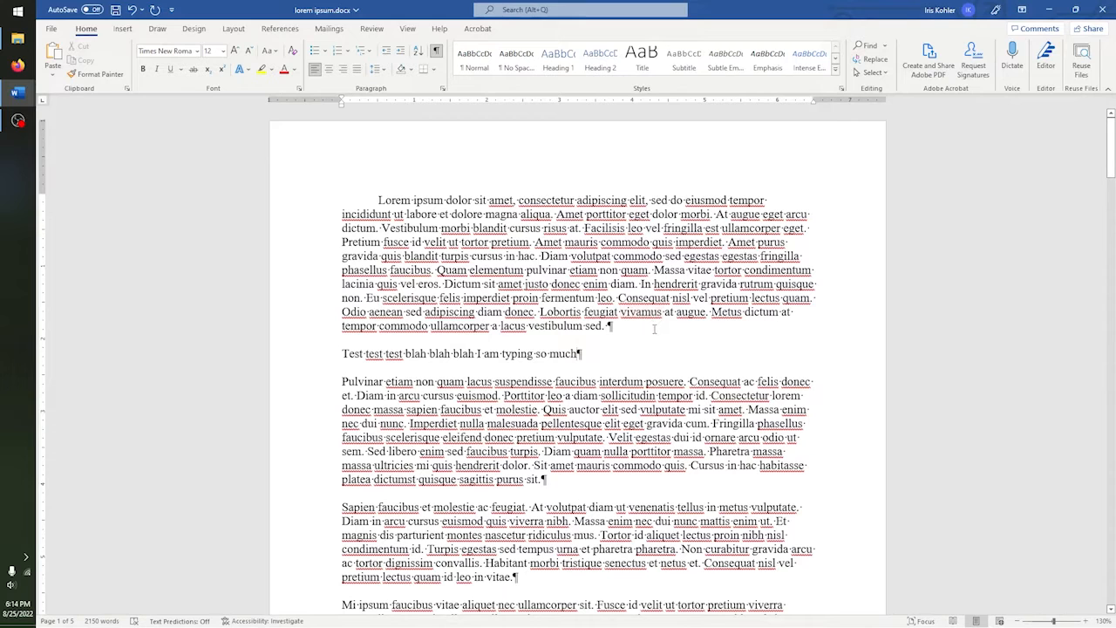
left_click(52, 29)
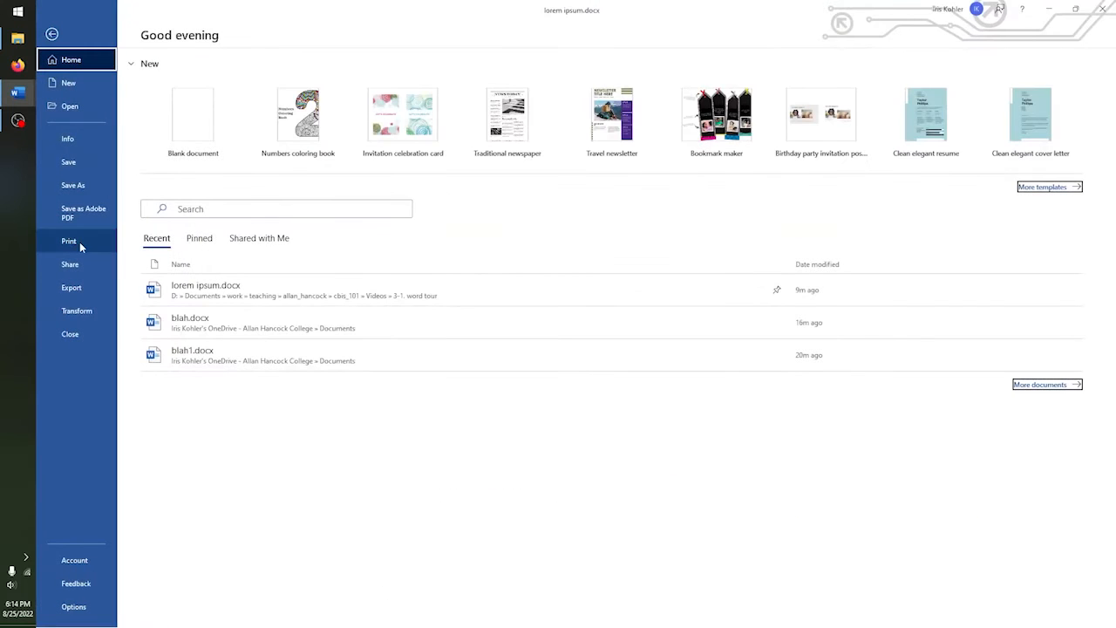
left_click(81, 249)
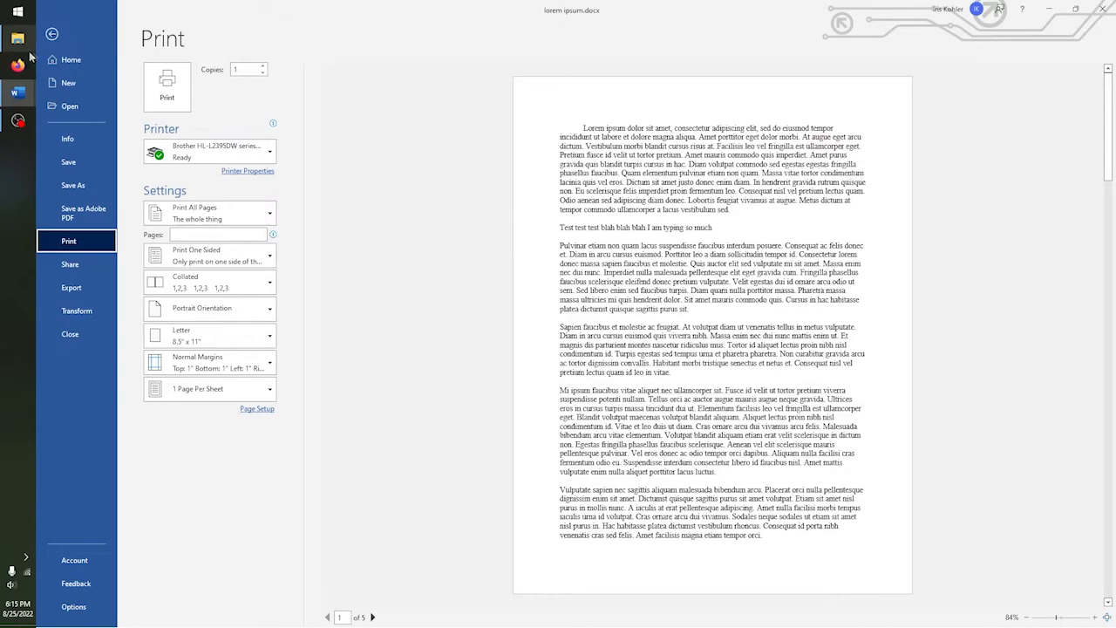
left_click(53, 35)
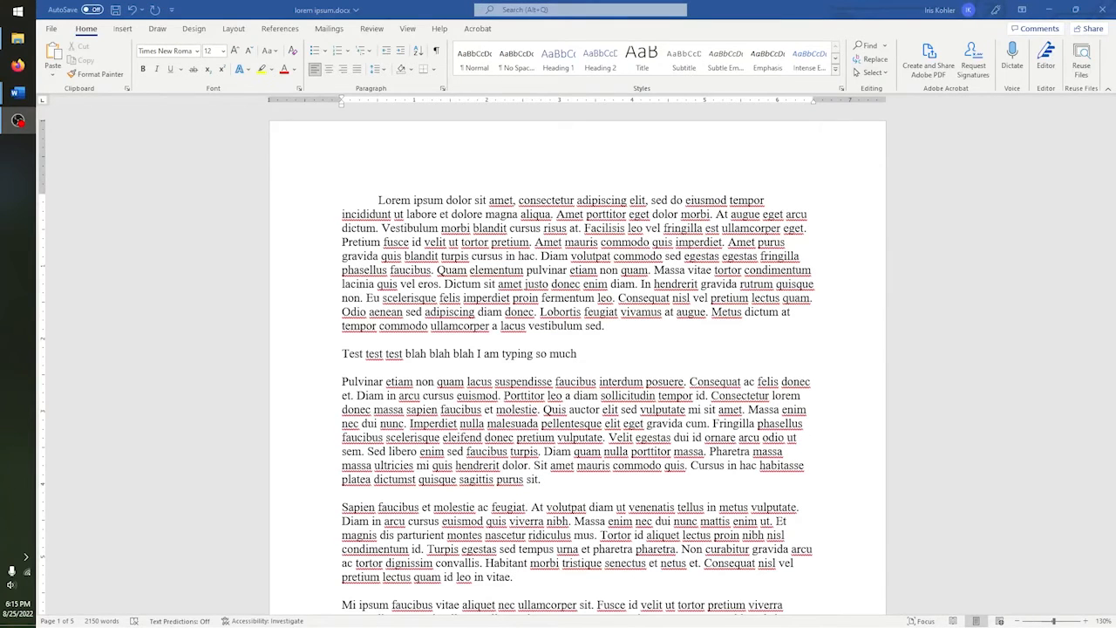
- Try selecting the text from "blah blah blah" to the end of the "Test test test" line, and clear the selection
left_click(598, 351)
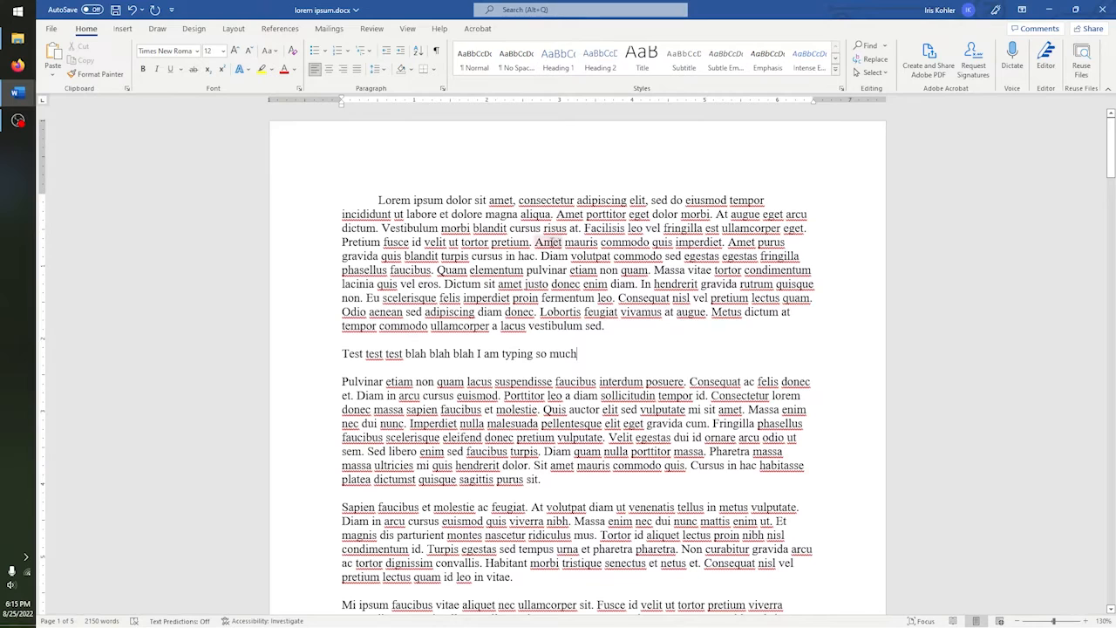
left_click_drag(547, 353, 404, 355)
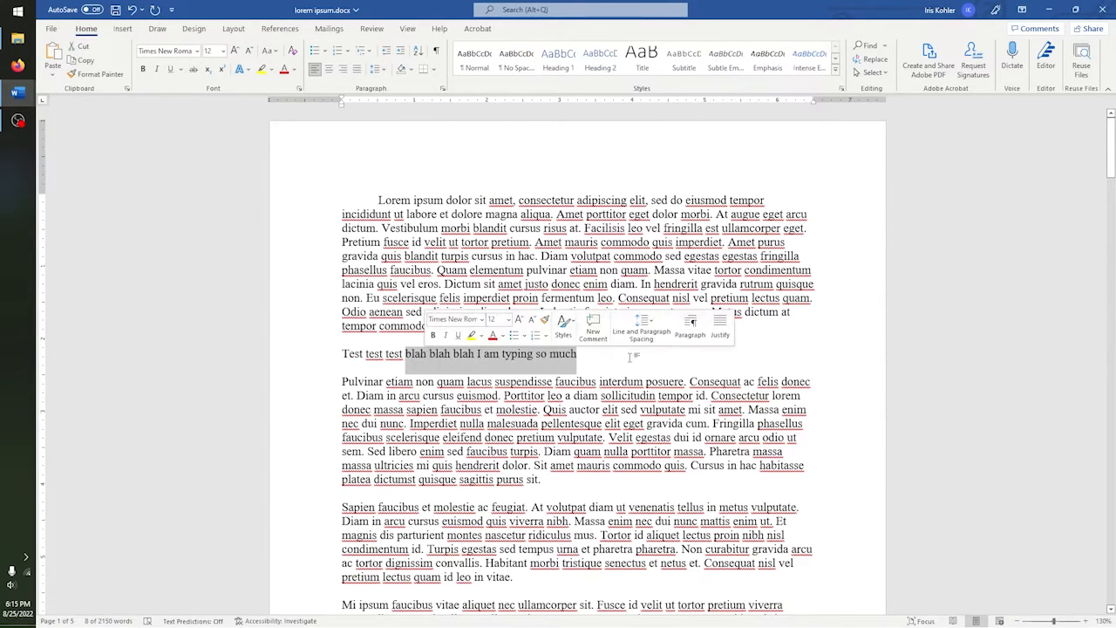
left_click(579, 354)
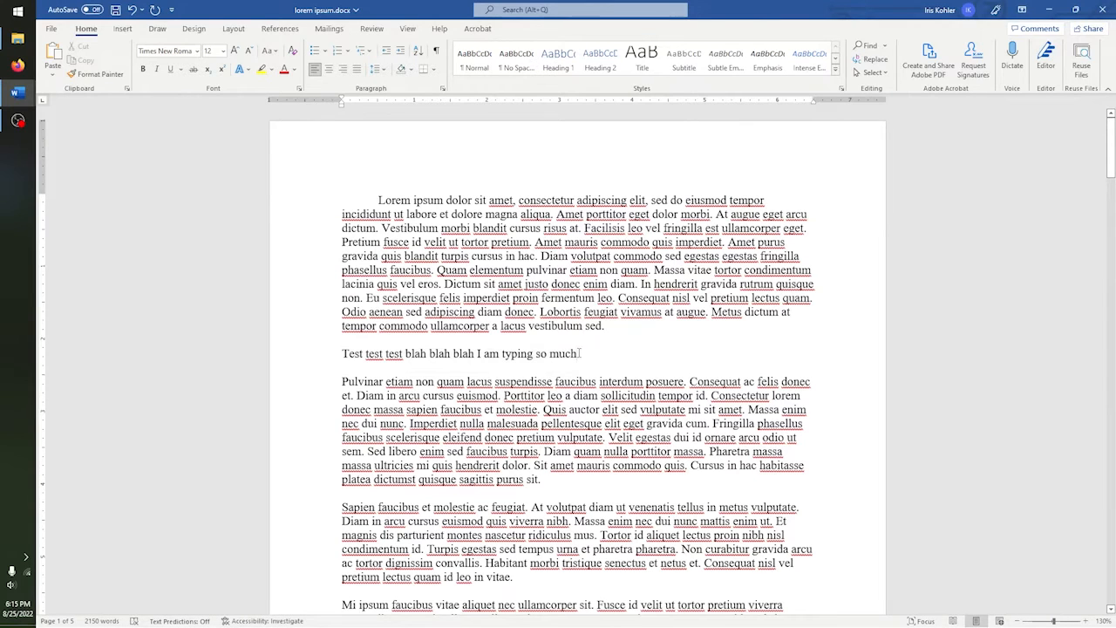
left_click_drag(580, 353, 405, 354)
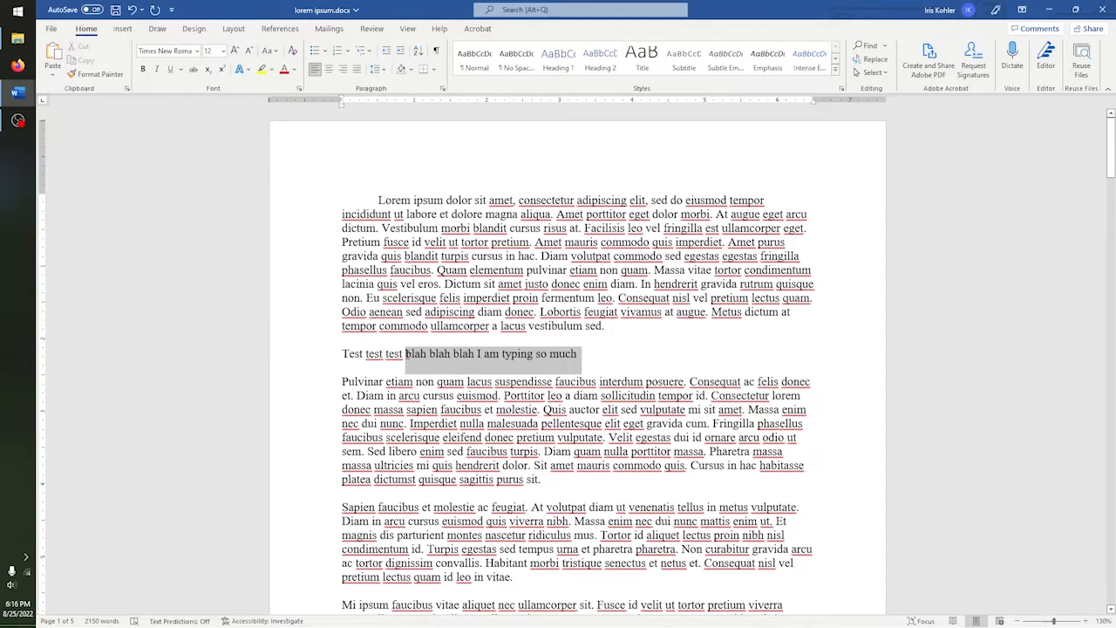
left_click(405, 354)
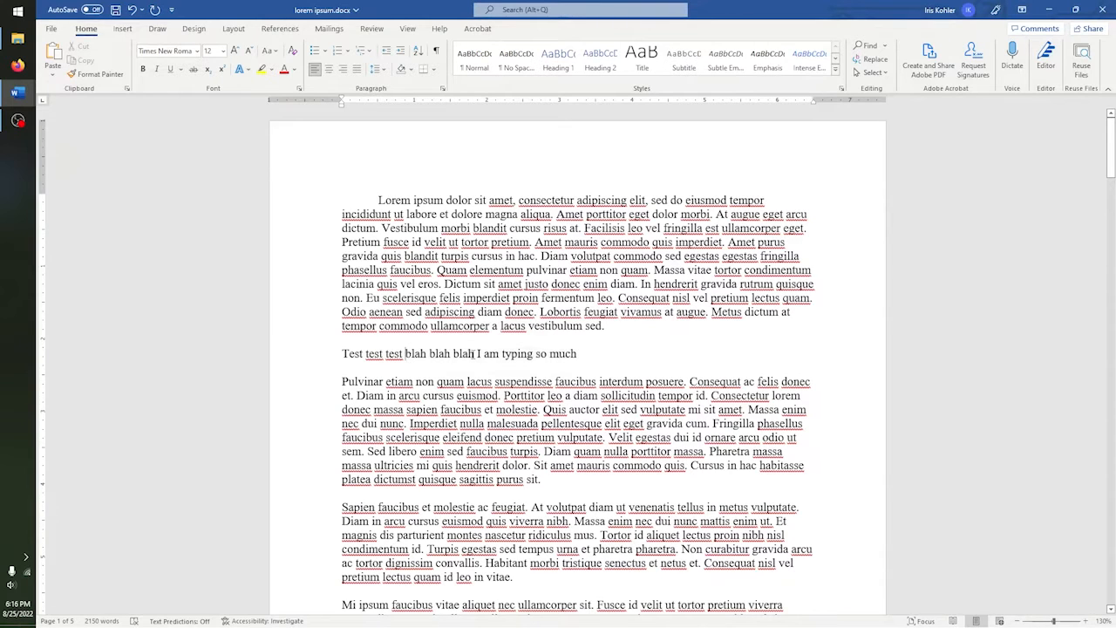
- Select "blah blah blah" in the "Test test test" line, delete it, and undo the deletion
left_click(474, 354)
left_click_drag(474, 354, 405, 354)
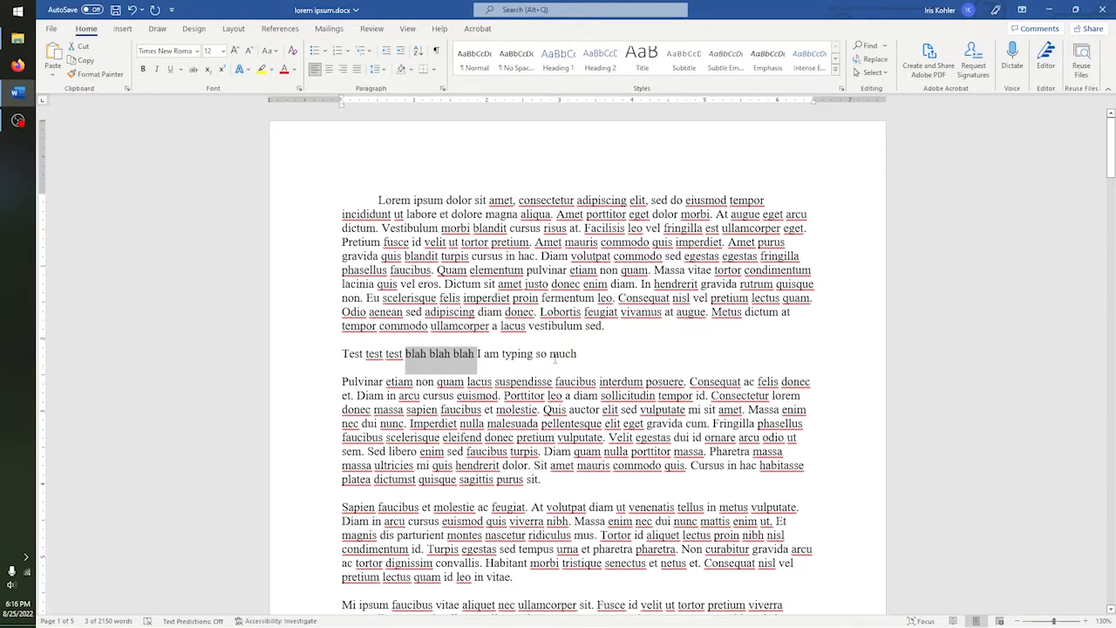
key("Delete")
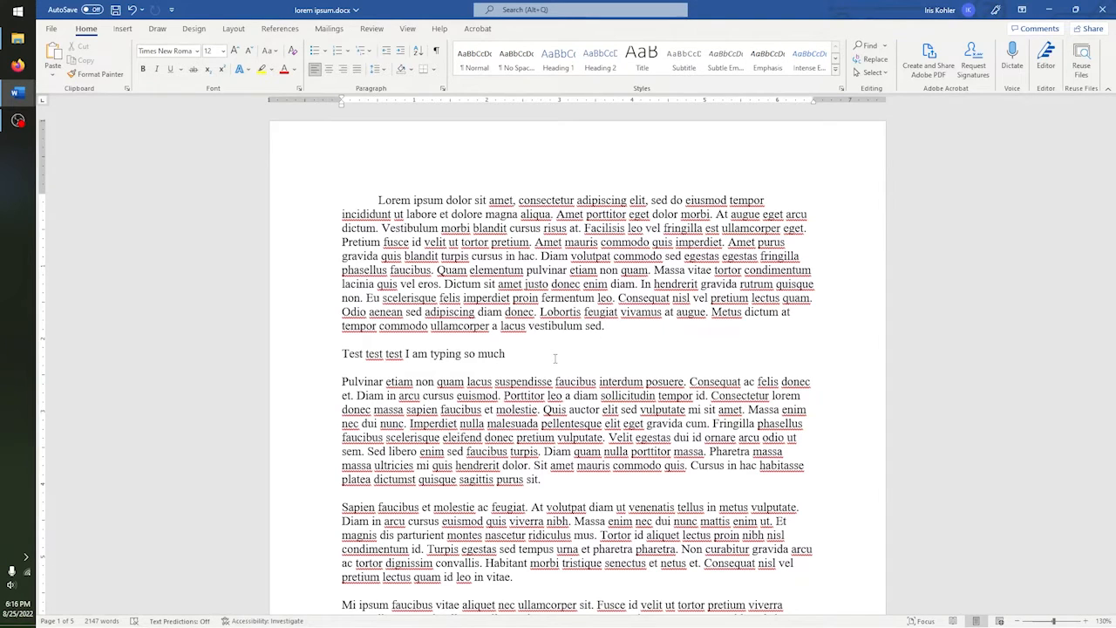
key("ctrl+z")
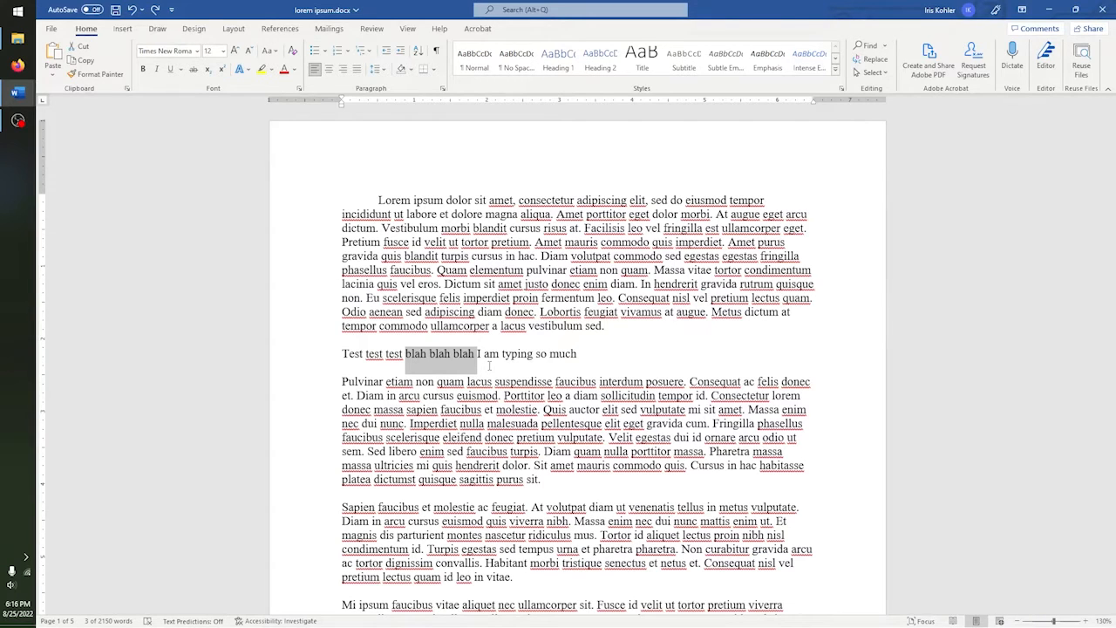
- Replace the selected "blah blah blah" with: This text replaced, “blah blah blah.”
type("This text replace")
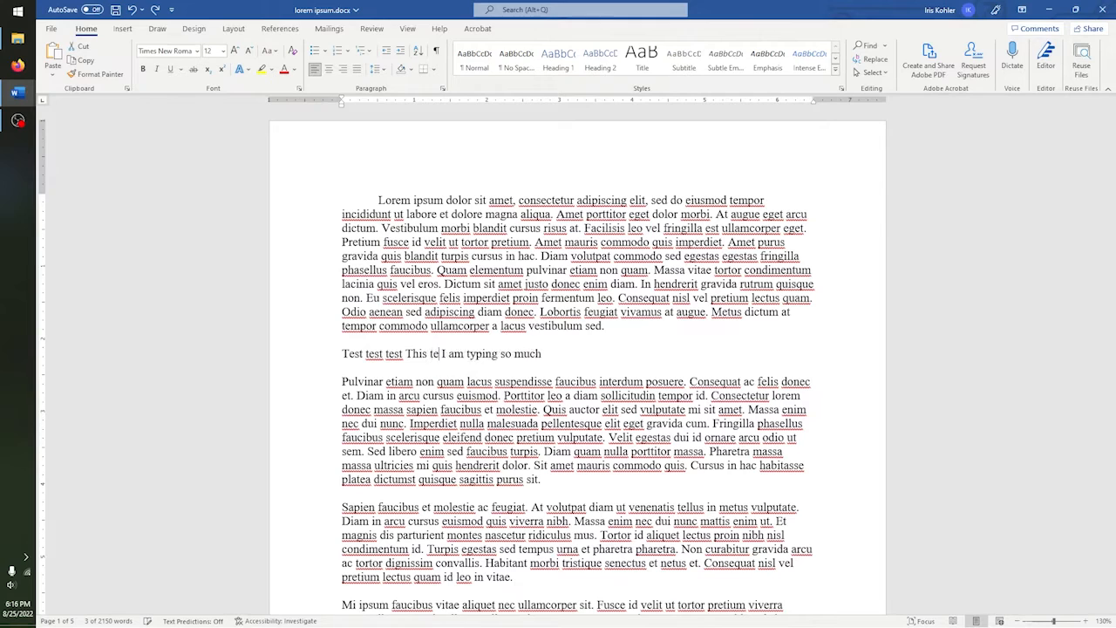
type("d, \"blah bl")
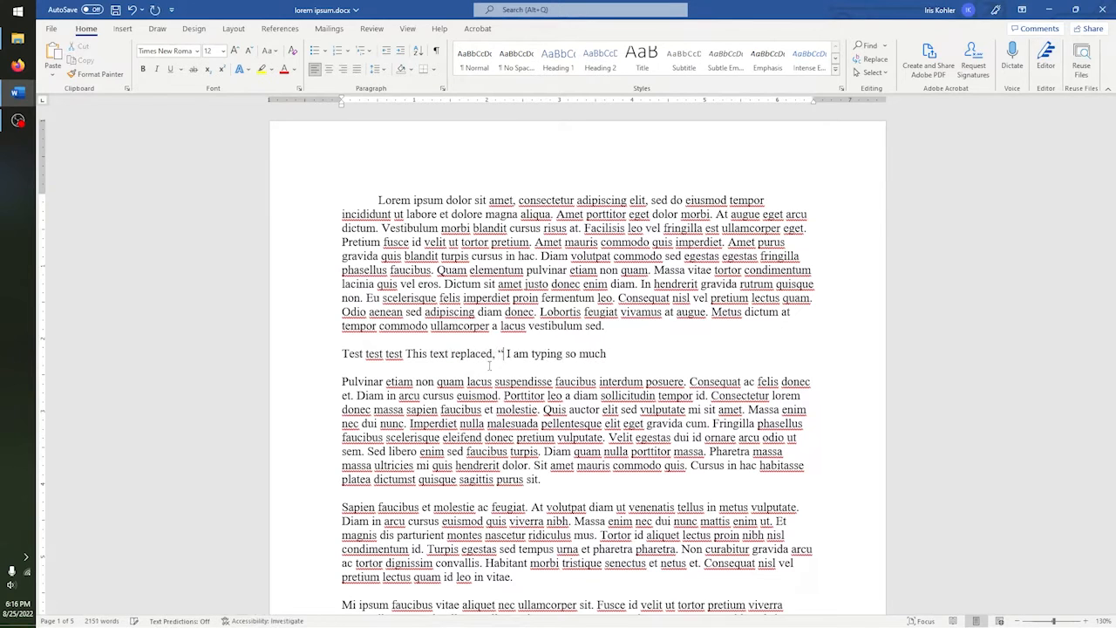
type("ah blah\".")
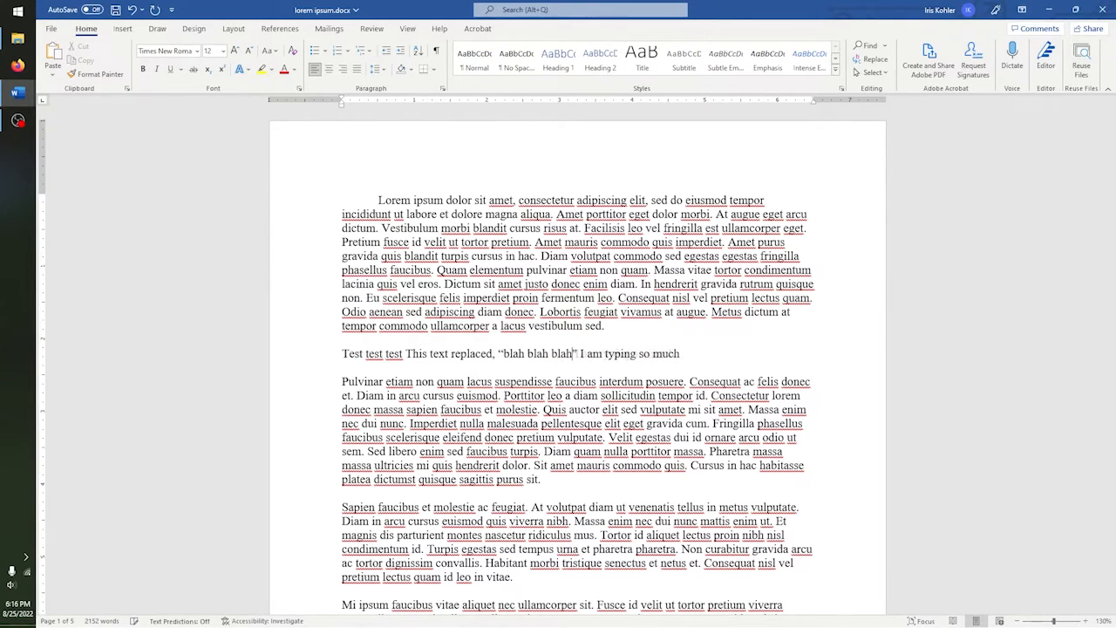
key("BackSpace")
key("BackSpace")
type(".\"")
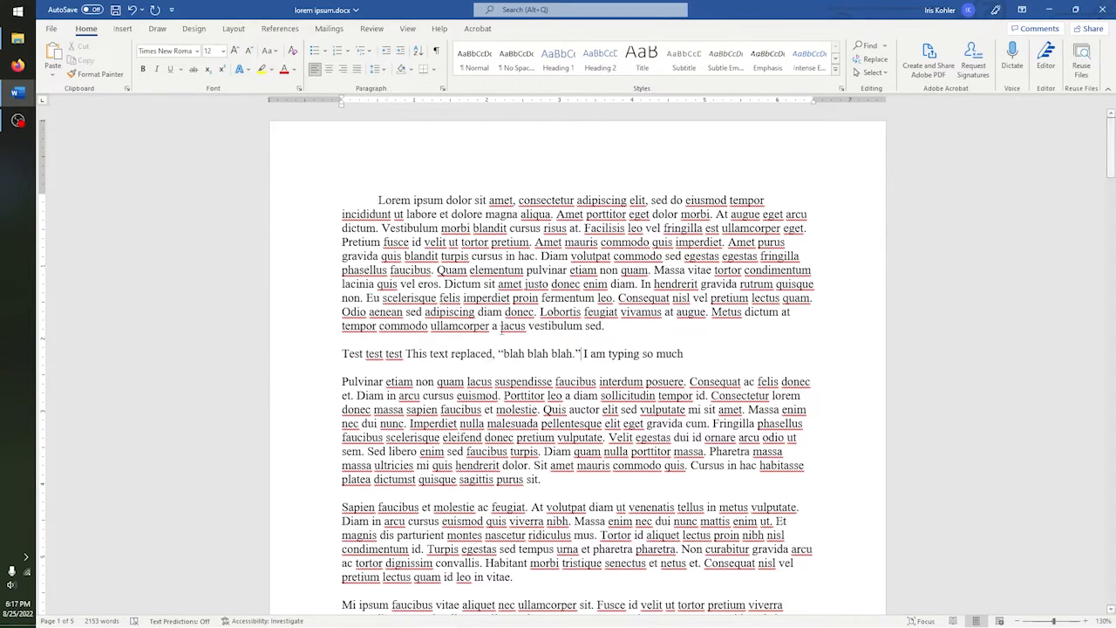
left_click(18, 121)
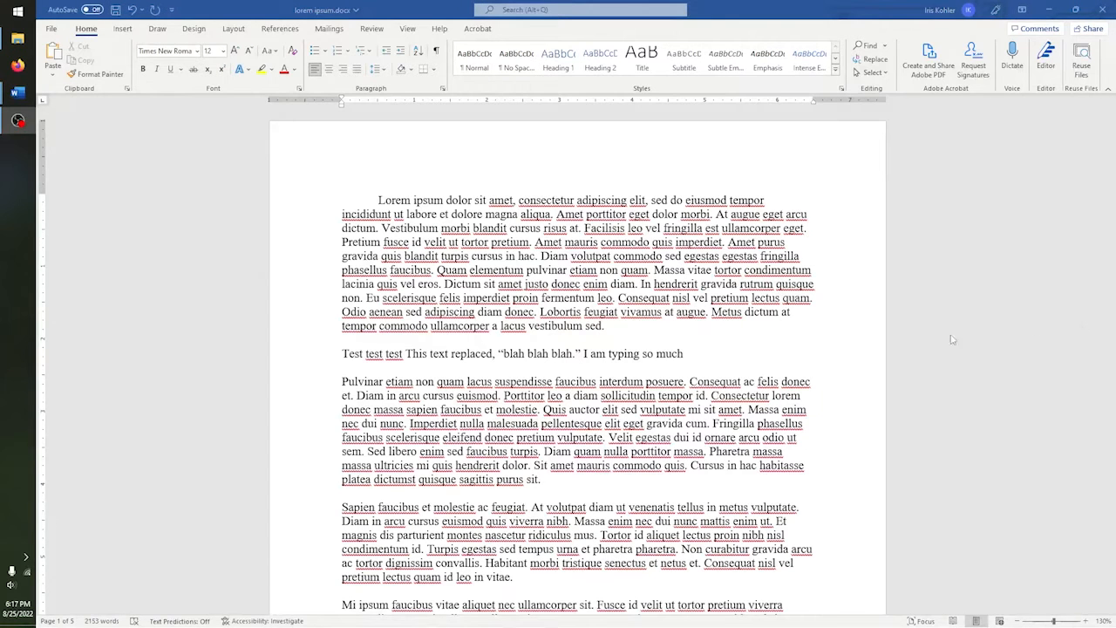
- Move the insertion point word by word from the end of the "I am typing so much" line to just before "This"
left_click(689, 358)
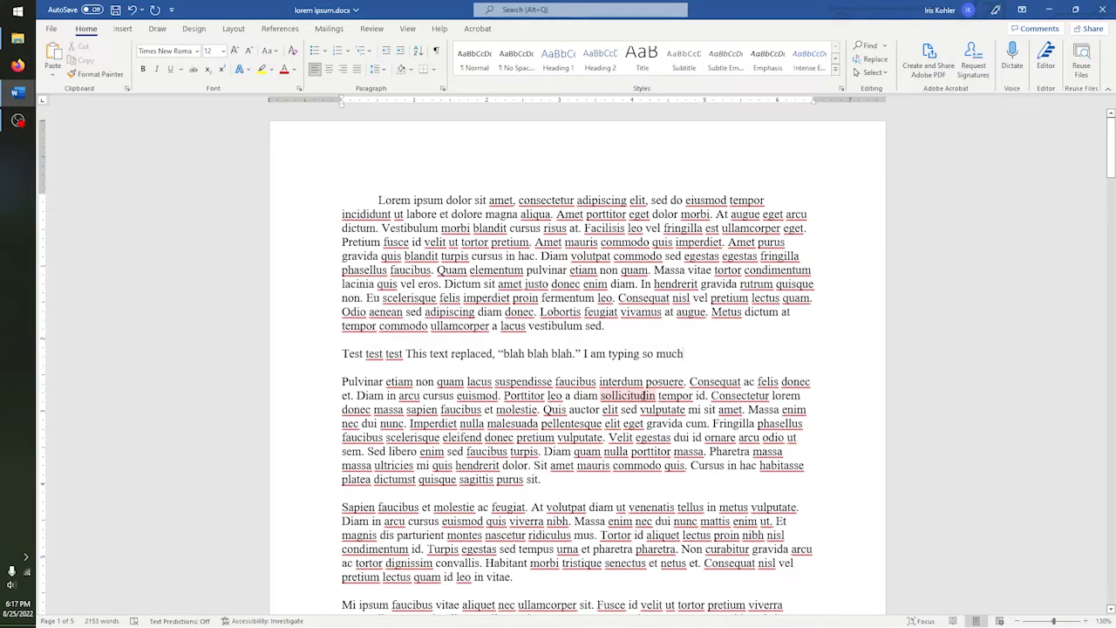
key("ctrl+Left")
key("ctrl+Left")
key("ctrl+Left")
key("ctrl+Left")
key("ctrl+Left")
key("ctrl+Left")
key("ctrl+Left")
key("ctrl+Left")
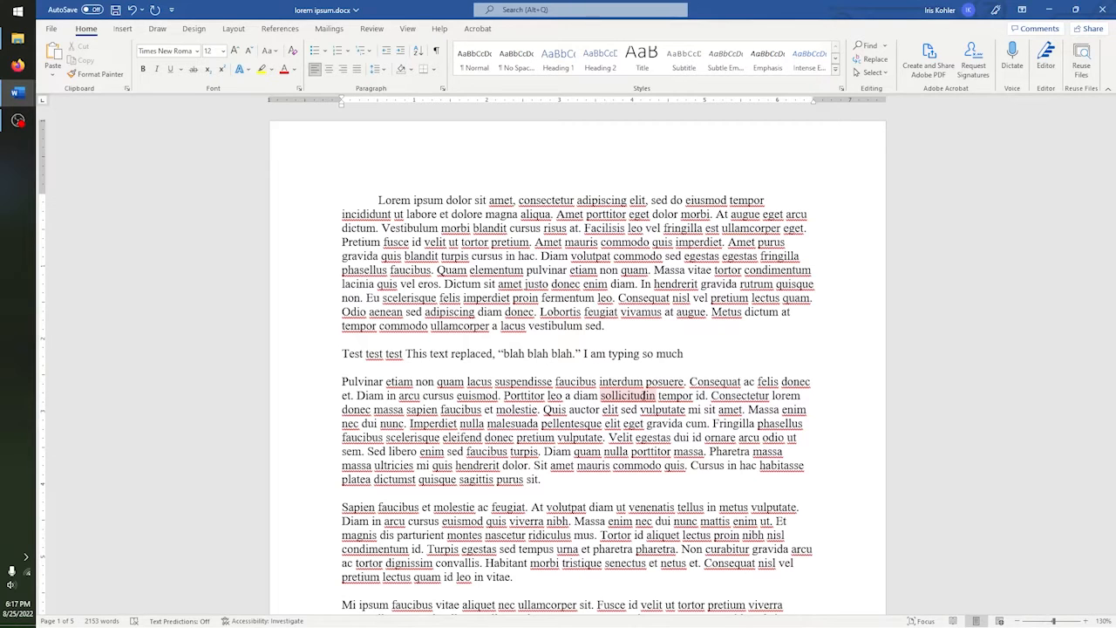
- Select "Test test test" character by character, extending backward from just before "This" to the start of the line
key("shift+Left")
key("shift+Left")
key("shift+Left")
key("shift+Left")
key("shift+Left")
key("shift+Left")
key("shift+Left")
key("shift+Left")
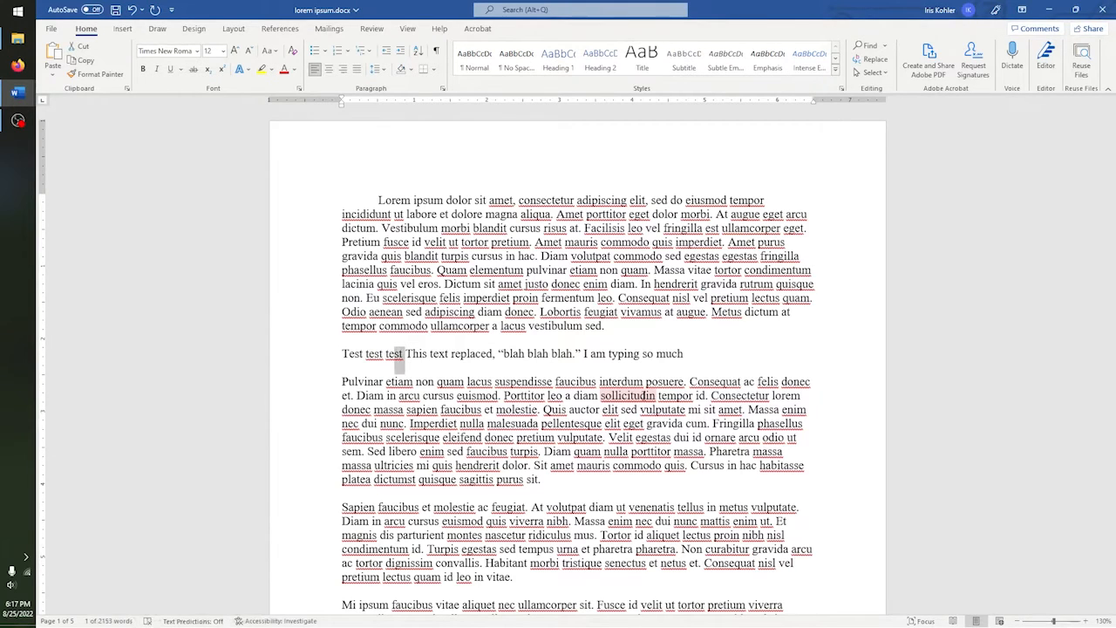
key("shift+Left")
key("shift+Left")
key("shift+Left")
key("shift+Left")
key("shift+Left")
key("shift+Left")
key("shift+Left")
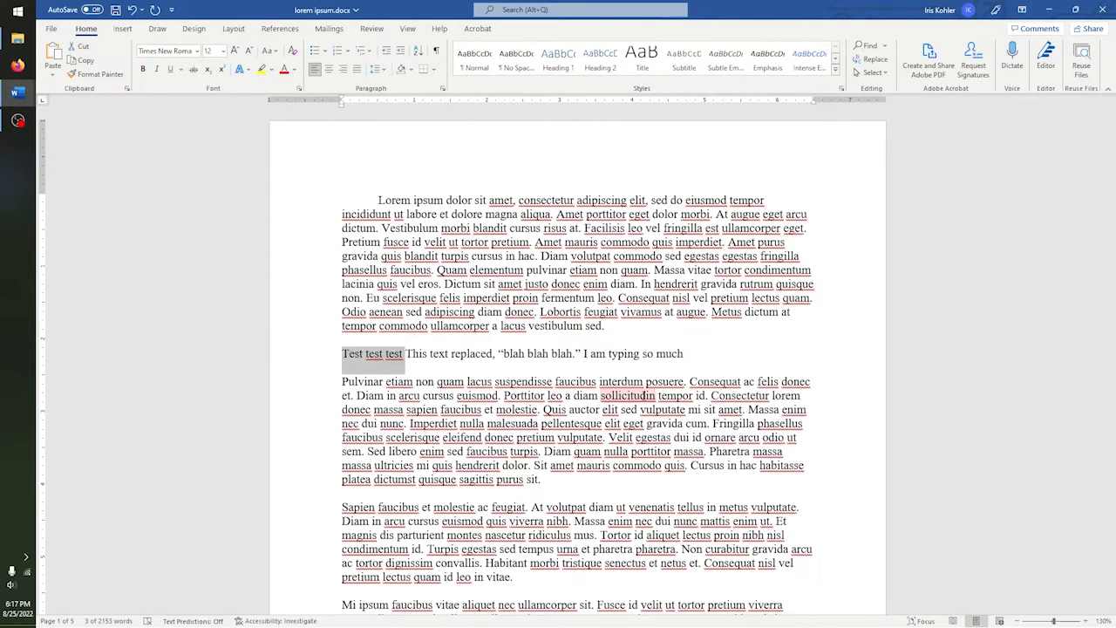
- Shrink the "Test test test" selection, extend it over the words again, and reduce it to the space before "This"
key("shift+Right")
key("shift+Right")
key("shift+Right")
key("shift+Right")
key("shift+Right")
key("shift+Right")
key("shift+Right")
key("shift+Right")
key("shift+Right")
key("shift+Right")
key("shift+Right")
key("shift+Right")
key("shift+Right")
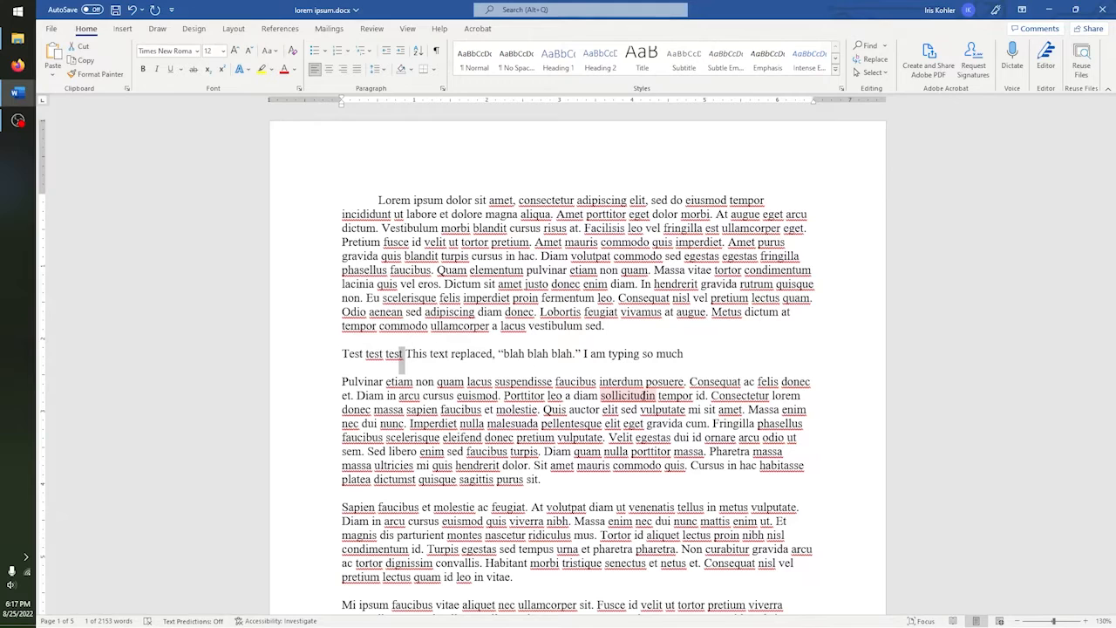
key("shift+Left")
key("shift+Left")
key("shift+Left")
key("shift+Left")
key("shift+Left")
key("shift+Left")
key("shift+Left")
key("shift+Left")
key("shift+Left")
key("shift+Left")
key("shift+Left")
key("shift+Left")
key("shift+Left")
key("shift+Right")
key("shift+Right")
key("shift+Right")
key("shift+Right")
key("shift+Right")
key("shift+Right")
key("shift+Right")
key("shift+Right")
key("shift+Right")
key("shift+Right")
key("shift+Right")
key("shift+Right")
key("shift+Right")
key("shift+Right")
key("shift+Right")
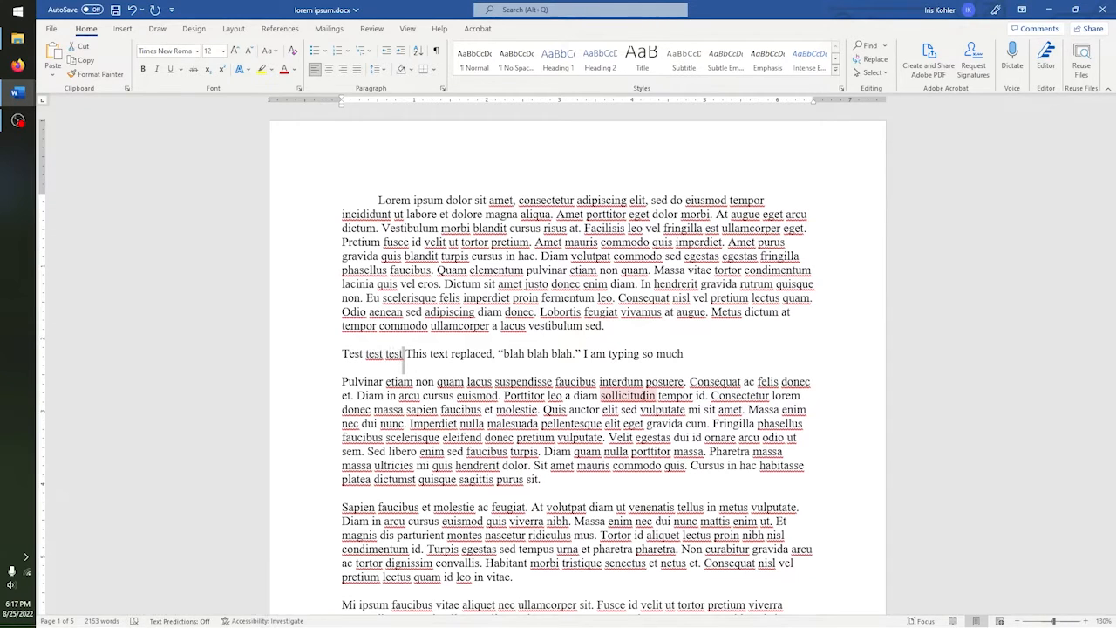
key("shift+Left")
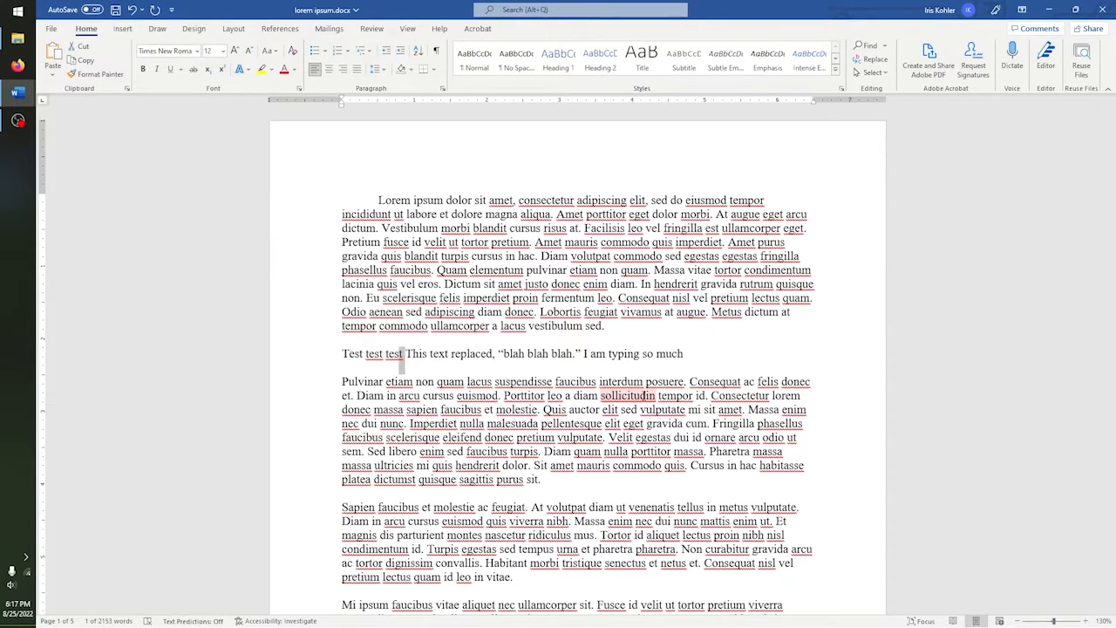
- Extend the selection forward character by character to cover: This text replaced, “blah blah blah.”
key("shift+Right")
key("shift+Right")
key("shift+Right")
key("shift+Right")
key("shift+Right")
key("shift+Right")
key("shift+Right")
key("shift+Right")
key("shift+Right")
key("shift+Right")
key("shift+Right")
key("shift+Right")
key("shift+Right")
key("shift+Right")
key("shift+Right")
key("shift+Right")
key("shift+Right")
key("shift+Right")
key("shift+Right")
key("shift+Right")
key("shift+Right")
key("shift+Right")
key("shift+Right")
key("shift+Right")
key("shift+Right")
key("shift+Right")
key("shift+Right")
key("shift+Right")
key("shift+Right")
key("shift+Right")
key("shift+Right")
key("shift+Right")
key("shift+Right")
key("shift+Right")
key("shift+Right")
key("shift+Right")
key("shift+Right")
key("shift+Right")
key("shift+Right")
key("shift+Right")
key("shift+Right")
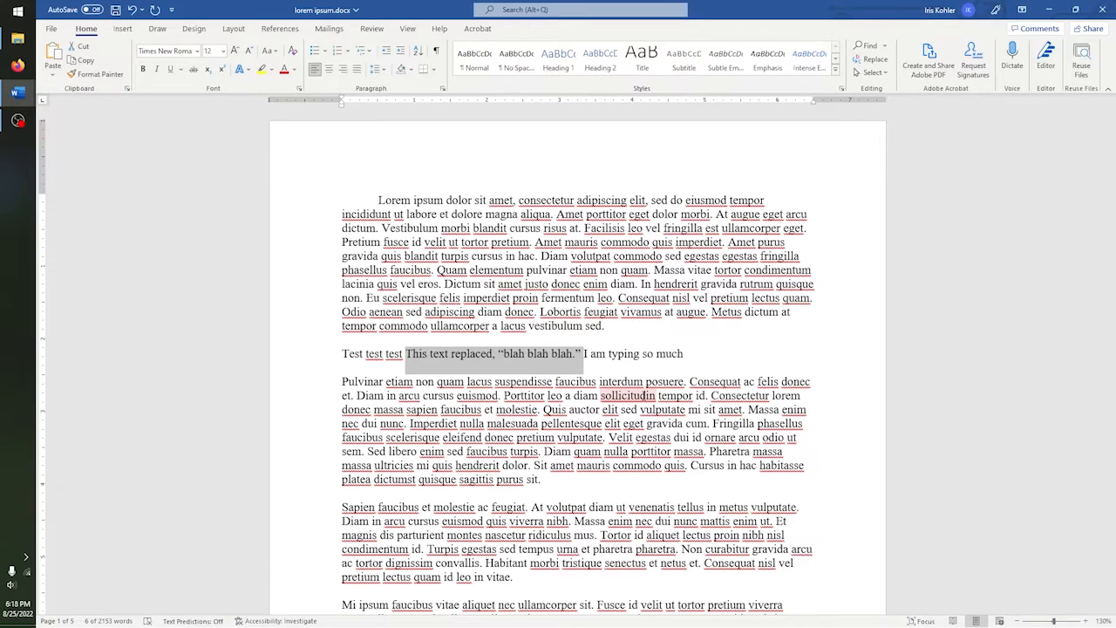
- Reduce the selection character by character so that it covers only "This text replaced"
key("shift+Left")
key("shift+Left")
key("shift+Left")
key("shift+Left")
key("shift+Left")
key("shift+Left")
key("shift+Left")
key("shift+Left")
key("shift+Left")
key("shift+Left")
key("shift+Left")
key("shift+Left")
key("shift+Left")
key("shift+Left")
key("shift+Left")
key("shift+Left")
key("shift+Left")
key("shift+Left")
key("shift+Left")
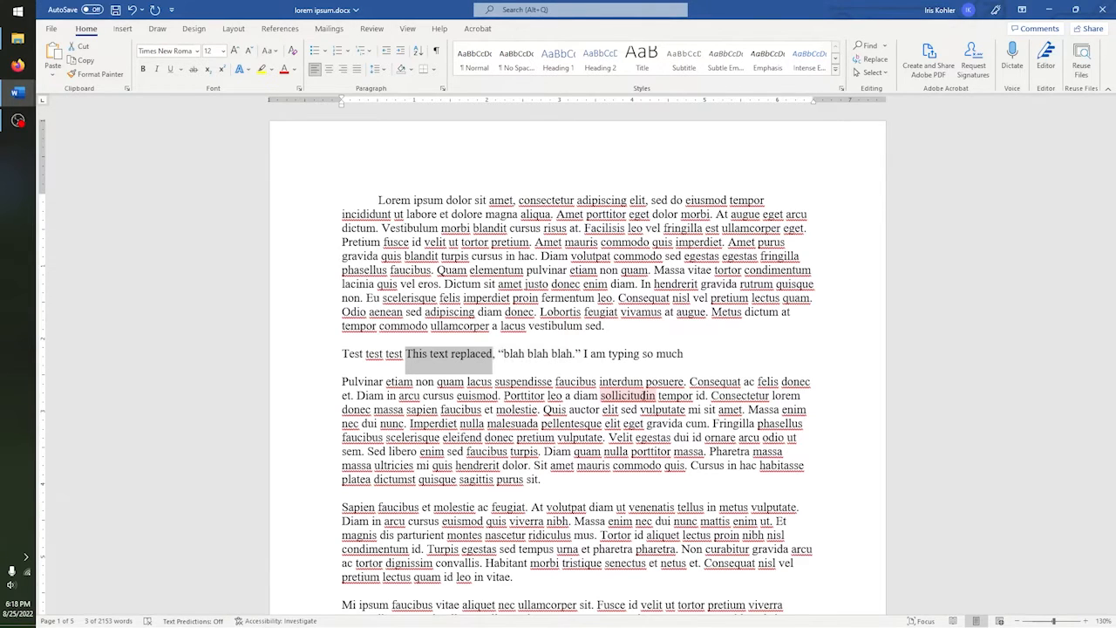
- Shrink the selection character by character toward "This", and extend it forward again past "replaced"
key("shift+Left")
key("shift+Left")
key("shift+Left")
key("shift+Left")
key("shift+Left")
key("shift+Left")
key("shift+Left")
key("shift+Left")
key("shift+Left")
key("shift+Left")
key("shift+Left")
key("shift+Left")
key("shift+Left")
key("shift+Left")
key("shift+Right")
key("shift+Right")
key("shift+Right")
key("shift+Right")
key("shift+Right")
key("shift+Right")
key("shift+Right")
key("shift+Right")
key("shift+Right")
key("shift+Right")
key("shift+Right")
key("shift+Right")
key("shift+Right")
key("shift+Right")
key("shift+Right")
key("shift+Right")
key("shift+Right")
key("shift+Right")
key("shift+Right")
key("shift+Right")
key("shift+Right")
key("shift+Right")
key("shift+Right")
key("shift+Right")
key("shift+Right")
key("shift+Right")
- Reduce the selection character by character back to its starting point just before "This"
key("shift+Left")
key("shift+Left")
key("shift+Left")
key("shift+Left")
key("shift+Left")
key("shift+Left")
key("shift+Left")
key("shift+Left")
key("shift+Left")
key("shift+Left")
key("shift+Left")
key("shift+Left")
key("shift+Left")
key("shift+Left")
key("shift+Left")
key("shift+Left")
key("shift+Left")
key("shift+Left")
key("shift+Left")
key("shift+Left")
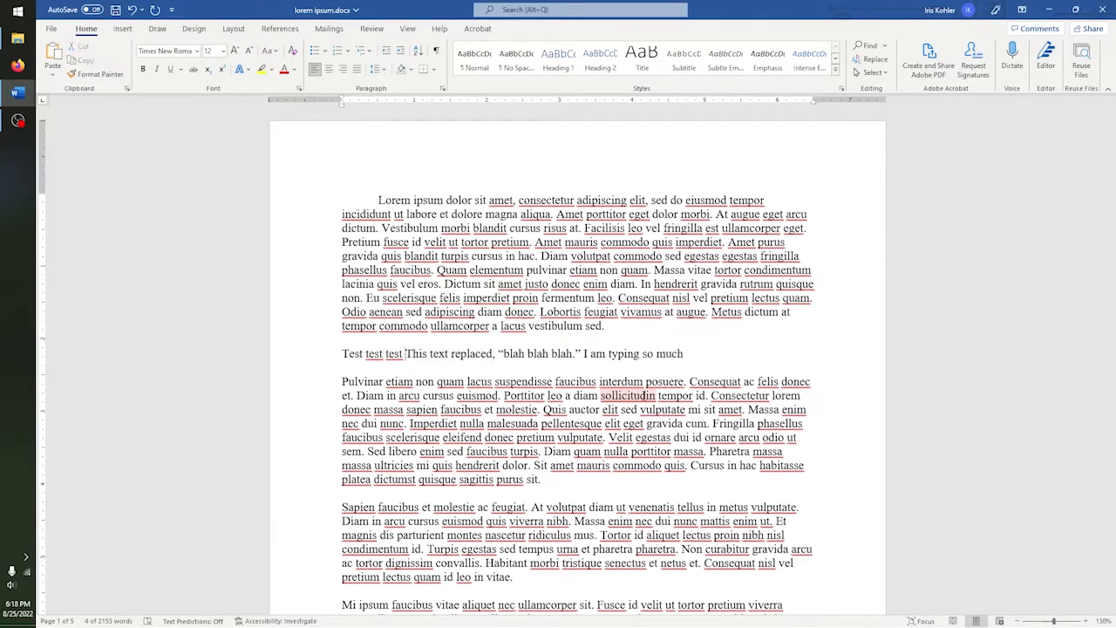
- Extend the selection backward over "Test test test", shrink it slightly, and extend it again to the start of the line
key("shift+Left")
key("shift+Left")
key("shift+Left")
key("shift+Left")
key("shift+Left")
key("shift+Left")
key("shift+Left")
key("shift+Left")
key("shift+Left")
key("shift+Left")
key("shift+Left")
key("shift+Left")
key("shift+Left")
key("shift+Left")
key("shift+Left")
key("shift+Right")
key("shift+Right")
key("shift+Right")
key("shift+Right")
key("shift+Right")
key("shift+Left")
key("shift+Left")
key("shift+Left")
key("shift+Left")
key("shift+Left")
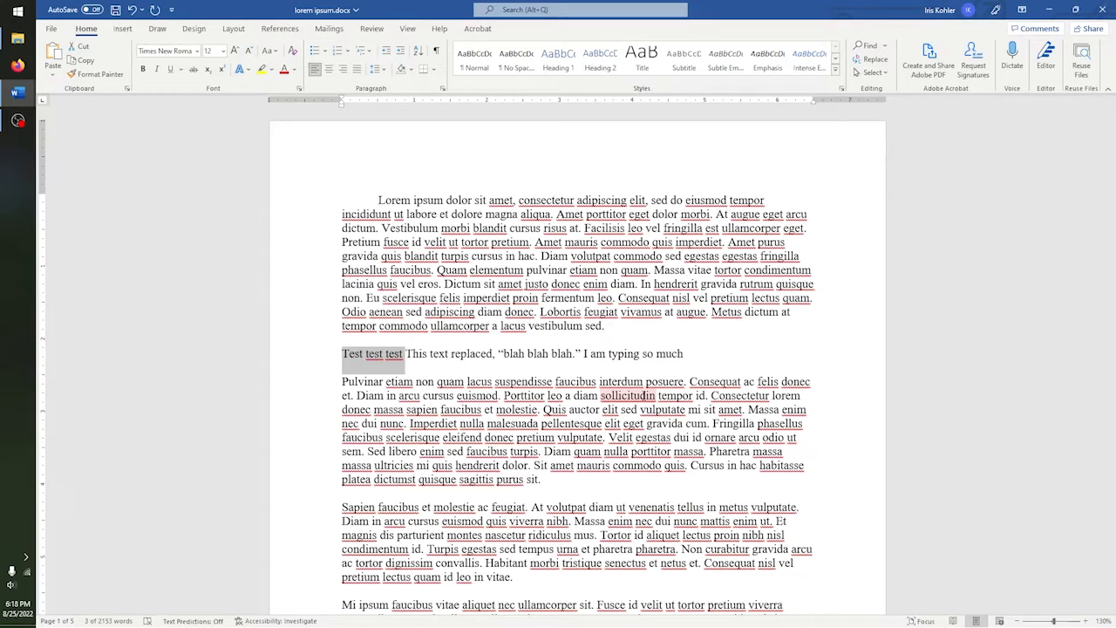
- Place the insertion point at the start of the line and select "Test test test This text replaced" word by word
key("Left")
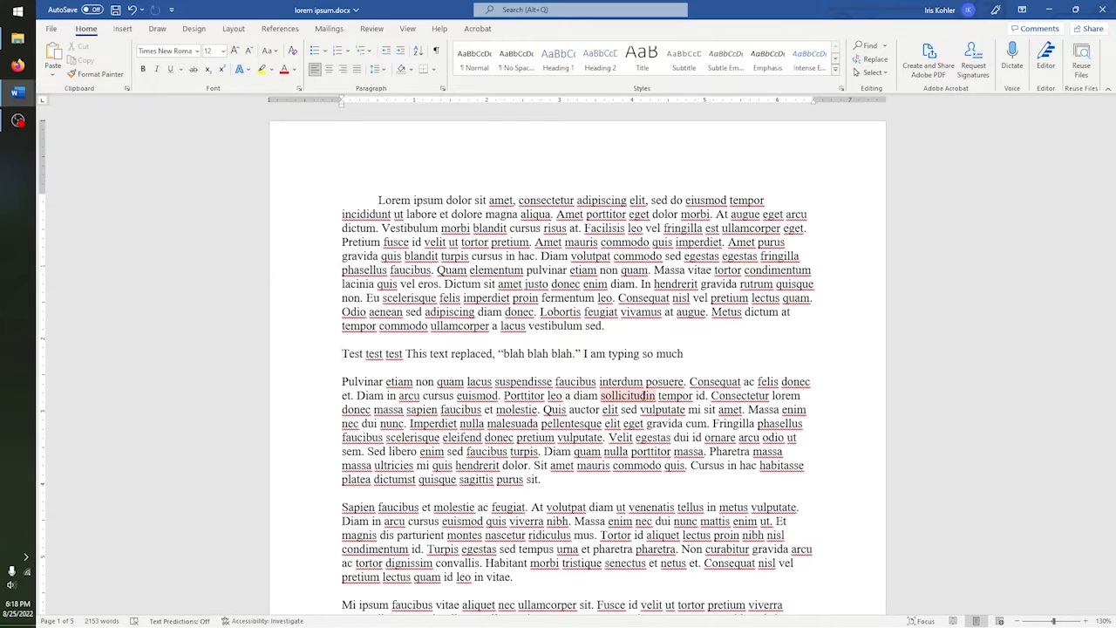
key("ctrl+shift+Right")
key("ctrl+shift+Right")
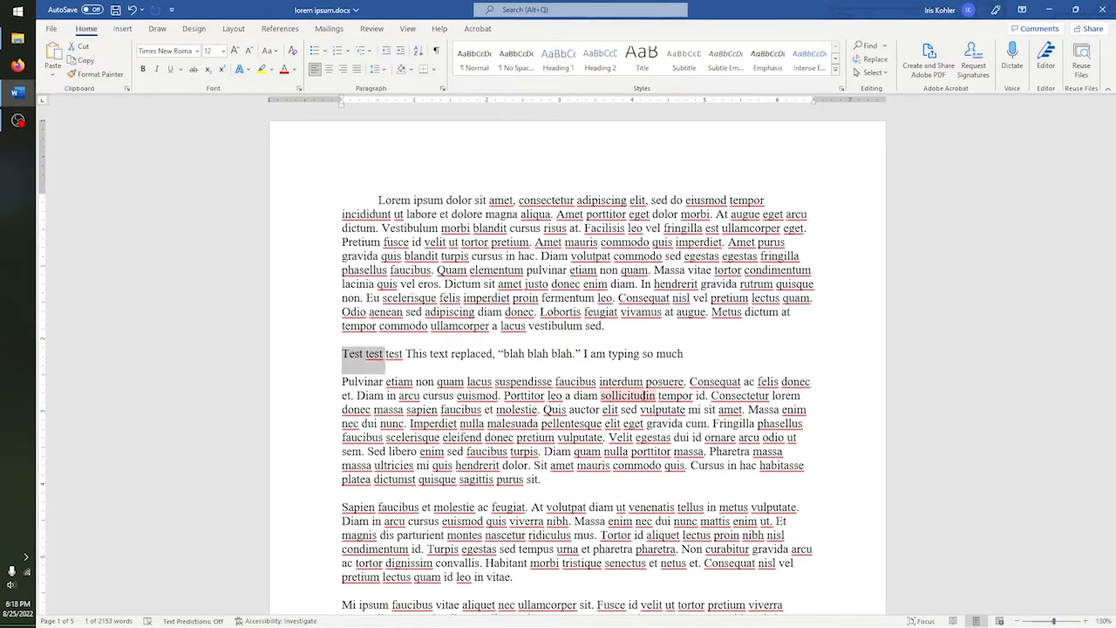
key("ctrl+shift+Right")
key("ctrl+shift+Right")
key("ctrl+shift+Right")
key("ctrl+shift+Right")
key("ctrl+shift+Right")
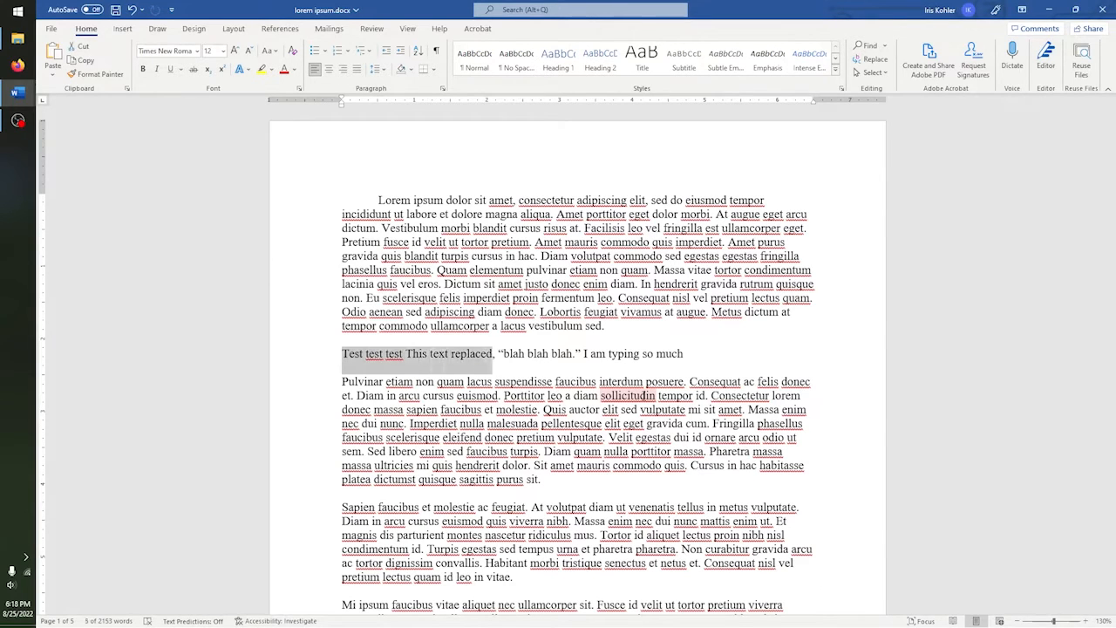
- Extend the selection by one more unit, and reduce it word by word until it covers only "Test test test"
key("ctrl+shift+Right")
key("ctrl+shift+Left")
key("ctrl+shift+Left")
key("ctrl+shift+Left")
key("ctrl+shift+Left")
key("ctrl+shift+Left")
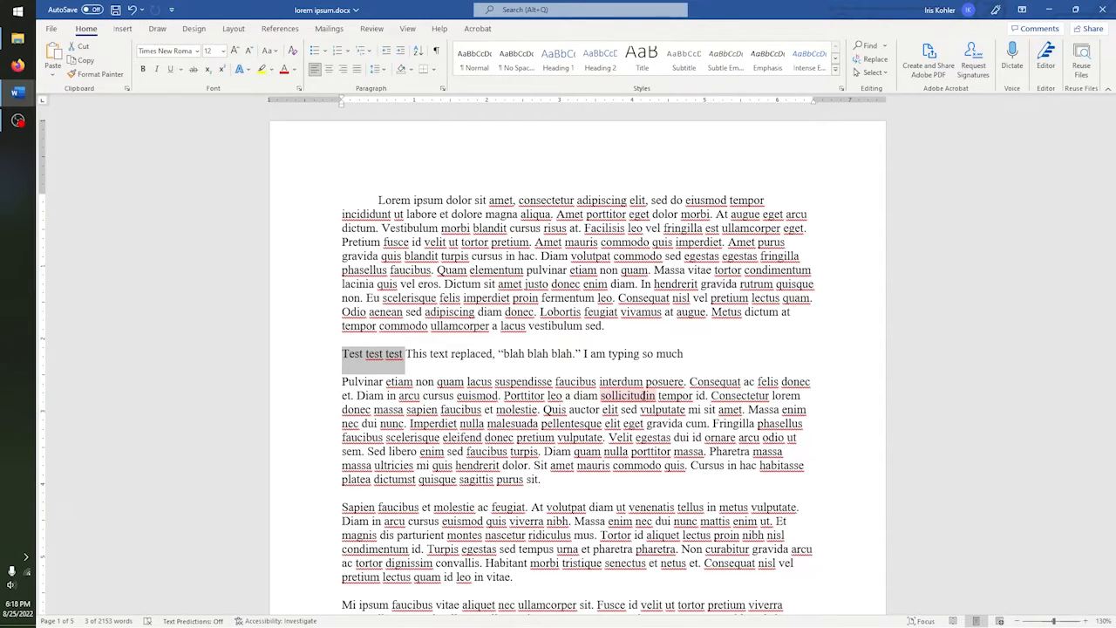
- Select the text from the middle of "replaced", just before "laced", to the end of the line
left_click(468, 358)
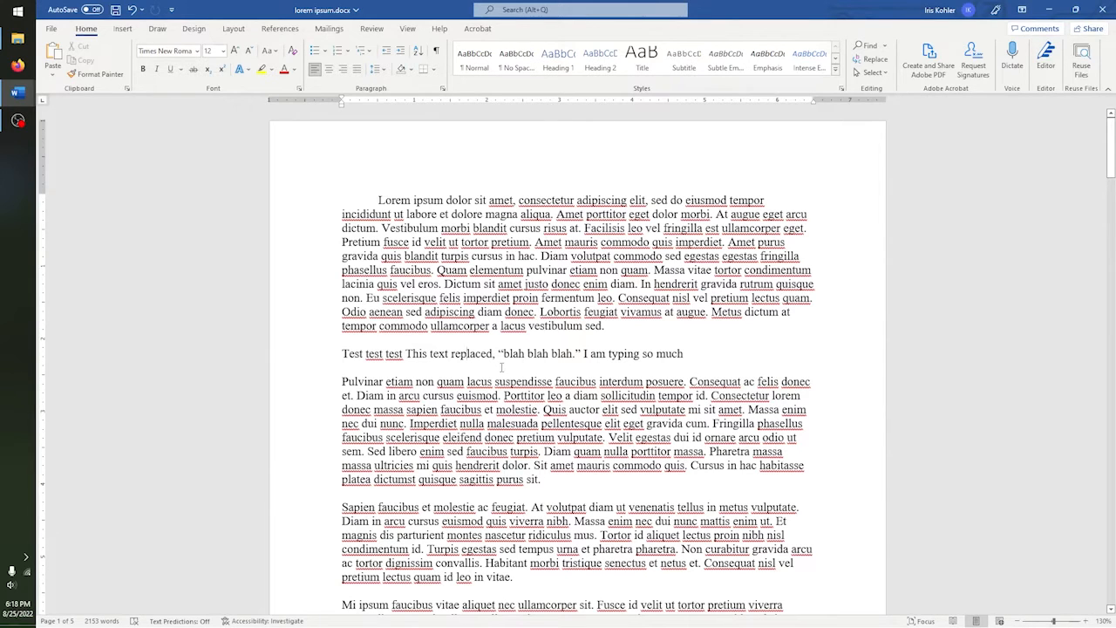
key("shift+End")
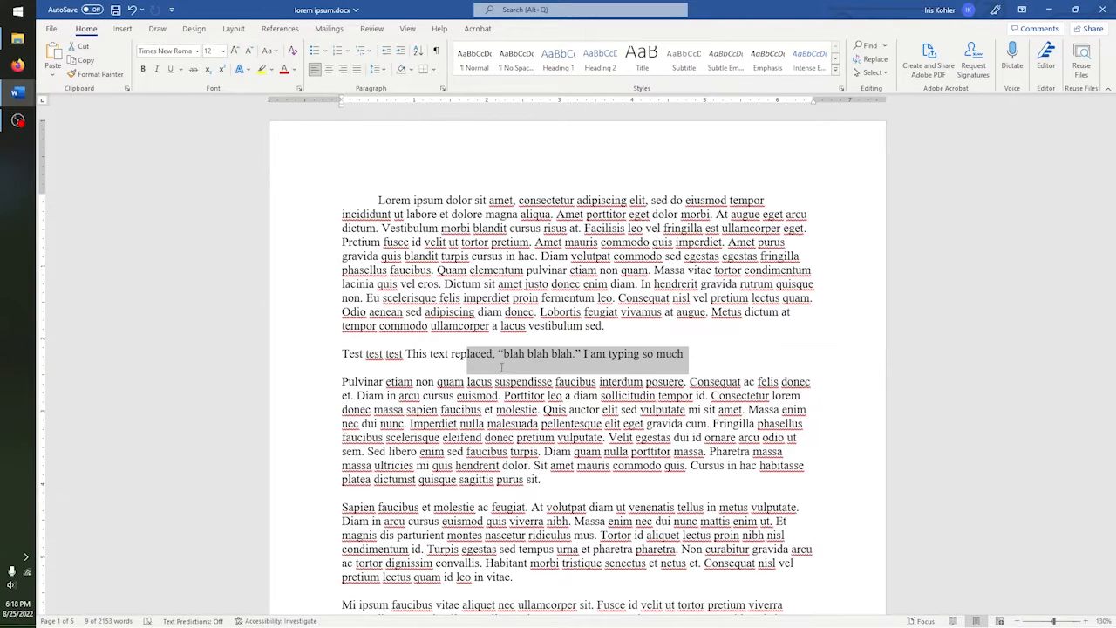
- Select the test line back to its beginning, and select only its words "This text replaced"
key("shift+Home")
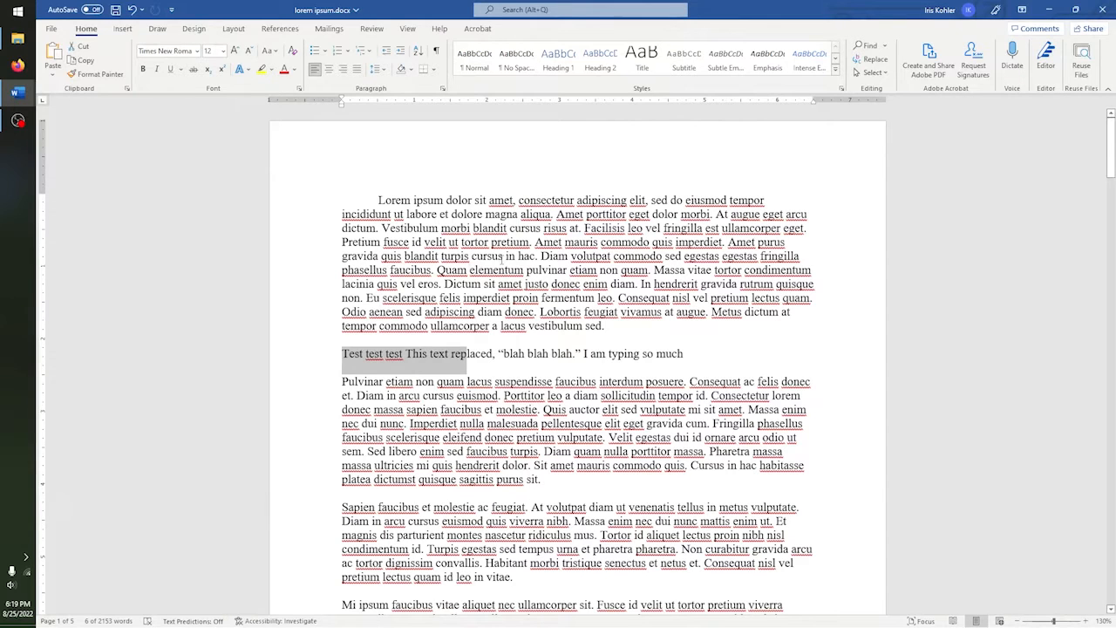
left_click(500, 256)
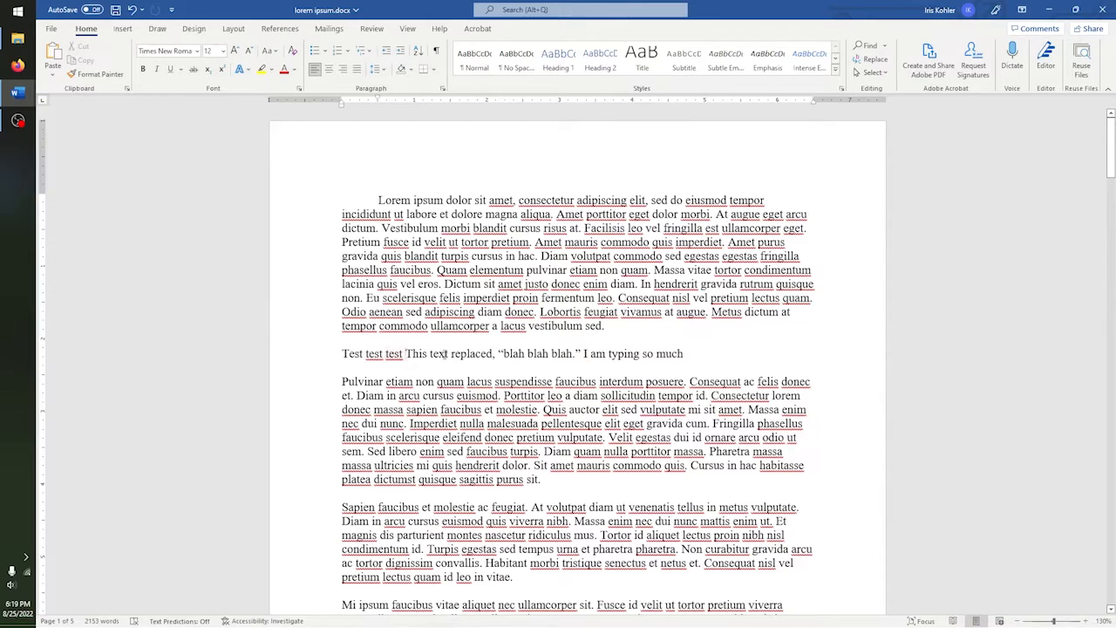
left_click_drag(406, 353, 493, 353)
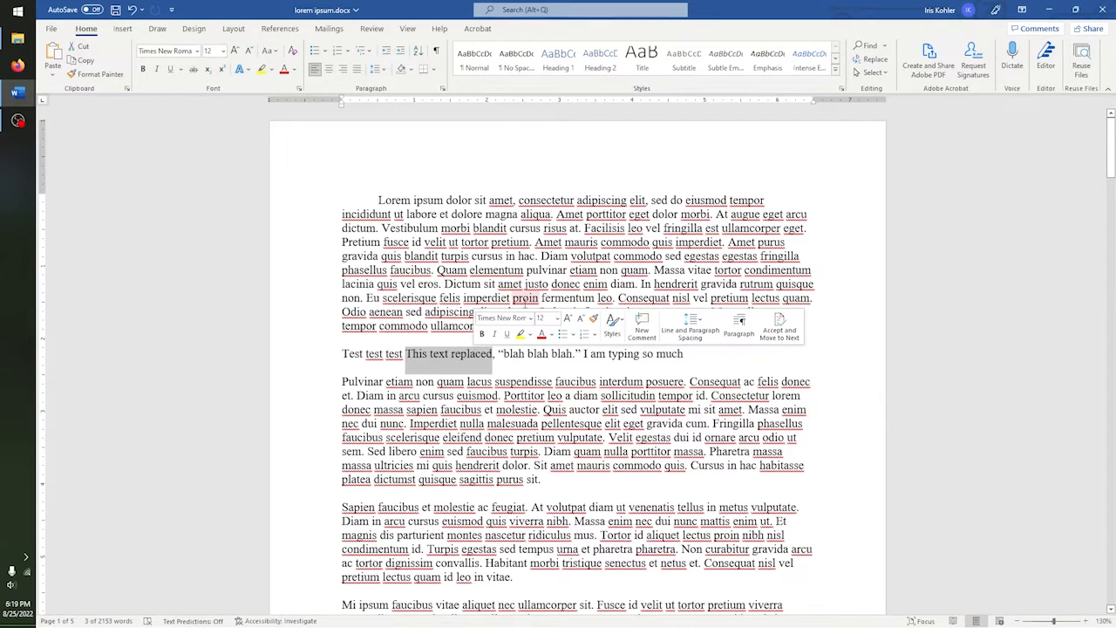
left_click(404, 353)
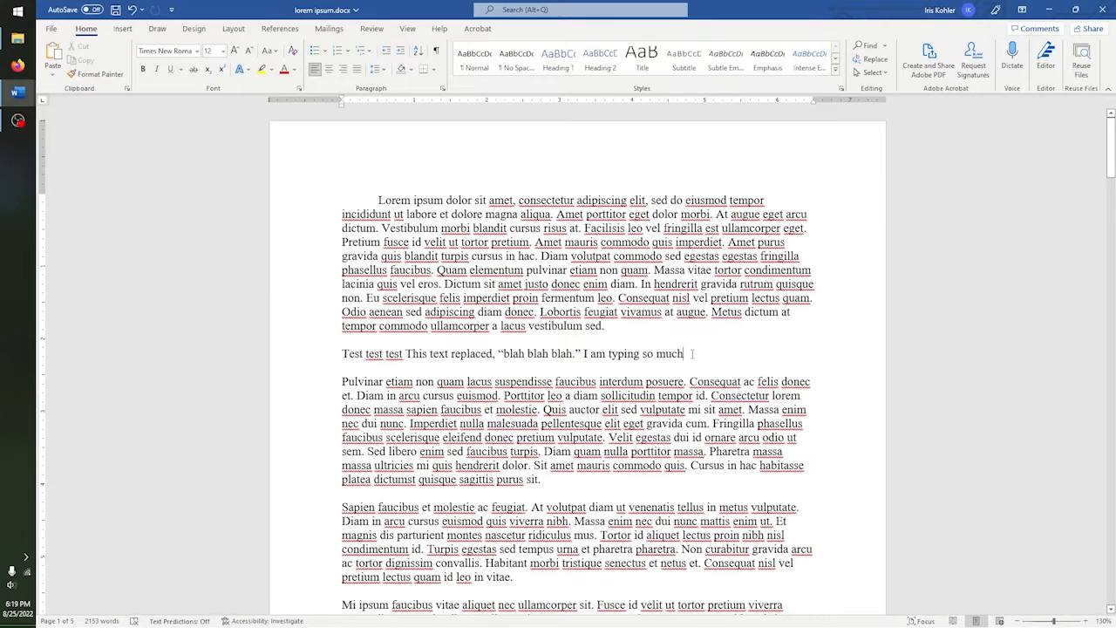
- Copy the whole line beginning "Test test test This text replaced"
left_click_drag(687, 354, 354, 354)
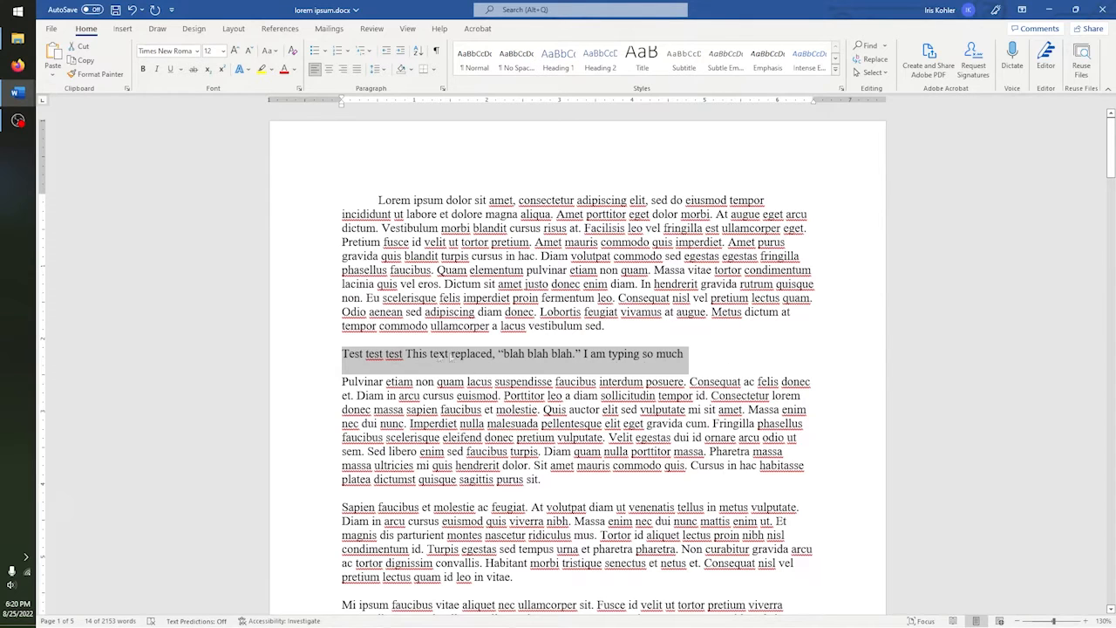
right_click(464, 354)
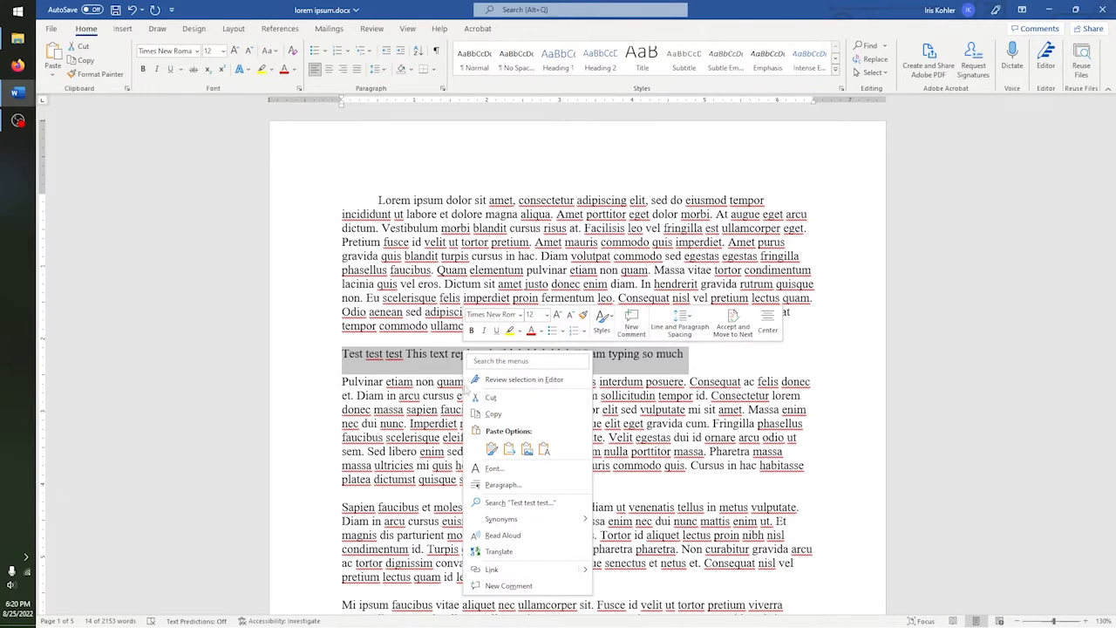
left_click(501, 417)
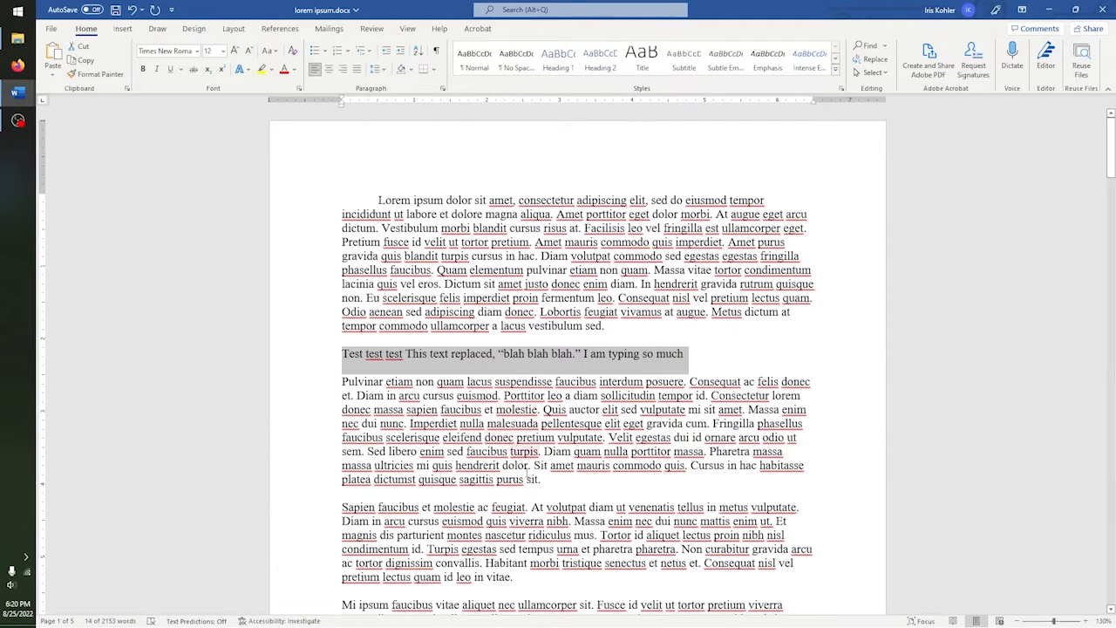
- Insert a blank paragraph between the "Pulvinar etiam" paragraph and the "Sapien faucibus" paragraph
left_click(552, 478)
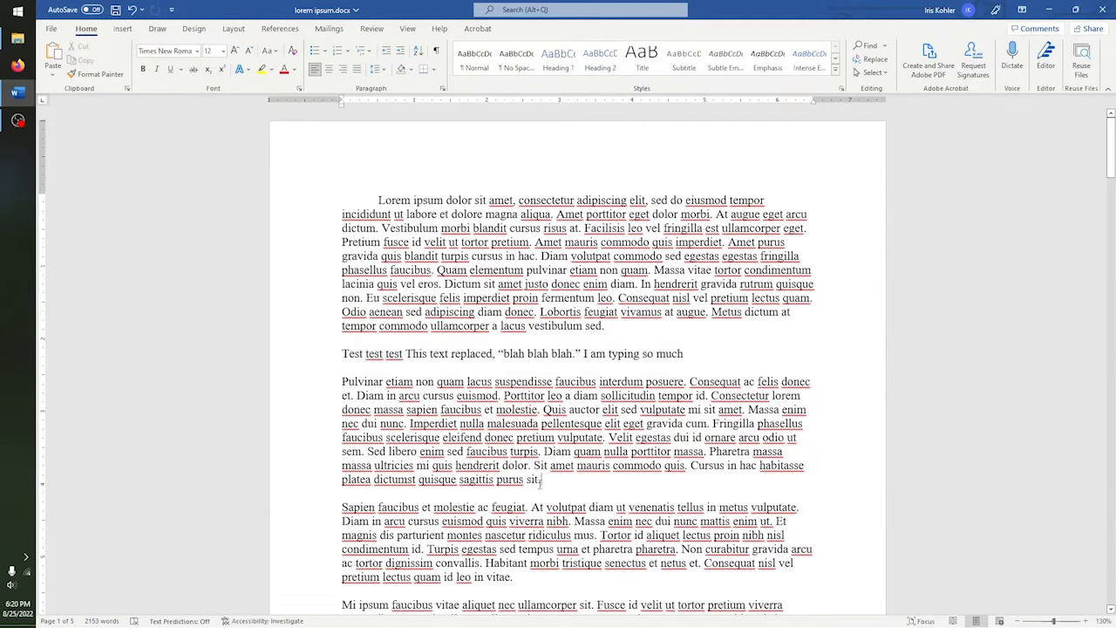
double_click(501, 534)
left_click(551, 478)
key("Return")
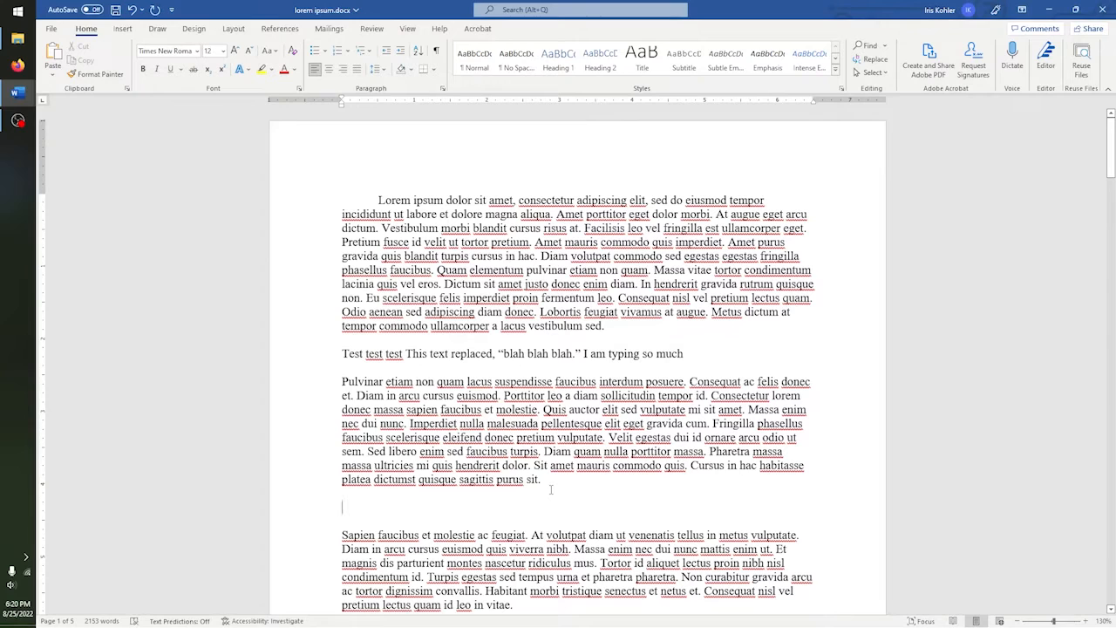
- Try pasting the copied line into the blank paragraph with Keep Source Formatting, and revert it
right_click(346, 510)
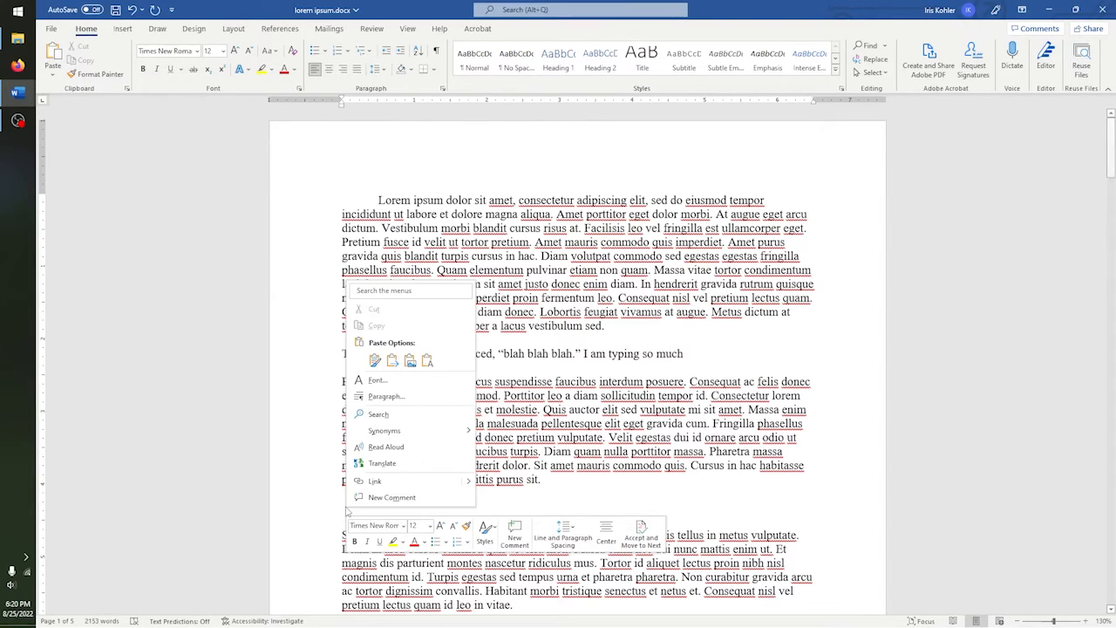
left_click(375, 360)
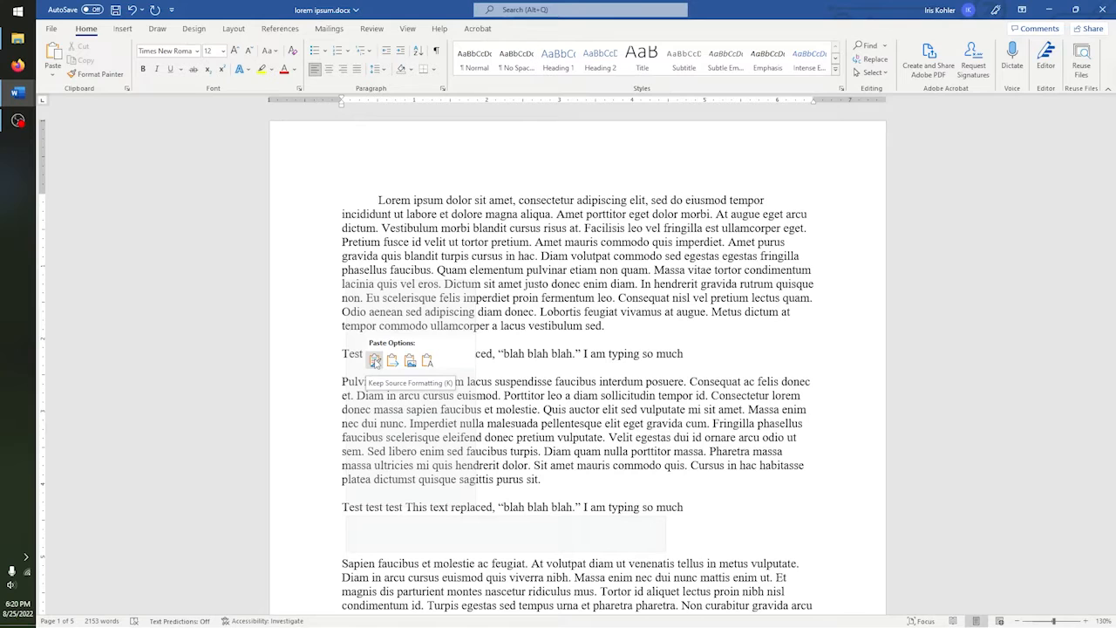
key("ctrl+z")
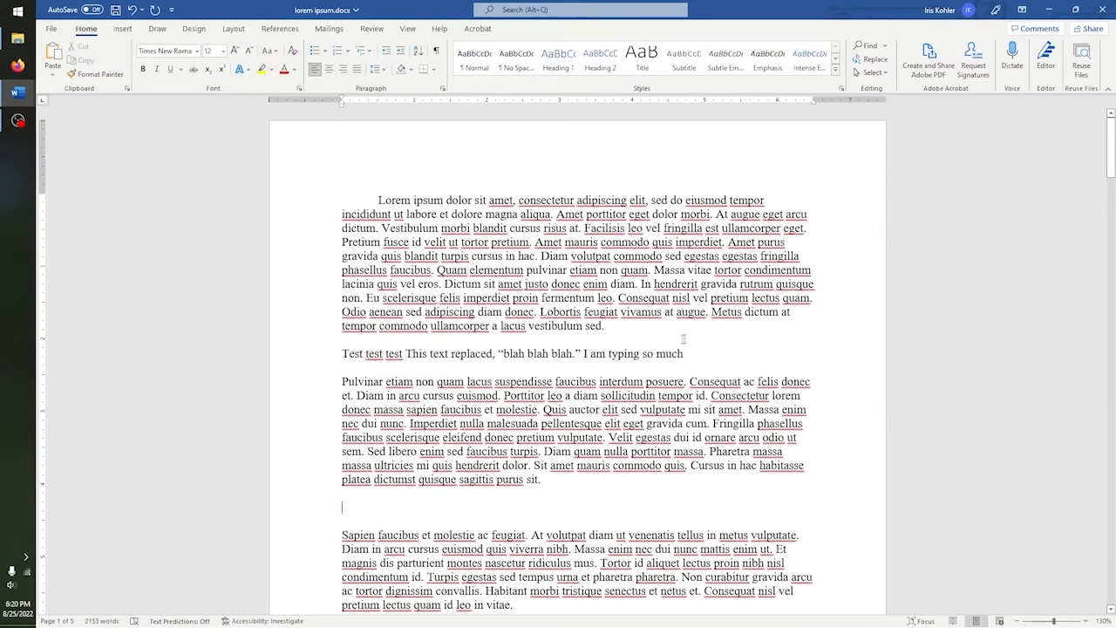
- Change the font color of "test This text replace" in the test line to the standard red
left_click_drag(406, 353, 490, 354)
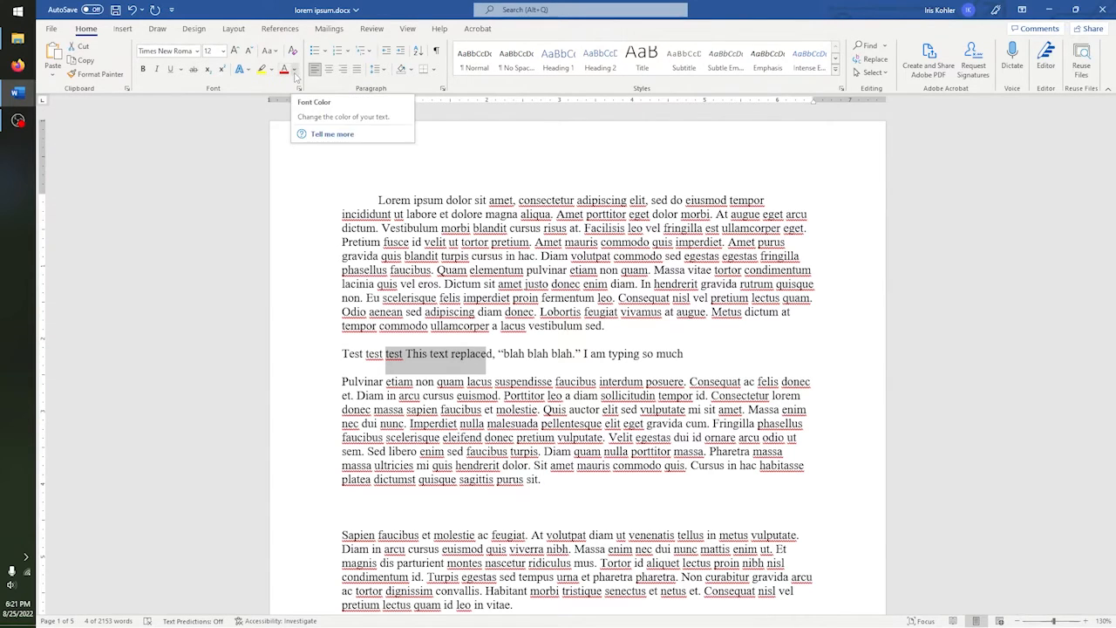
left_click(296, 70)
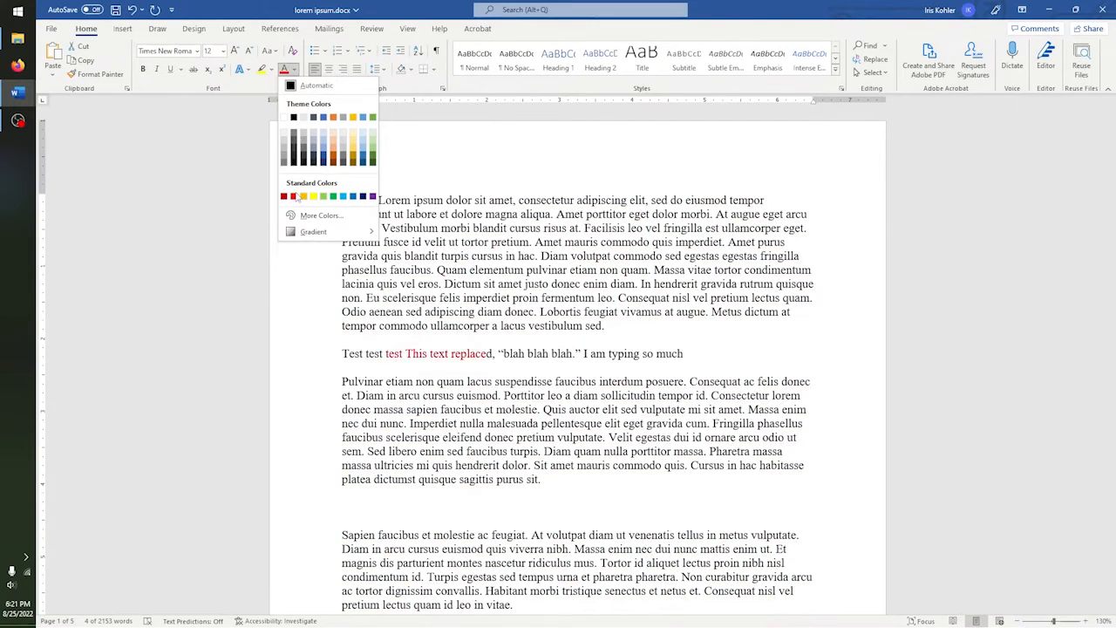
left_click(295, 197)
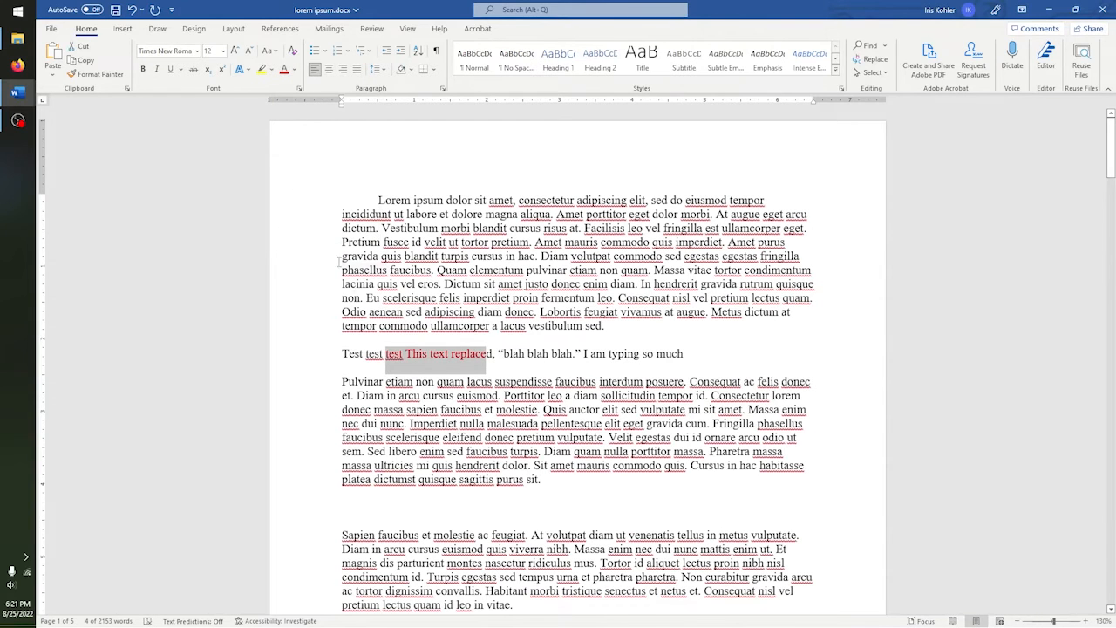
- Copy the whole "Test test test" line, including its partly red text
left_click(722, 356)
left_click_drag(717, 355, 344, 374)
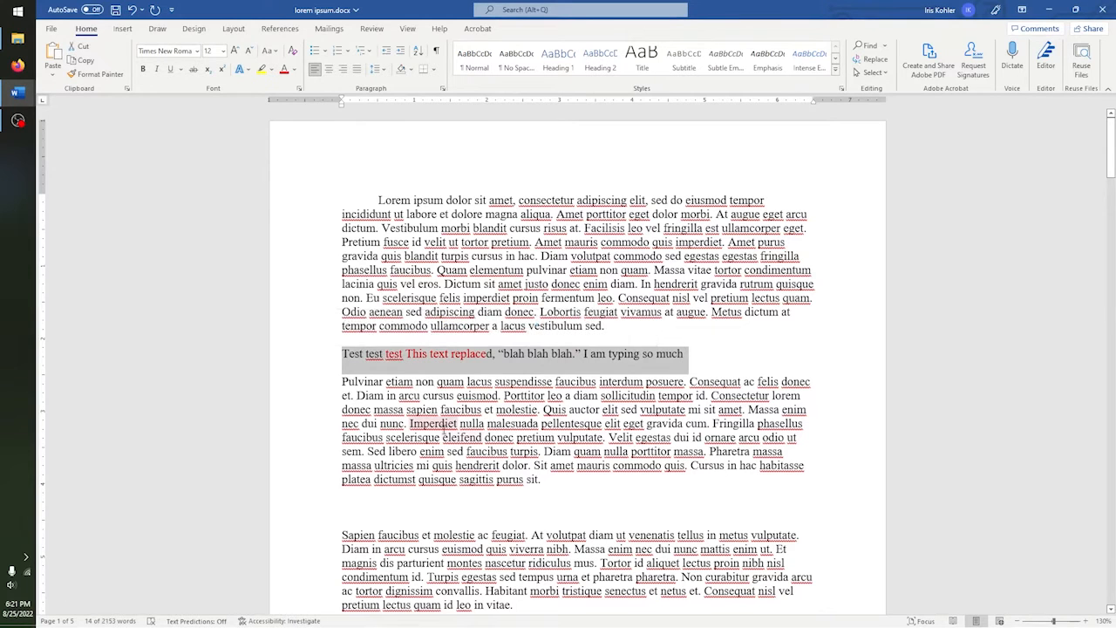
right_click(550, 356)
left_click(581, 416)
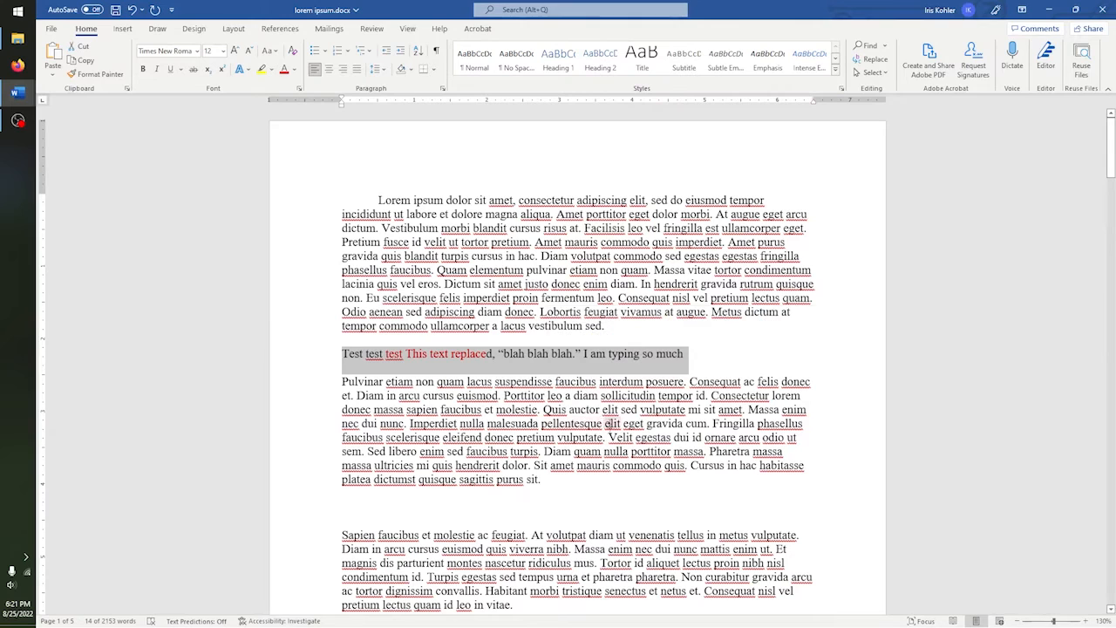
- Try pasting the partly red line with its source formatting into the blank paragraph before "Sapien faucibus"
left_click(350, 509)
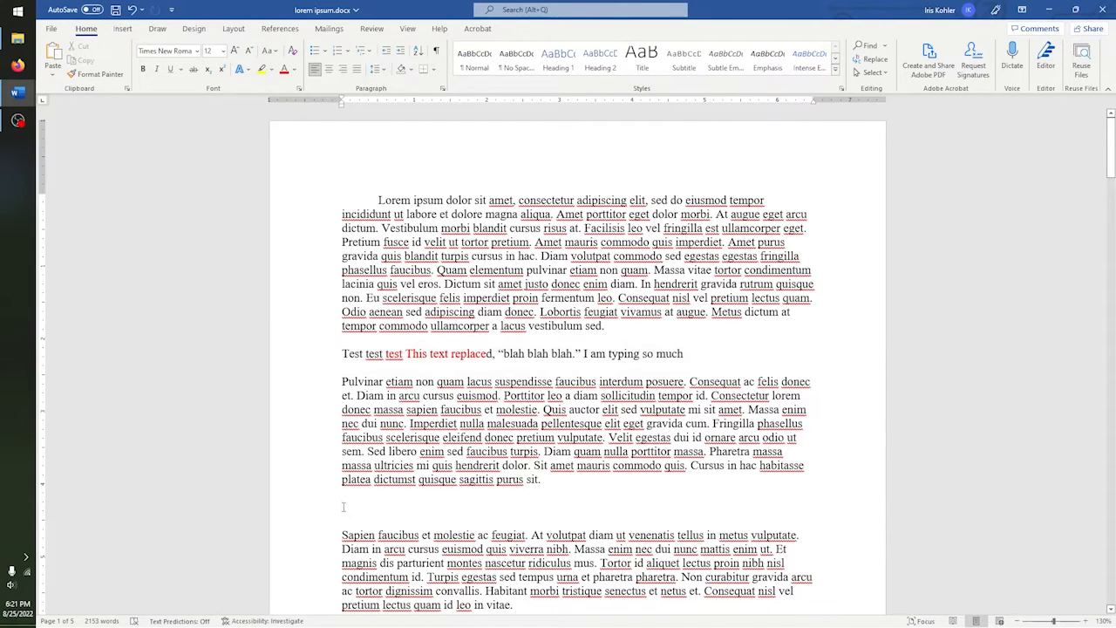
right_click(343, 506)
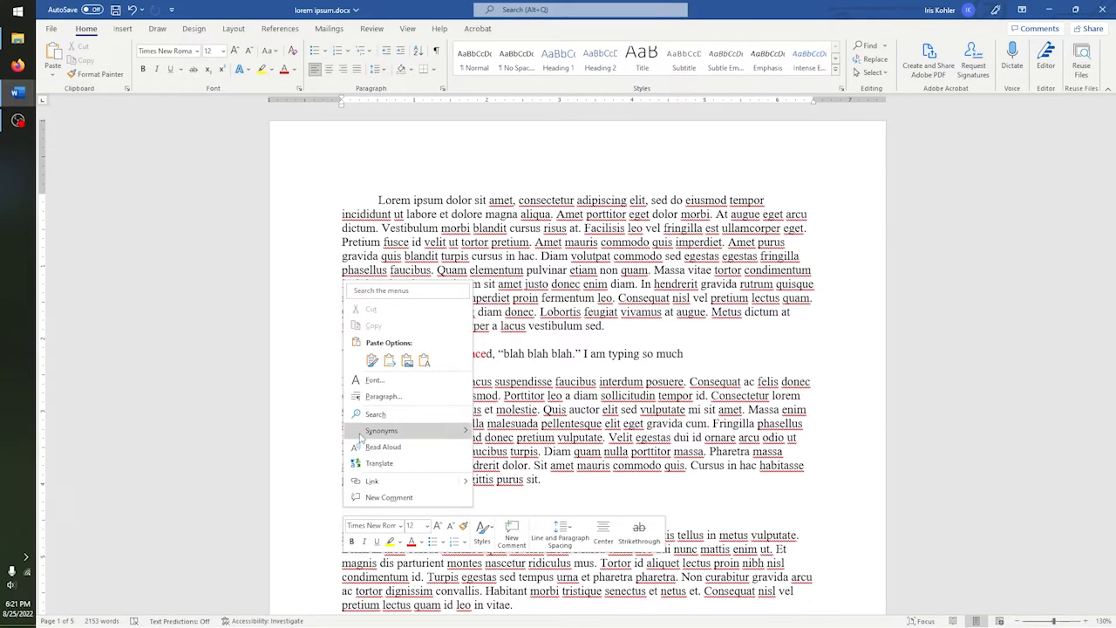
left_click(372, 360)
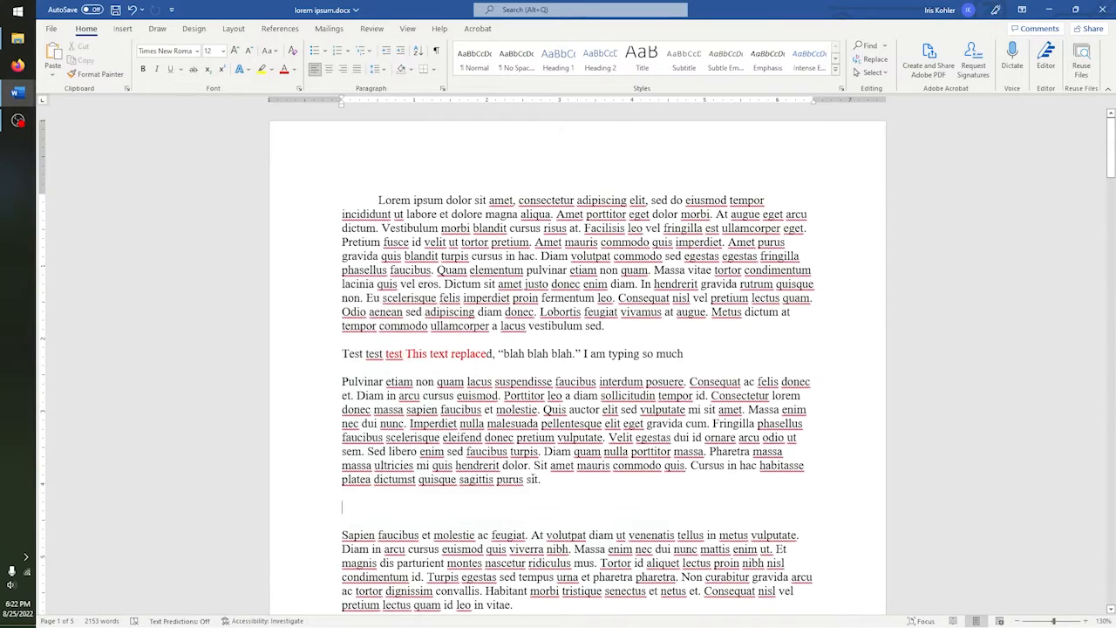
- Italicize the "Pulvinar etiam" and "Sapien faucibus" paragraphs together with the blank paragraph between them
scroll(344, 380, "down", 2)
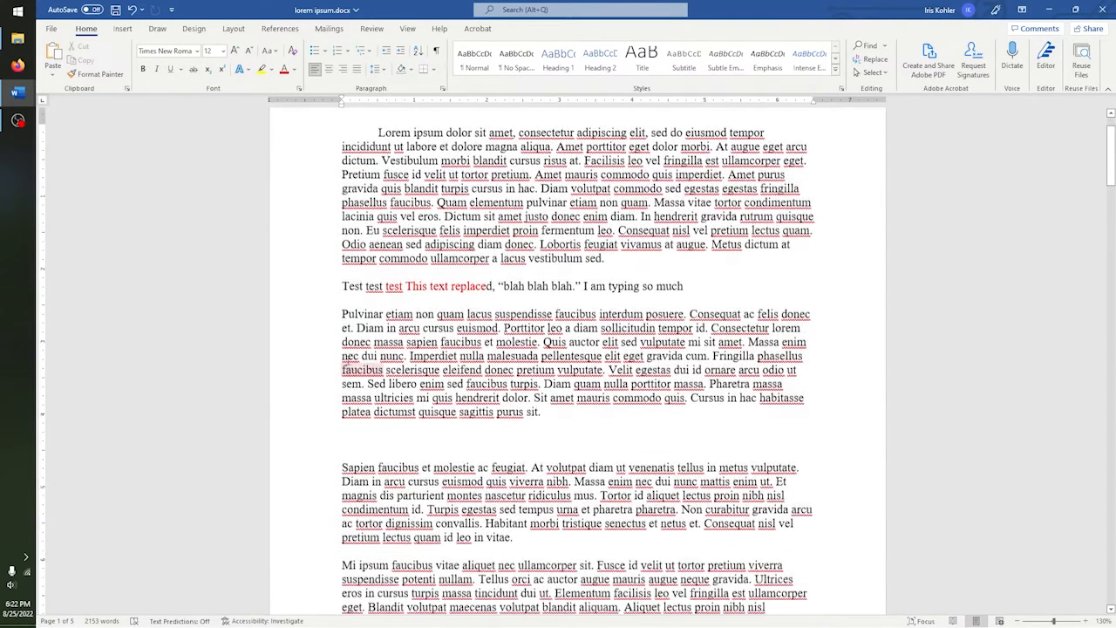
left_click_drag(342, 311, 549, 533)
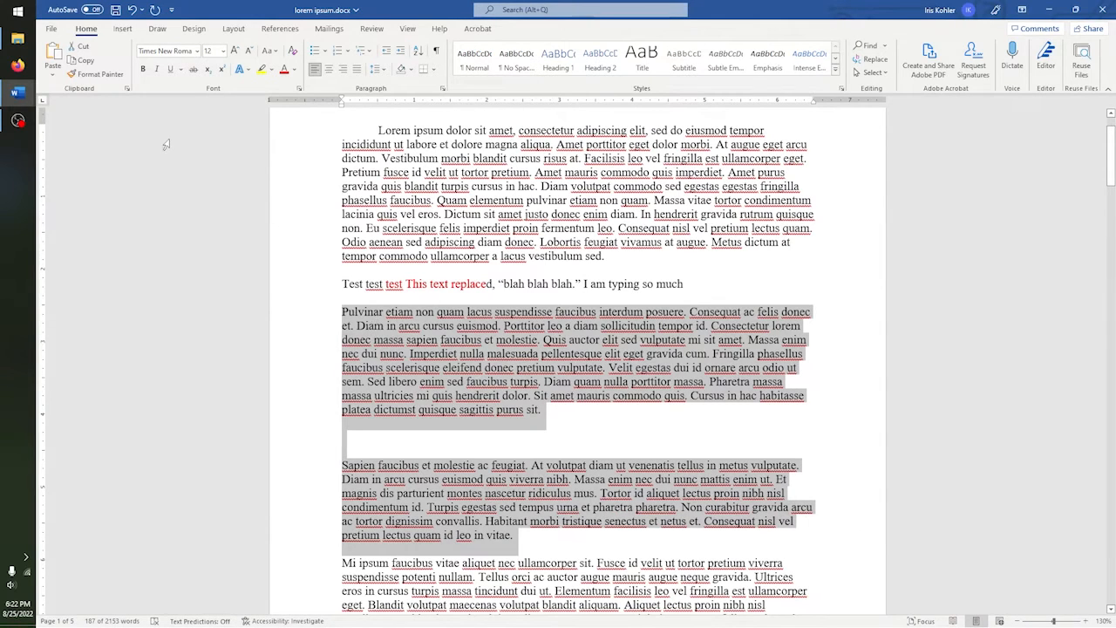
left_click(156, 69)
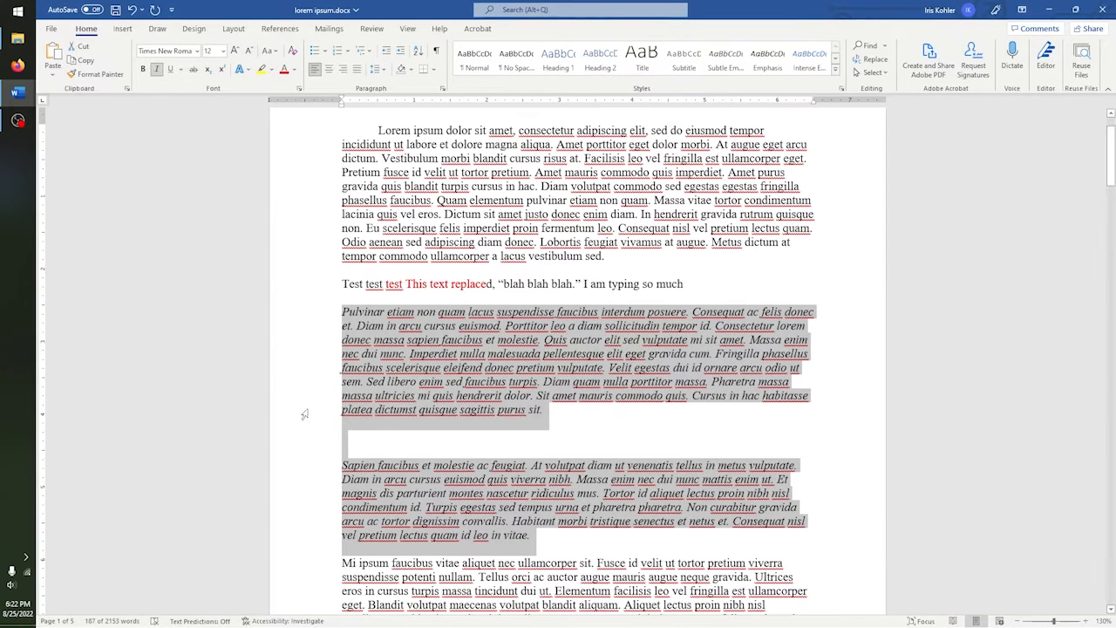
- Paste the copied line into the blank paragraph between the italic paragraphs using the Keep Text Only option
left_click(357, 438)
right_click(343, 438)
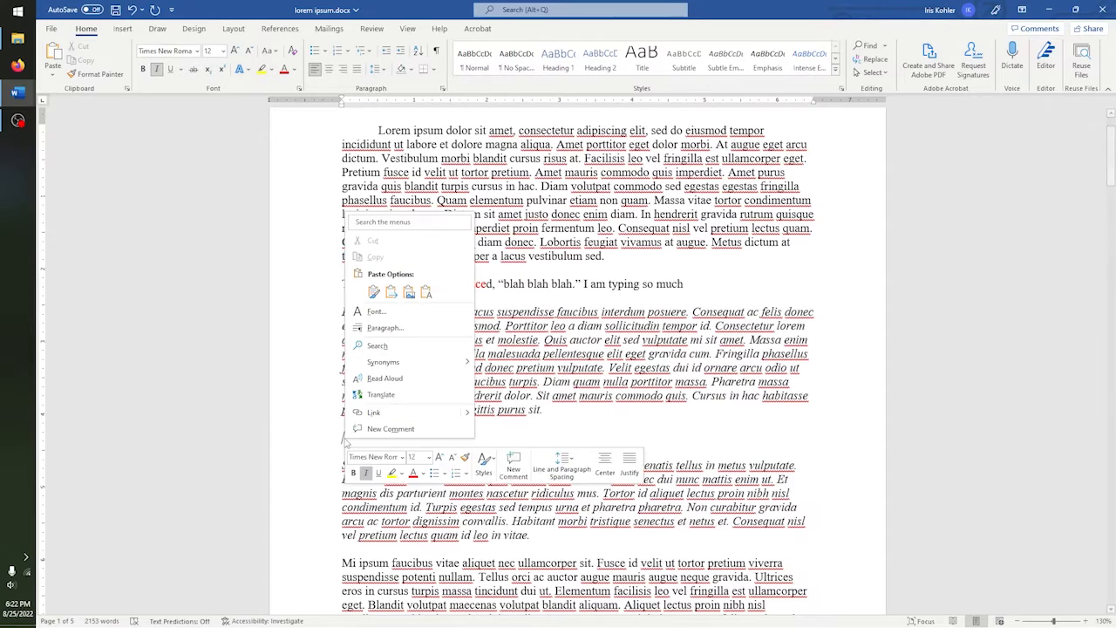
left_click(374, 293)
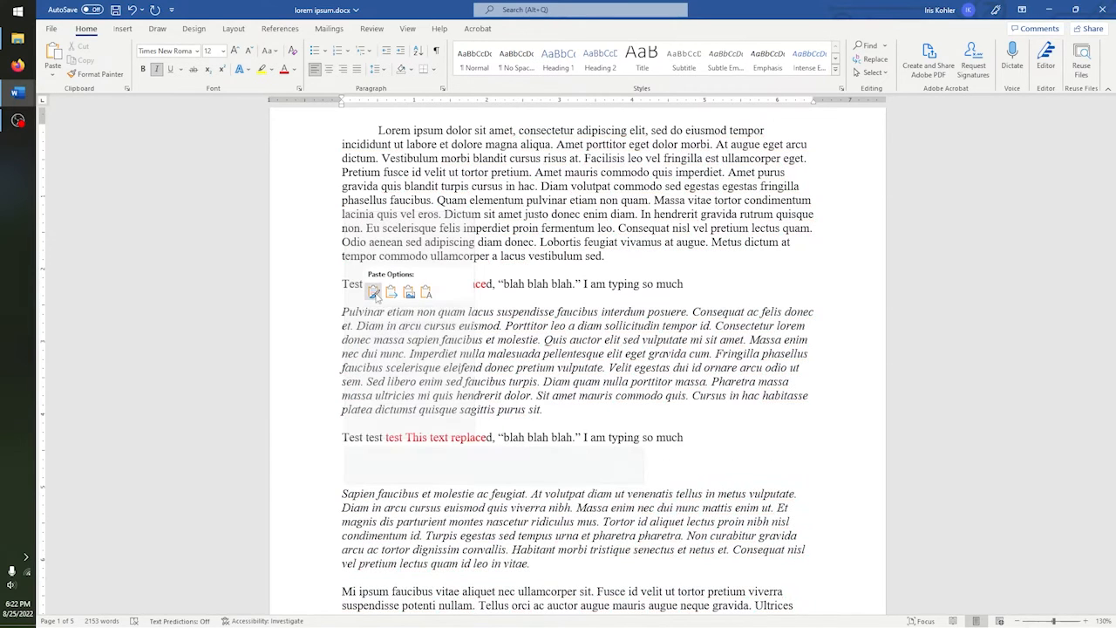
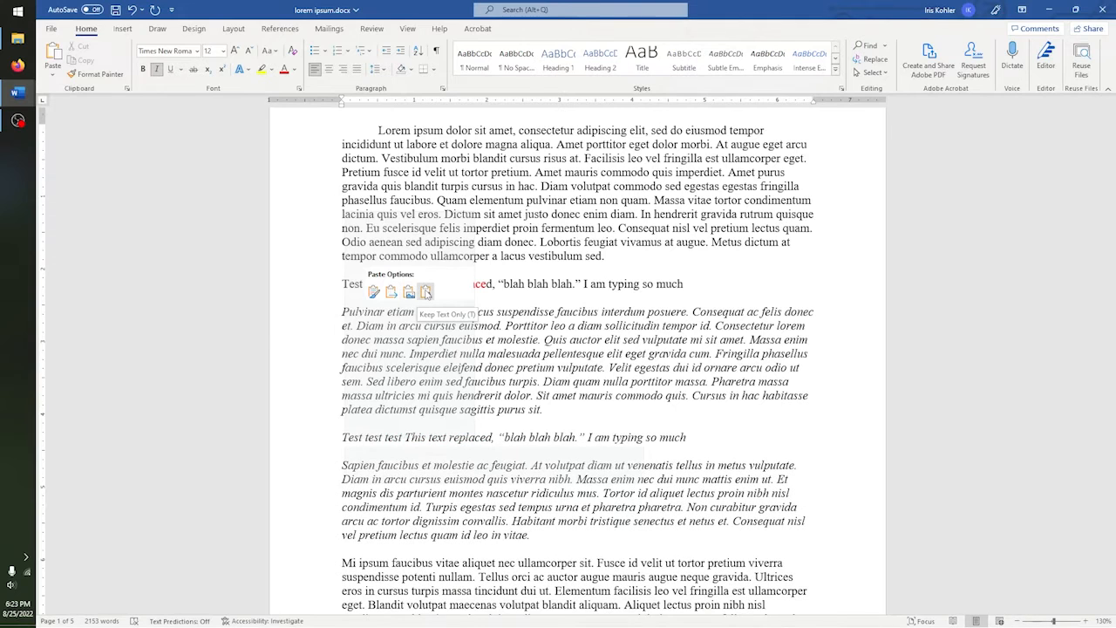
left_click(426, 292)
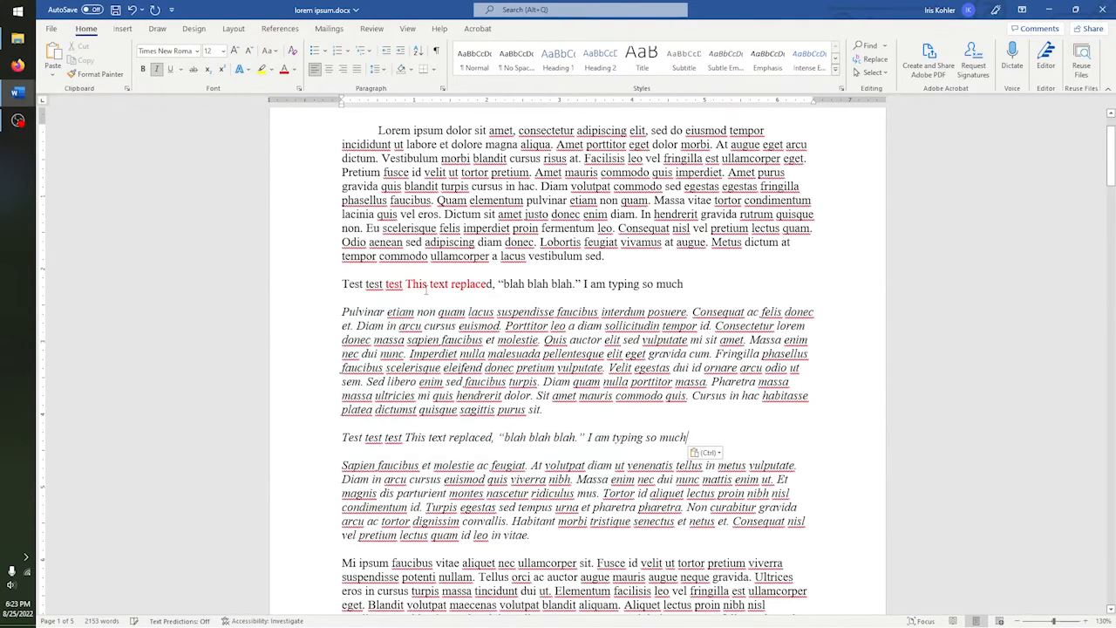
- Remove the italics from the "Pulvinar etiam" paragraph, the pasted test line and the "Sapien faucibus" paragraph
left_click(718, 428)
left_click_drag(534, 535, 514, 521)
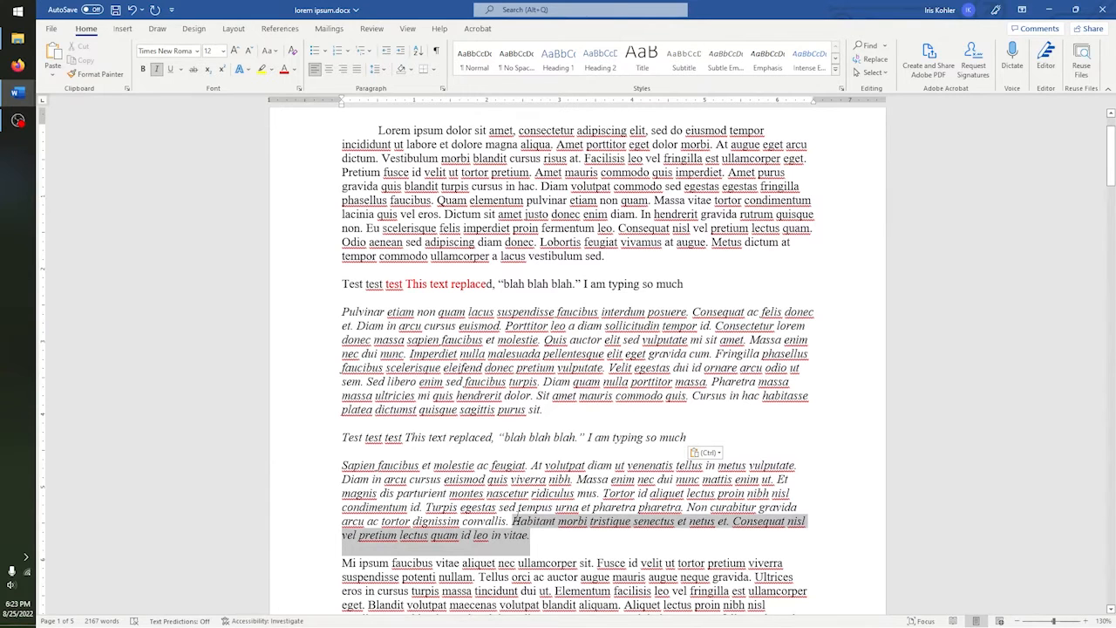
left_click(545, 536)
left_click_drag(544, 535, 342, 312)
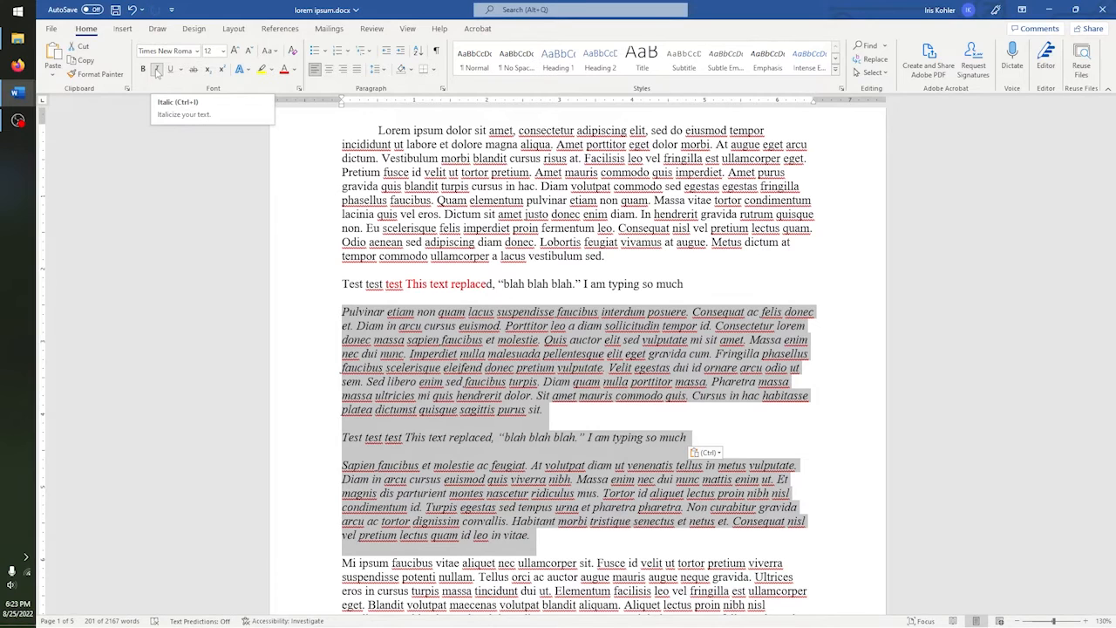
left_click(157, 69)
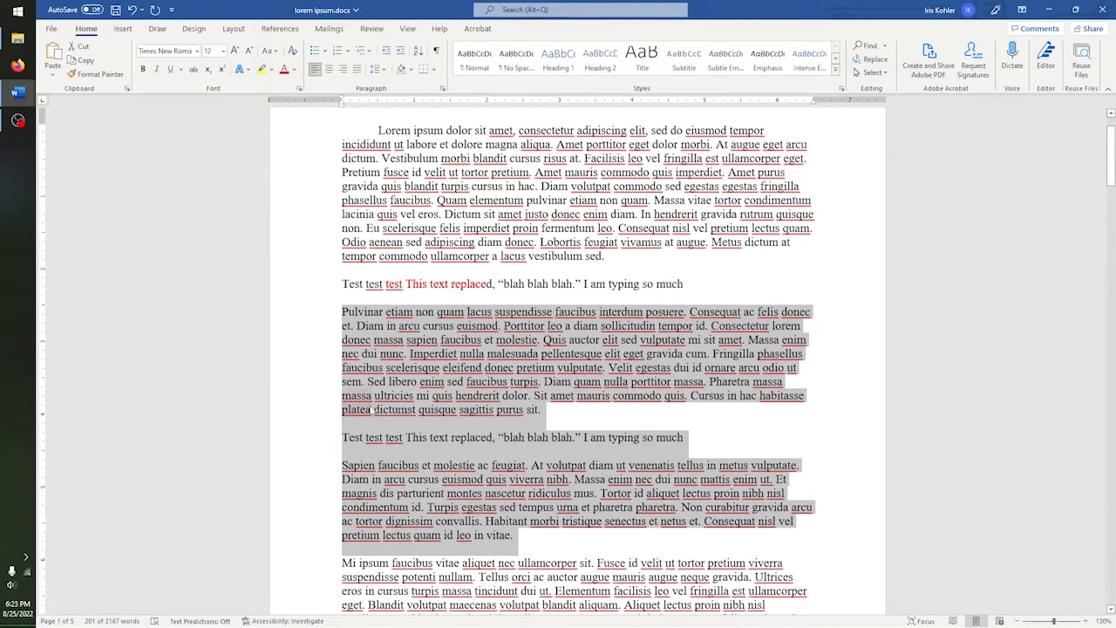
left_click(549, 548)
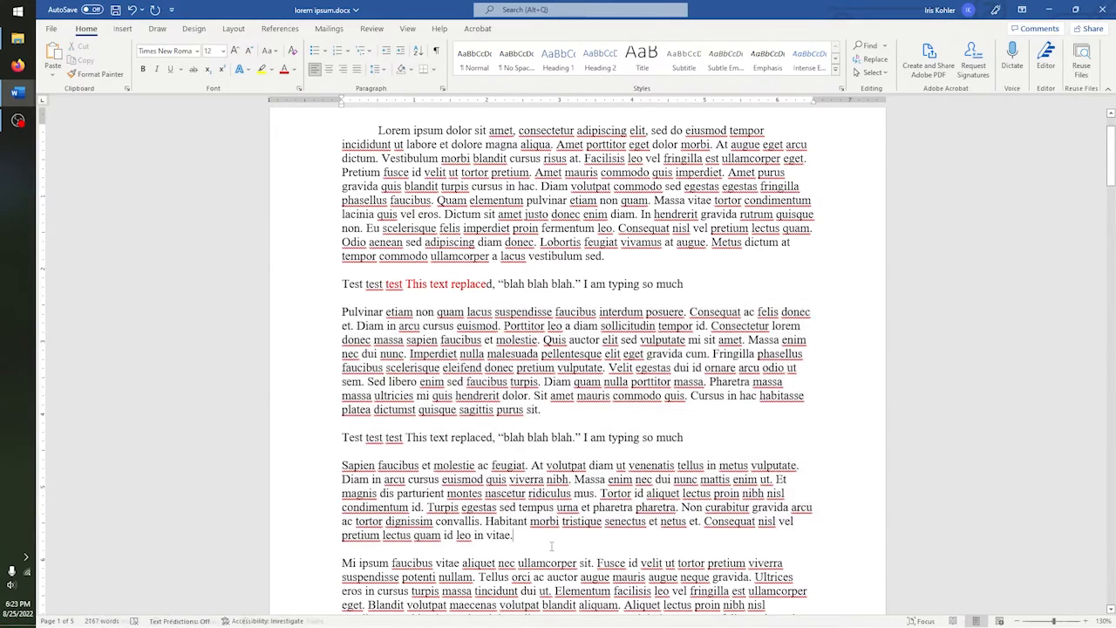
scroll(549, 548, "down", 3)
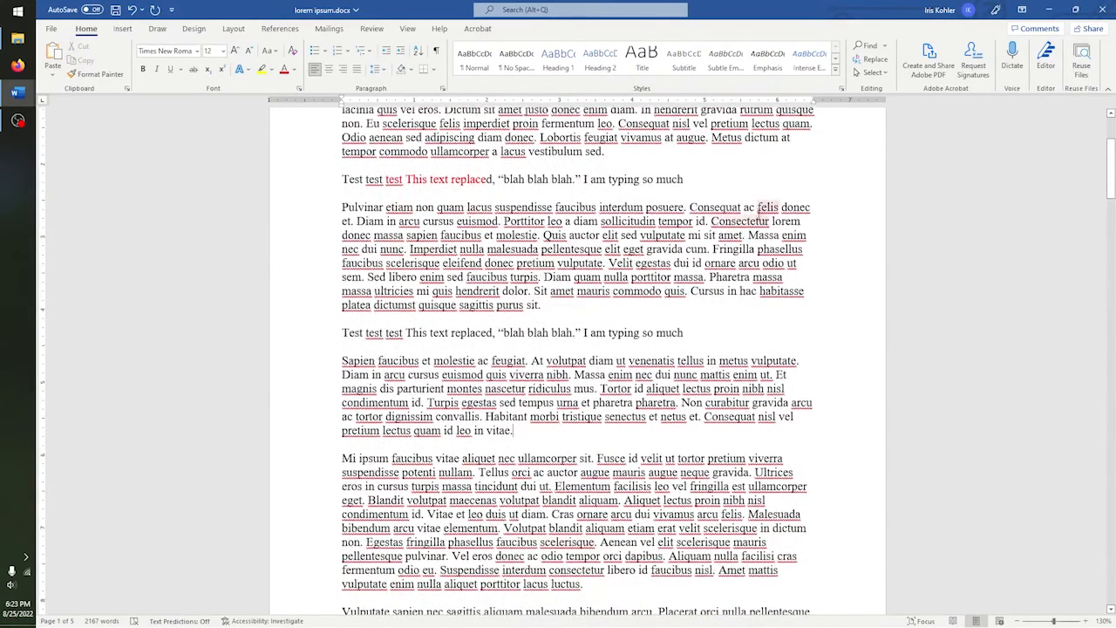
left_click_drag(685, 180, 337, 175)
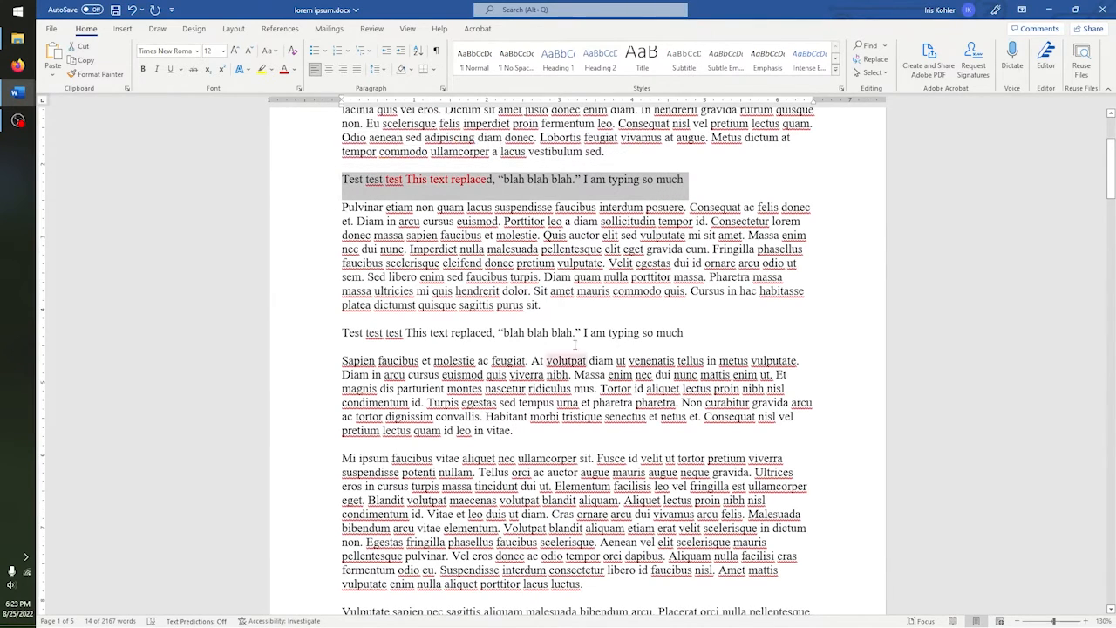
left_click(521, 432)
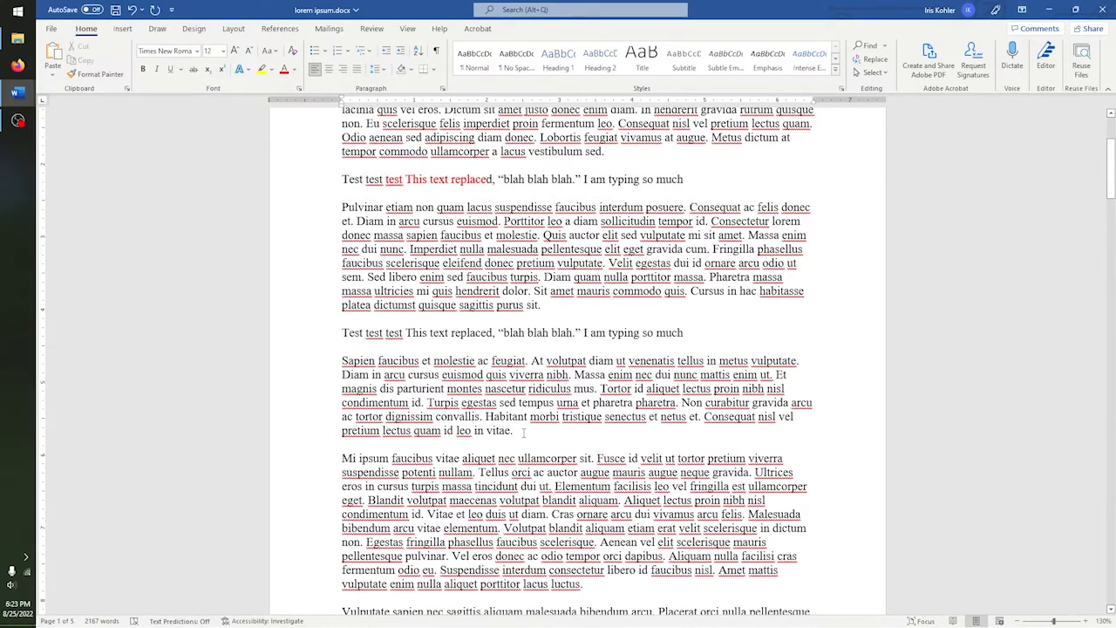
scroll(394, 440, "up", 3)
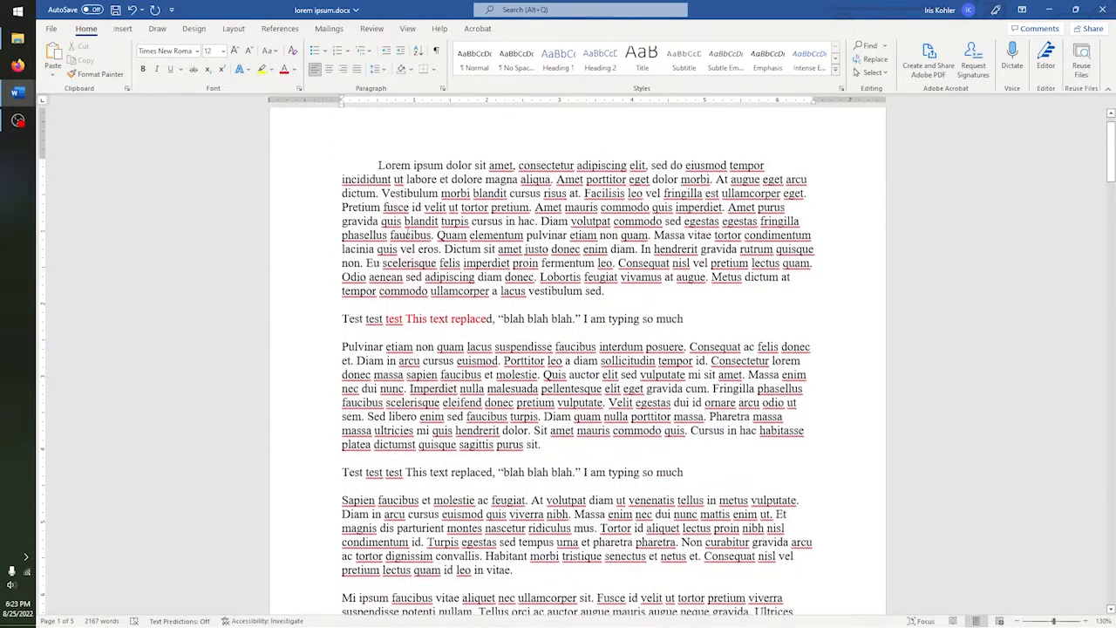
- Insert a blank paragraph between the "Sapien faucibus" and "Mi ipsum" paragraphs
scroll(436, 436, "down", 2)
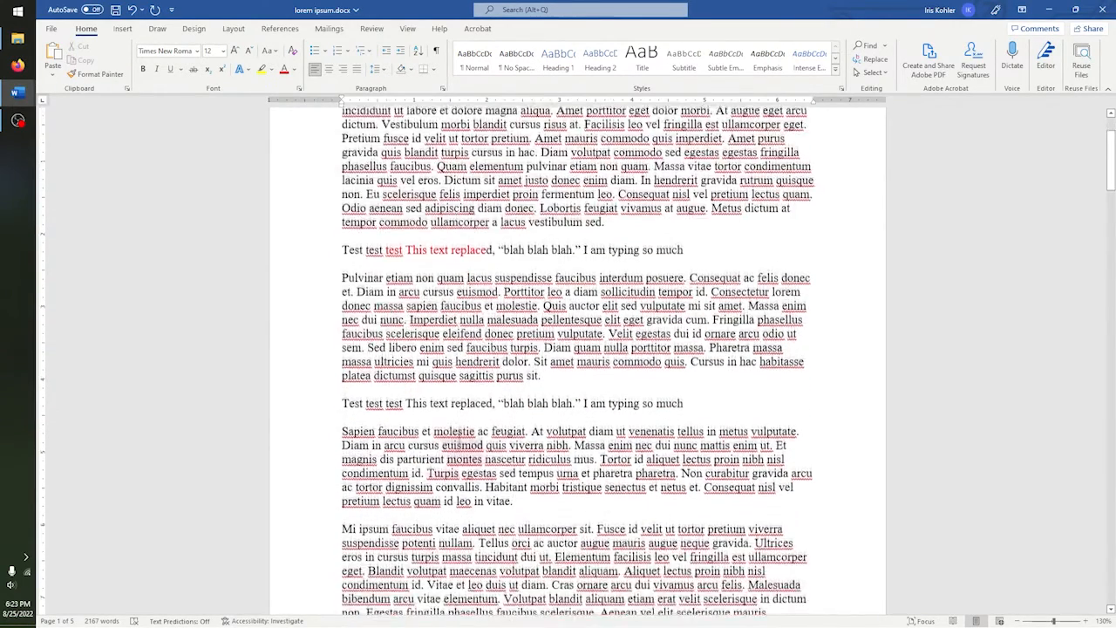
scroll(506, 541, "down", 1)
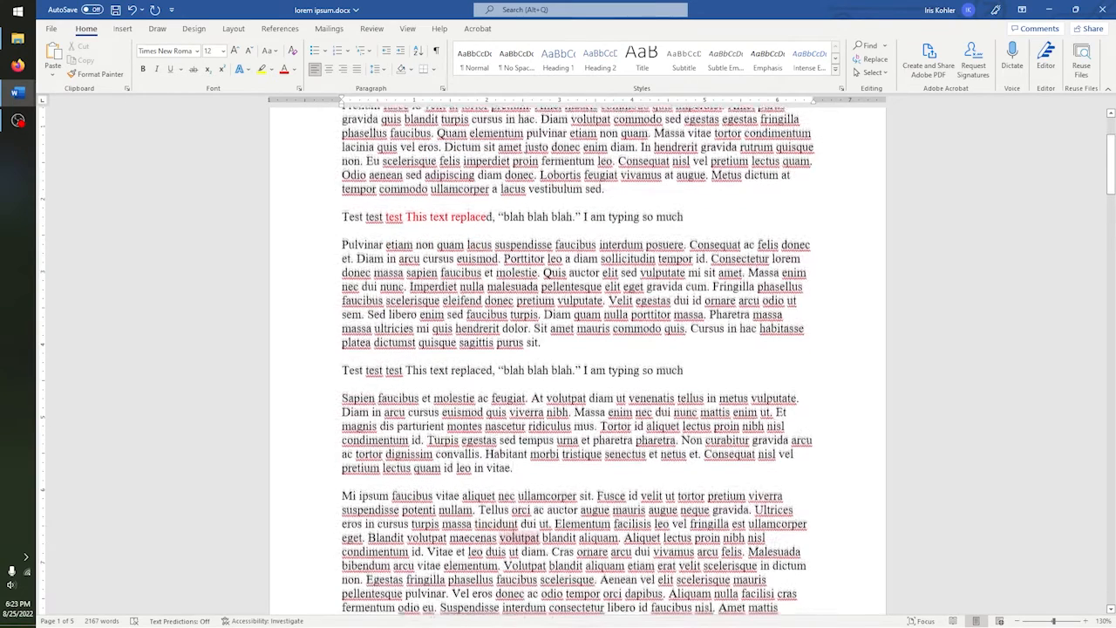
left_click(530, 465)
key("Return")
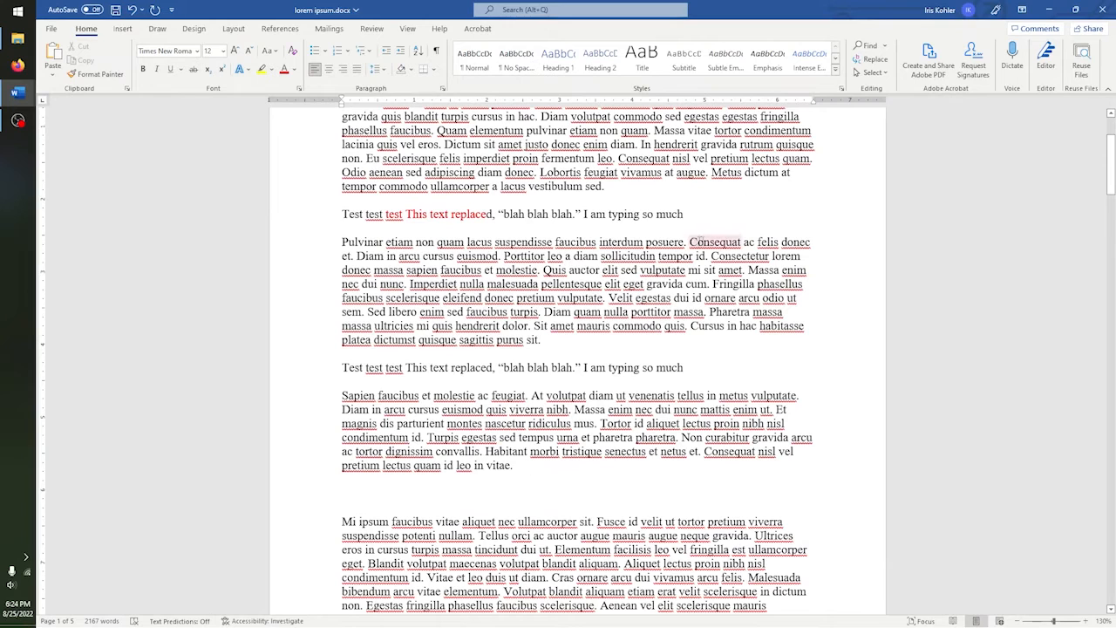
- Cut the partly red "Test test test" line located above the "Pulvinar etiam" paragraph
left_click_drag(711, 216, 340, 218)
key("ctrl+c")
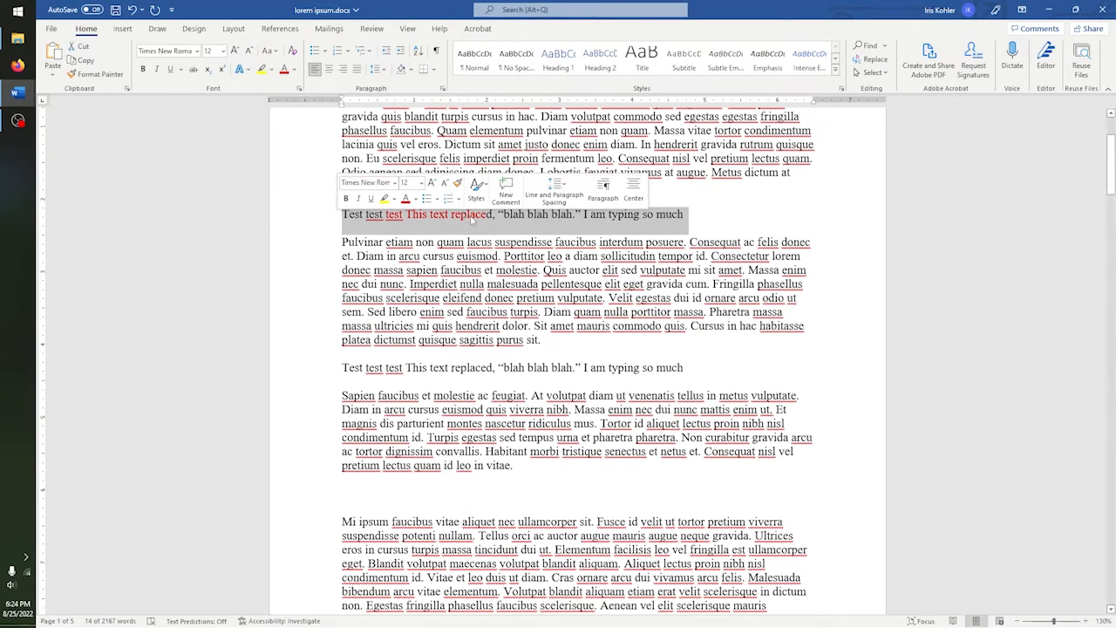
right_click(473, 223)
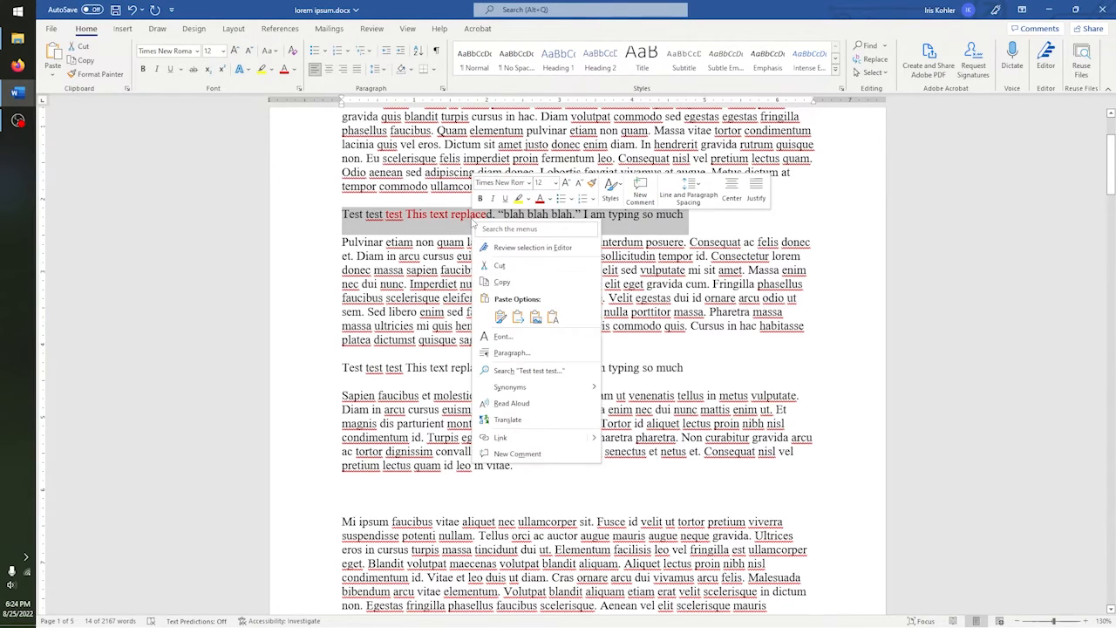
left_click(509, 266)
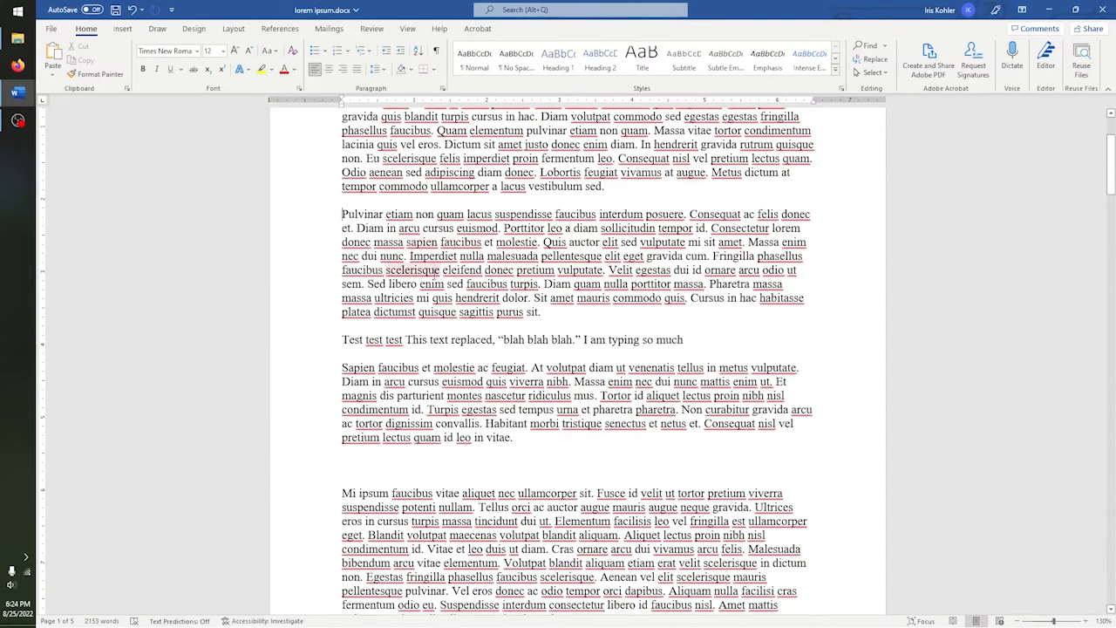
- Paste the cut line with its source formatting into the blank paragraph before "Mi ipsum" and remove the extra empty line below it
left_click(346, 465)
right_click(347, 465)
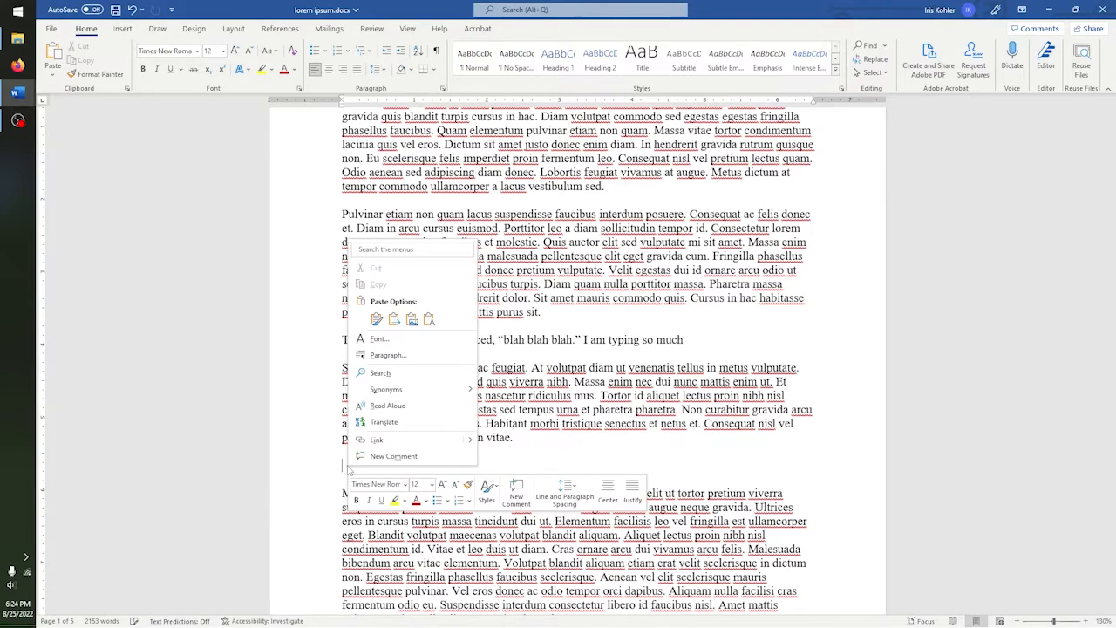
left_click(377, 320)
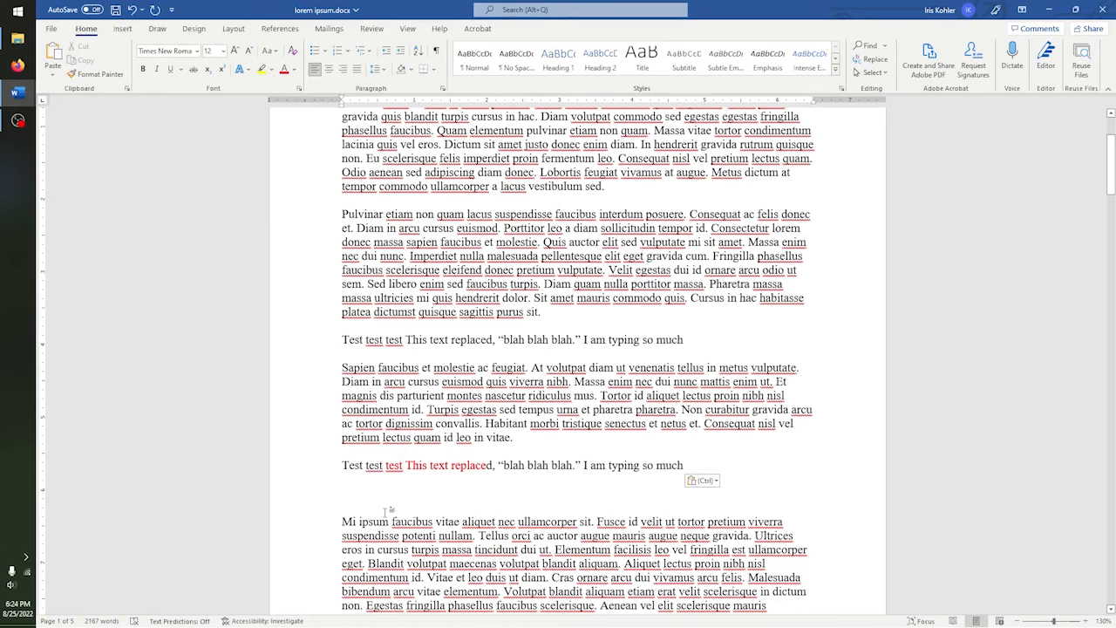
key("BackSpace")
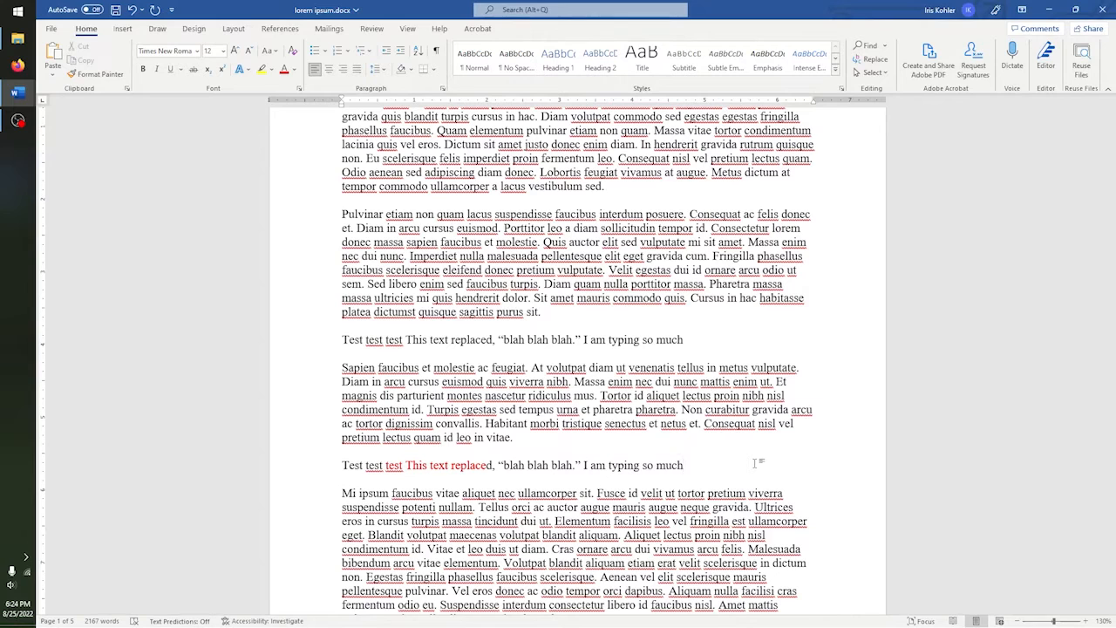
left_click_drag(684, 464, 322, 462)
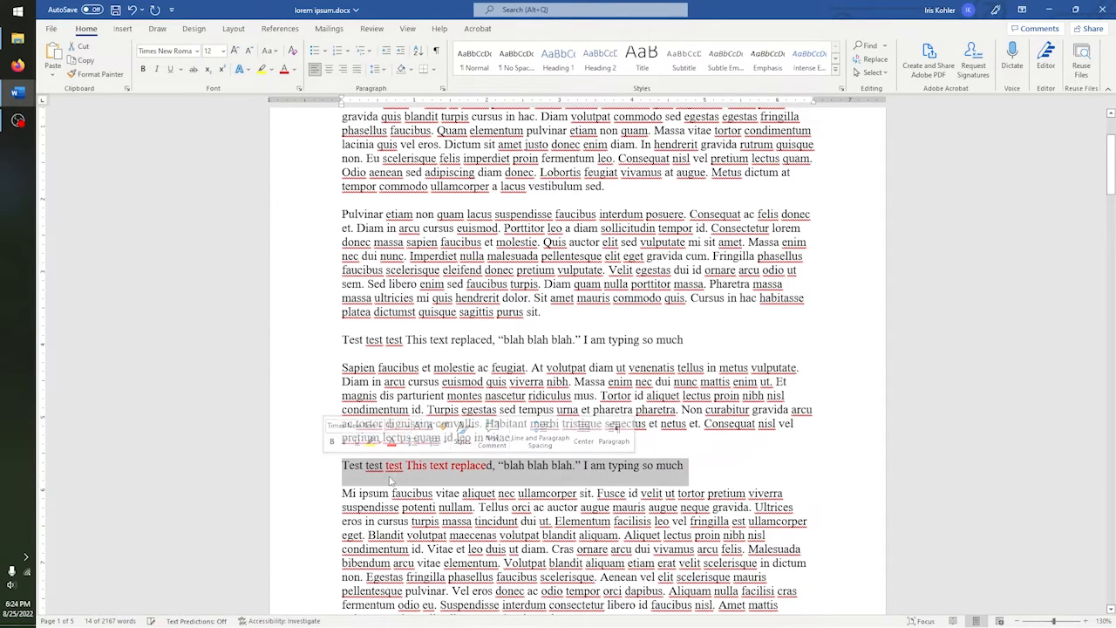
left_click(439, 382)
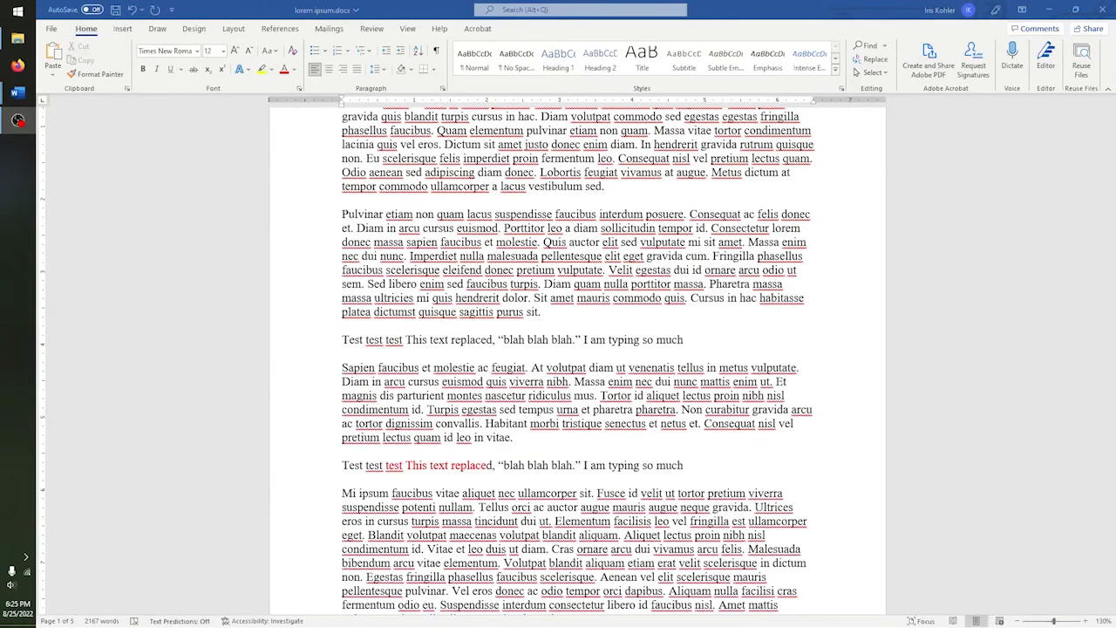
scroll(432, 284, "up", 2)
scroll(431, 284, "up", 1)
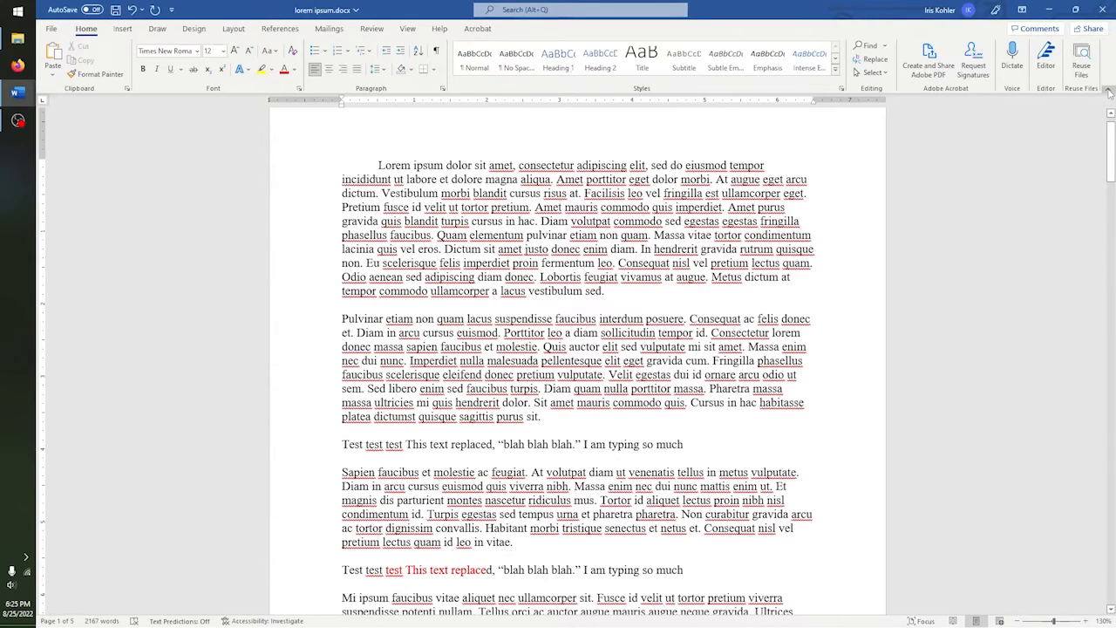
- Collapse the ribbon, temporarily displaying the Home commands, and pin it open again
left_click(1109, 91)
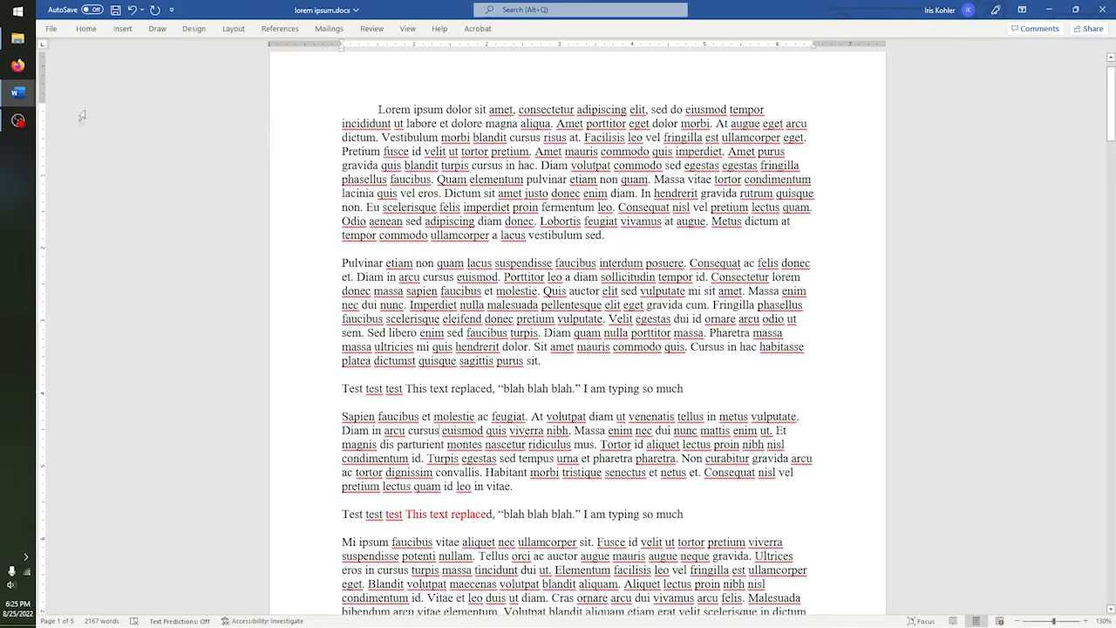
left_click(86, 29)
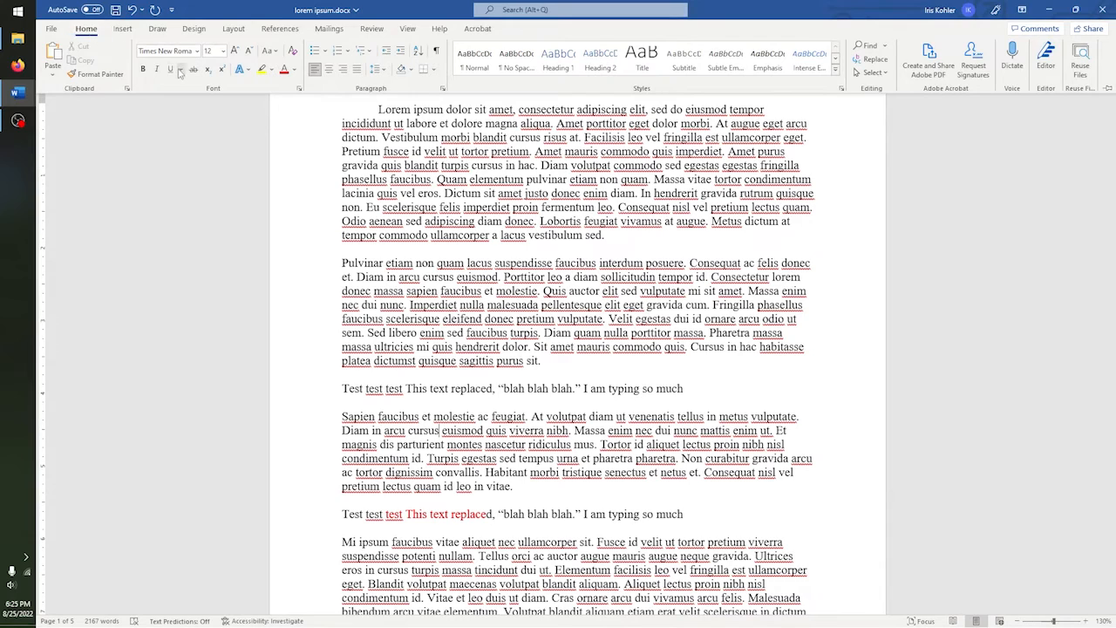
left_click(222, 331)
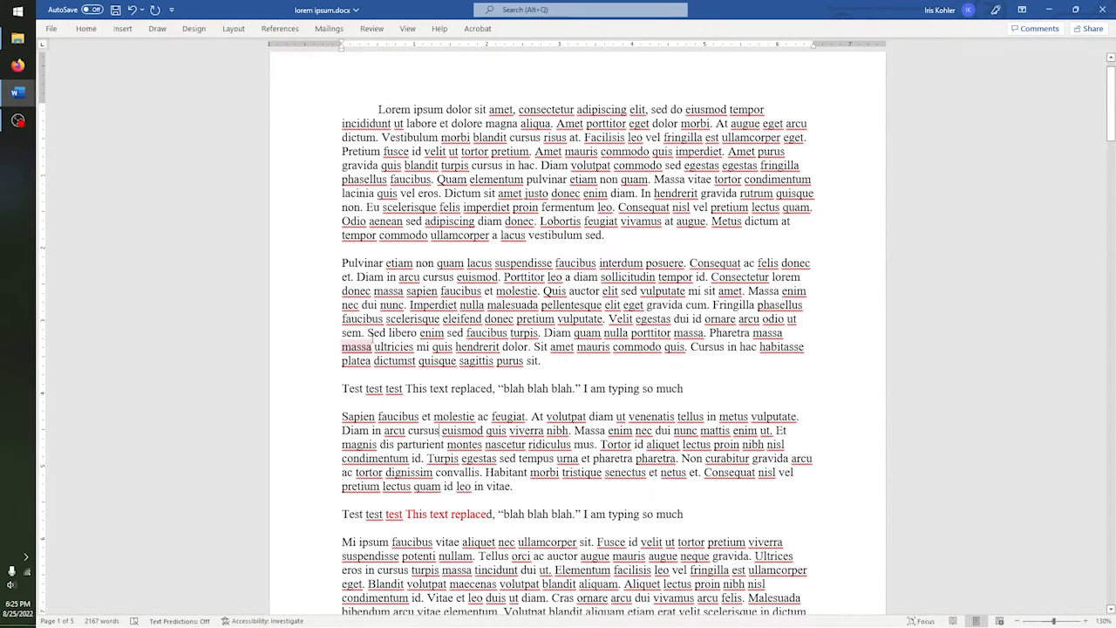
left_click(94, 31)
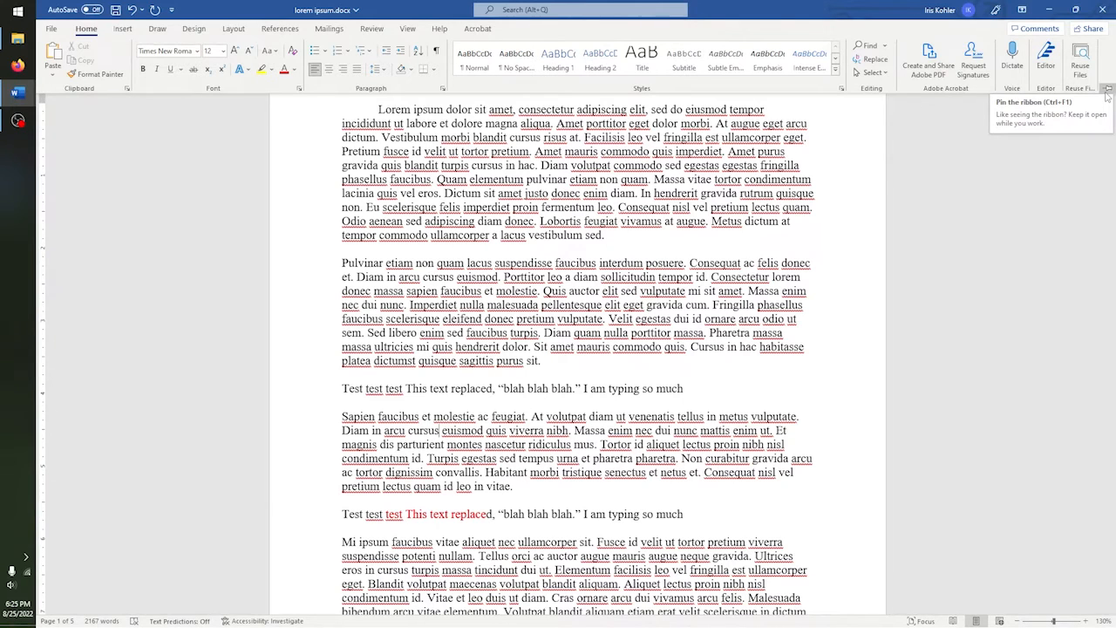
left_click(1108, 91)
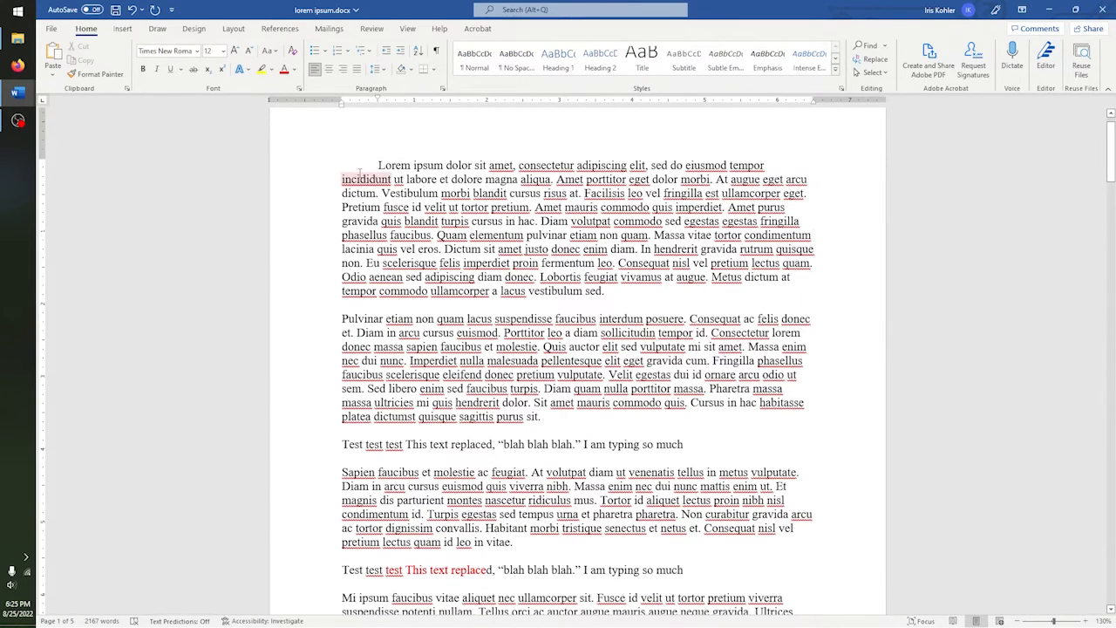
left_click(156, 29)
left_click(194, 28)
left_click(232, 29)
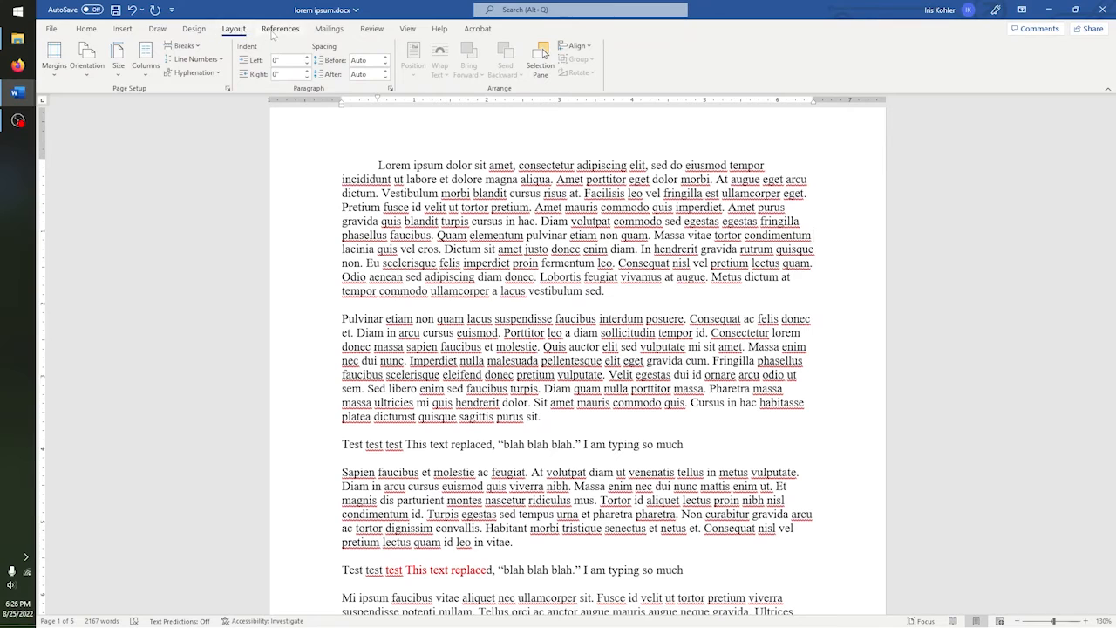
left_click(87, 29)
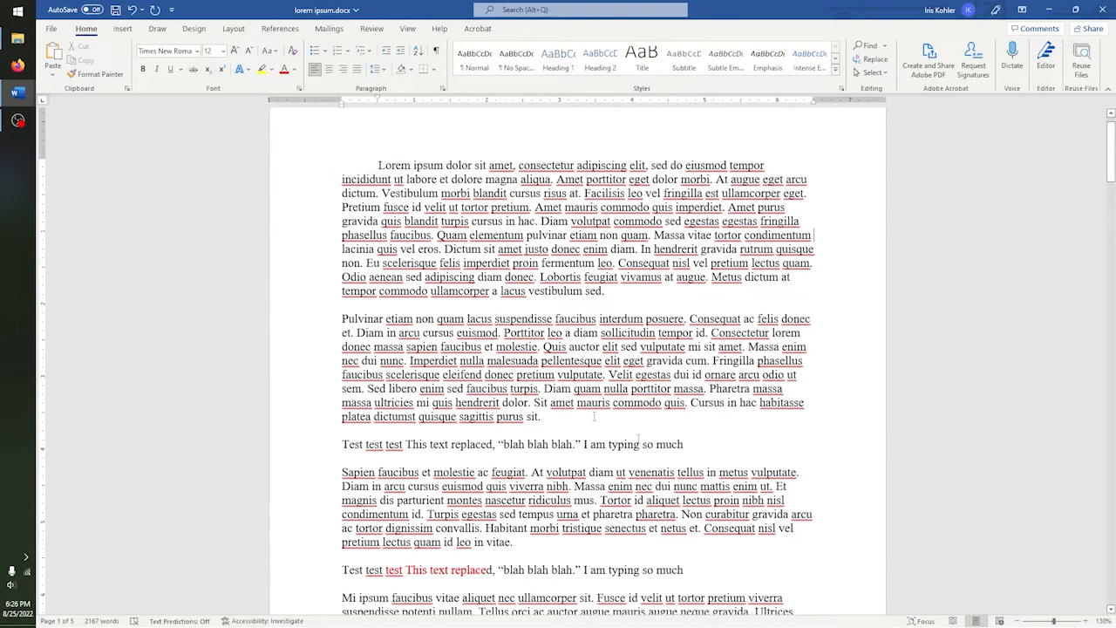
- Try the Aharoni font on the all-black "Test test test" line and undo the font change
key("shift+Home")
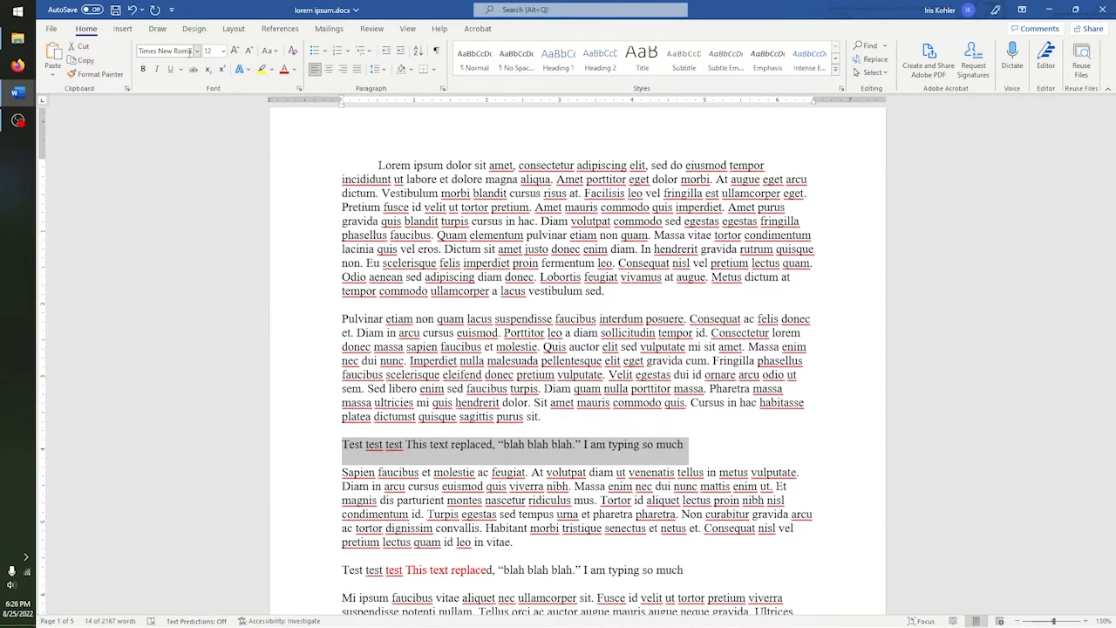
left_click(197, 52)
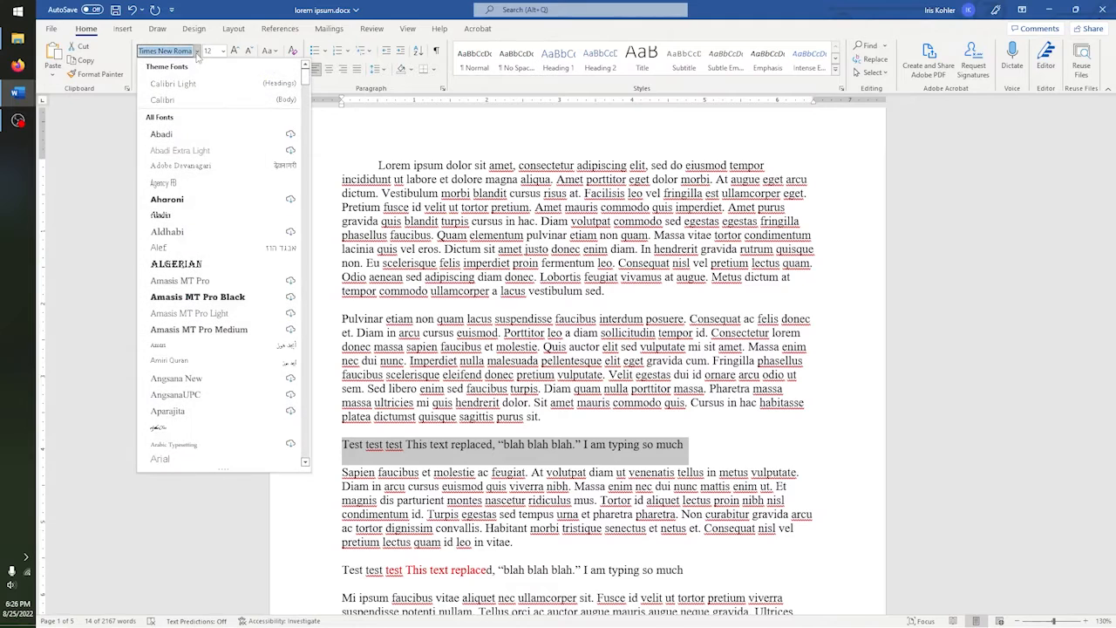
left_click(190, 203)
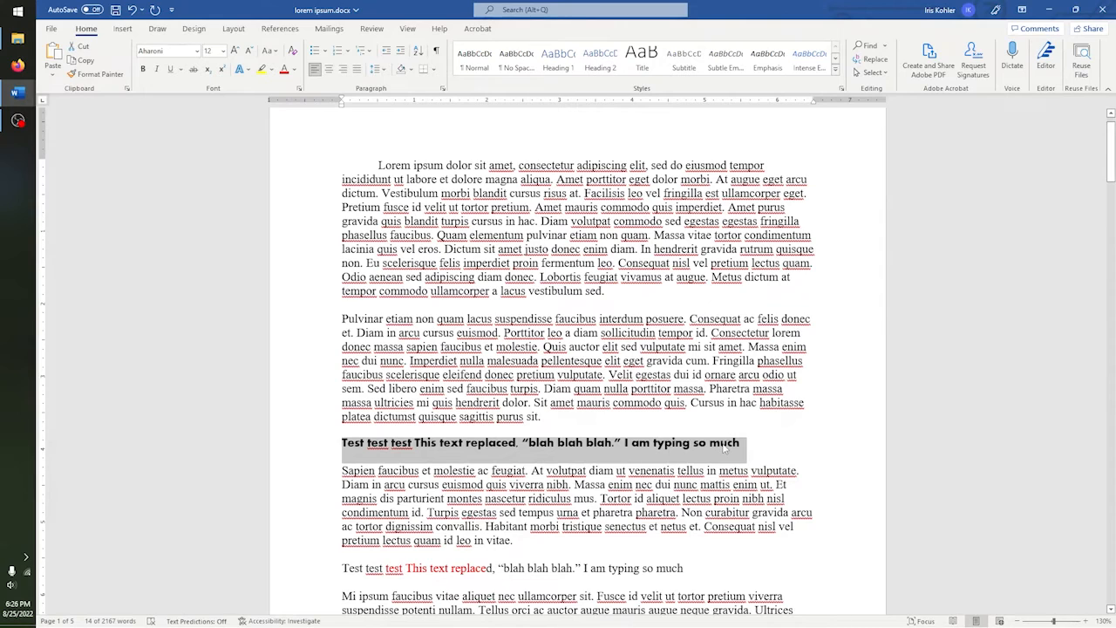
left_click(749, 438)
key("ctrl+z")
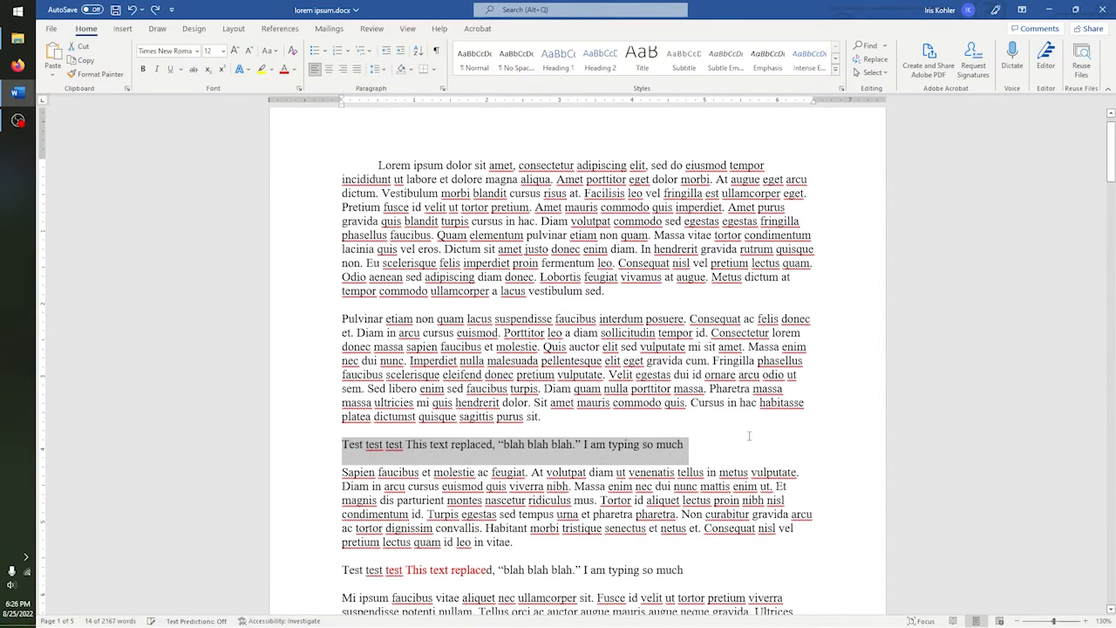
- Apply bold, italic and underline to the all-black "Test test test" line
left_click(671, 417)
left_click_drag(691, 447, 342, 446)
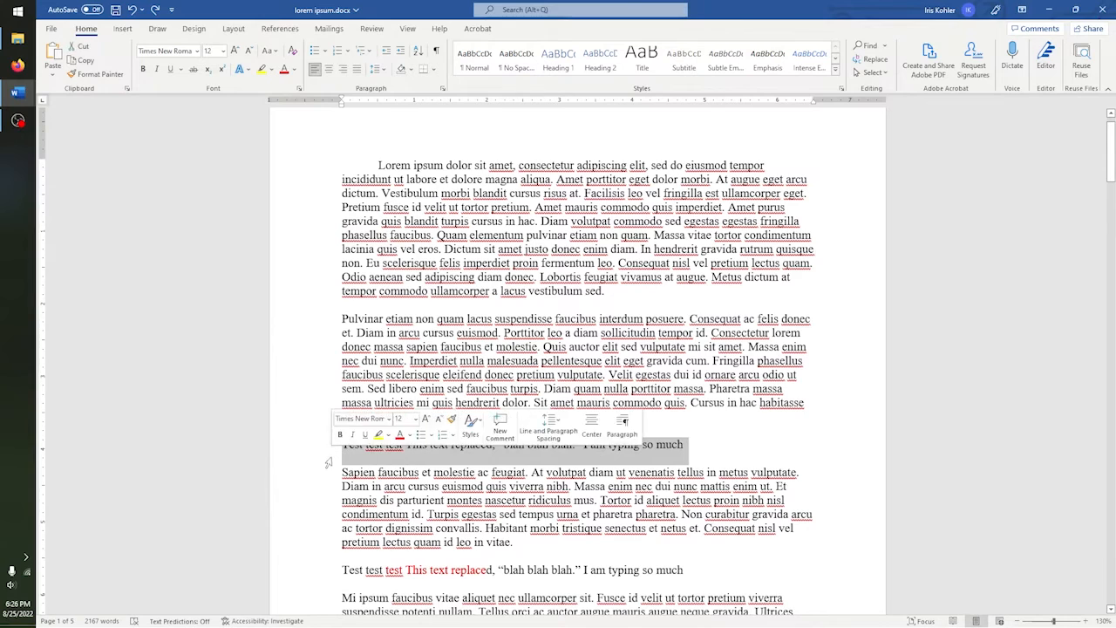
left_click(142, 73)
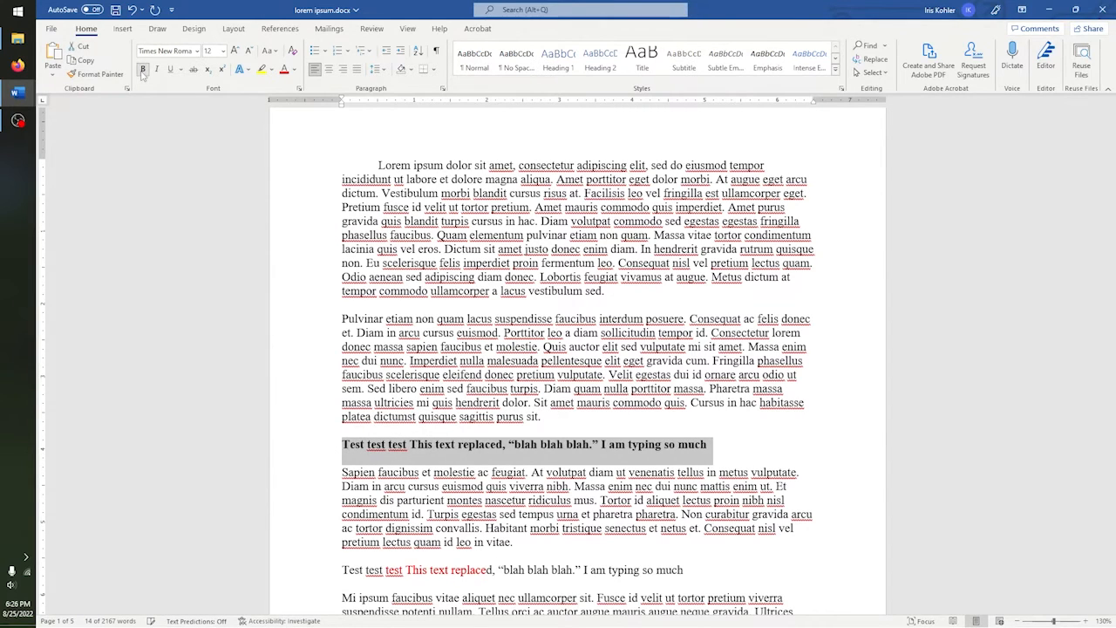
left_click(156, 75)
left_click(170, 69)
- Remove the bold, italic and underline from the all-black "Test test test" line
left_click(143, 70)
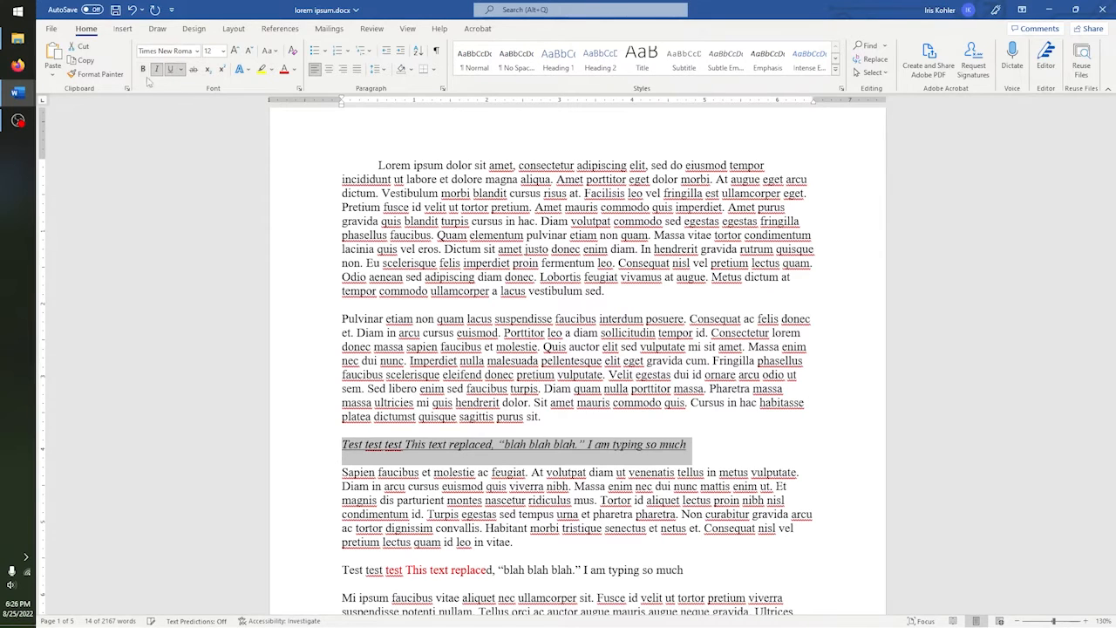
left_click(156, 70)
left_click(170, 70)
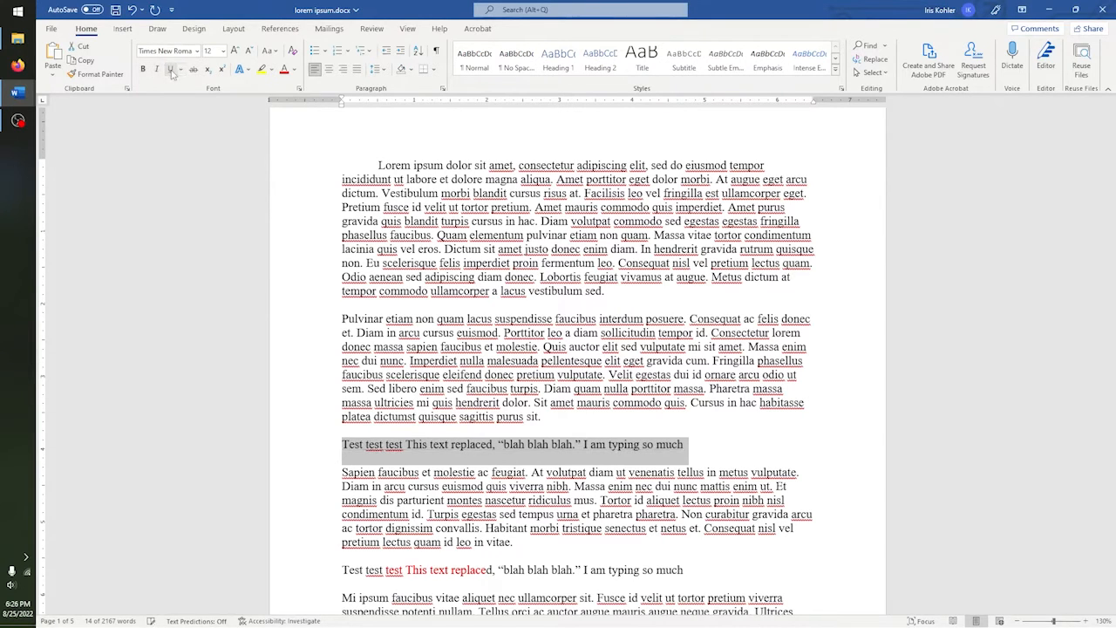
- Try a single underline and a strikethrough on the all-black "Test test test" line, removing each one again
left_click(181, 70)
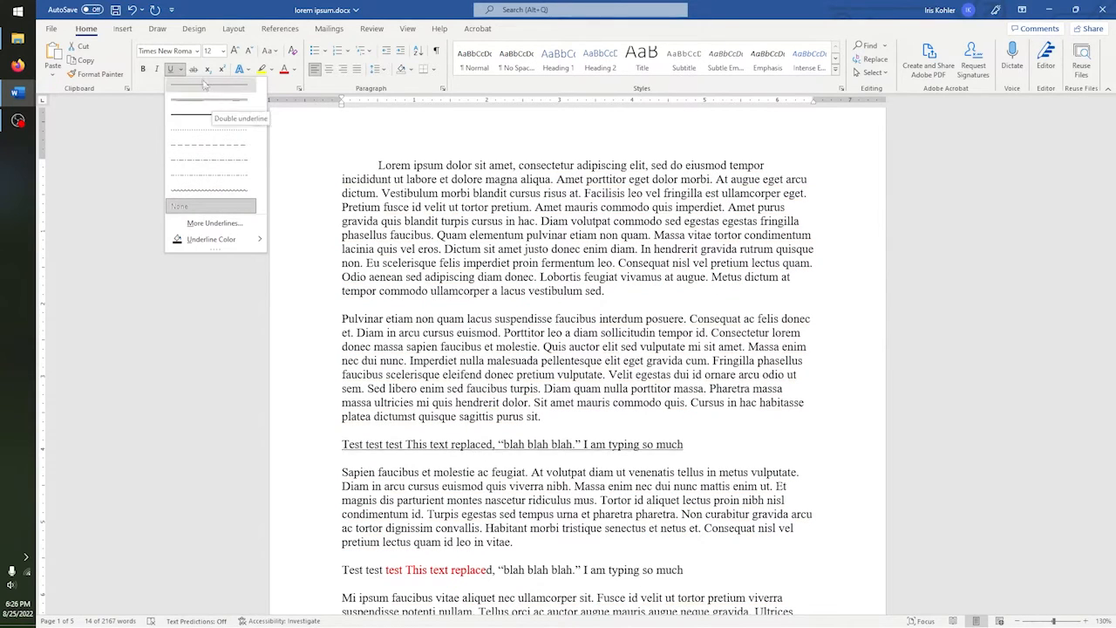
left_click(176, 69)
left_click(172, 69)
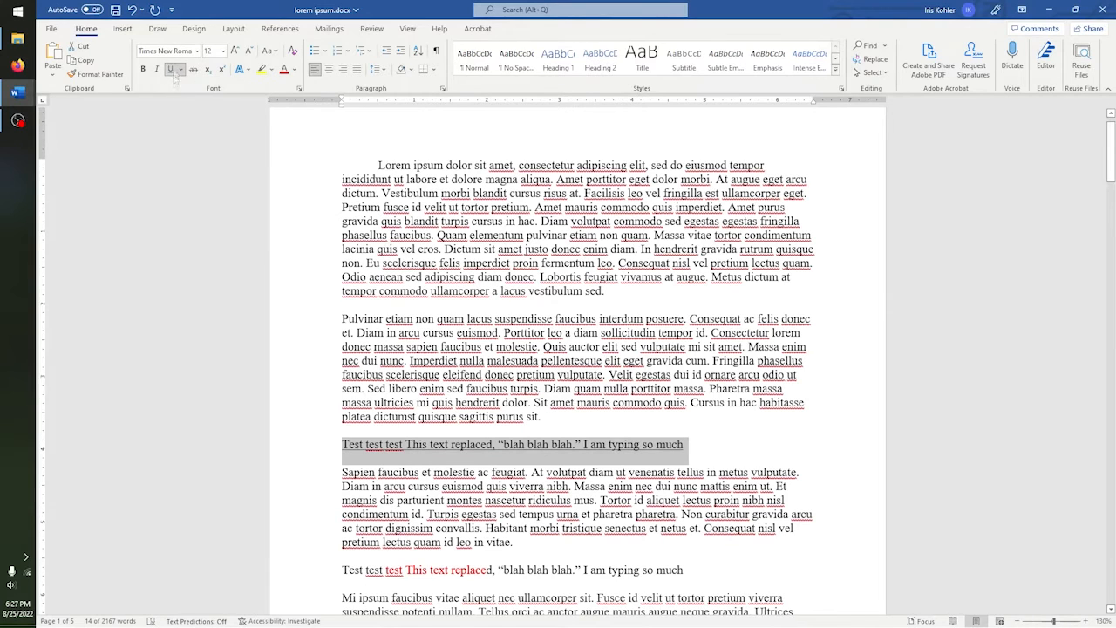
left_click(170, 69)
left_click(193, 69)
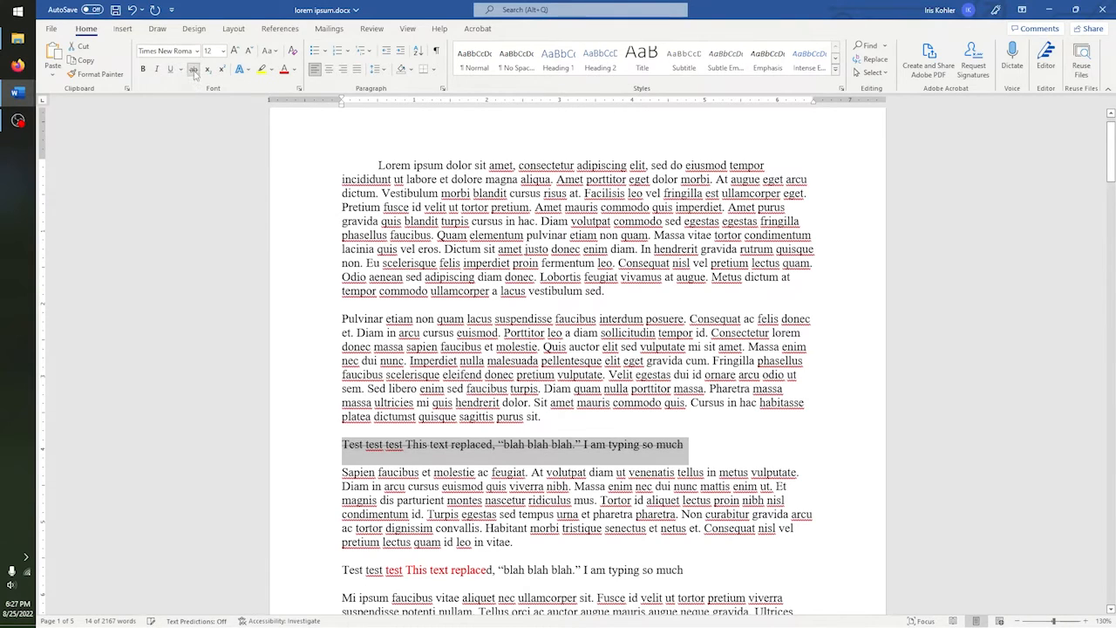
left_click(194, 70)
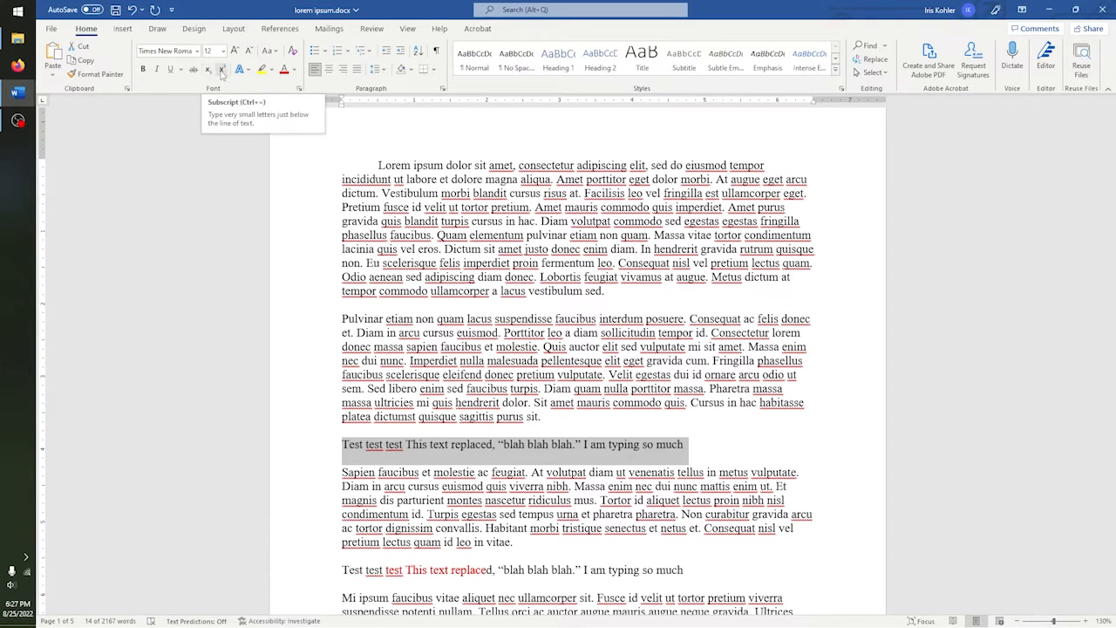
- Try adding superscript "test test test" at the end of the all-black test line and delete it again
left_click(689, 448)
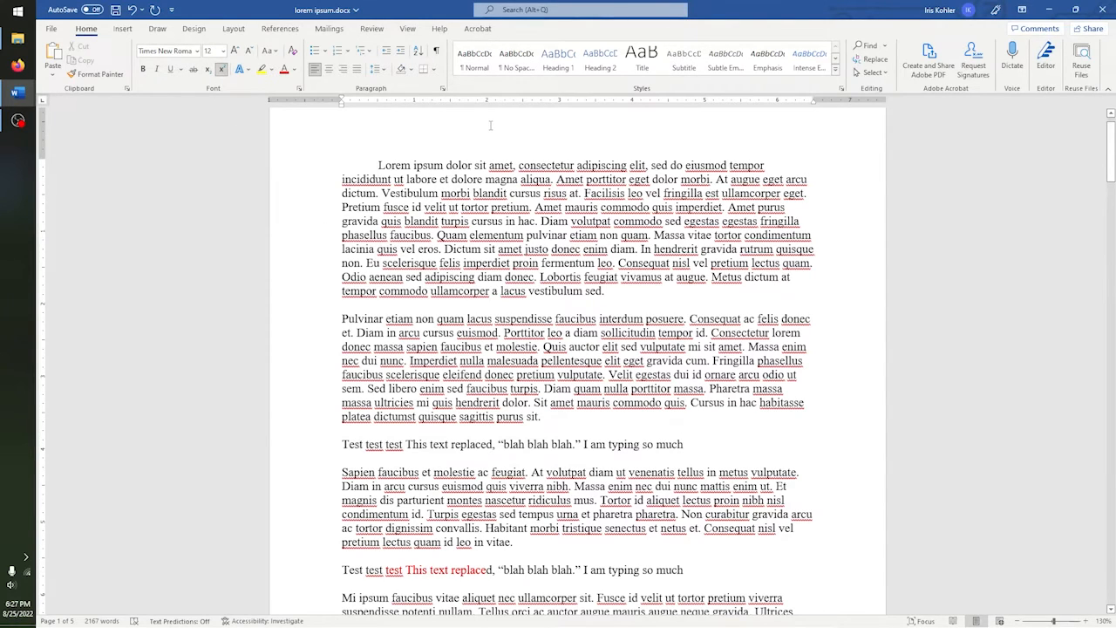
type("test test test")
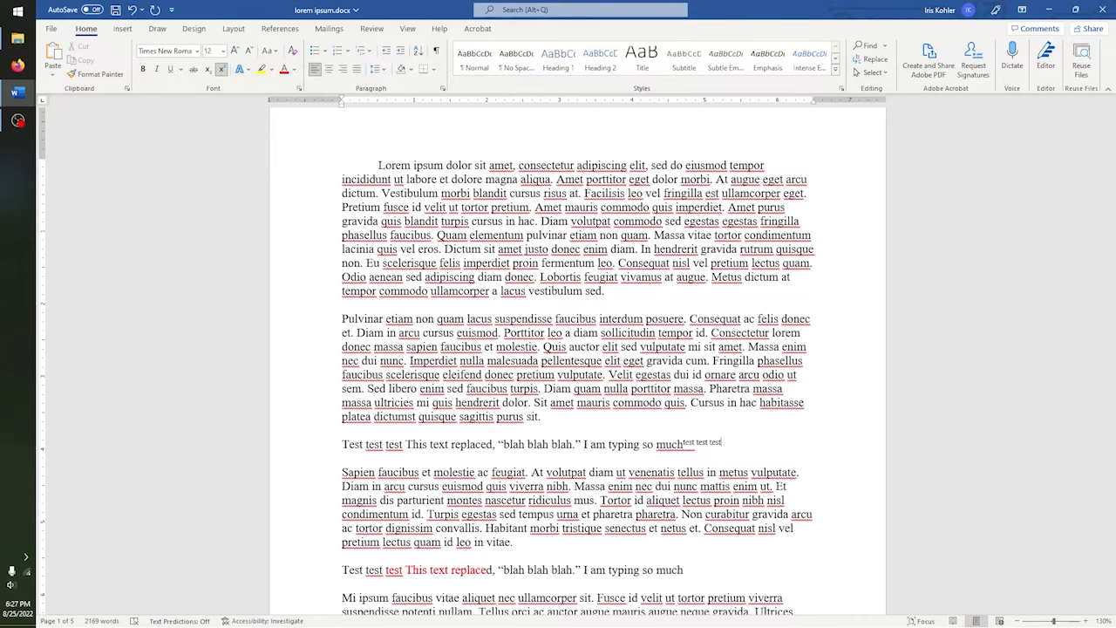
key("BackSpace")
key("BackSpace")
key("BackSpace")
key("BackSpace")
key("BackSpace")
key("BackSpace")
key("BackSpace")
key("BackSpace")
key("BackSpace")
key("BackSpace")
key("BackSpace")
key("BackSpace")
key("BackSpace")
- Try adding subscript "test test test" at the end of the all-black test line and delete it again
type("test")
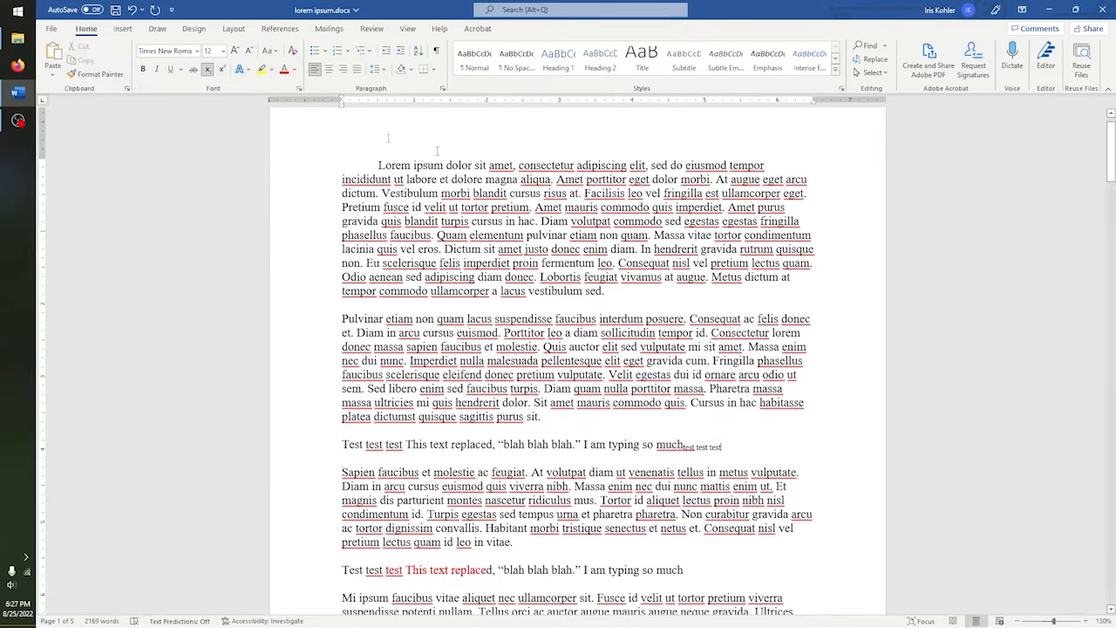
key("BackSpace")
key("BackSpace")
key("BackSpace")
key("BackSpace")
key("BackSpace")
key("BackSpace")
key("BackSpace")
key("BackSpace")
key("BackSpace")
key("BackSpace")
key("BackSpace")
key("BackSpace")
key("BackSpace")
key("BackSpace")
key("BackSpace")
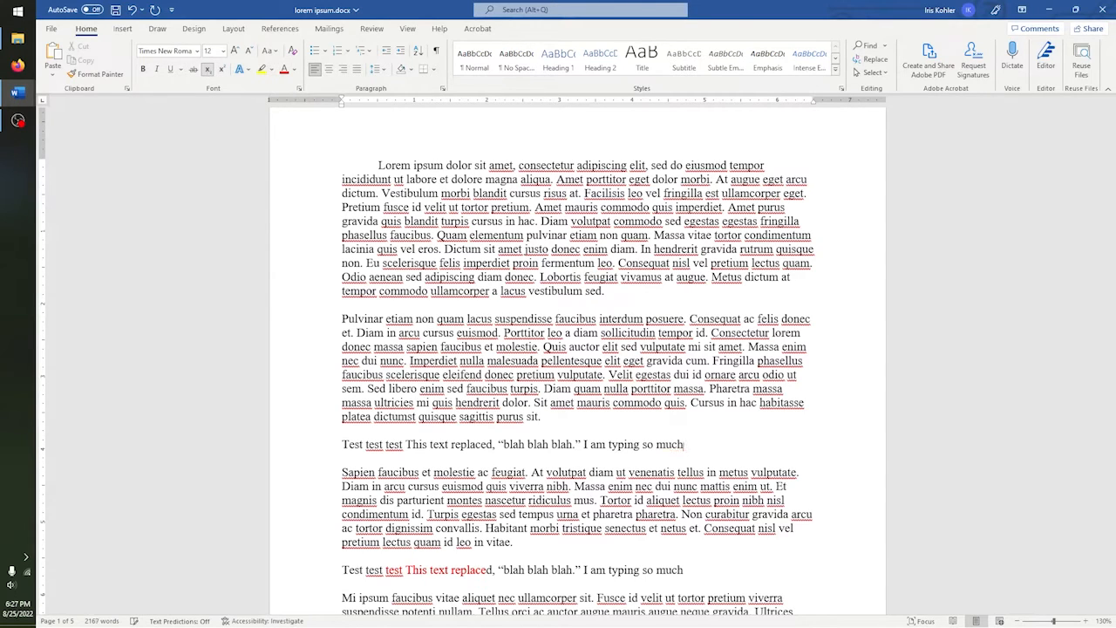
- Turn off subscript at the end of the all-black "Test test test" line and toggle superscript on and off
left_click(207, 74)
left_click(223, 74)
left_click(221, 74)
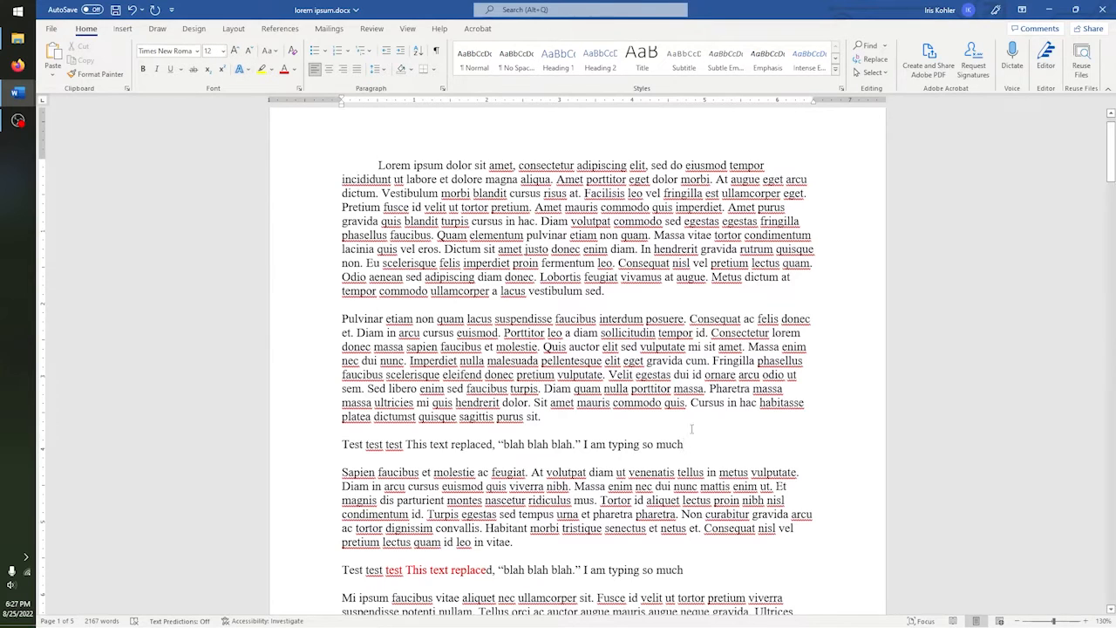
- Try font size 2 on the all-black "Test test test" line and undo it
left_click_drag(688, 447, 310, 445)
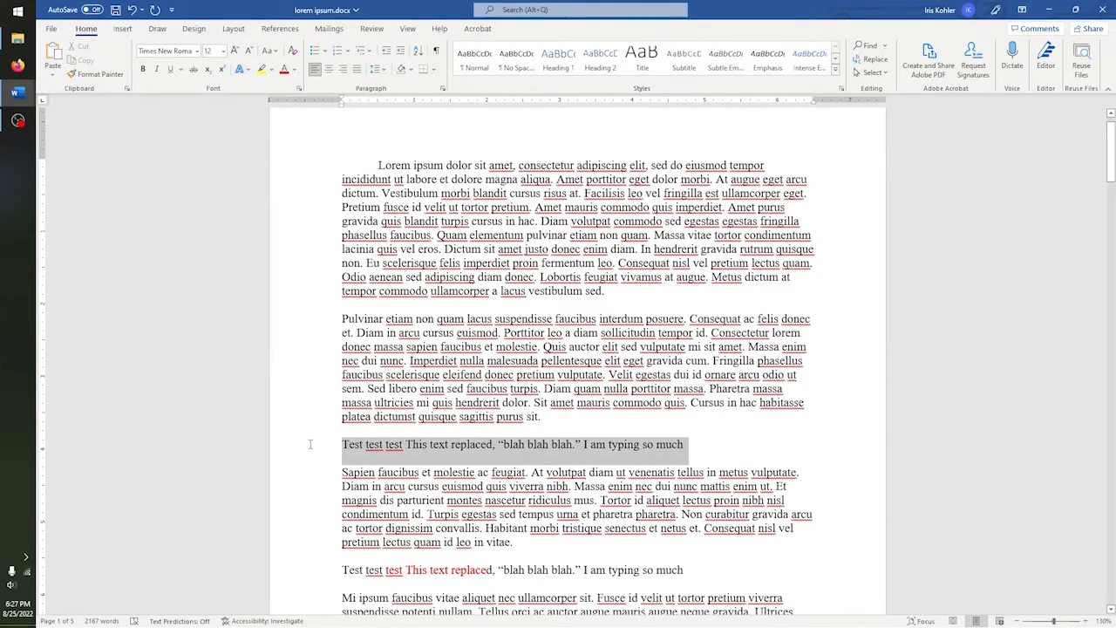
left_click(223, 50)
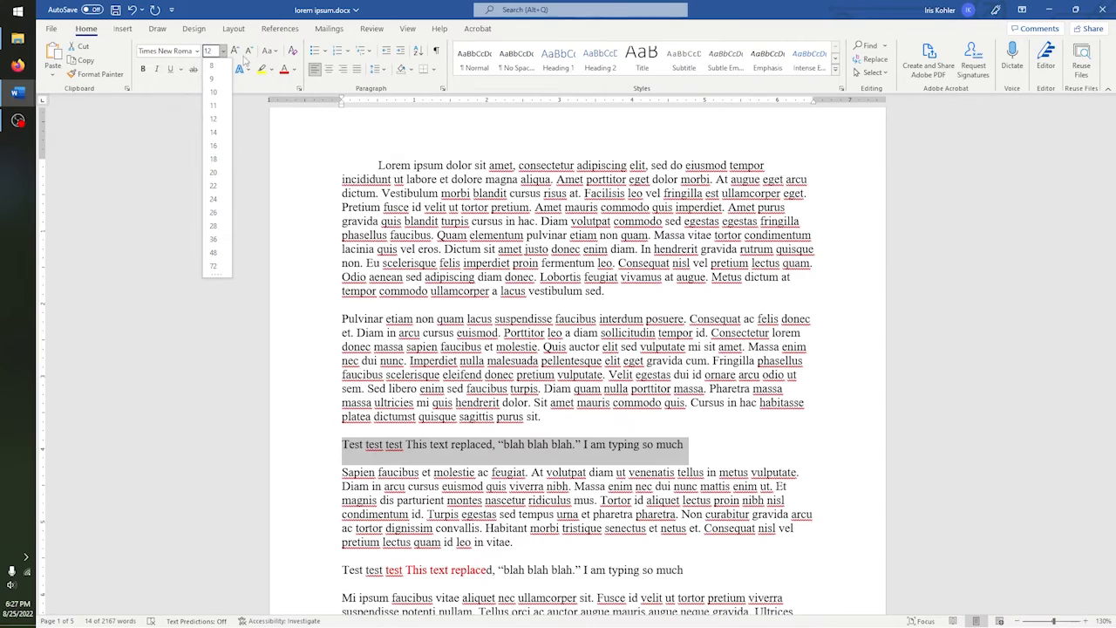
type("2")
key("Return")
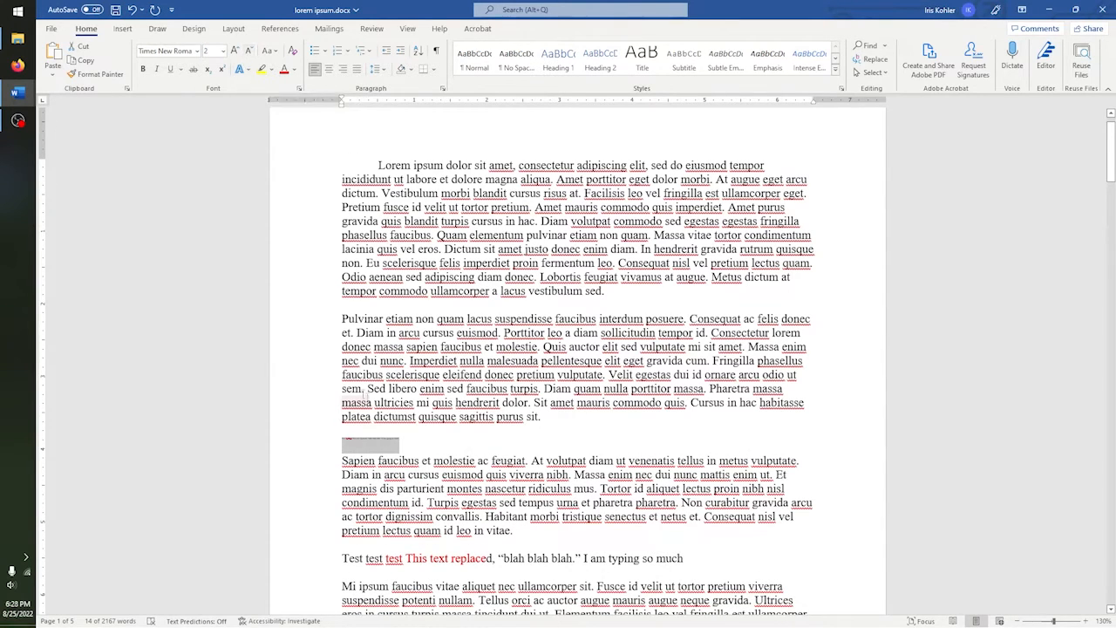
key("ctrl+z")
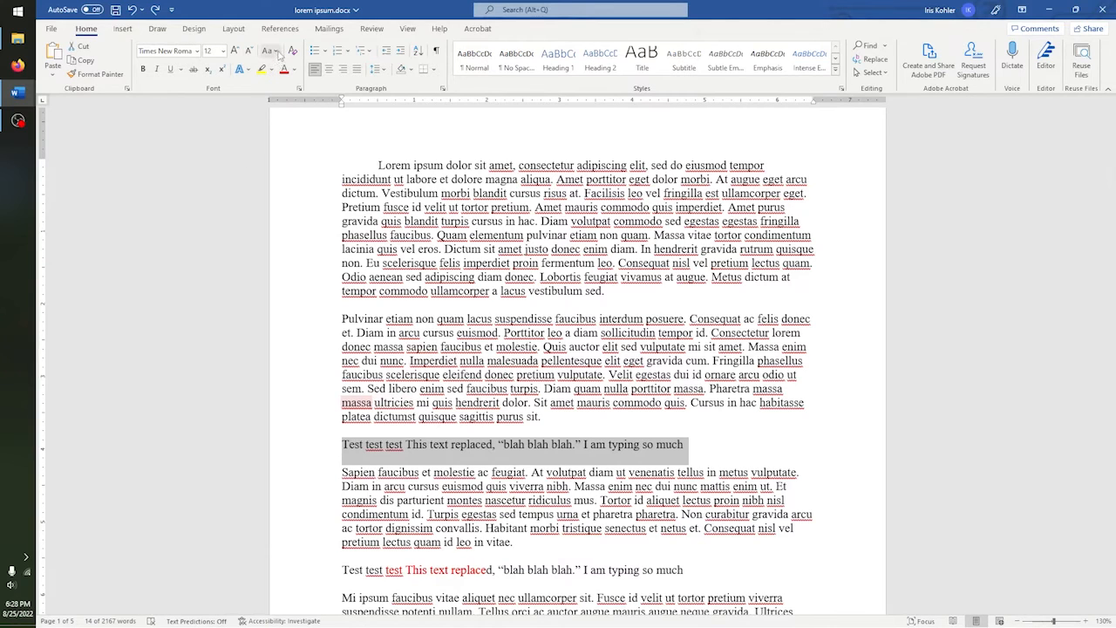
- Try the tOGGLE cASE option on the all-black "Test test test" line and undo it
left_click(273, 51)
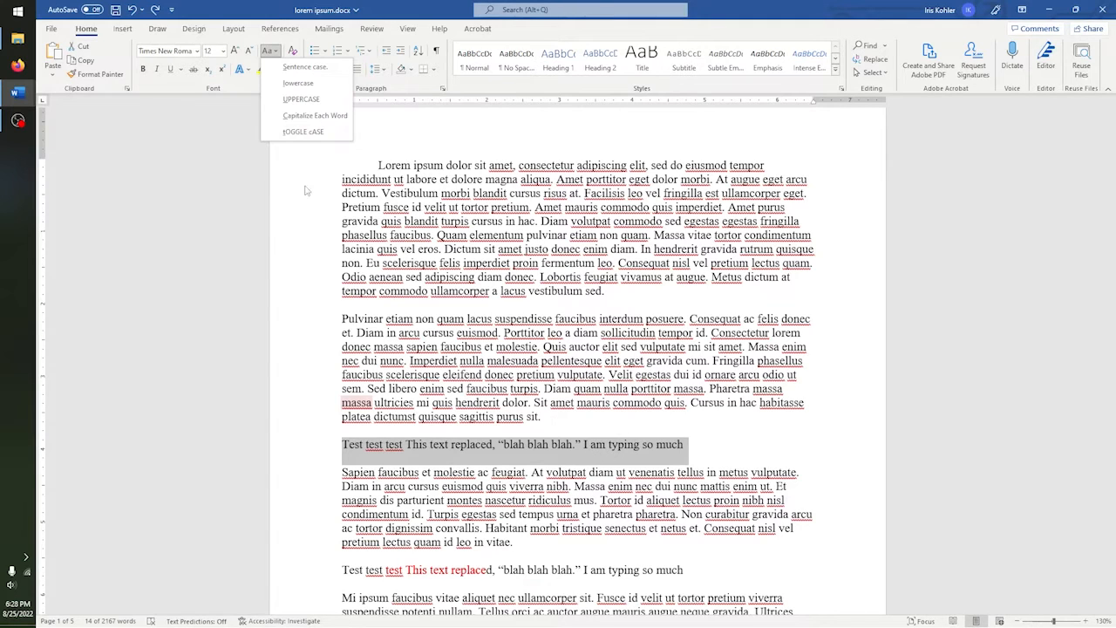
left_click(306, 132)
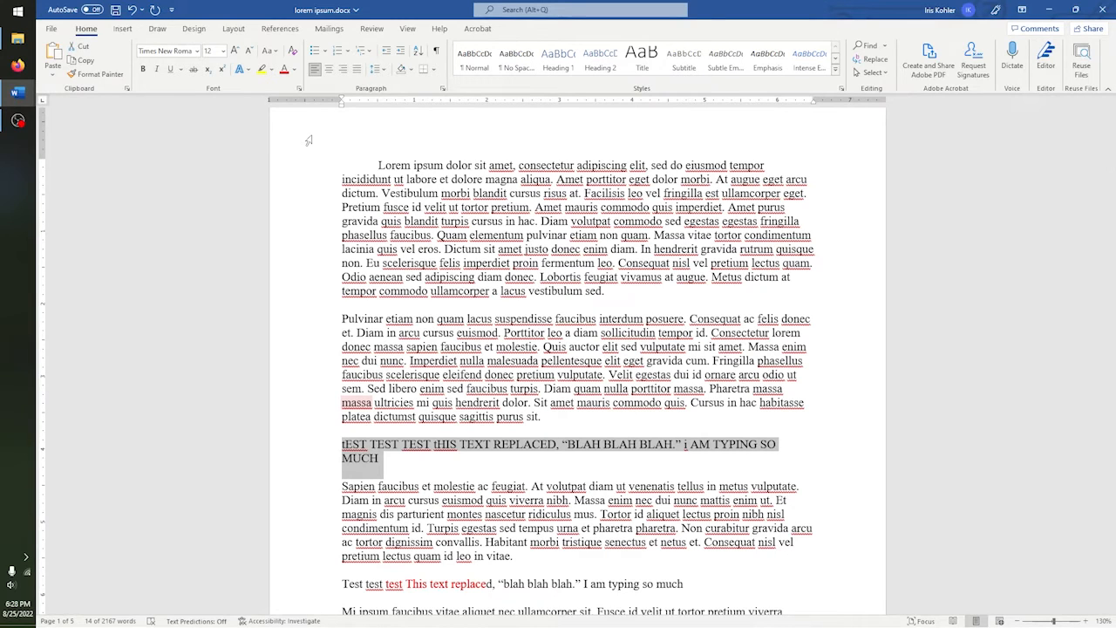
left_click(509, 471)
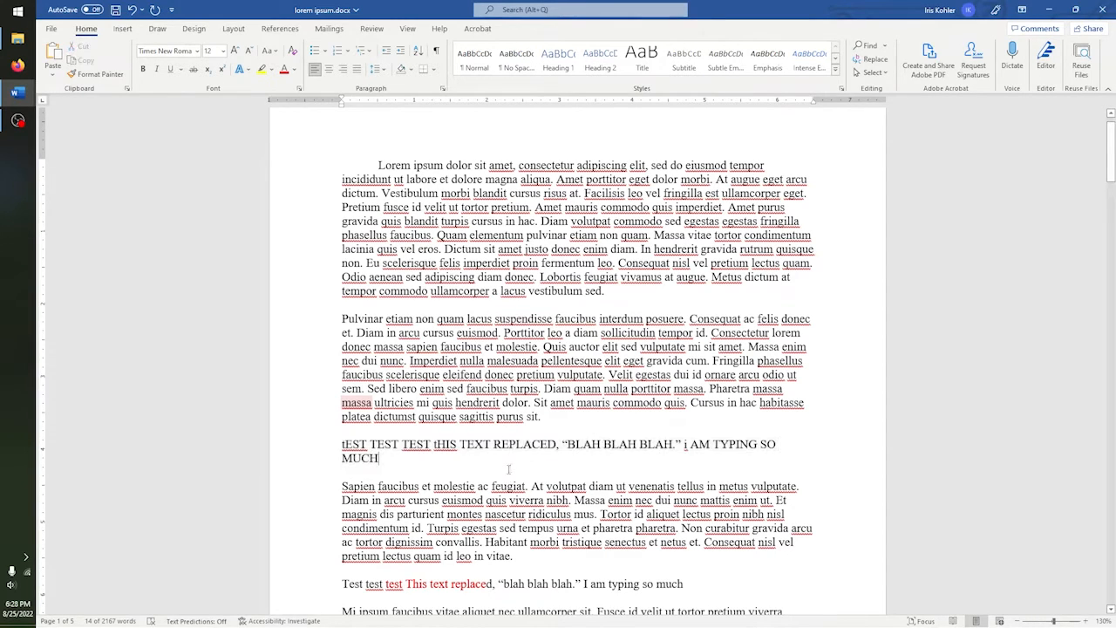
key("ctrl+z")
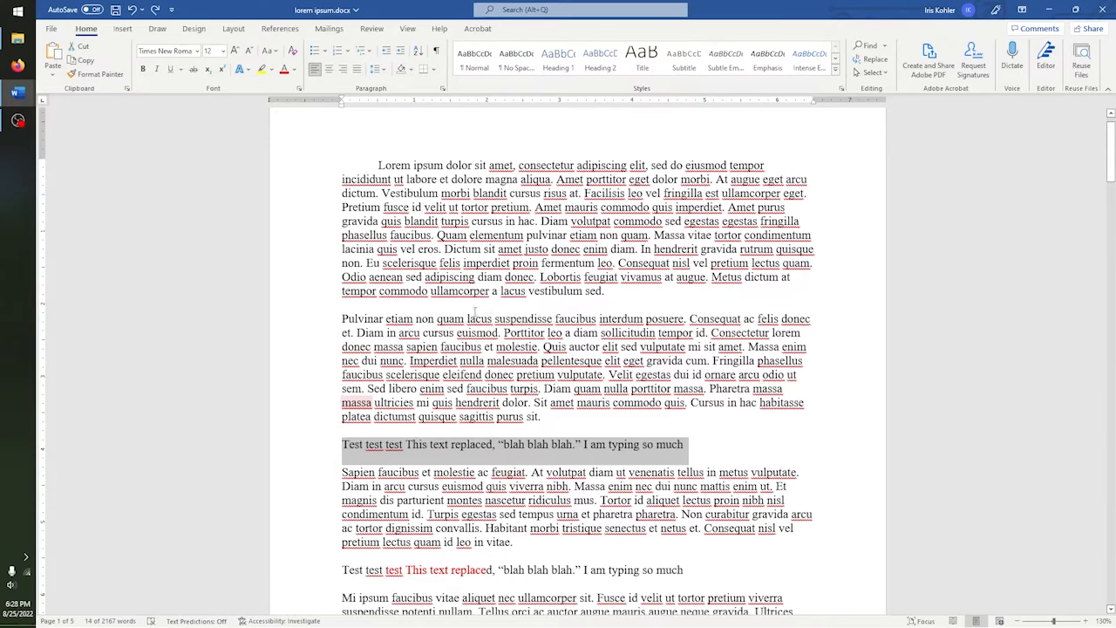
- Delete the all-black "Test test test" line between the second and third paragraphs
key("Delete")
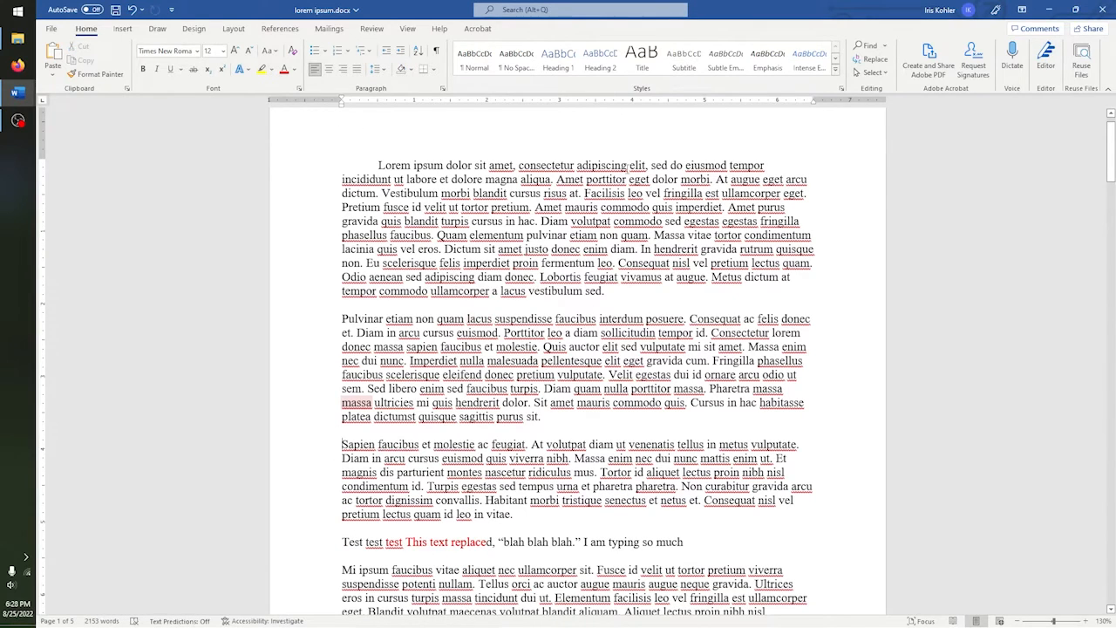
- Set the page orientation of the lorem ipsum document to Landscape
left_click(233, 29)
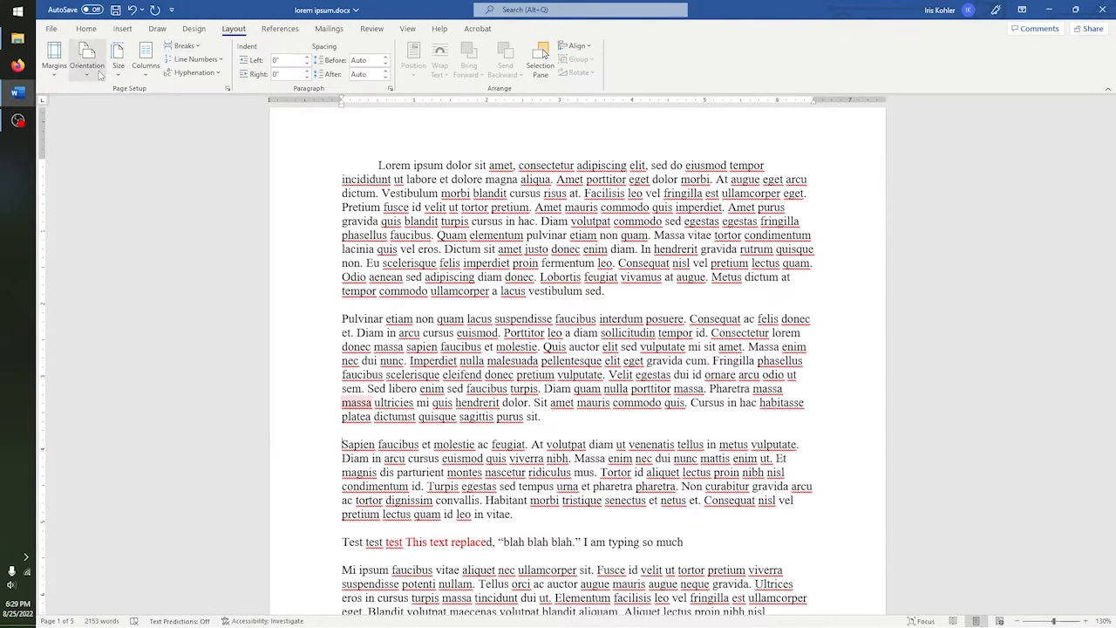
left_click(91, 71)
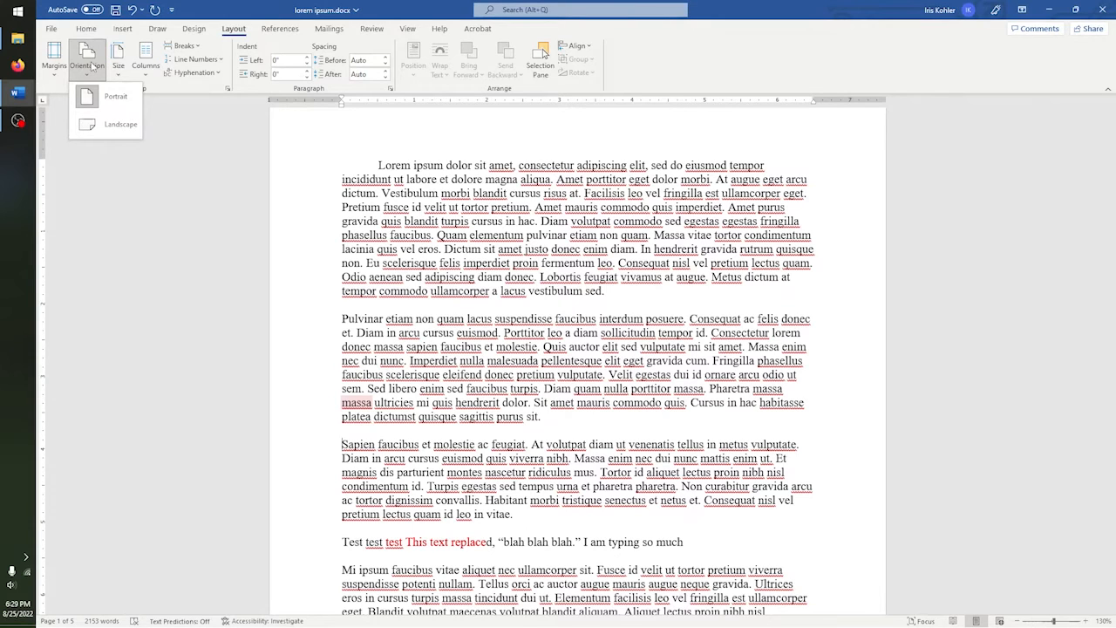
left_click(144, 67)
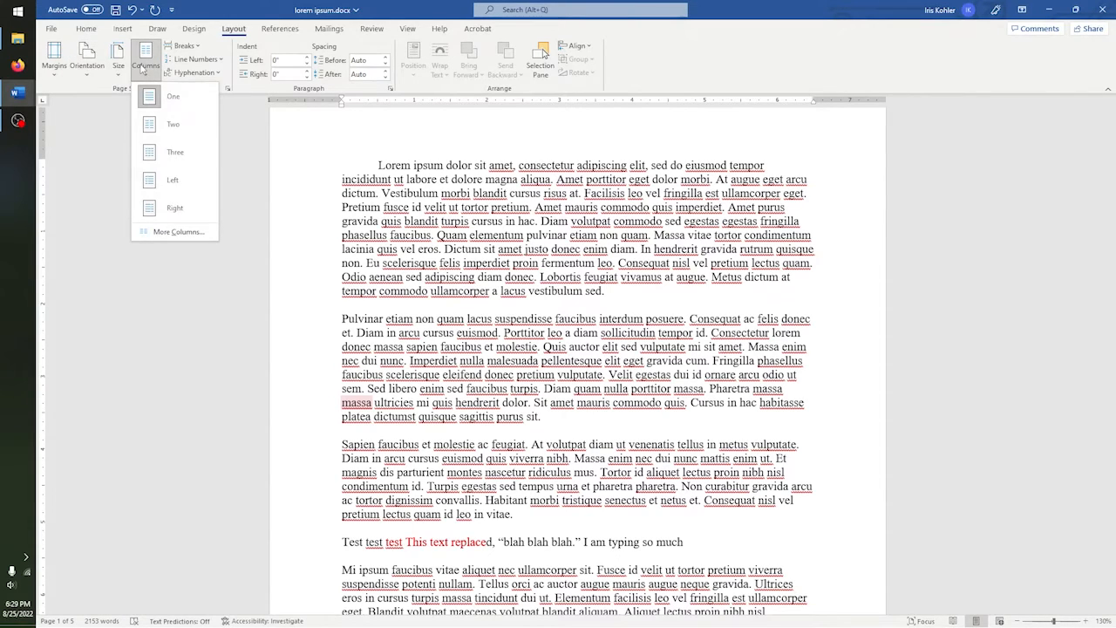
left_click(63, 68)
left_click(63, 68)
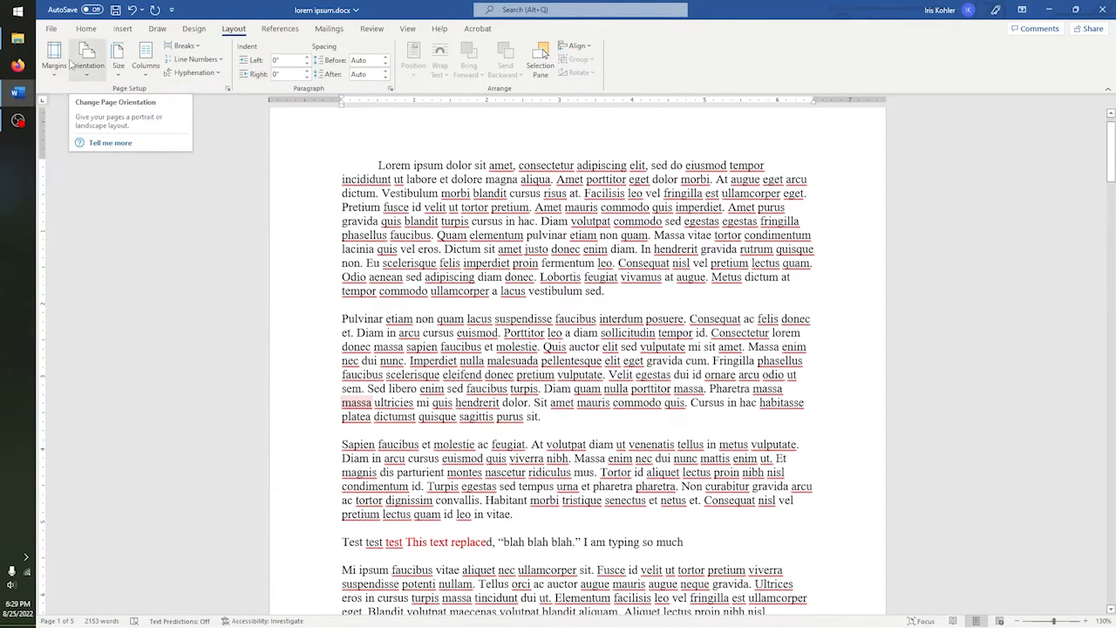
left_click(97, 68)
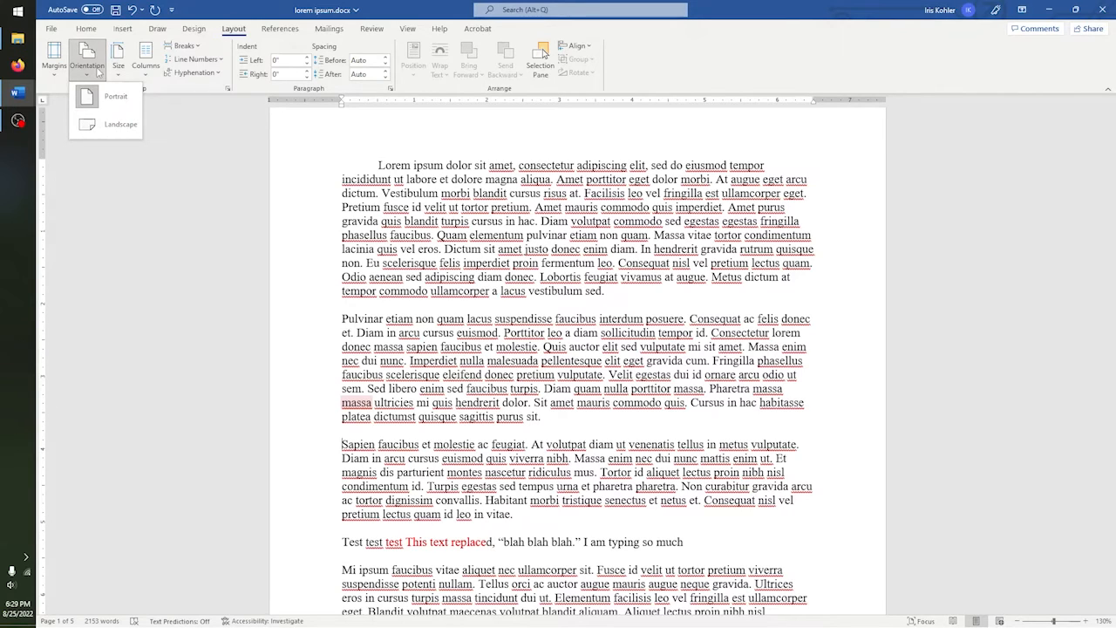
left_click(129, 126)
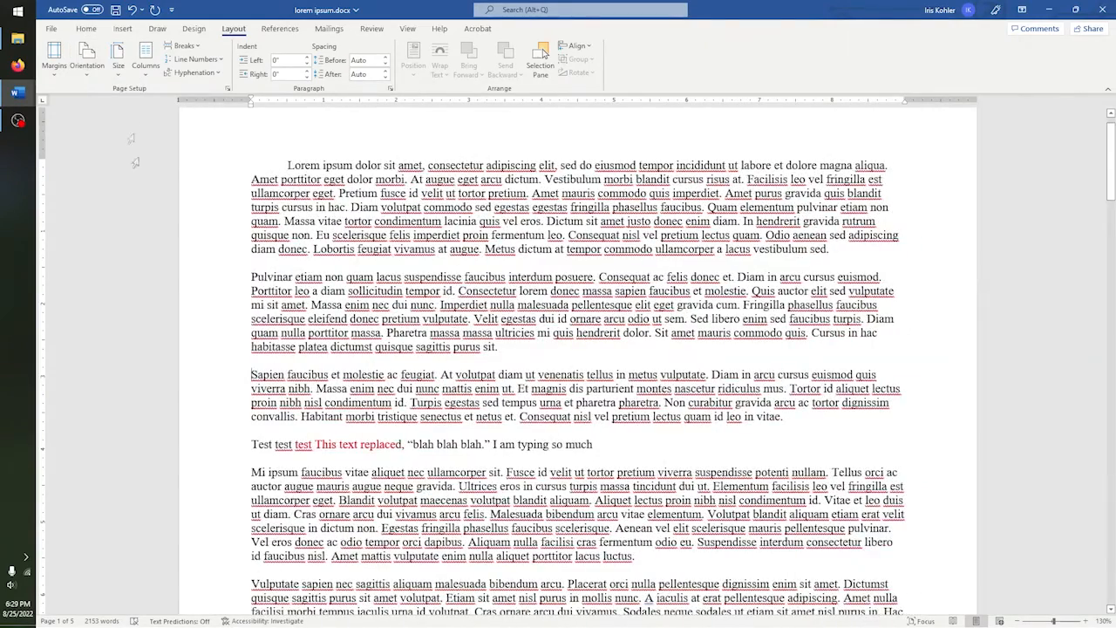
- Look over the landscape pages and set the page orientation back to Portrait
scroll(331, 314, "down", 4)
scroll(366, 326, "up", 5)
scroll(366, 328, "down", 4)
scroll(575, 349, "up", 5)
left_click(87, 61)
left_click(100, 96)
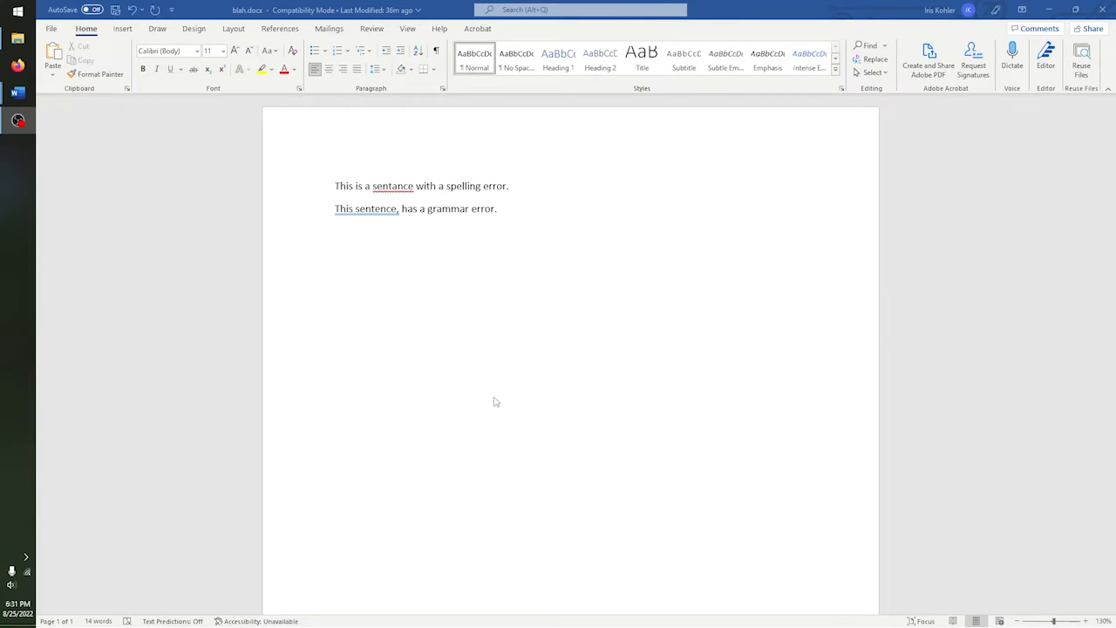
- Open the Editor to review the spelling and grammar of blah.docx
left_click(547, 393)
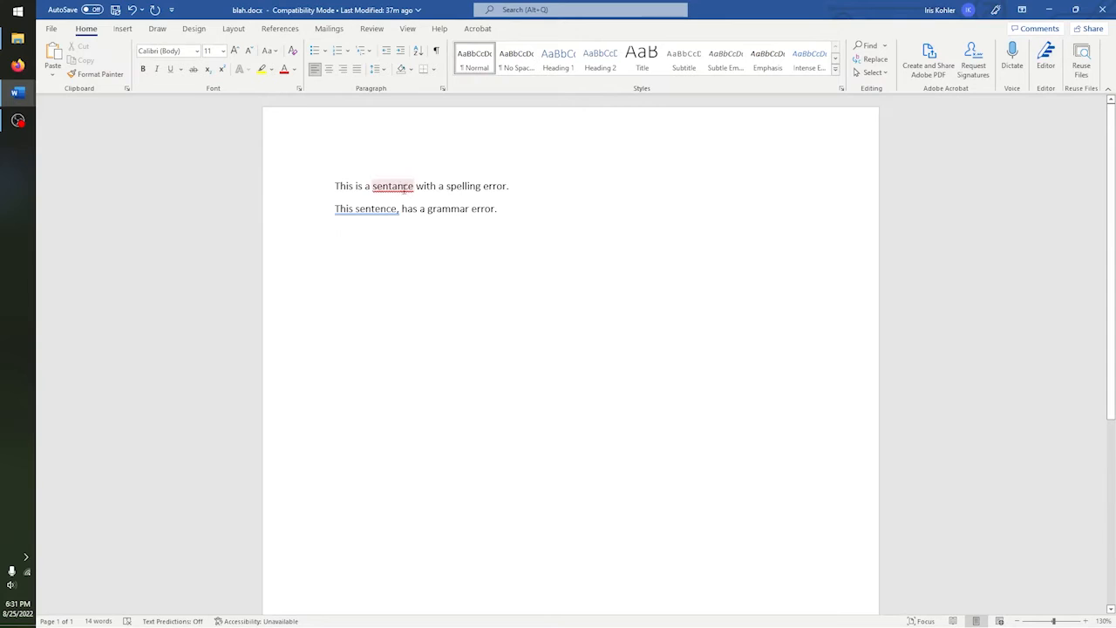
left_click_drag(399, 209, 334, 209)
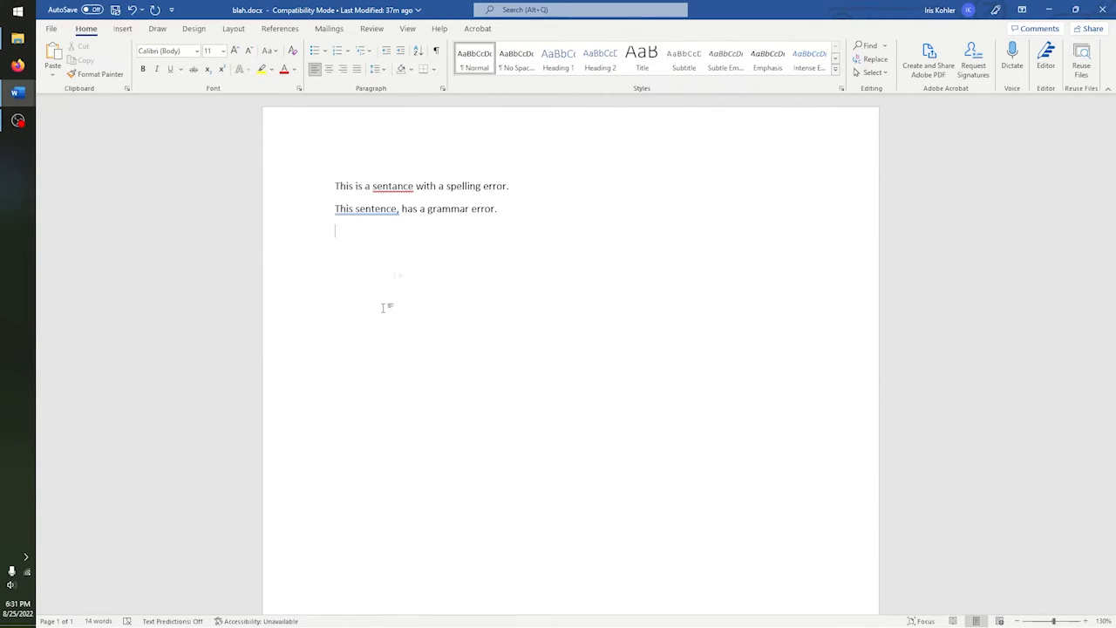
left_click(373, 29)
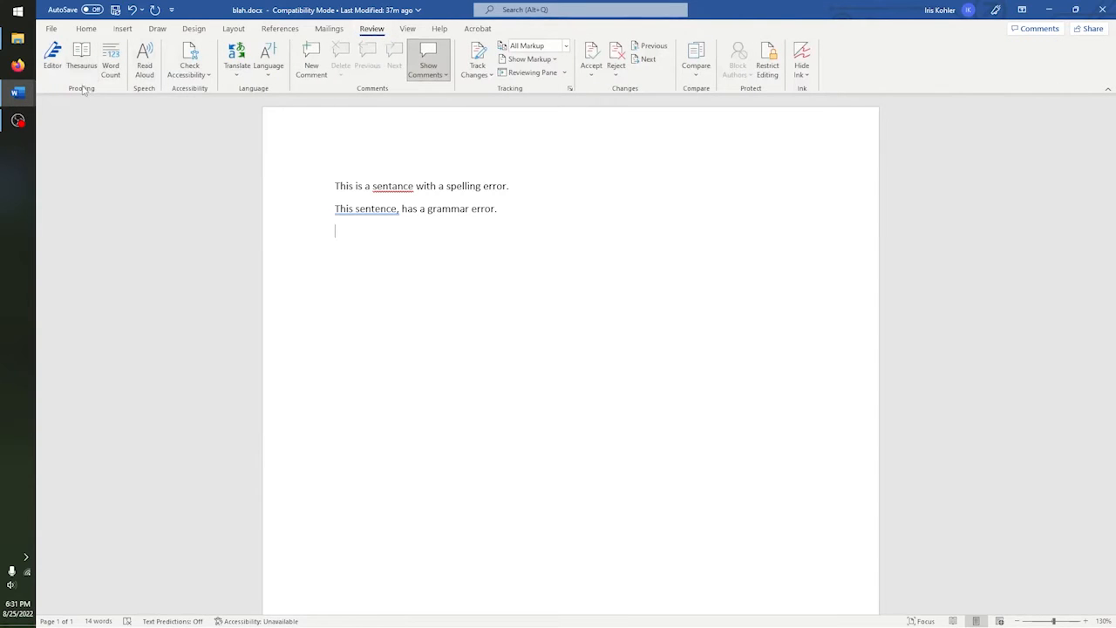
left_click(53, 56)
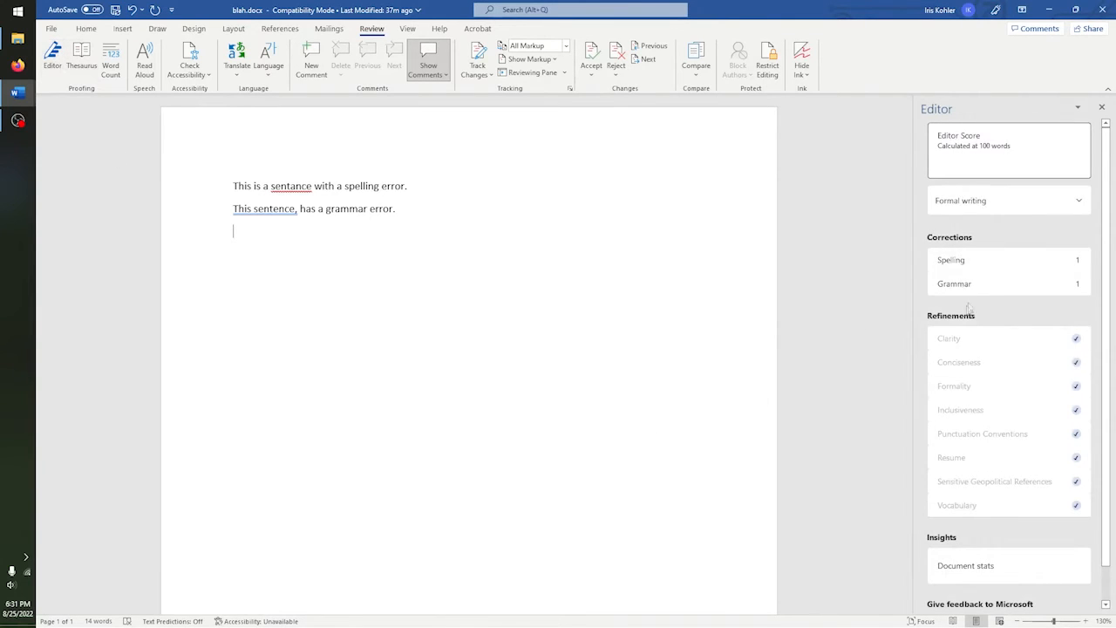
- Examine the Editor's writing style choices, corrections, refinements and insights, keeping Formal writing
scroll(1030, 377, "down", 1)
scroll(1029, 377, "up", 1)
left_click(1036, 208)
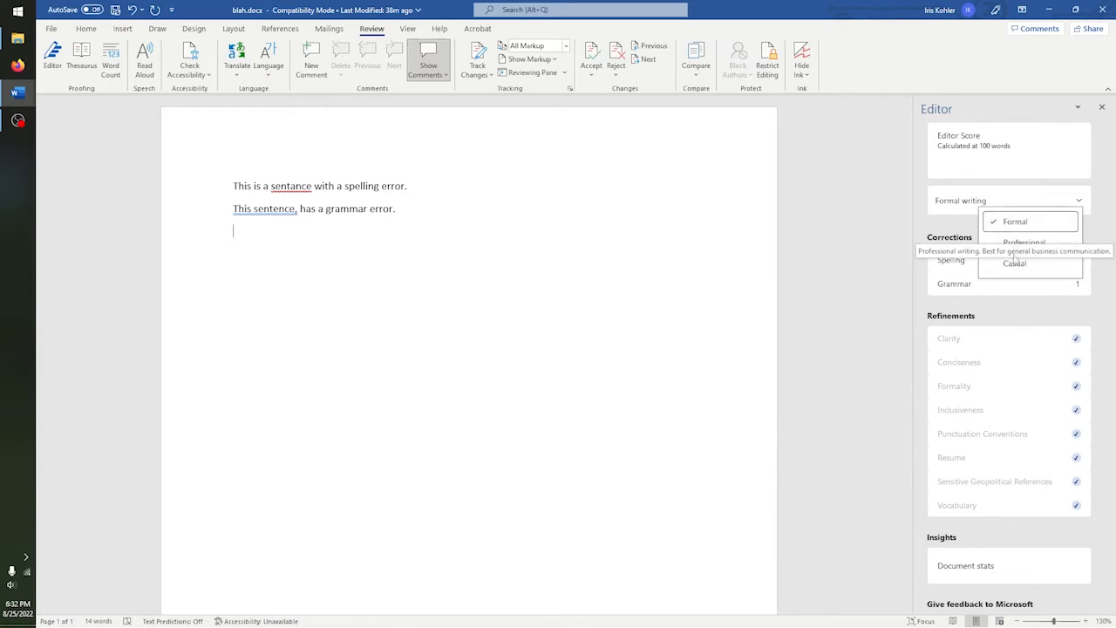
left_click(958, 231)
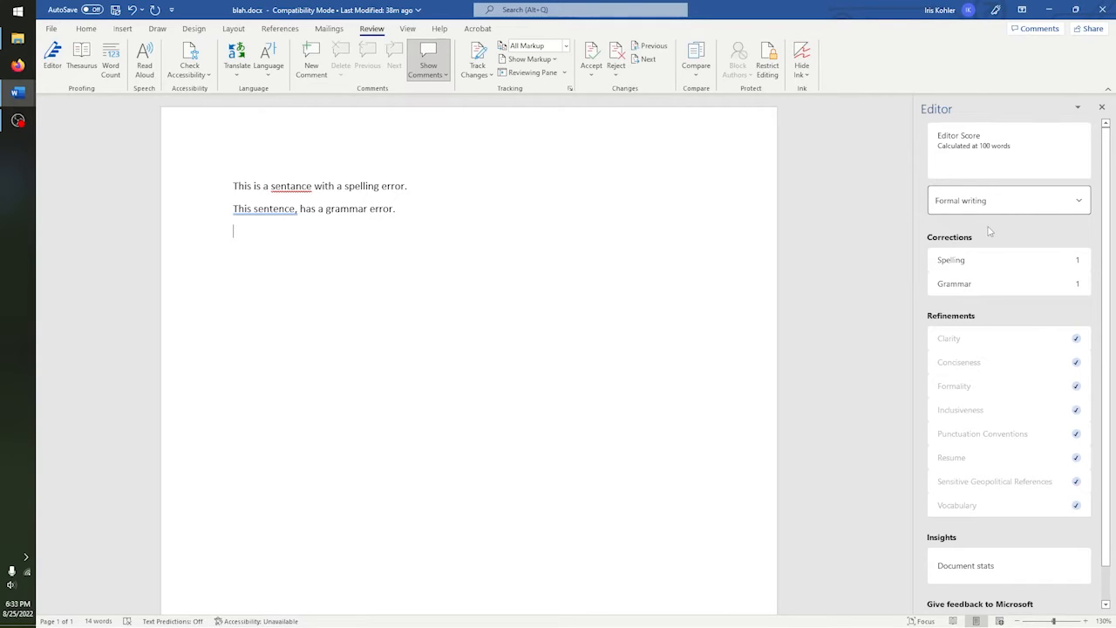
scroll(994, 225, "down", 1)
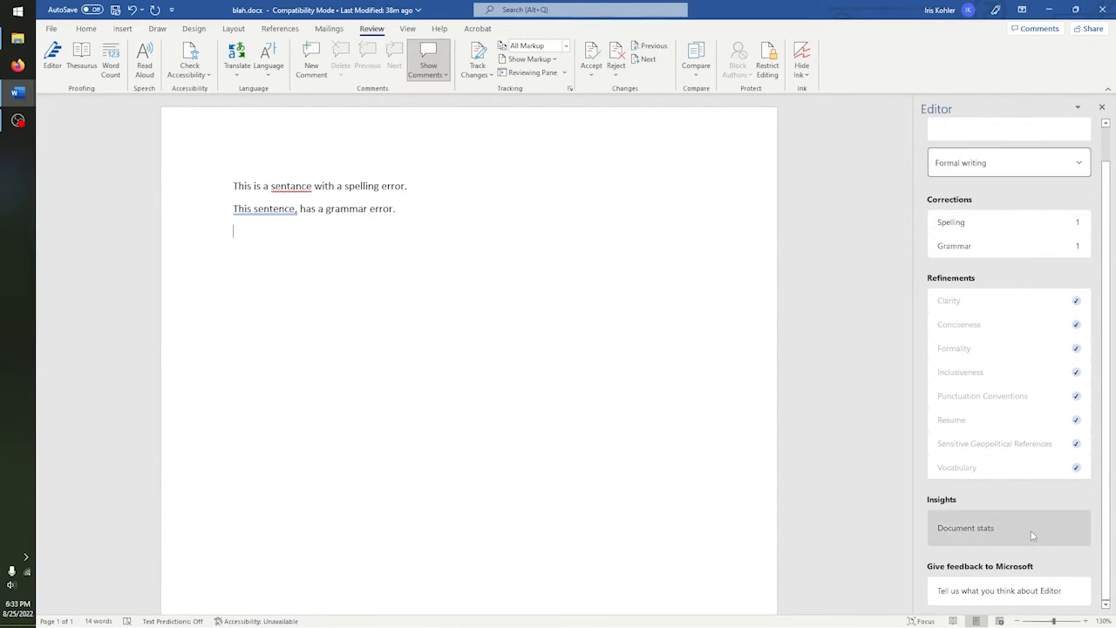
scroll(1031, 535, "up", 1)
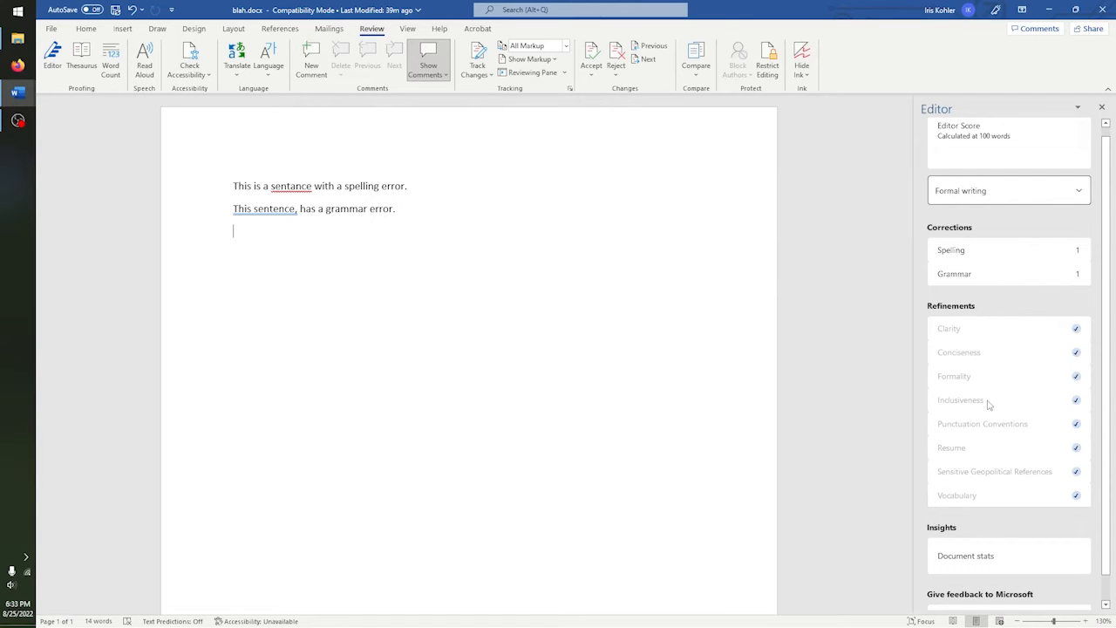
- Correct the misspelled "sentance" in the first line with the Editor's suggestion "sentence"
left_click(1016, 253)
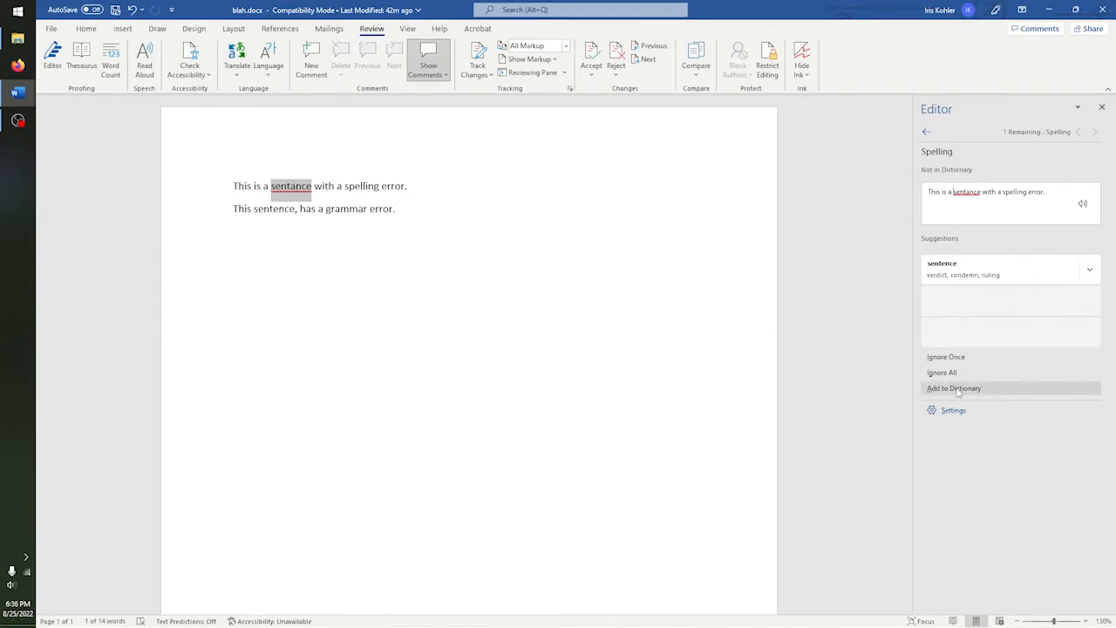
left_click(974, 270)
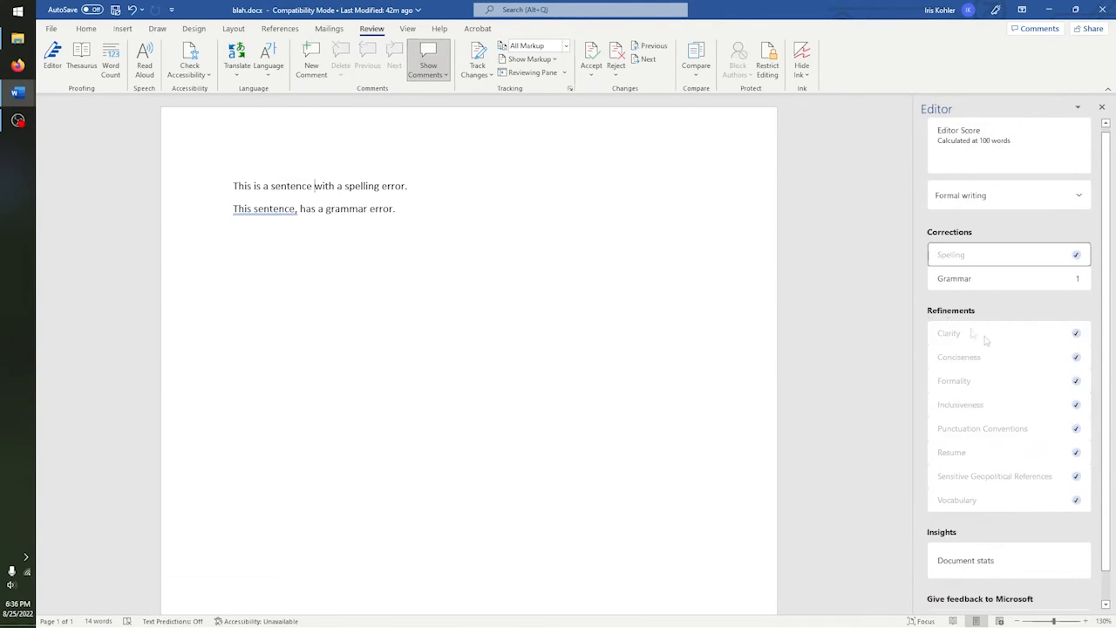
- Review the Editor's grammar issue in the second line and accept the suggestion "This sentence" to remove the comma
left_click(992, 280)
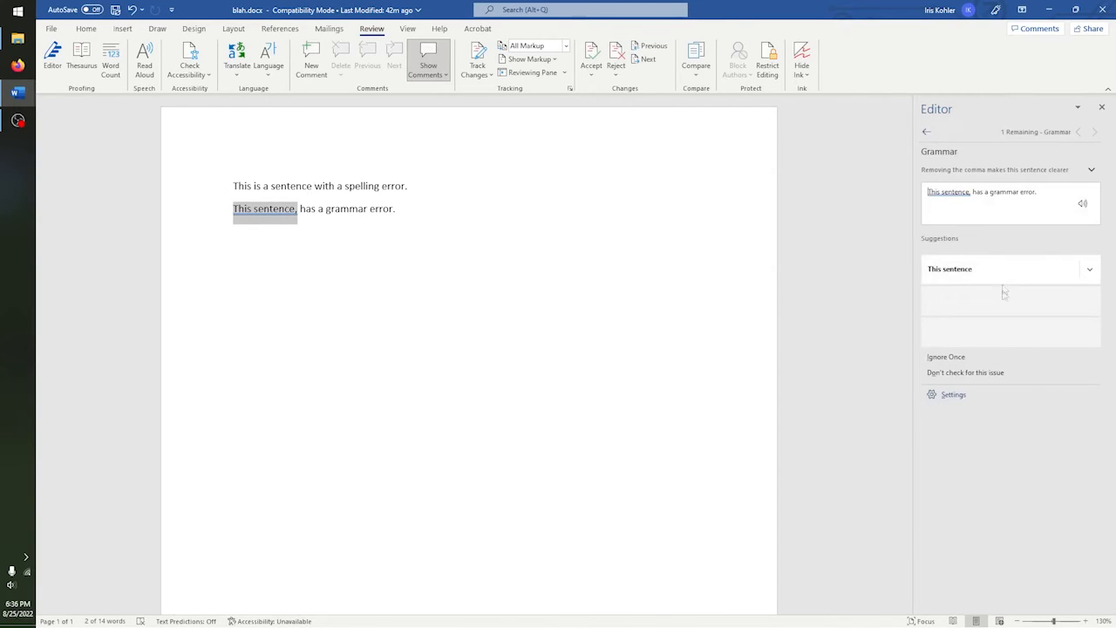
left_click(1089, 270)
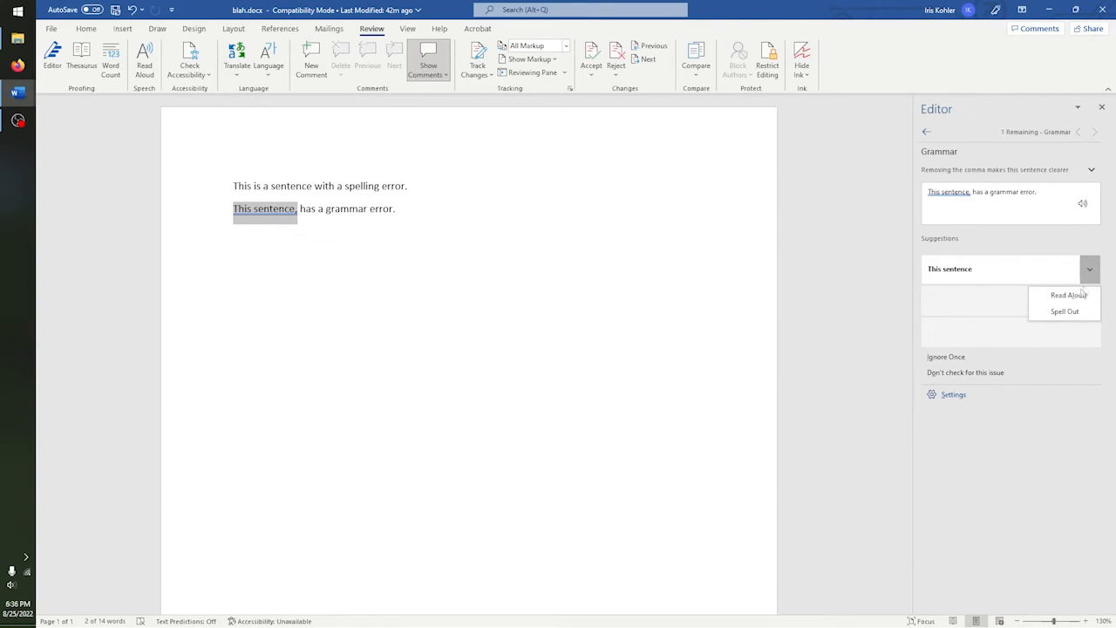
left_click(1067, 441)
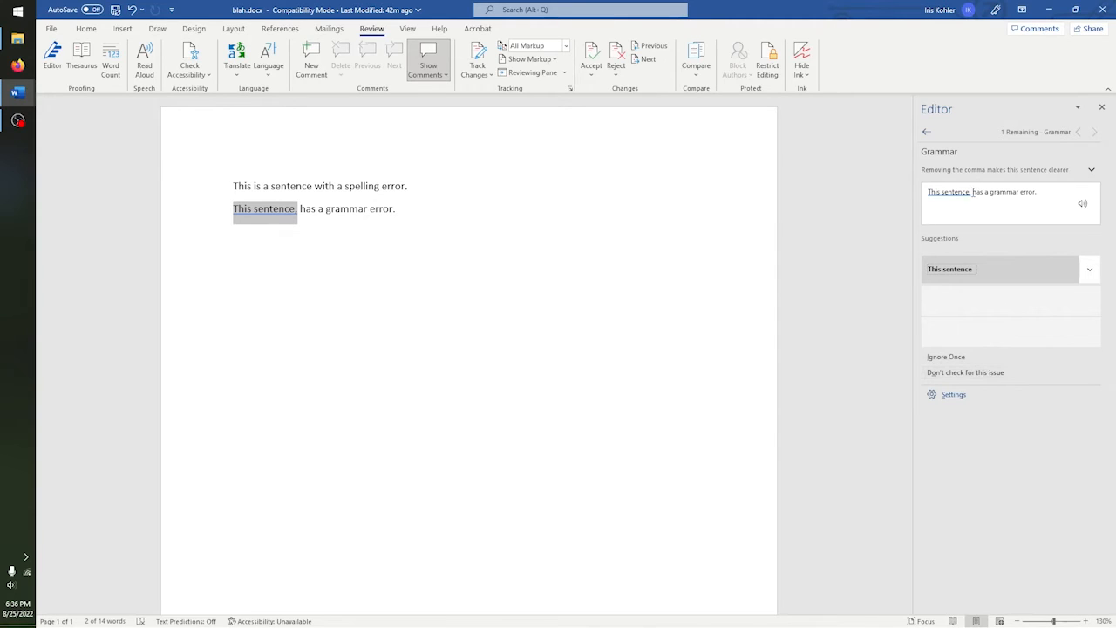
left_click(287, 218)
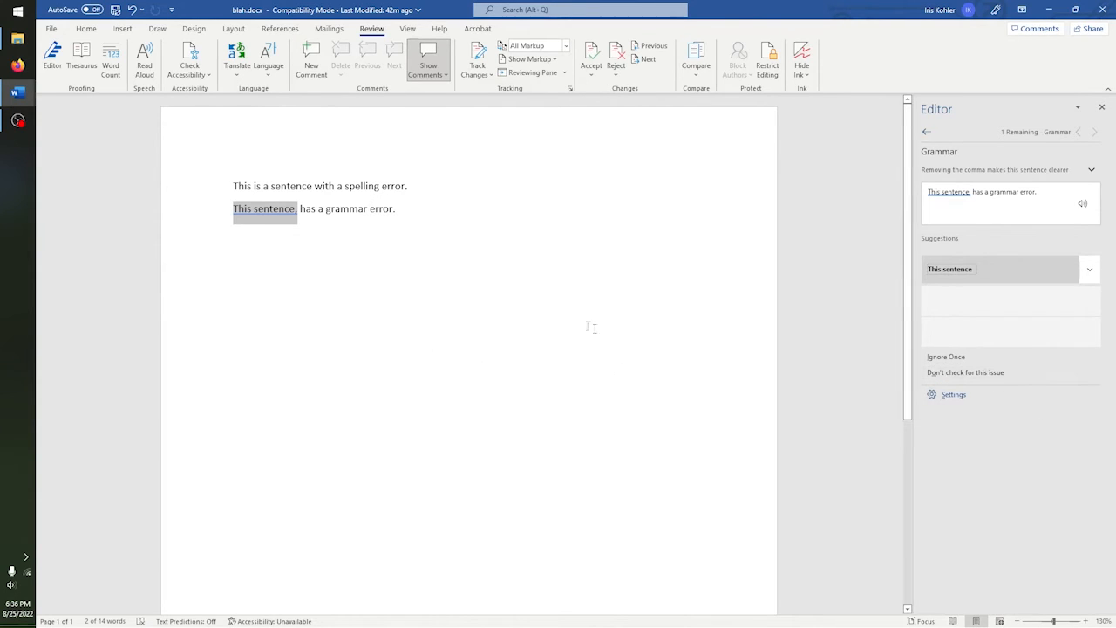
left_click_drag(415, 213, 185, 209)
left_click(341, 279)
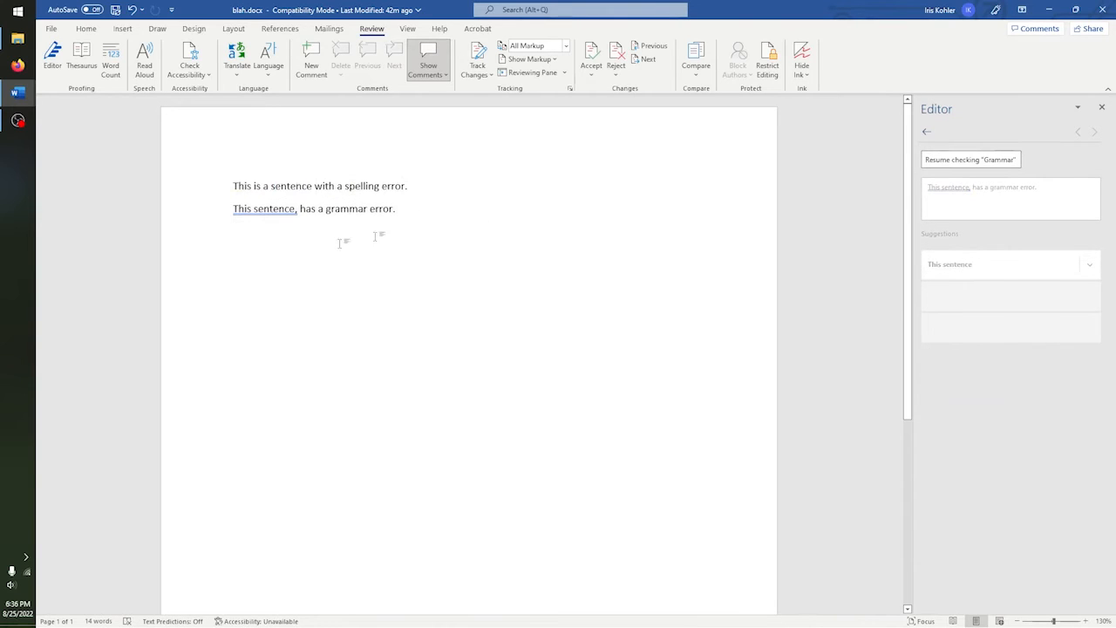
left_click(979, 161)
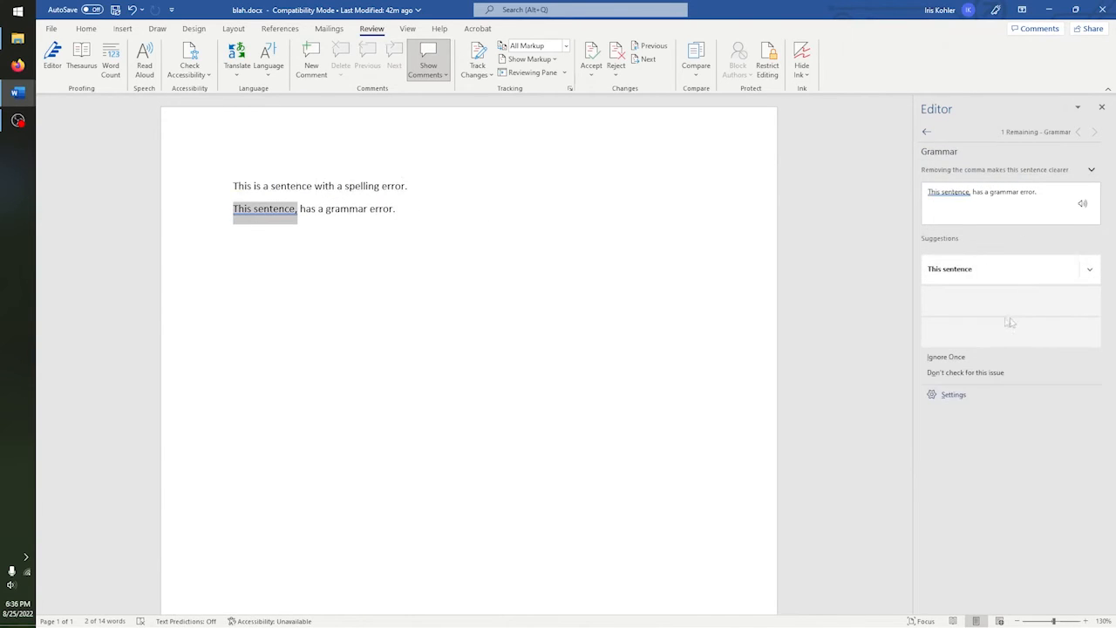
left_click(990, 270)
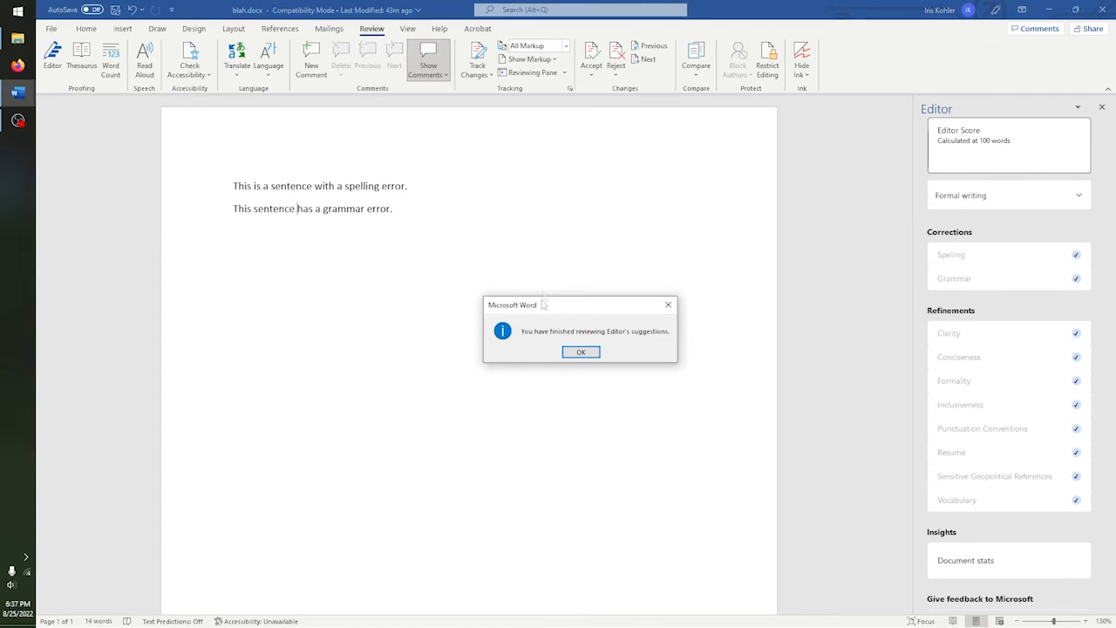
left_click(582, 352)
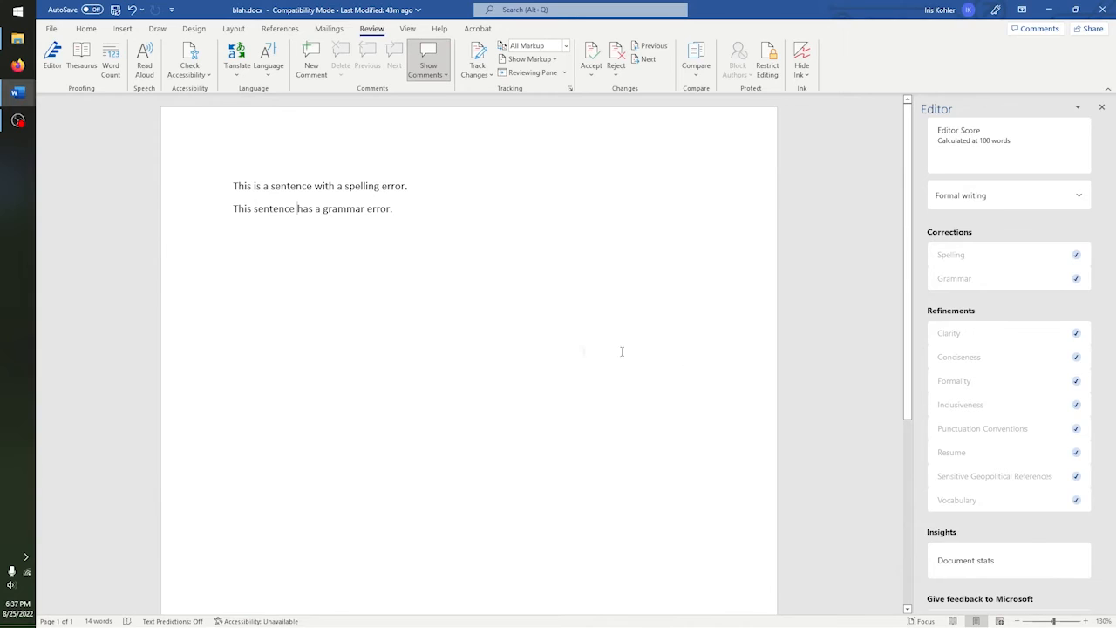
- Check the Editor's corrections and refinements categories for any remaining issues
scroll(1028, 512, "down", 2)
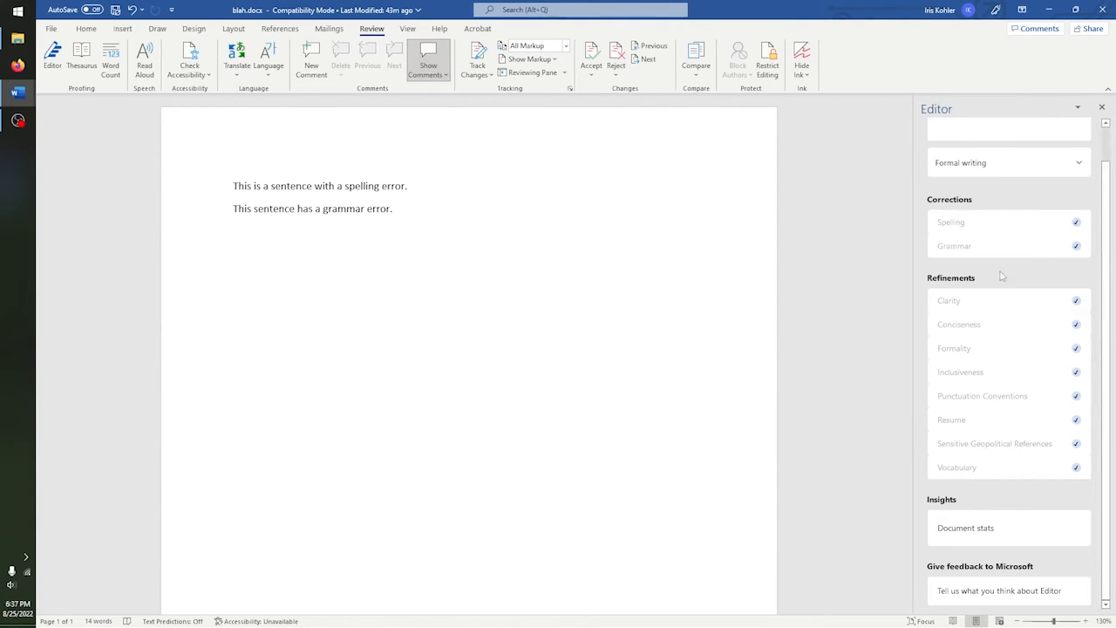
scroll(996, 274, "up", 1)
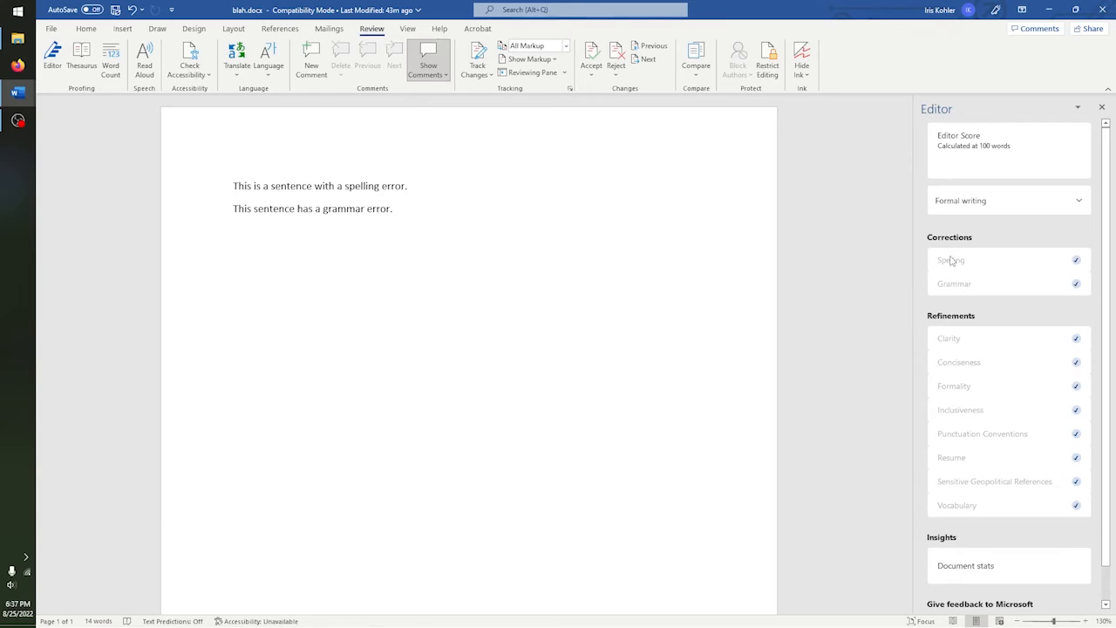
scroll(968, 293, "down", 1)
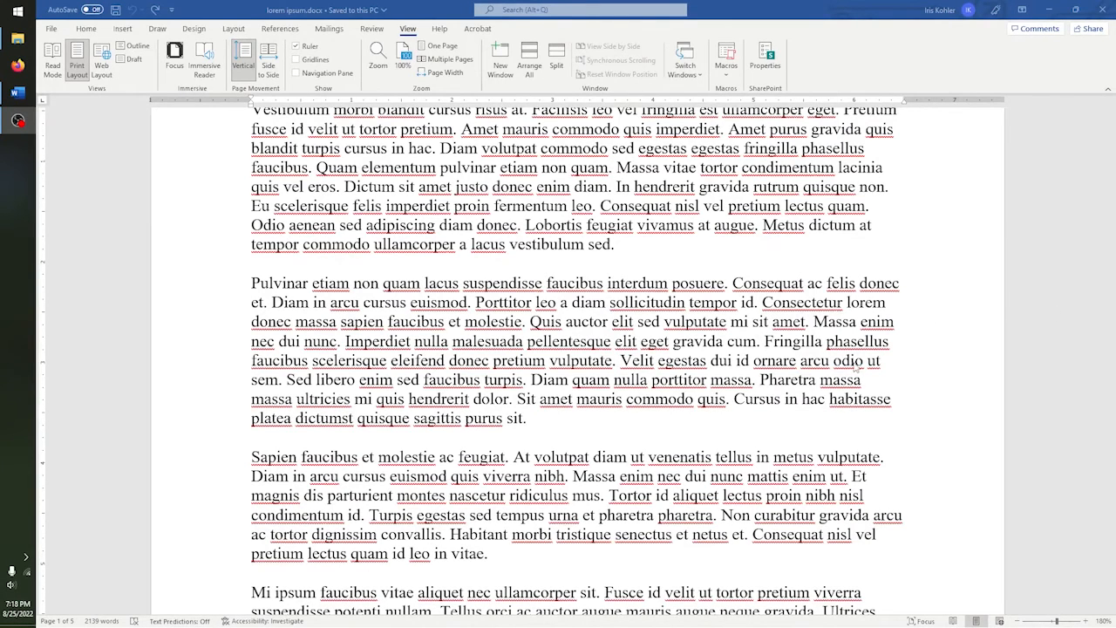
- Zoom lorem ipsum.docx out step by step to 130%
scroll(865, 415, "up", 2)
scroll(866, 415, "down", 4)
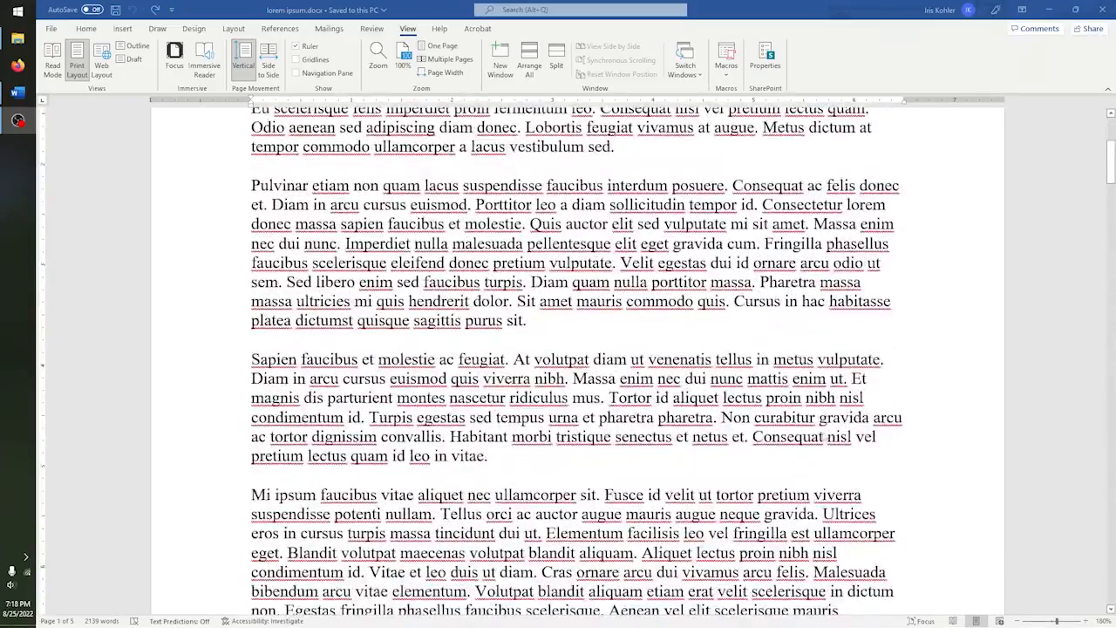
scroll(790, 432, "down", 7)
scroll(577, 360, "up", 11)
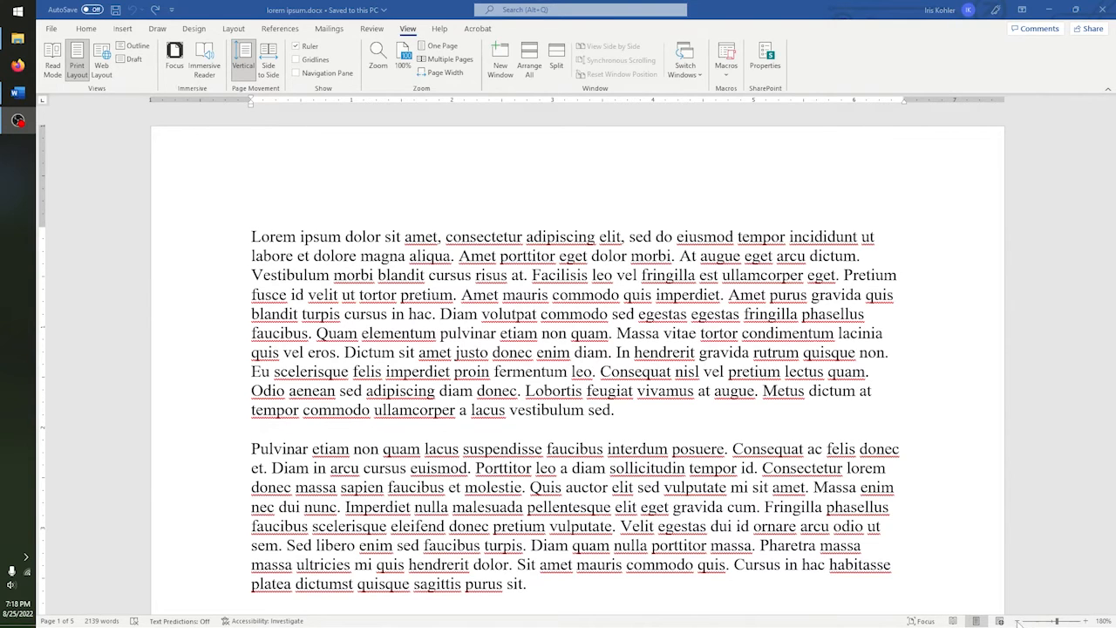
left_click(1019, 622)
left_click(1018, 623)
left_click(1018, 623)
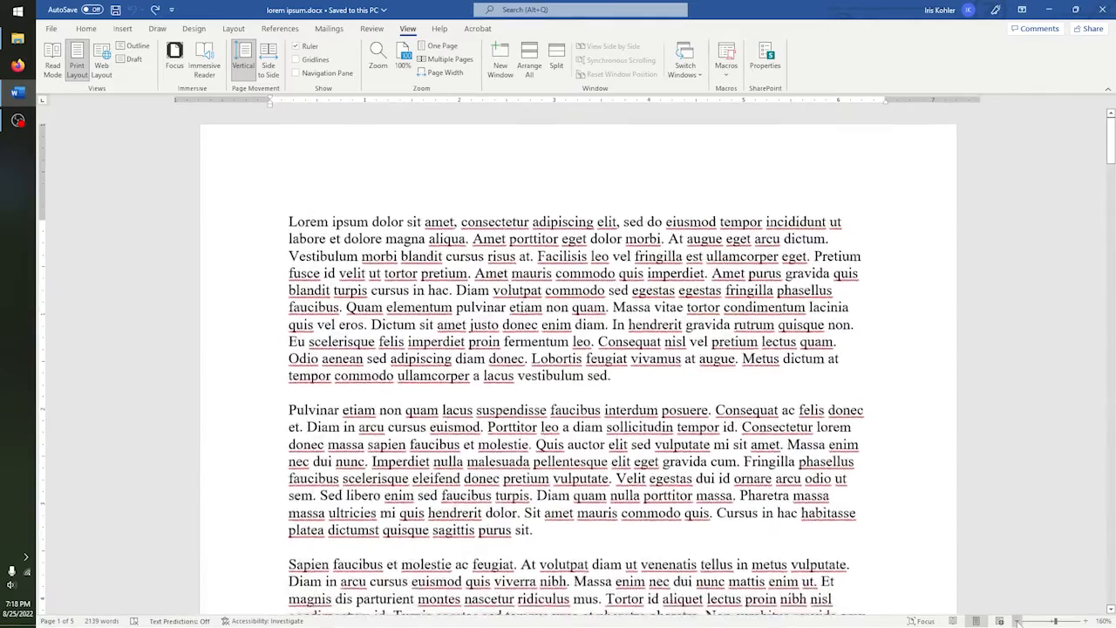
left_click(1018, 623)
left_click(1018, 623)
left_click(1018, 623)
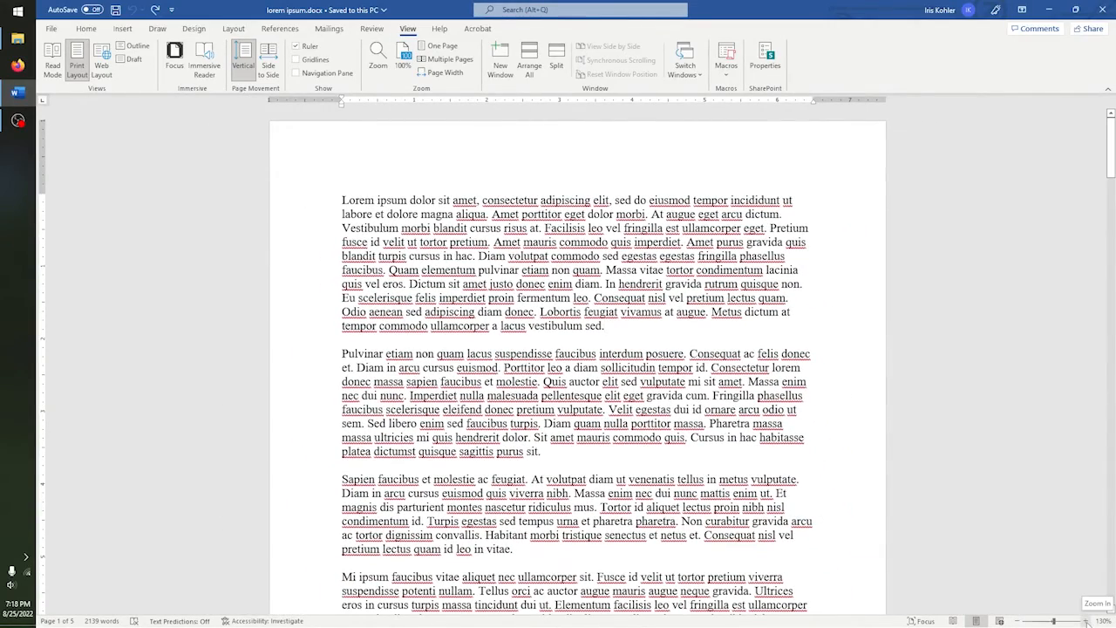
- Zoom the document in to 194%, and reset the zoom to 100%
left_click(1087, 621)
left_click(1086, 620)
left_click(1086, 621)
left_click(1086, 621)
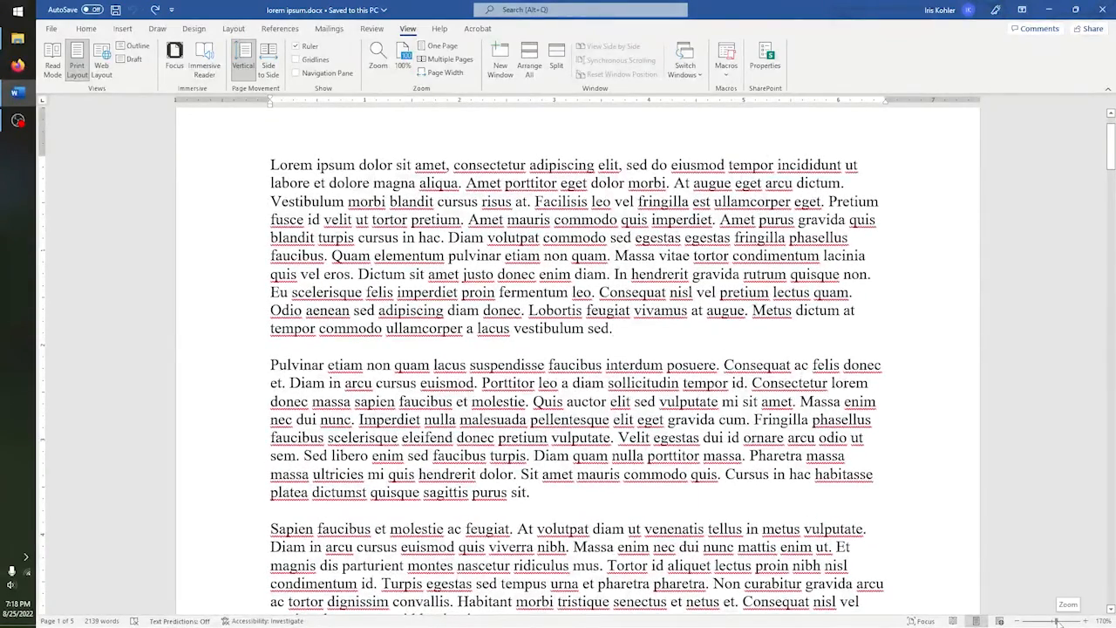
mouse_move(1057, 620)
left_mouse_down()
mouse_move(1076, 622)
mouse_move(1060, 622)
left_mouse_up()
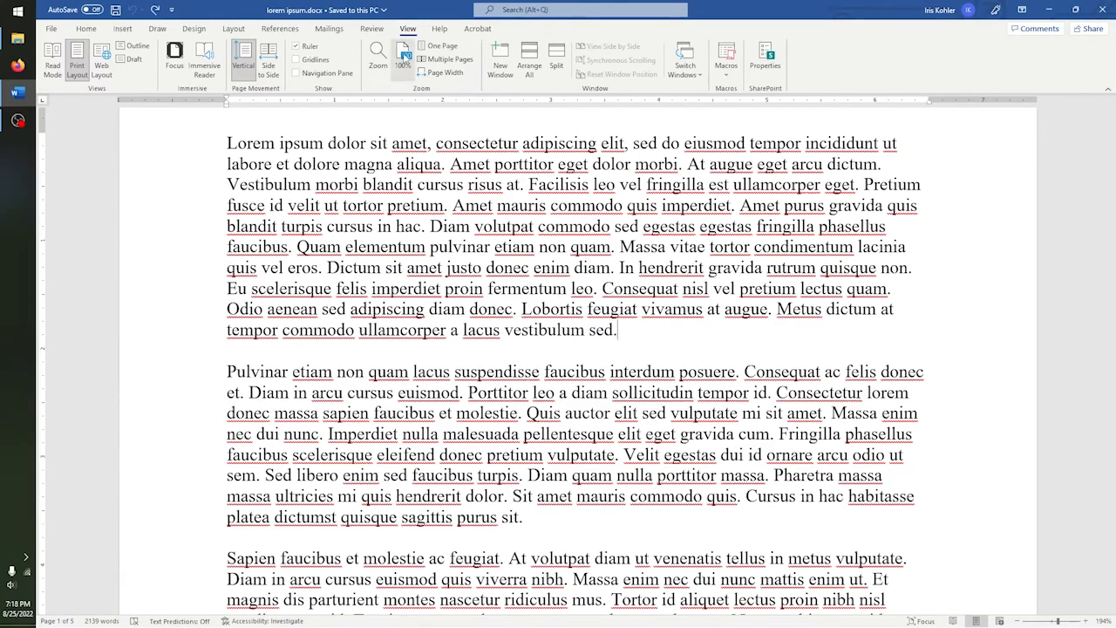
left_click(405, 57)
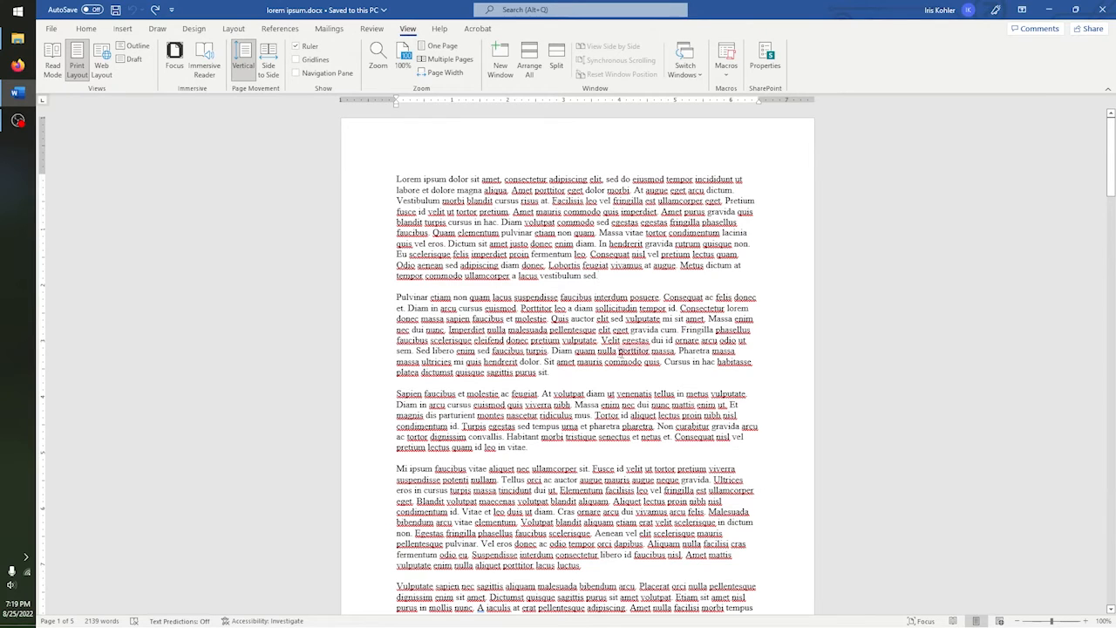
- Try the 75%, Text width, Whole page and Many pages zoom presets, and apply Page width
left_click(378, 59)
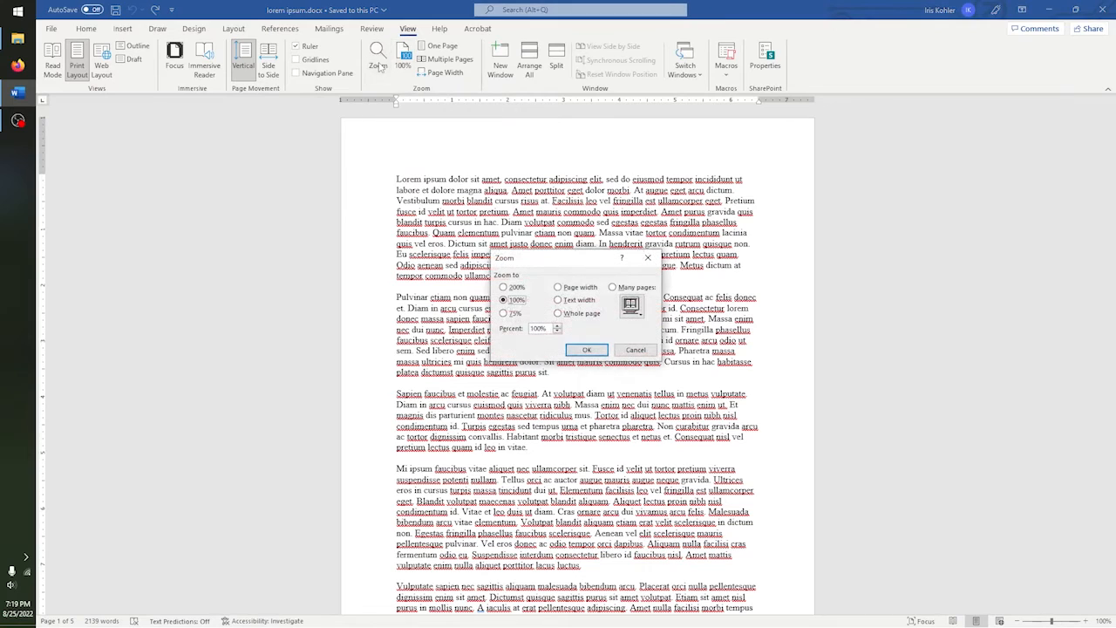
left_click(505, 317)
left_click_drag(544, 329, 532, 329)
left_click(571, 289)
left_click(568, 302)
left_click(573, 313)
left_click(613, 287)
left_click(576, 289)
left_click(587, 349)
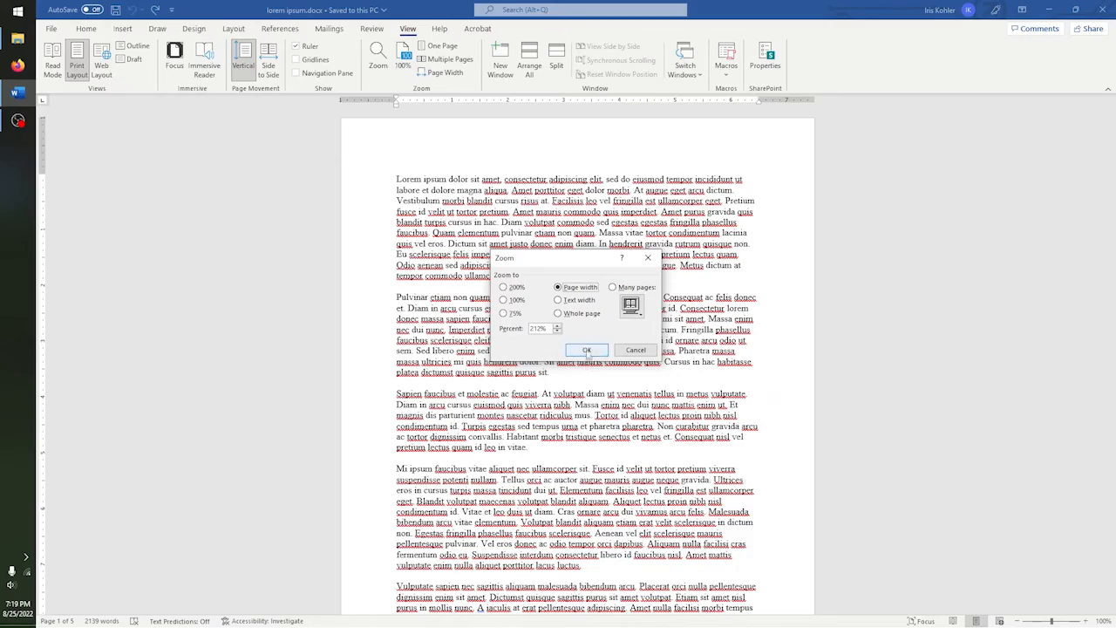
left_click(588, 350)
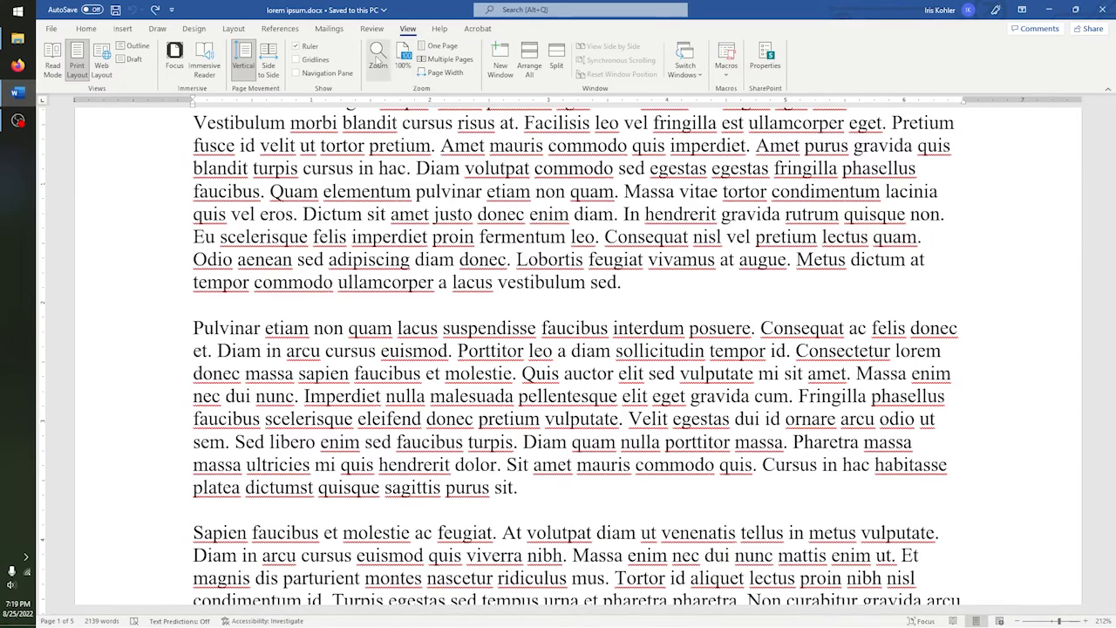
- Zoom the document to the Text width preset
left_click(378, 54)
left_click(581, 300)
left_click(588, 350)
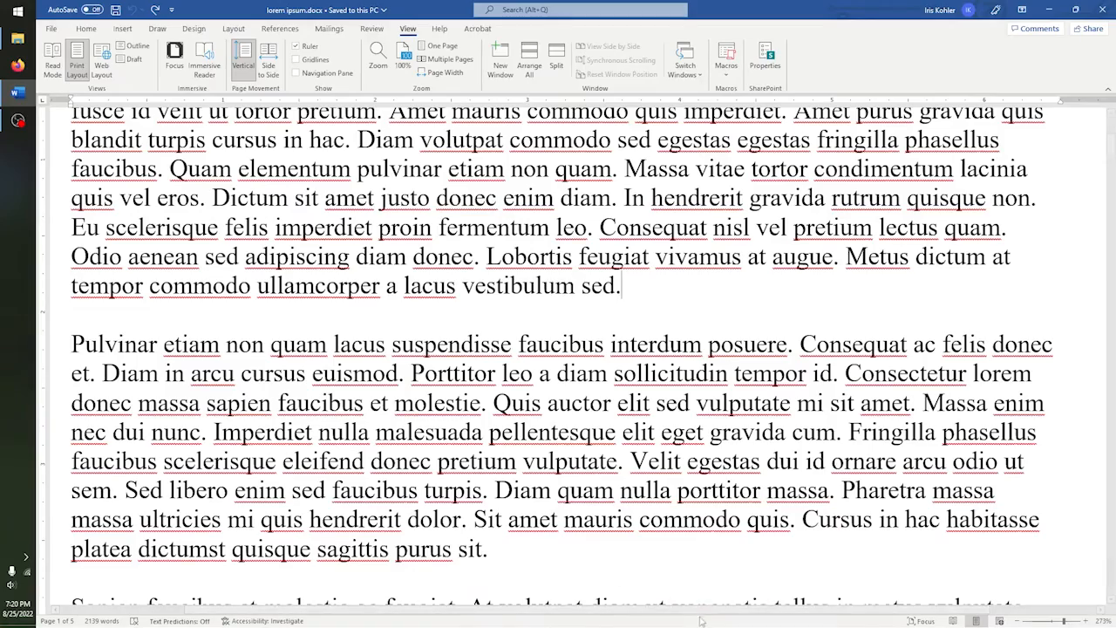
- Look through the enlarged document horizontally and vertically to see how the text fits the window
mouse_move(701, 611)
left_mouse_down()
mouse_move(836, 613)
mouse_move(464, 602)
mouse_move(712, 607)
left_mouse_up()
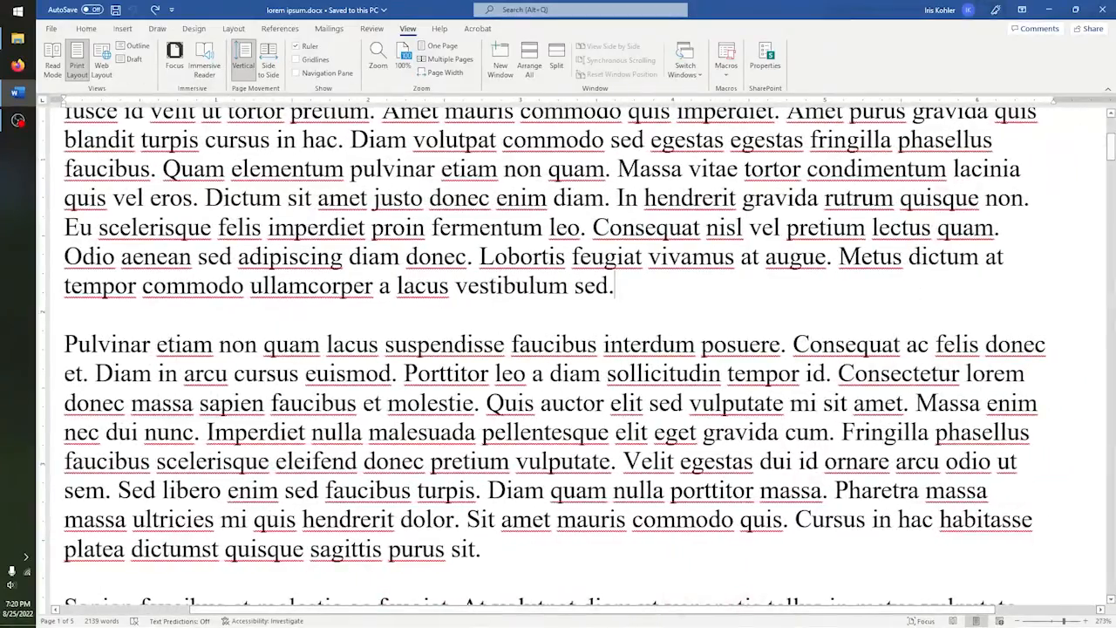
mouse_move(1110, 145)
left_mouse_down()
mouse_move(1111, 232)
mouse_move(1112, 137)
mouse_move(1112, 155)
left_mouse_up()
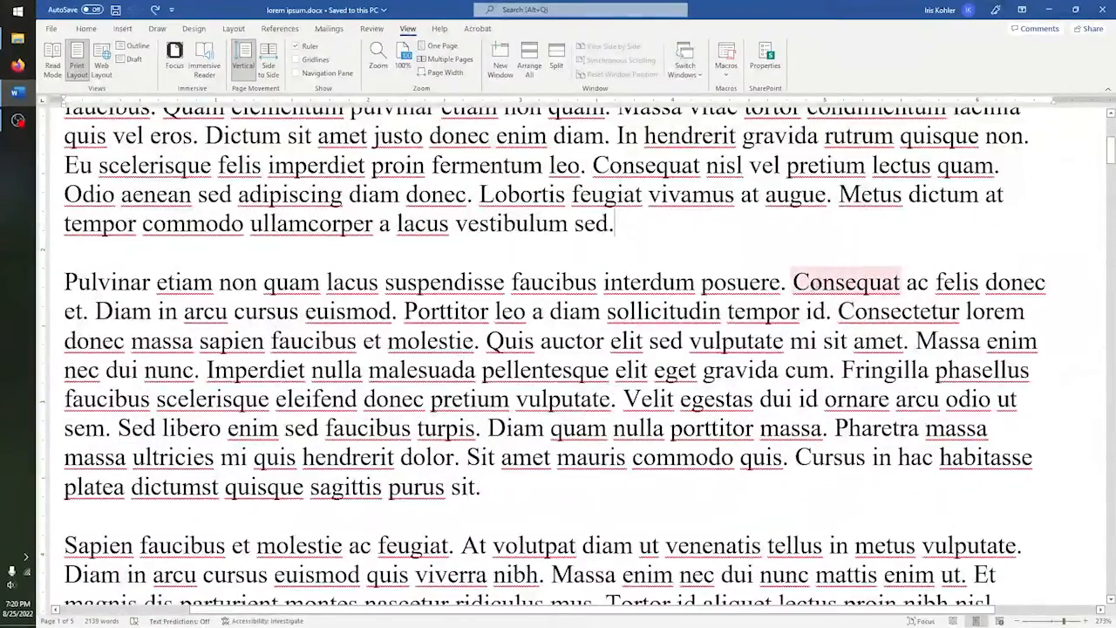
mouse_move(1111, 153)
left_mouse_down()
mouse_move(1111, 200)
mouse_move(1111, 155)
left_mouse_up()
scroll(558, 349, "down", 10)
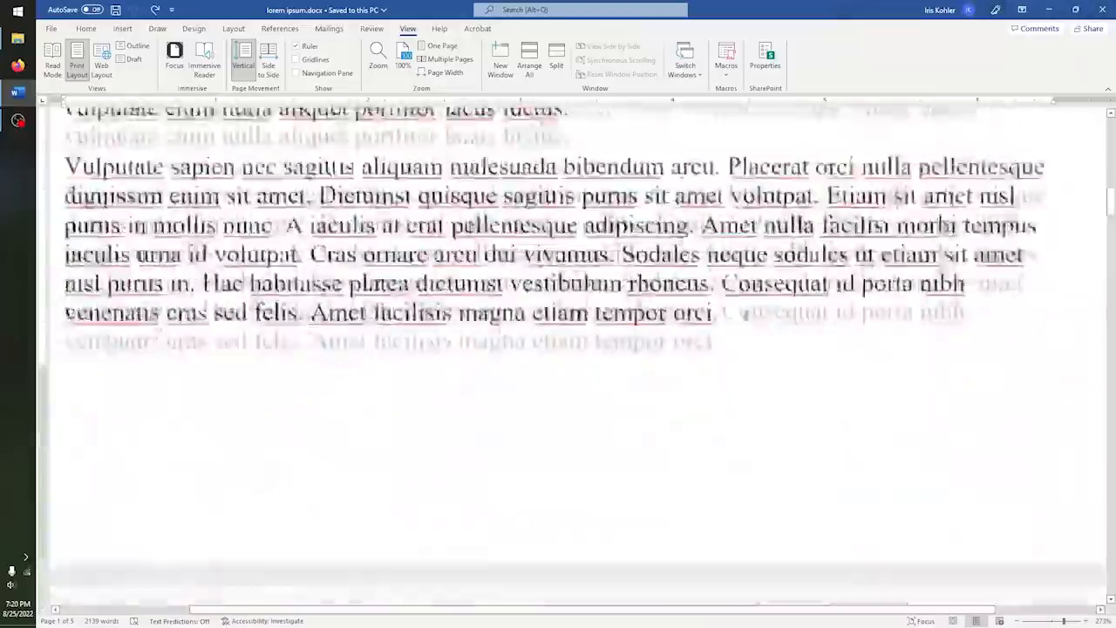
scroll(749, 314, "up", 7)
scroll(750, 317, "down", 8)
scroll(752, 328, "up", 4)
scroll(751, 328, "up", 7)
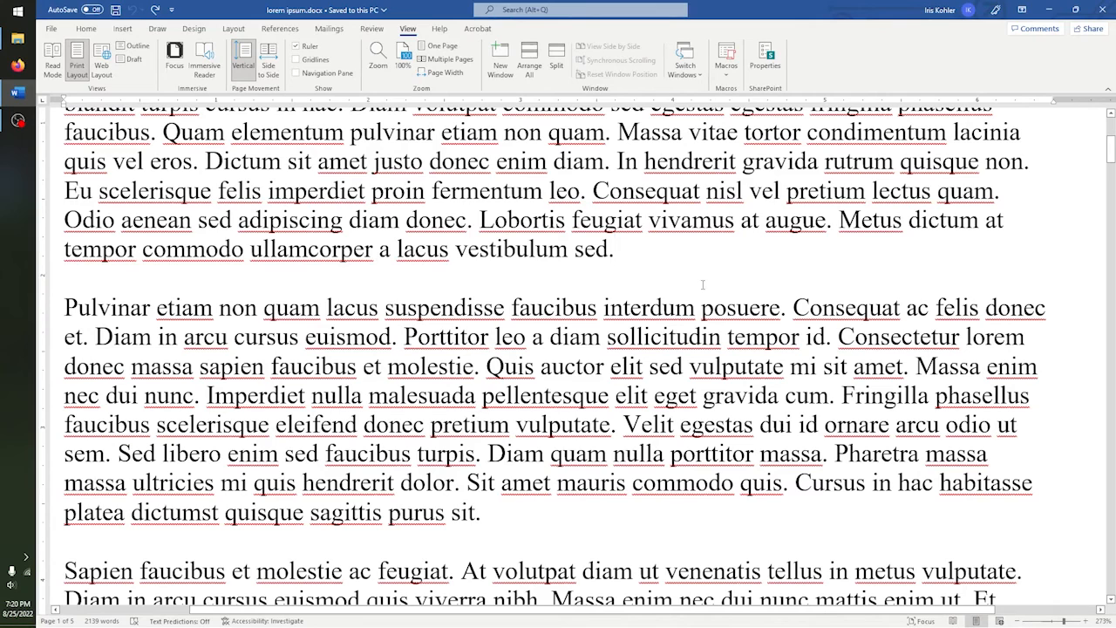
left_click_drag(648, 616, 646, 615)
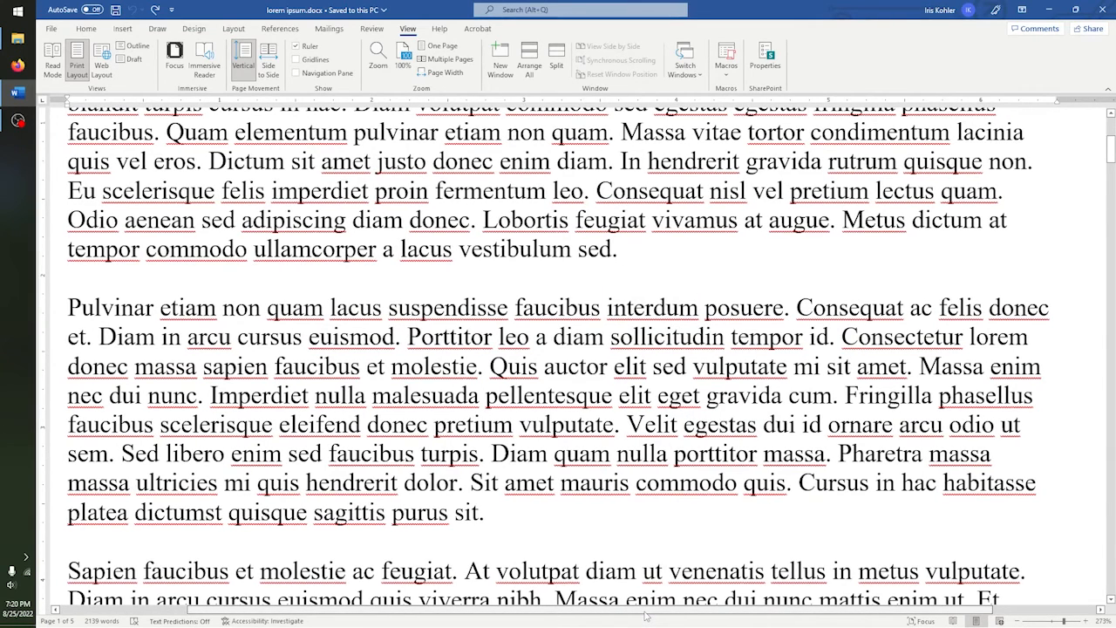
left_click_drag(646, 615, 646, 616)
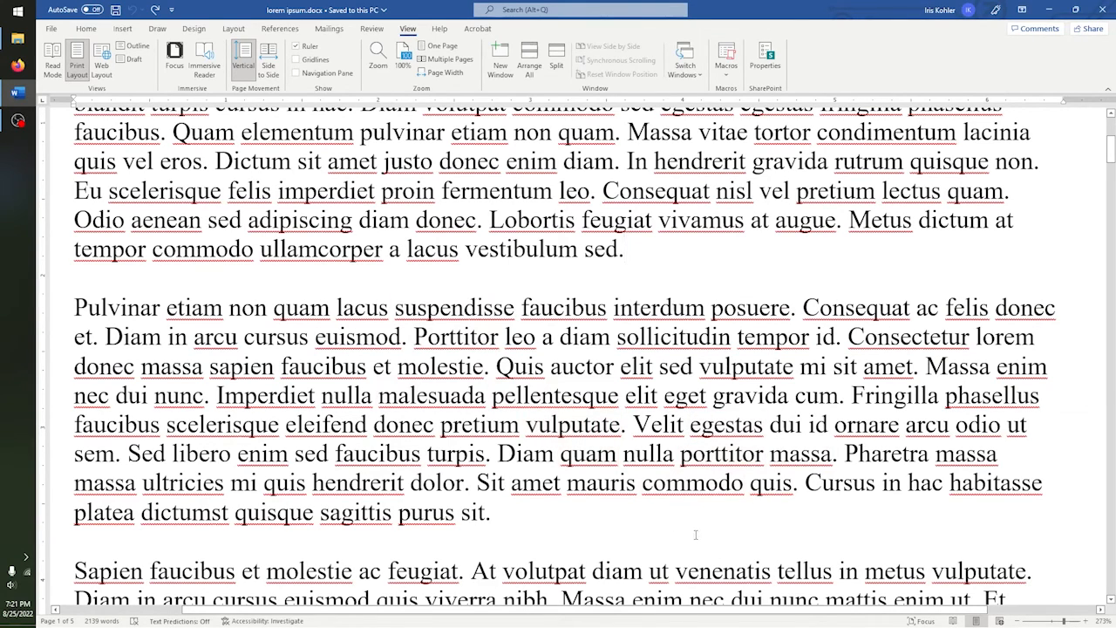
- Zoom the document to the Whole page preset, and switch to the One Page zoom
left_click(374, 70)
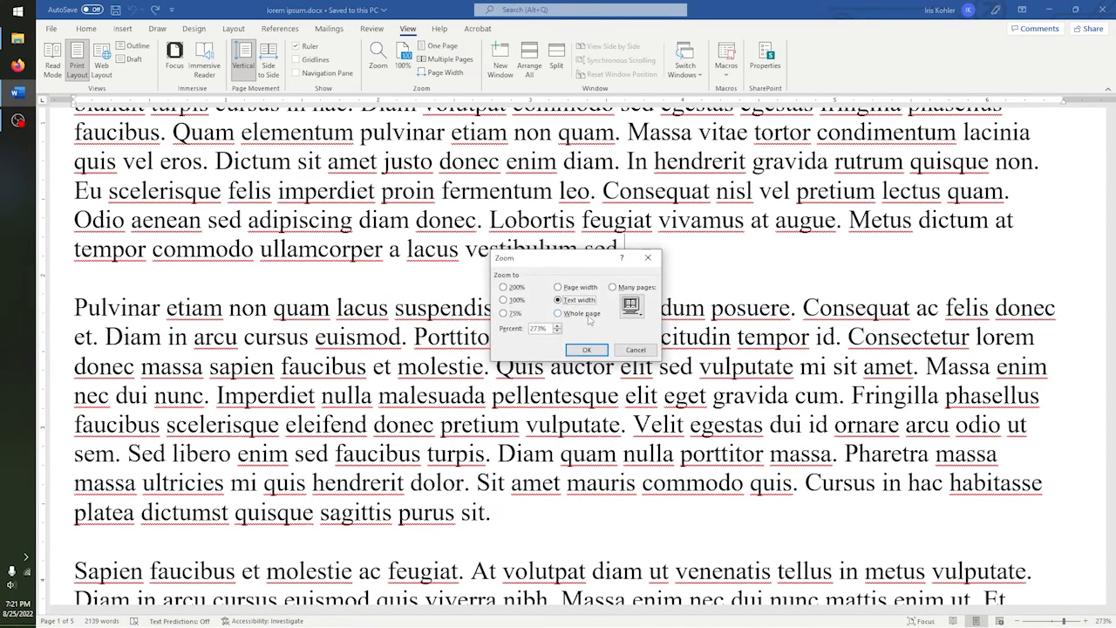
left_click(558, 313)
left_click(587, 349)
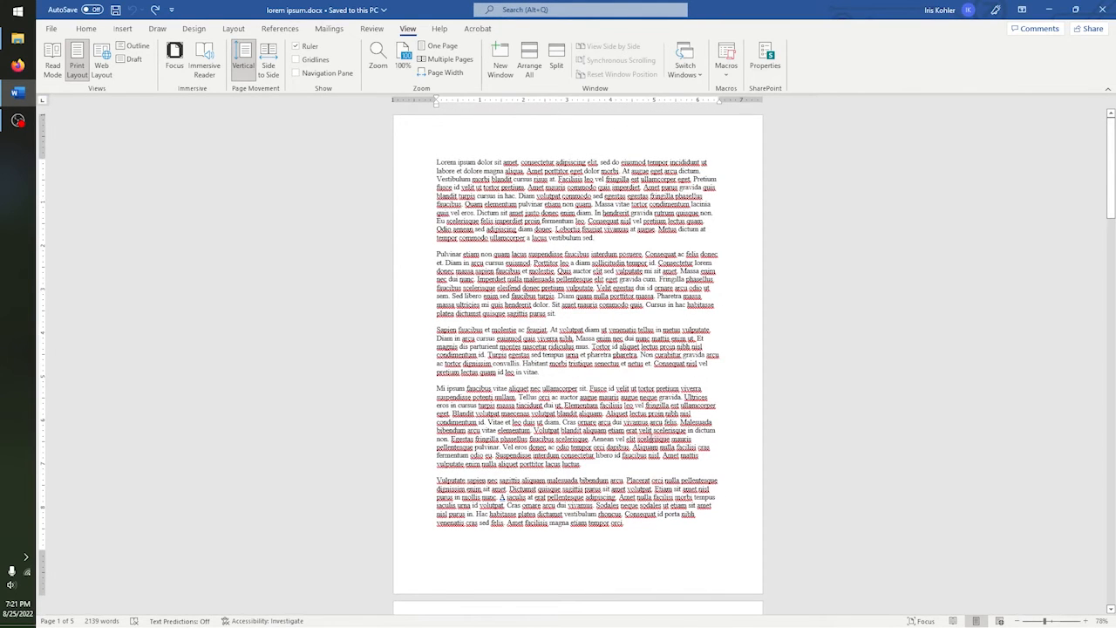
left_click(440, 46)
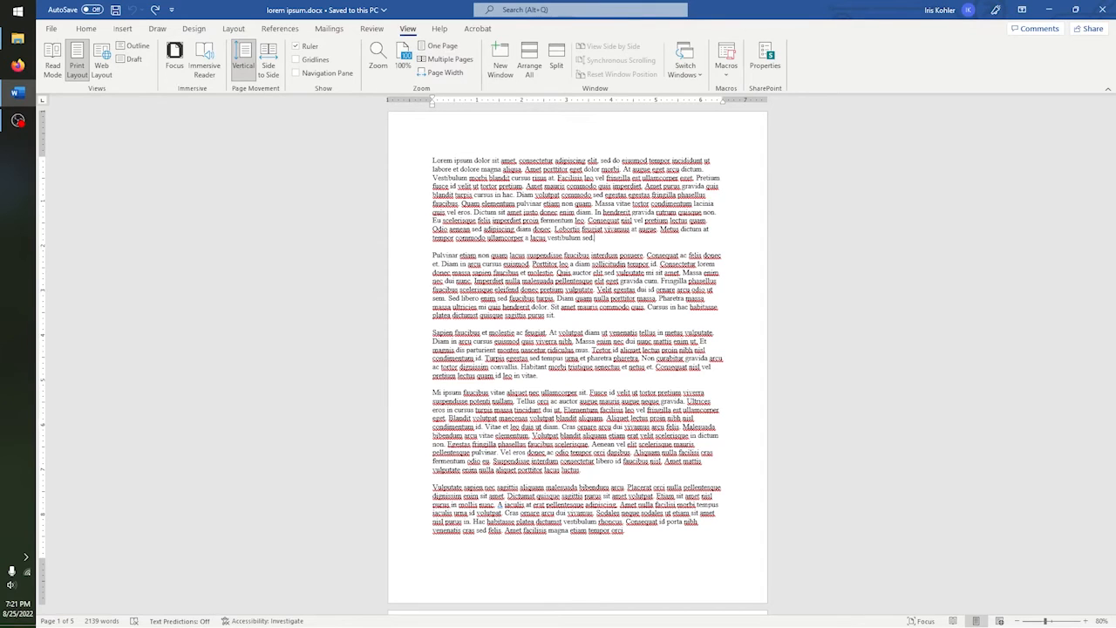
- Show multiple pages side by side, and vary the zoom down to 26% and back up to 78%
left_click(450, 59)
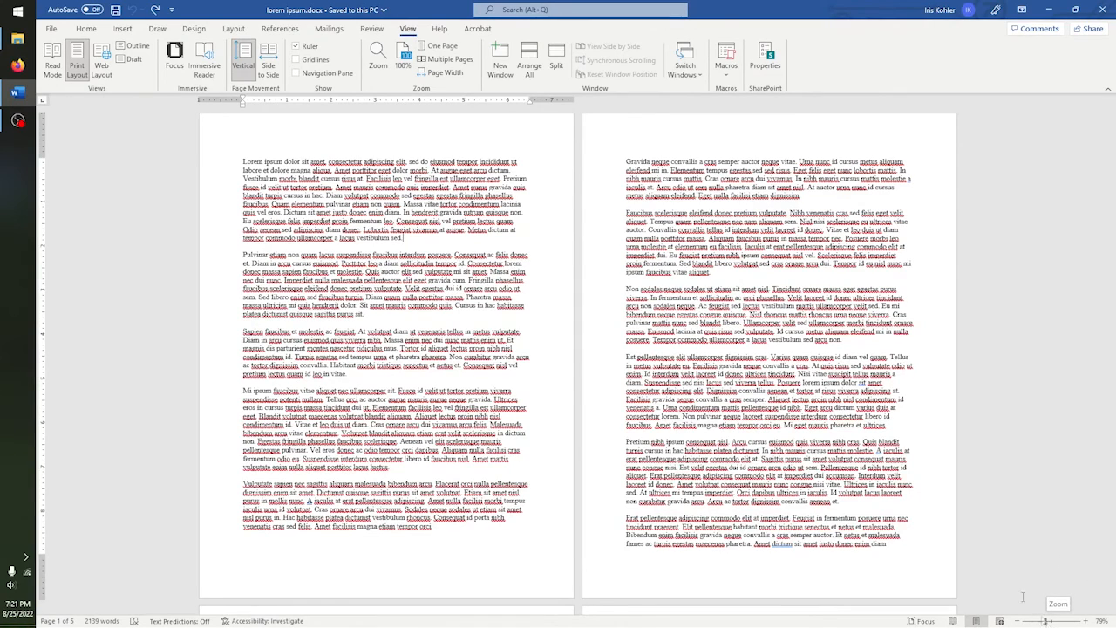
left_click_drag(1046, 622, 1051, 622)
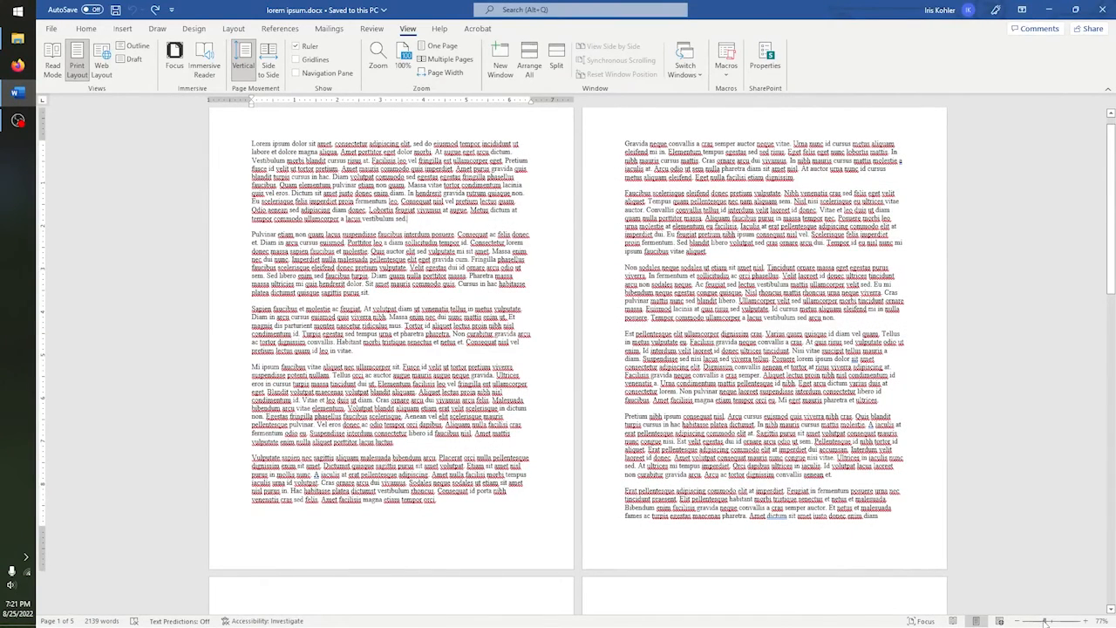
left_click_drag(1047, 621, 1031, 621)
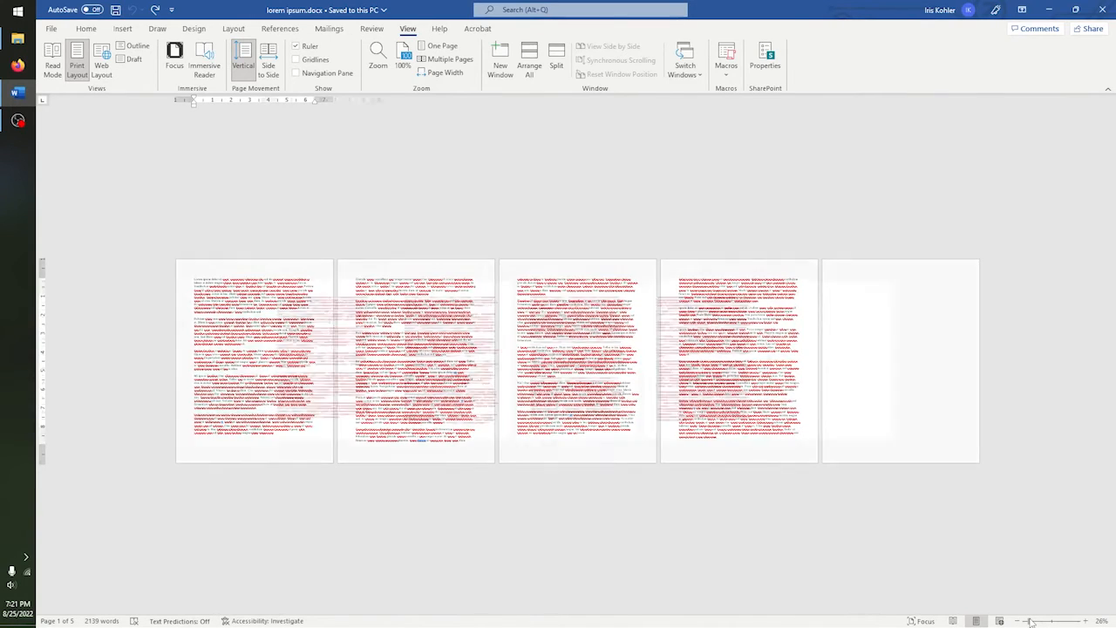
left_click_drag(1030, 621, 1047, 621)
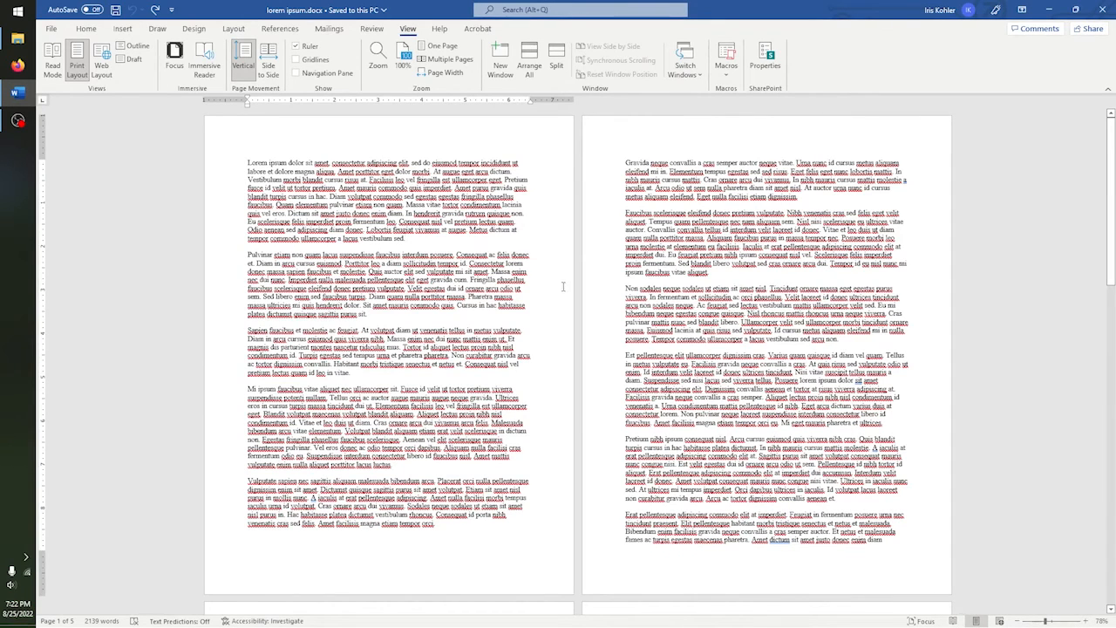
- Zoom to many pages in a 2 x 2 arrangement, and go through the four displayed pages
left_click(376, 54)
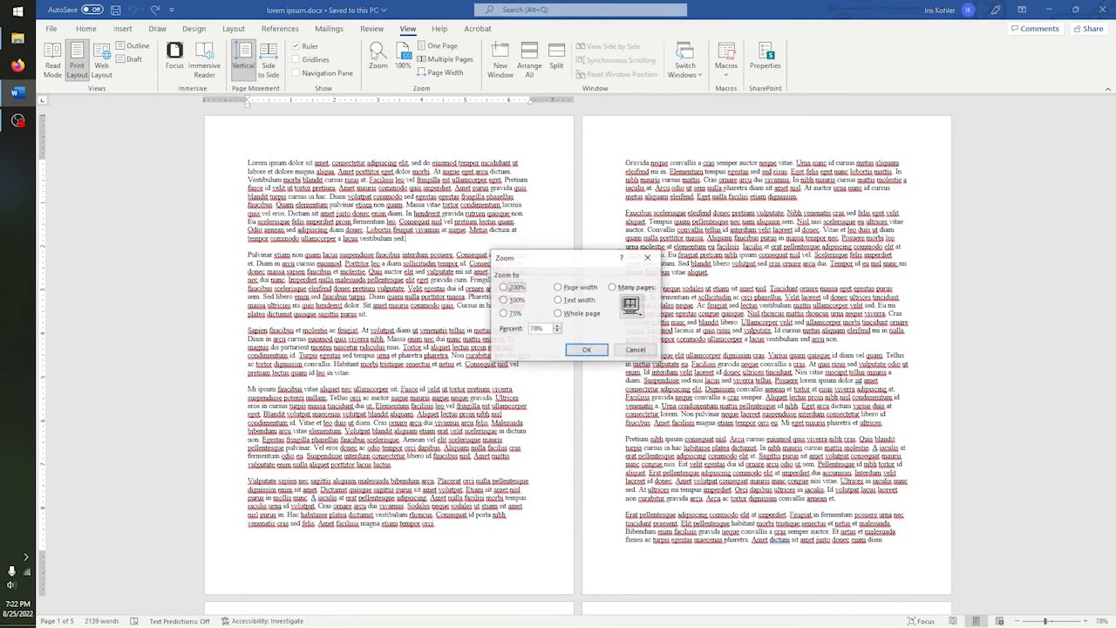
left_click(613, 286)
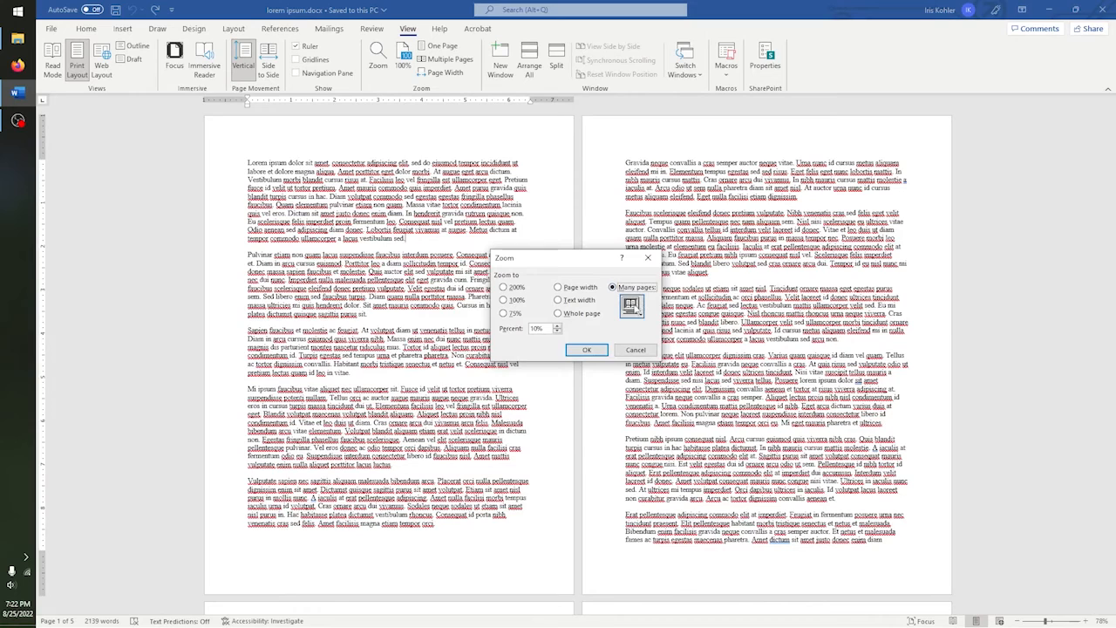
left_click(636, 304)
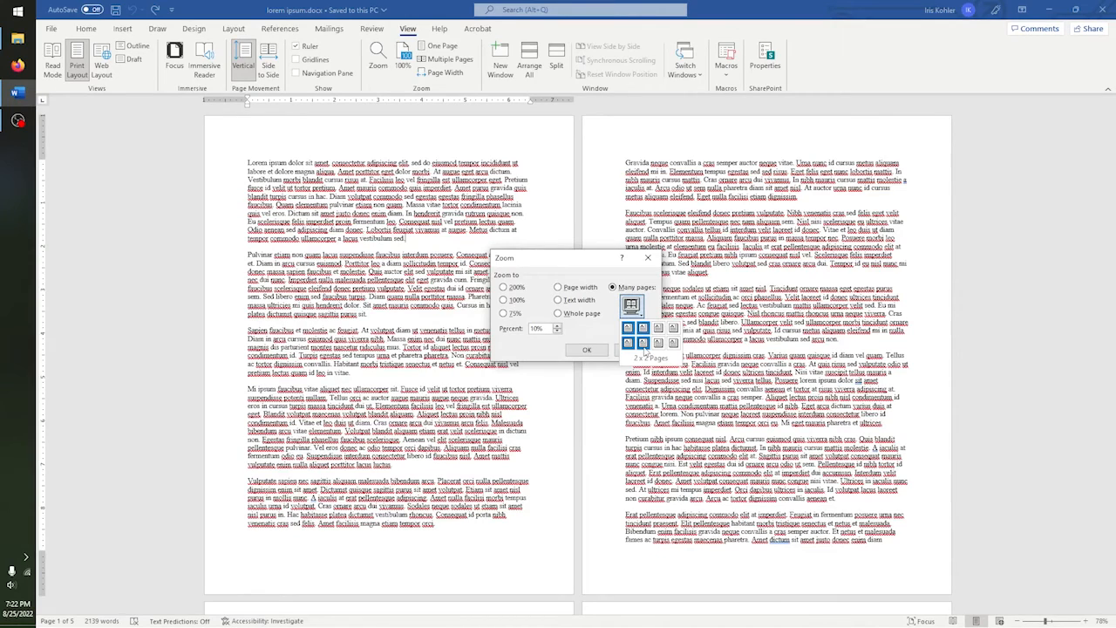
left_click(642, 348)
left_click(587, 349)
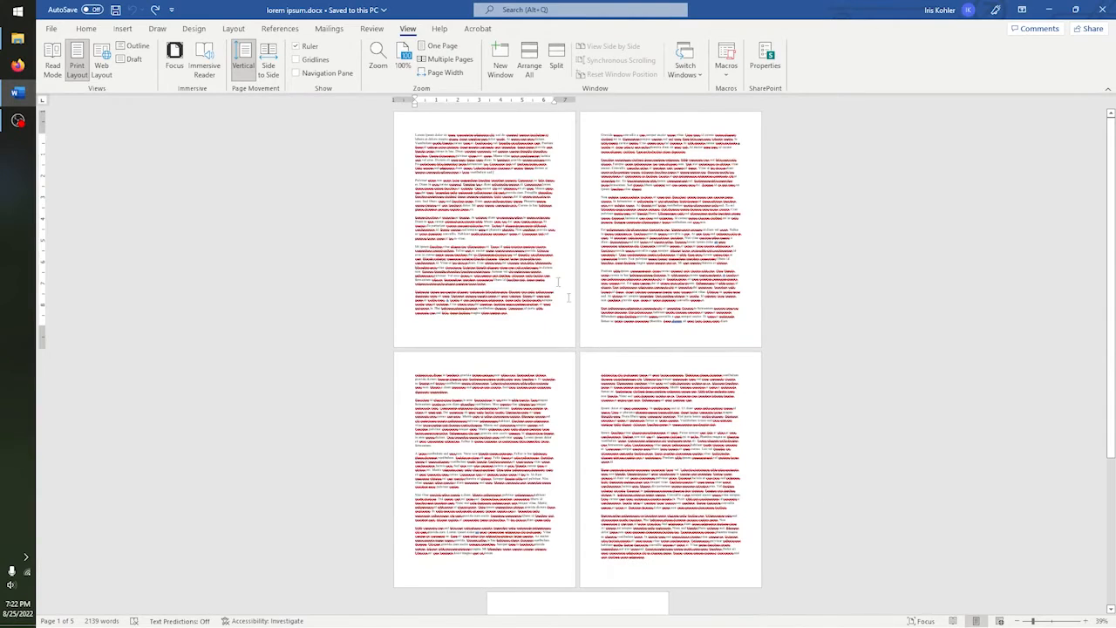
left_click(473, 159)
left_click(663, 181)
left_click(470, 423)
left_click(667, 408)
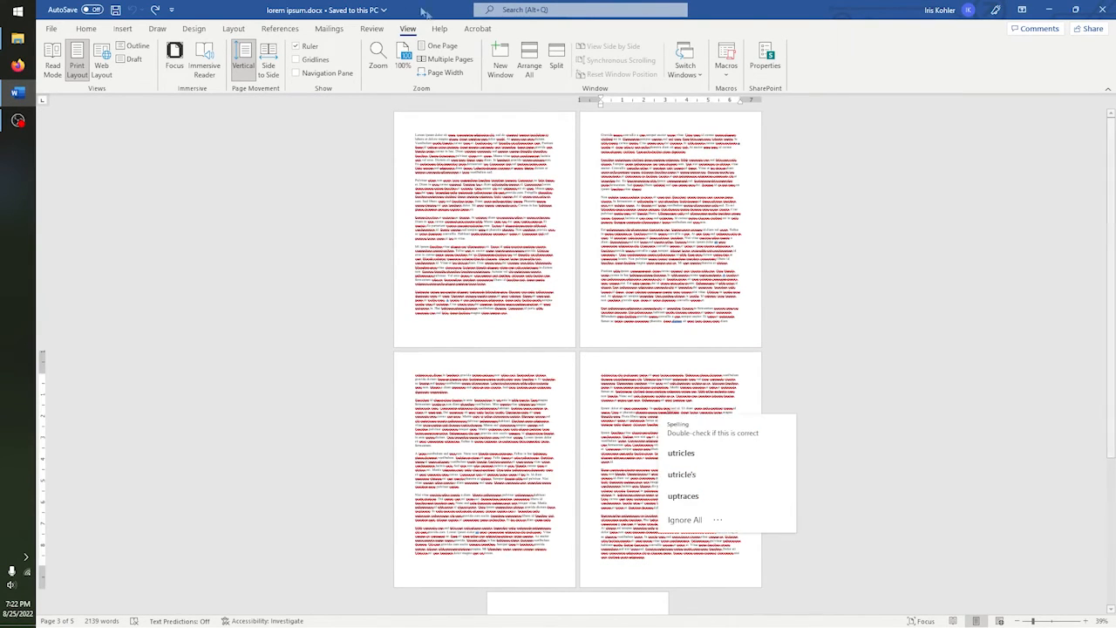
- Change the many pages zoom to a 1 x 4 arrangement
left_click(378, 59)
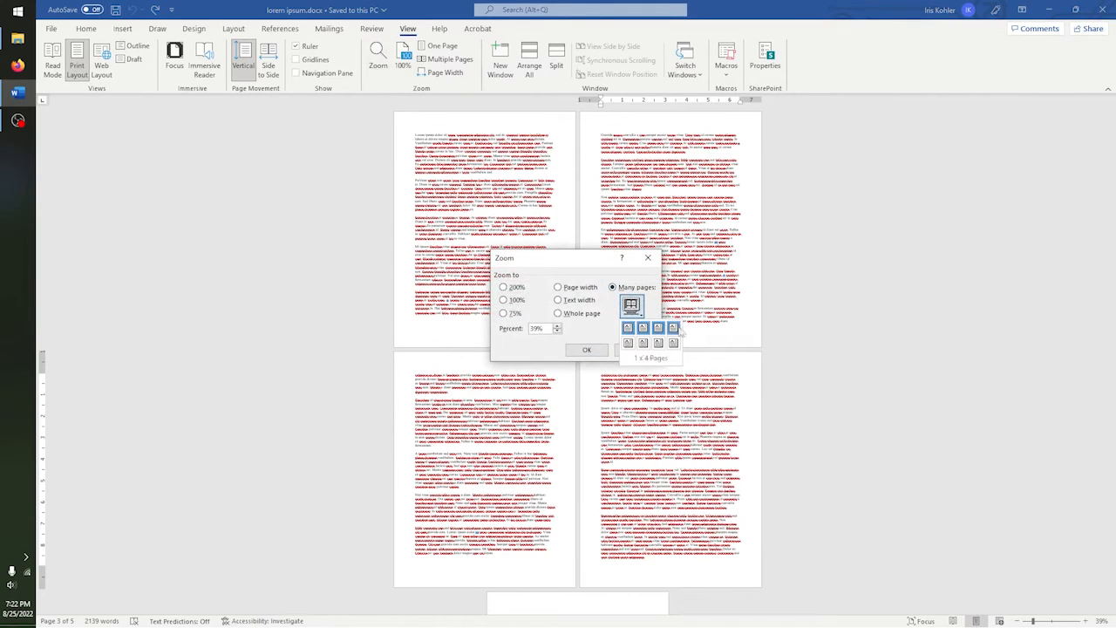
left_click(673, 329)
left_click(586, 350)
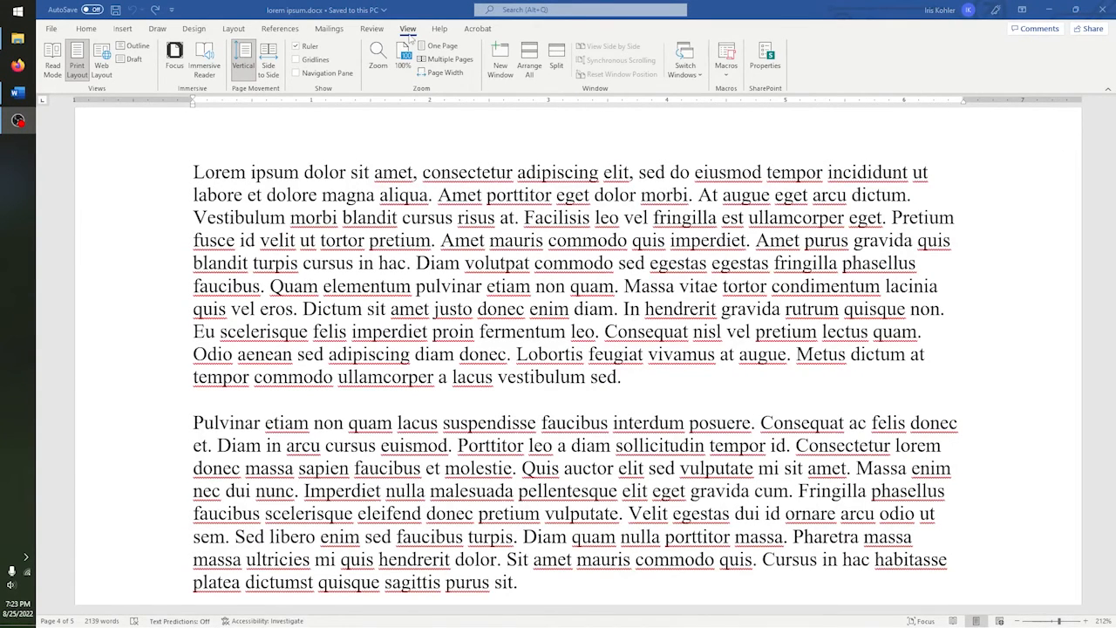
- Split the document window into two panes
left_click(557, 57)
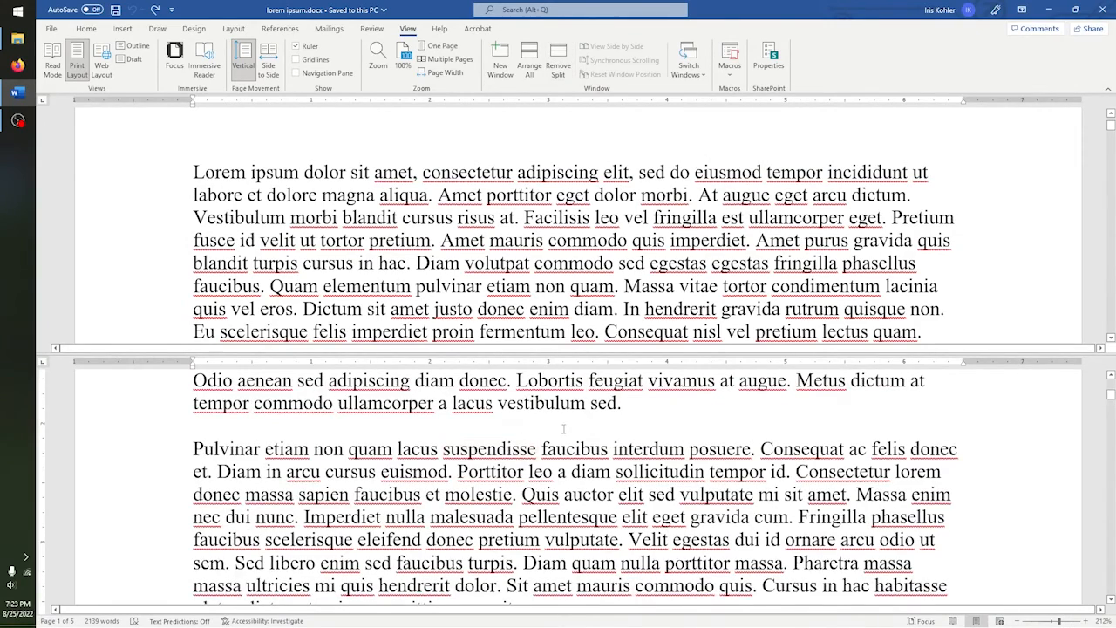
- Browse the document in the lower split pane independently of the upper one, and return the focus to the upper pane
scroll(563, 428, "up", 5)
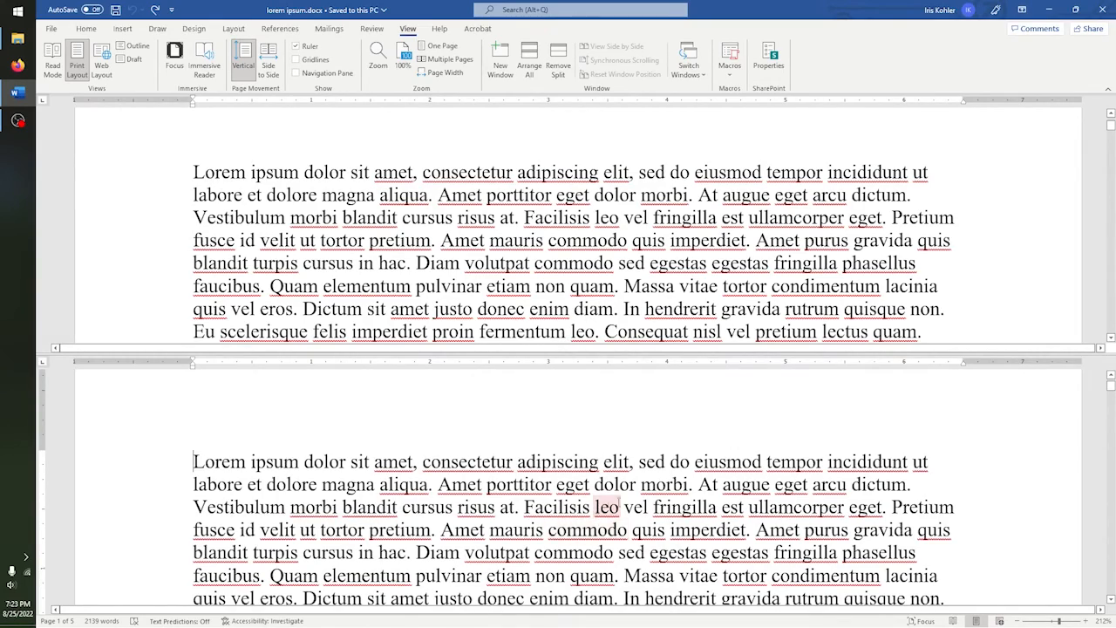
scroll(607, 506, "down", 10)
scroll(623, 505, "down", 10)
scroll(622, 505, "down", 5)
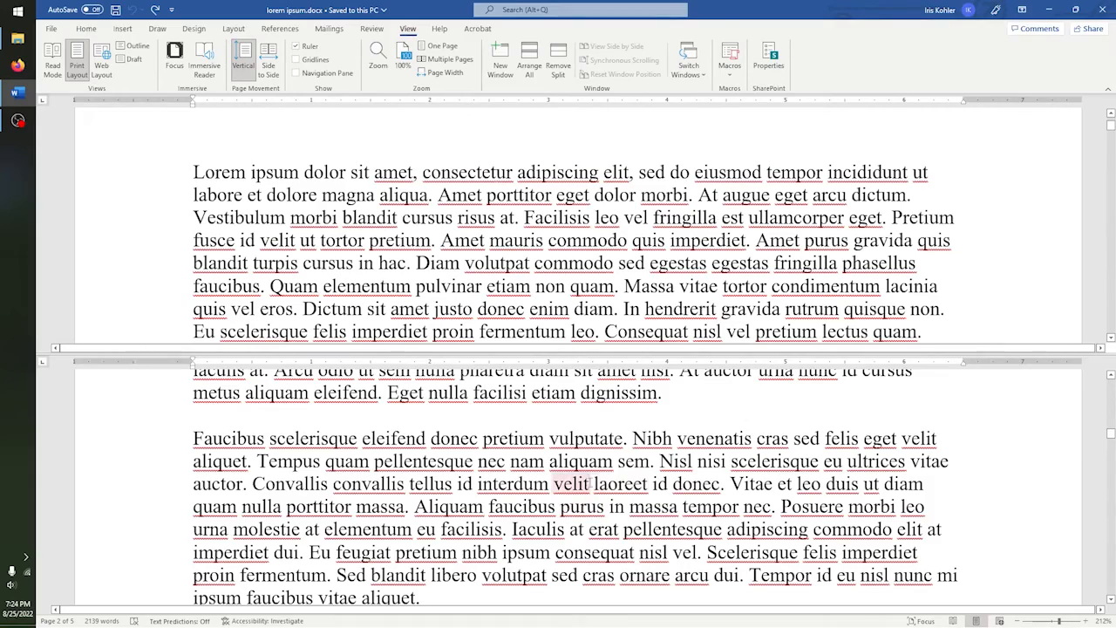
scroll(590, 261, "down", 5)
scroll(590, 261, "up", 2)
scroll(590, 262, "down", 2)
scroll(591, 262, "up", 7)
scroll(571, 485, "down", 10)
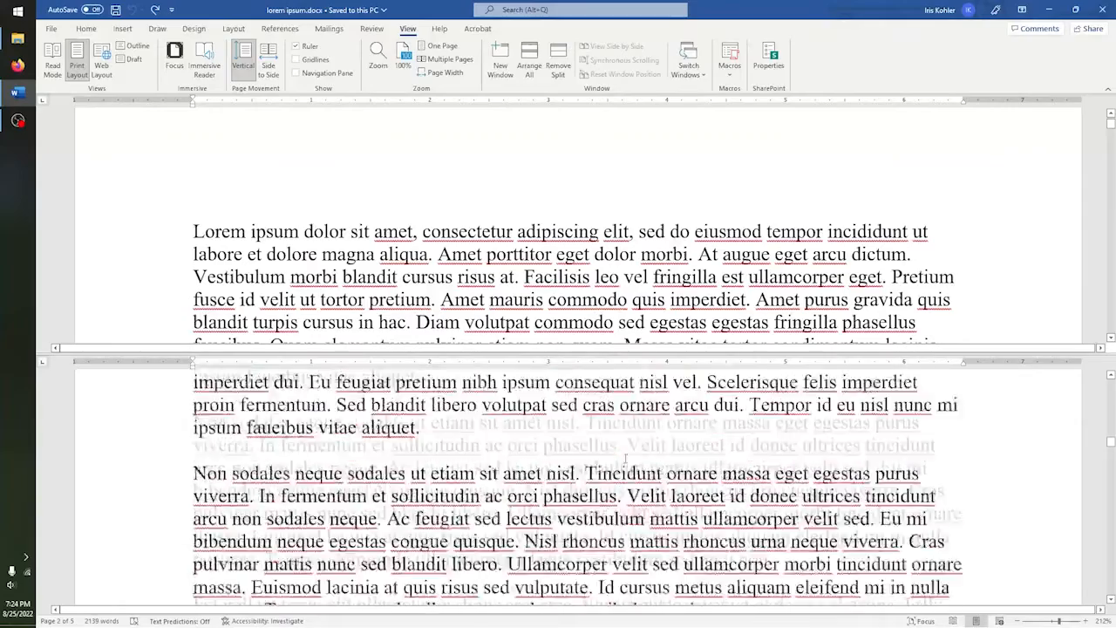
left_click(656, 230)
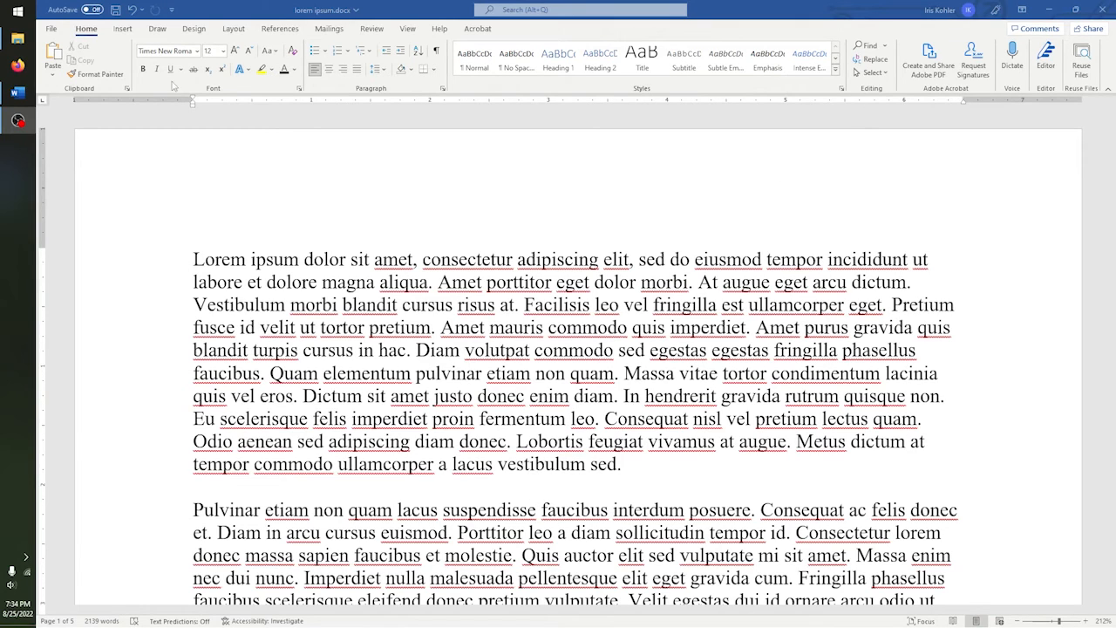
- Insert a Blank built-in header, enter the author's full name in it, and return to the body text
left_click(122, 29)
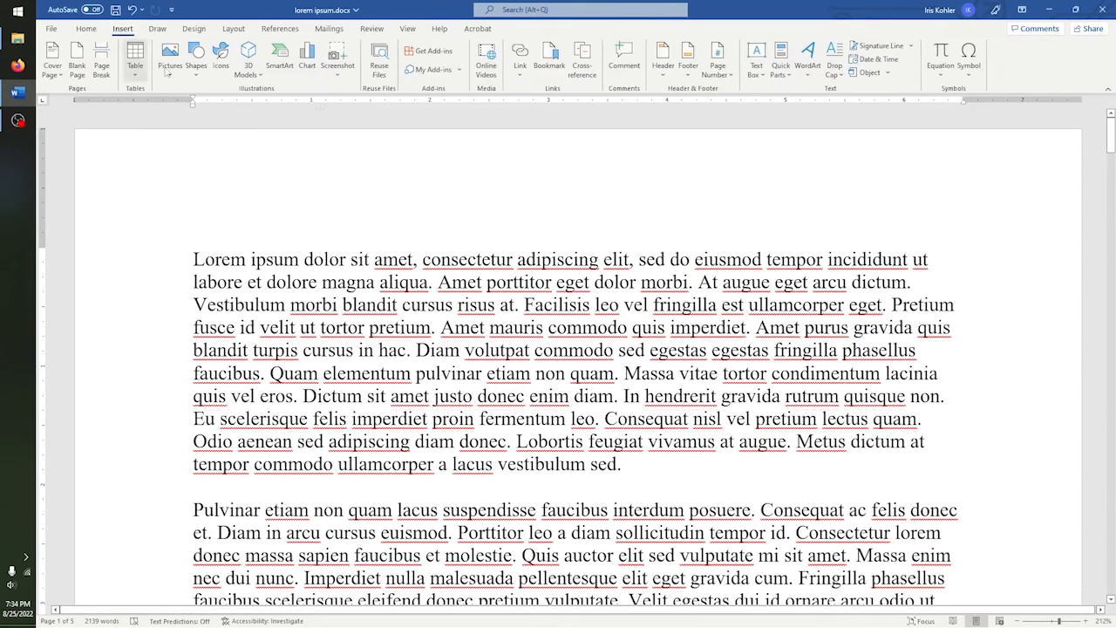
left_click(667, 68)
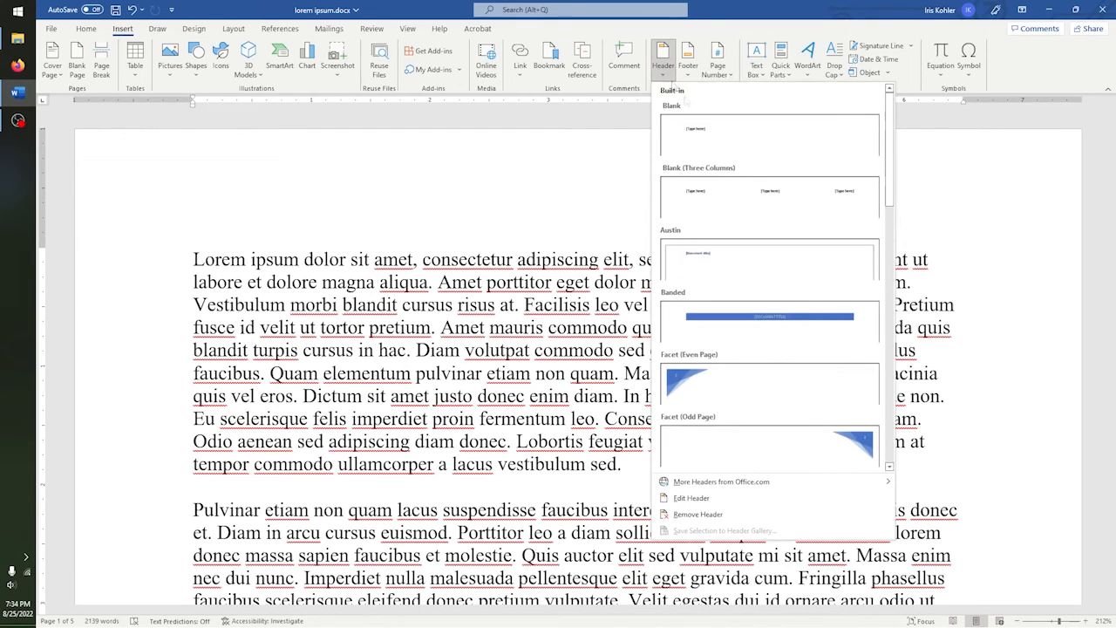
scroll(746, 367, "down", 8)
scroll(746, 367, "down", 2)
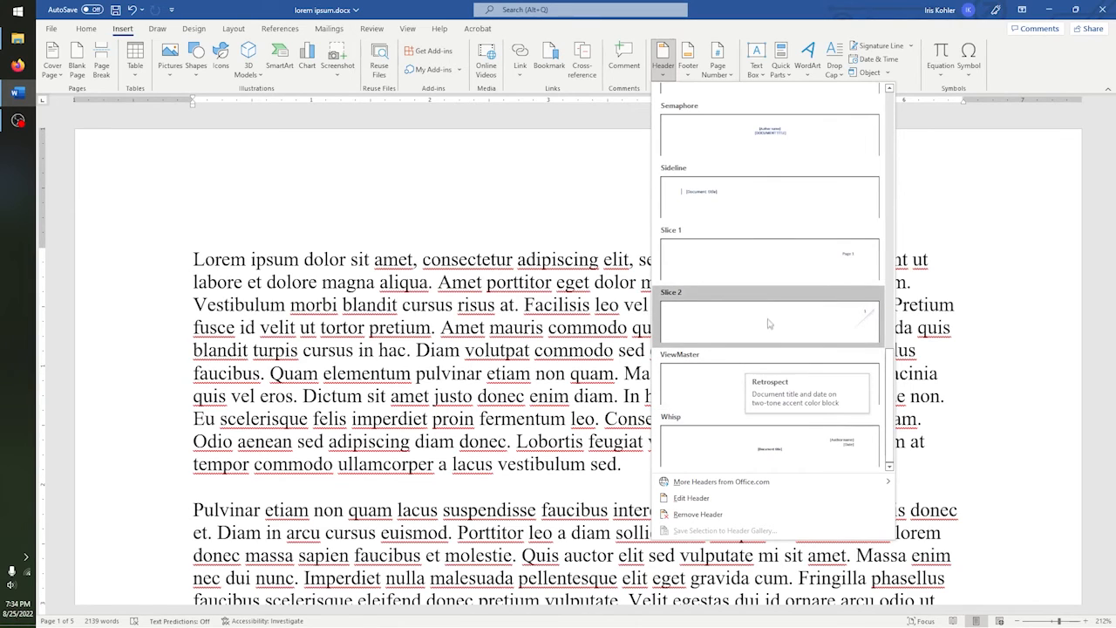
scroll(768, 322, "up", 10)
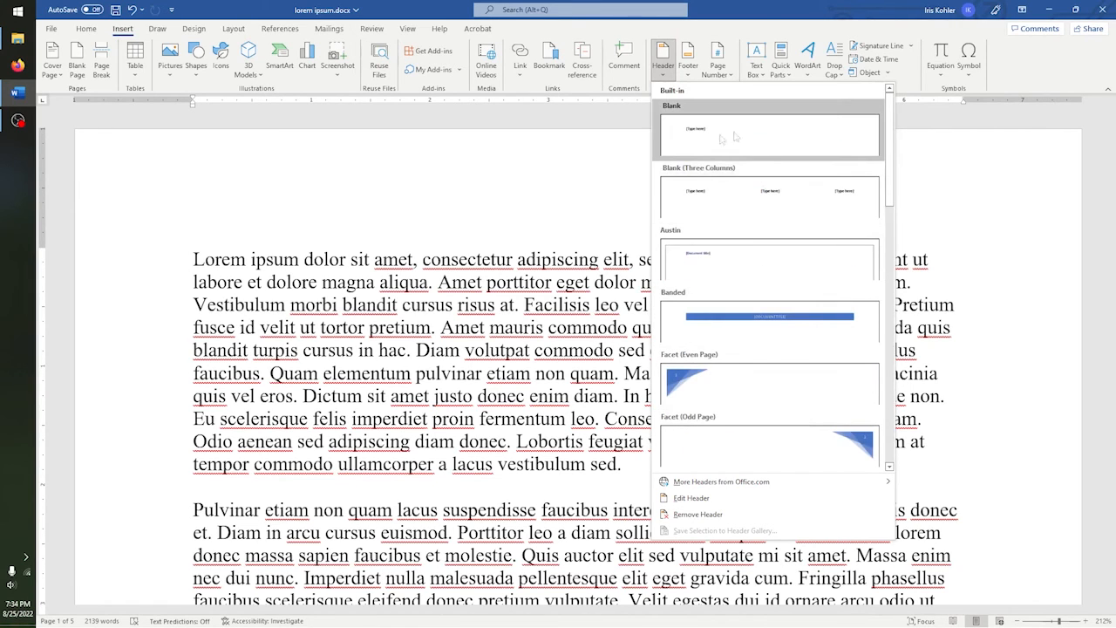
left_click(743, 138)
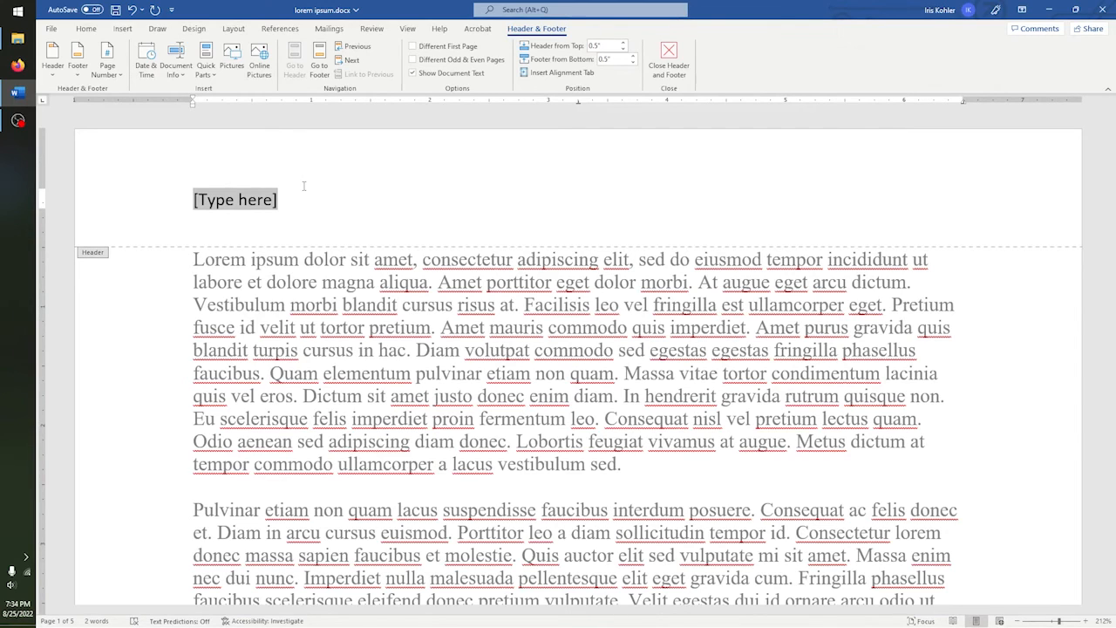
type("Iris Kohler")
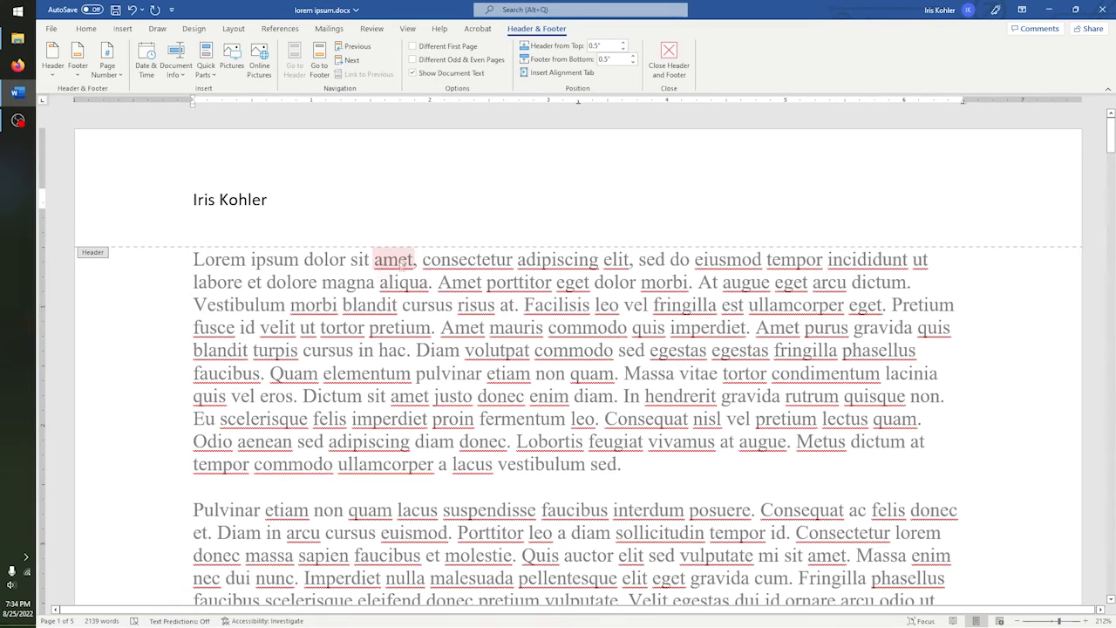
double_click(534, 392)
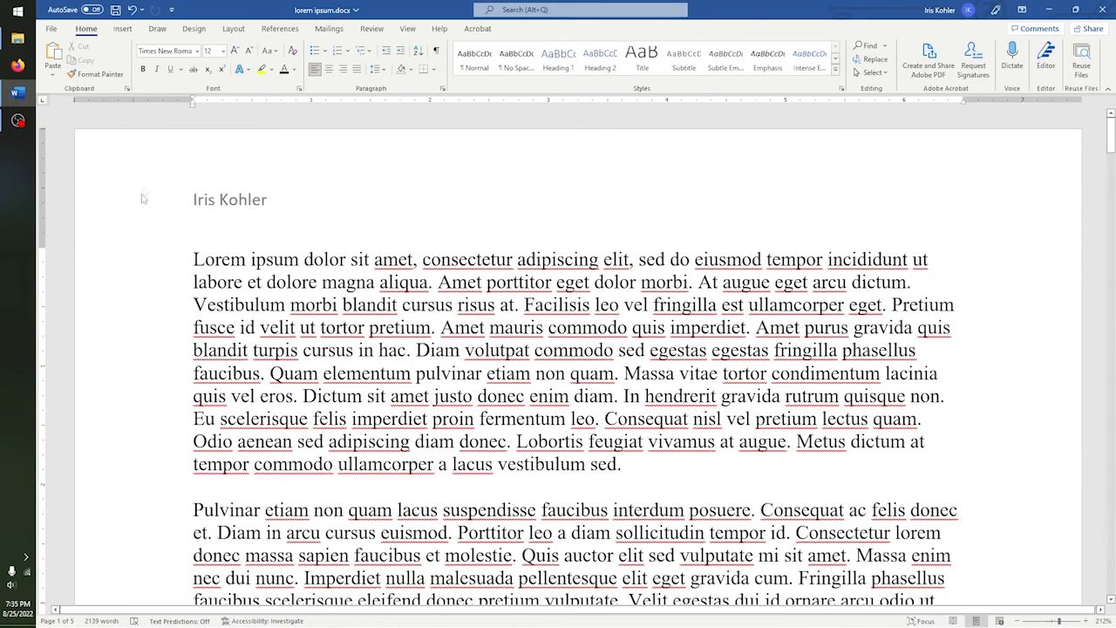
- Switch back and forth between editing the first page's header and the body text, ending in the first body line
double_click(280, 200)
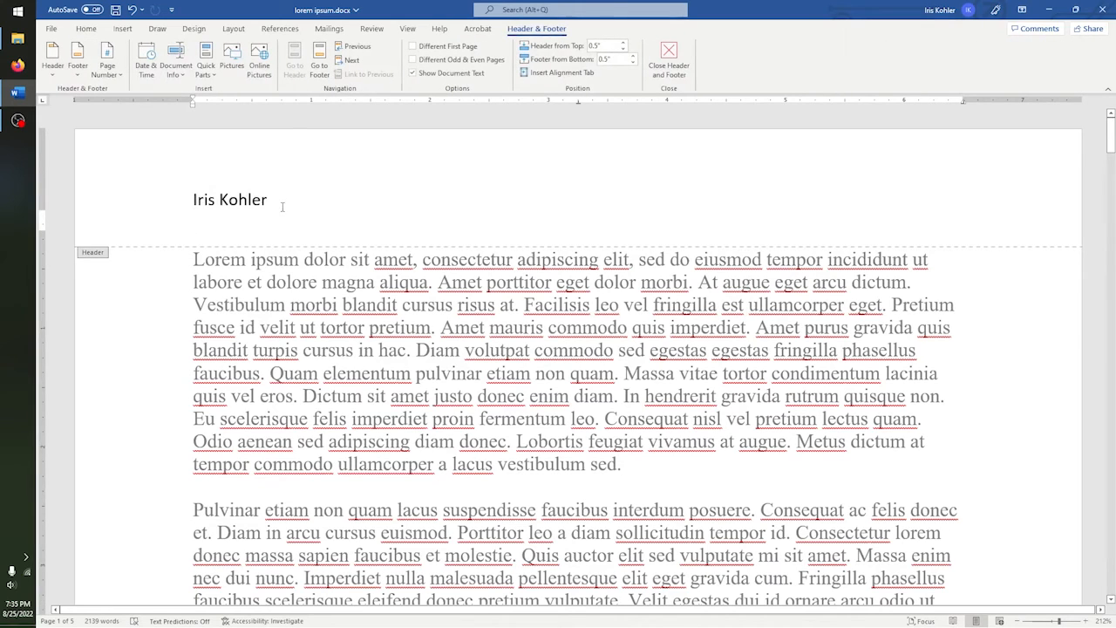
key("BackSpace")
double_click(288, 259)
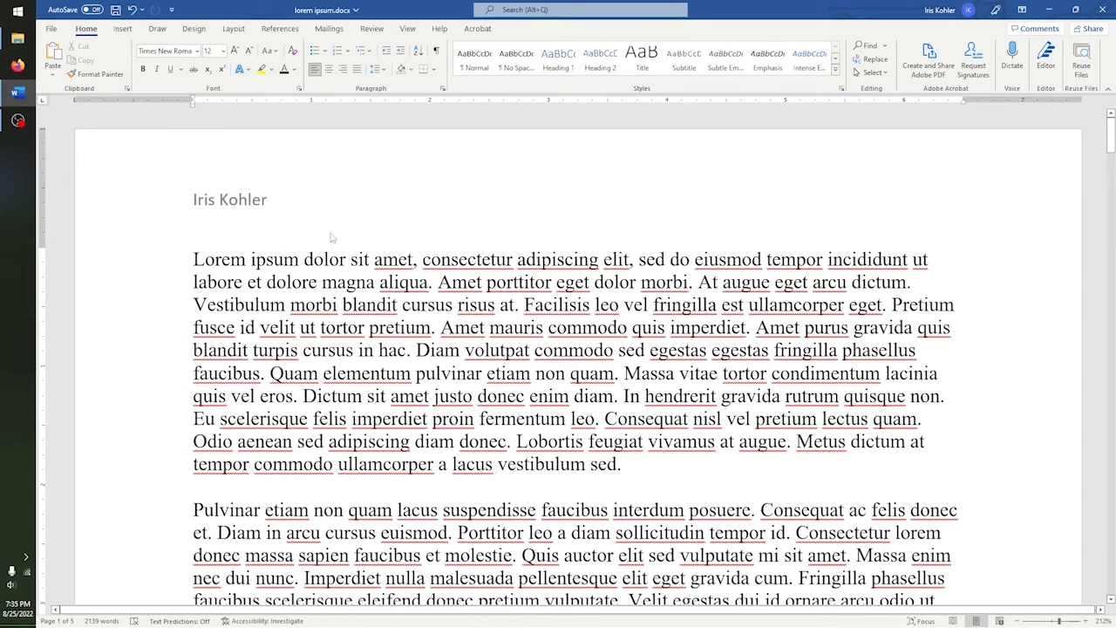
double_click(332, 206)
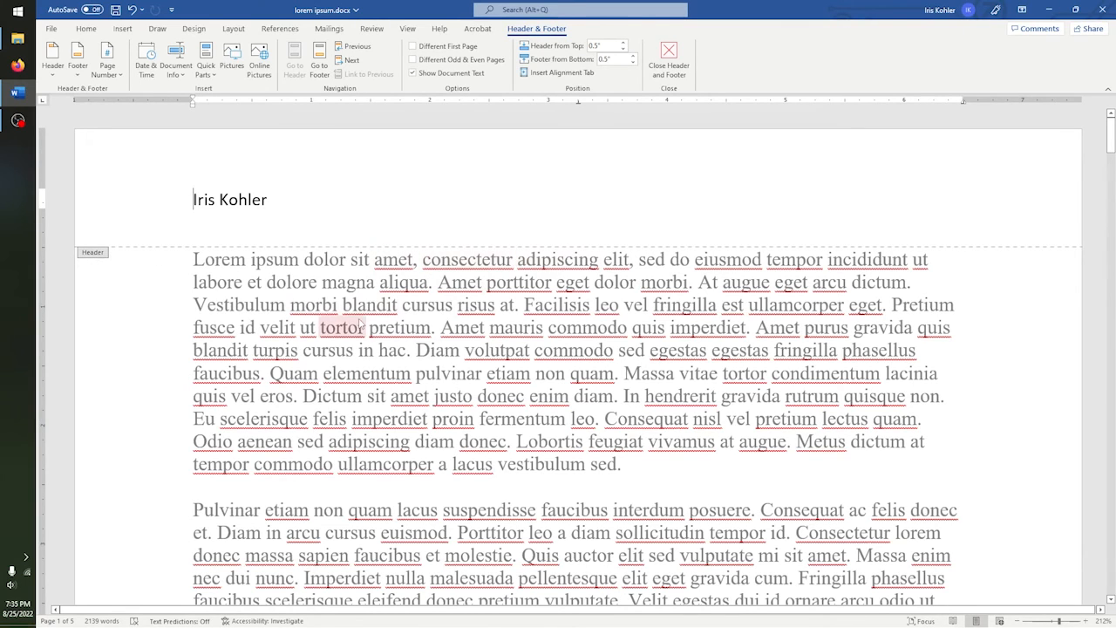
double_click(172, 302)
left_click(176, 335)
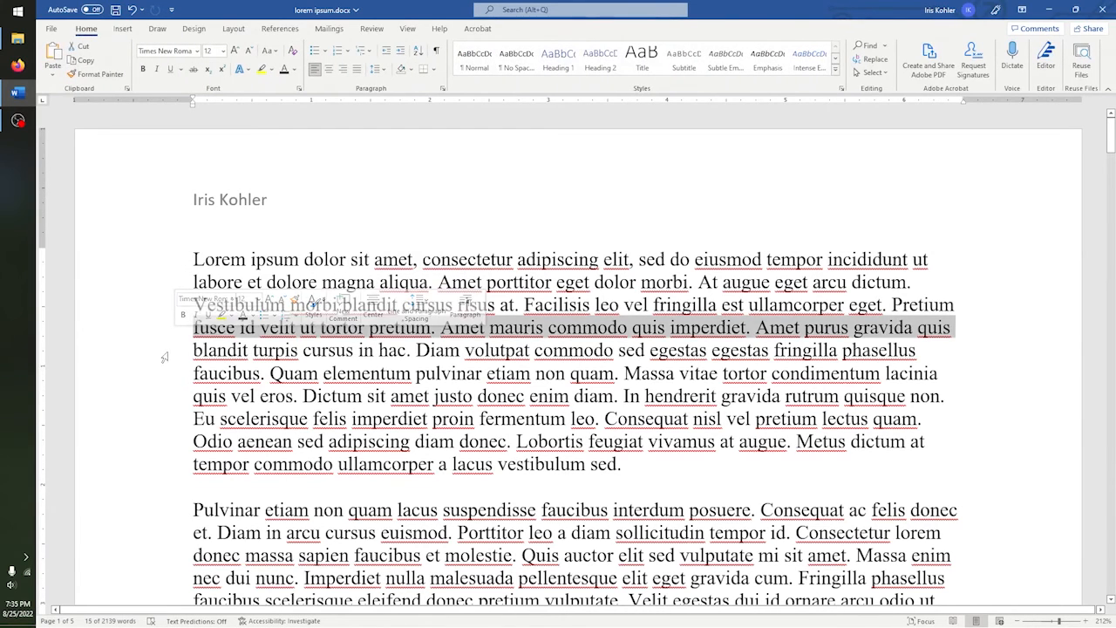
left_click(168, 351)
left_click(459, 255)
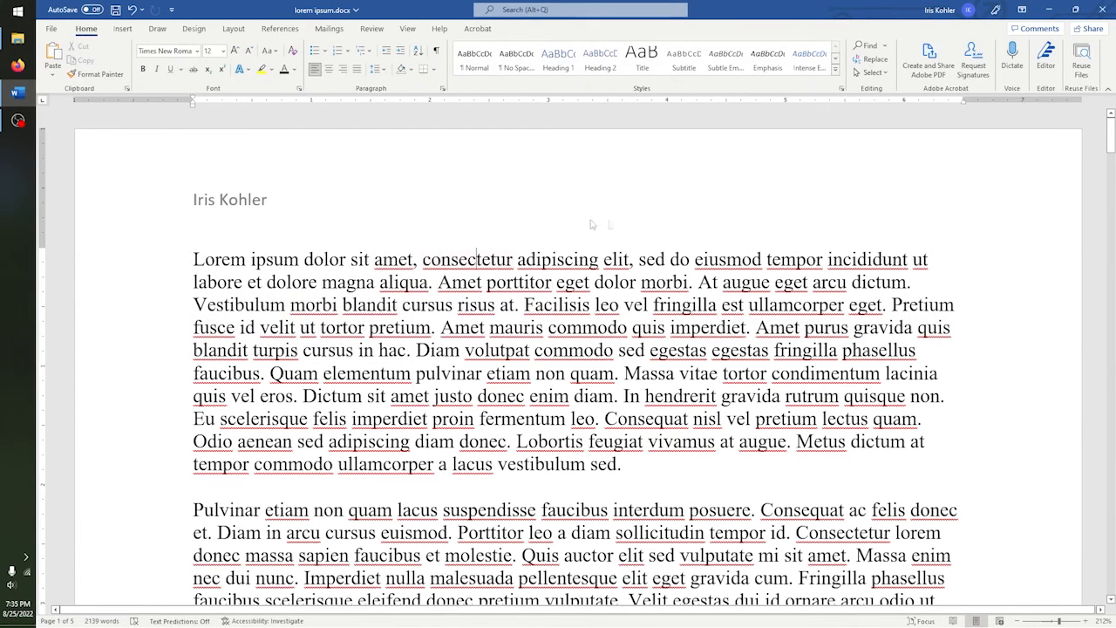
- Replace the header text on page three with "test", leave header editing, and check the headers on the earlier pages
scroll(299, 258, "down", 15)
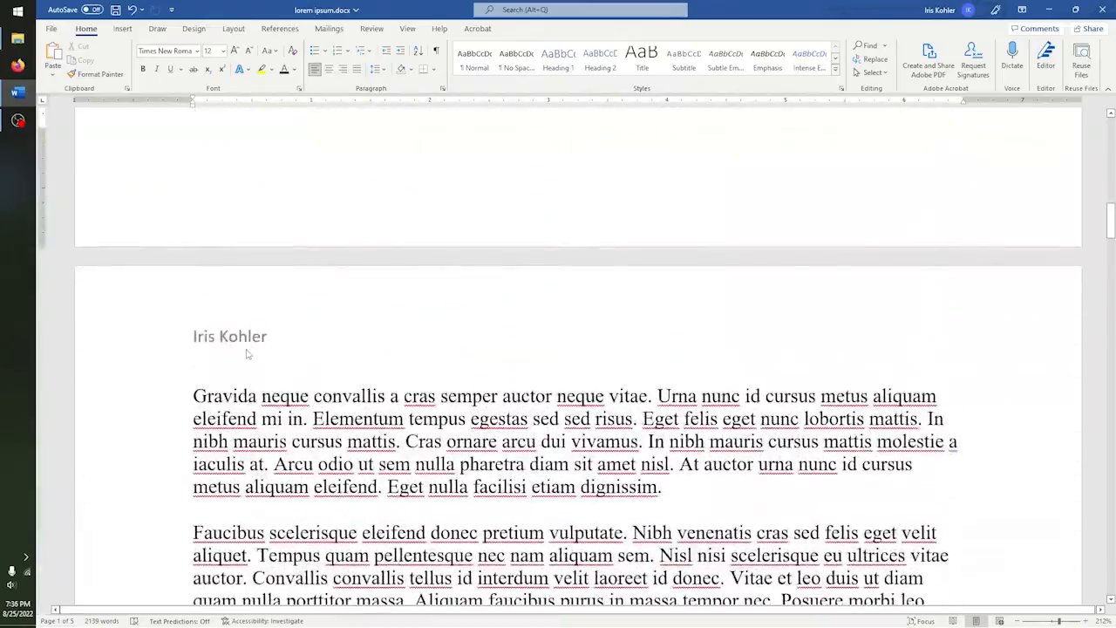
scroll(247, 354, "down", 15)
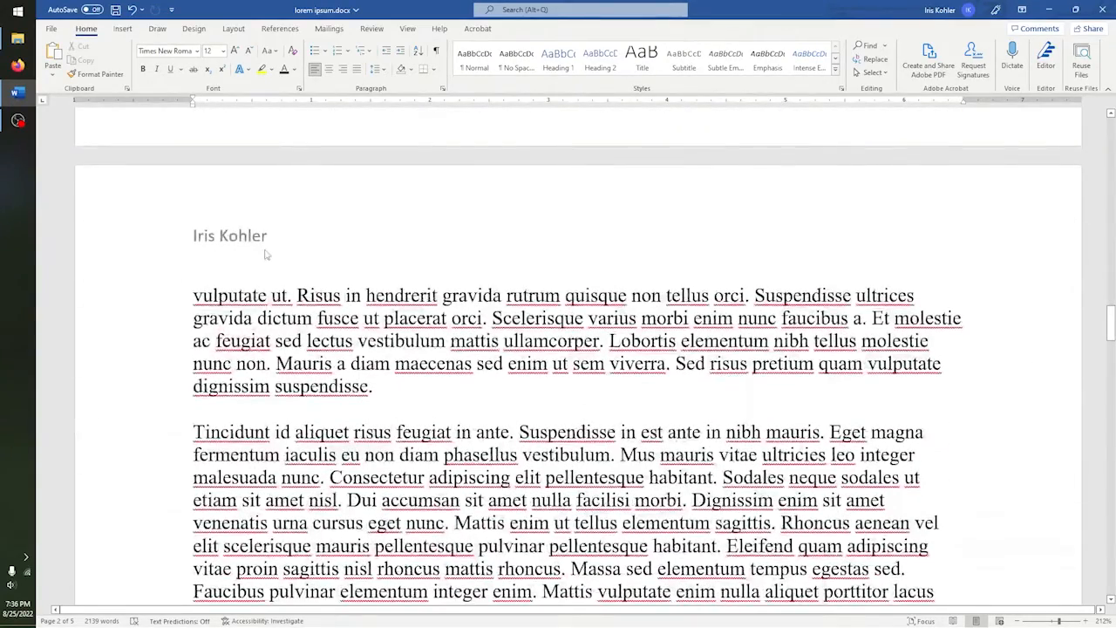
double_click(271, 239)
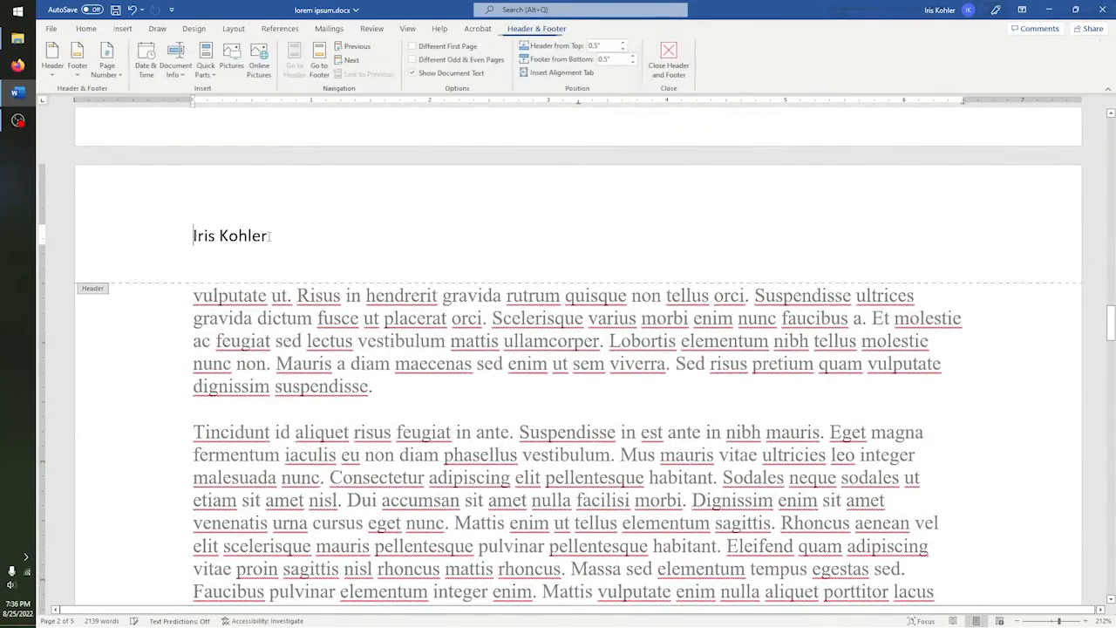
triple_click(278, 234)
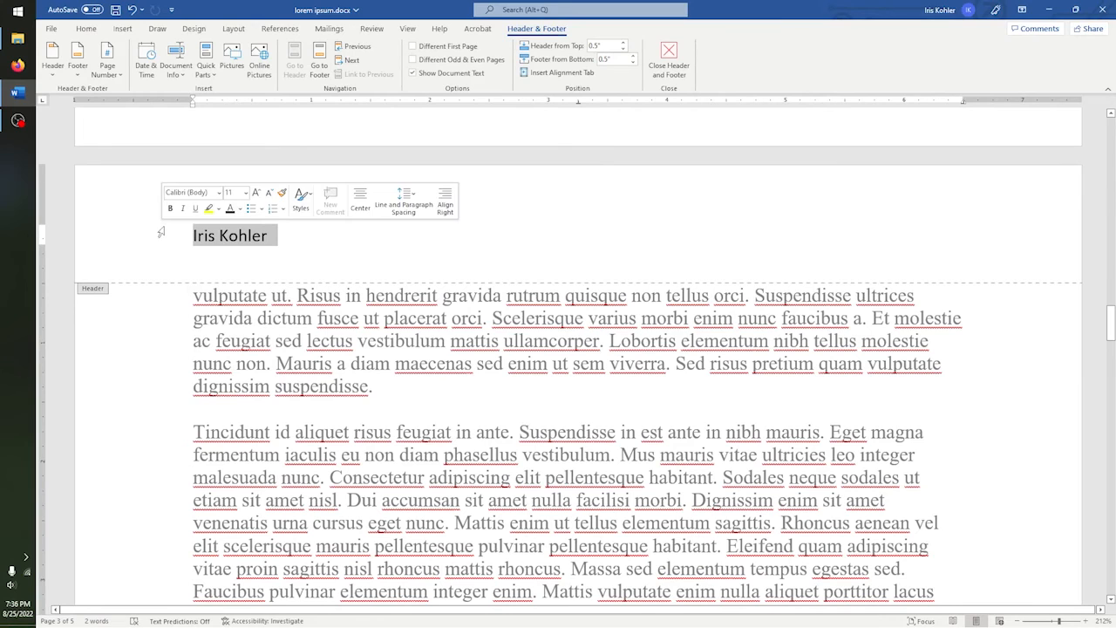
type("test")
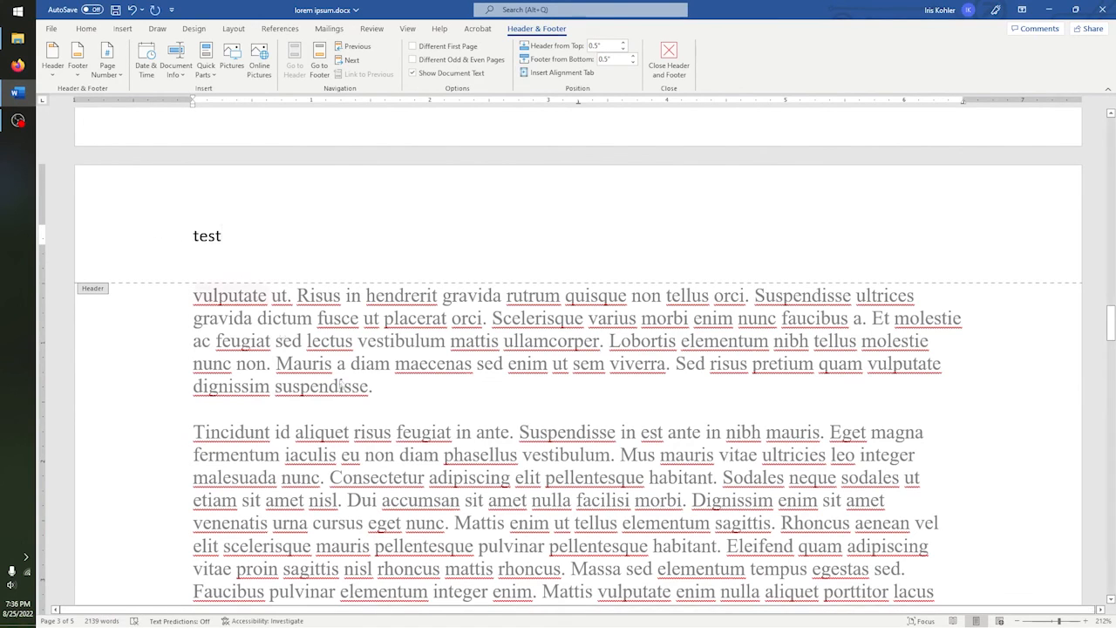
double_click(428, 392)
scroll(420, 400, "up", 15)
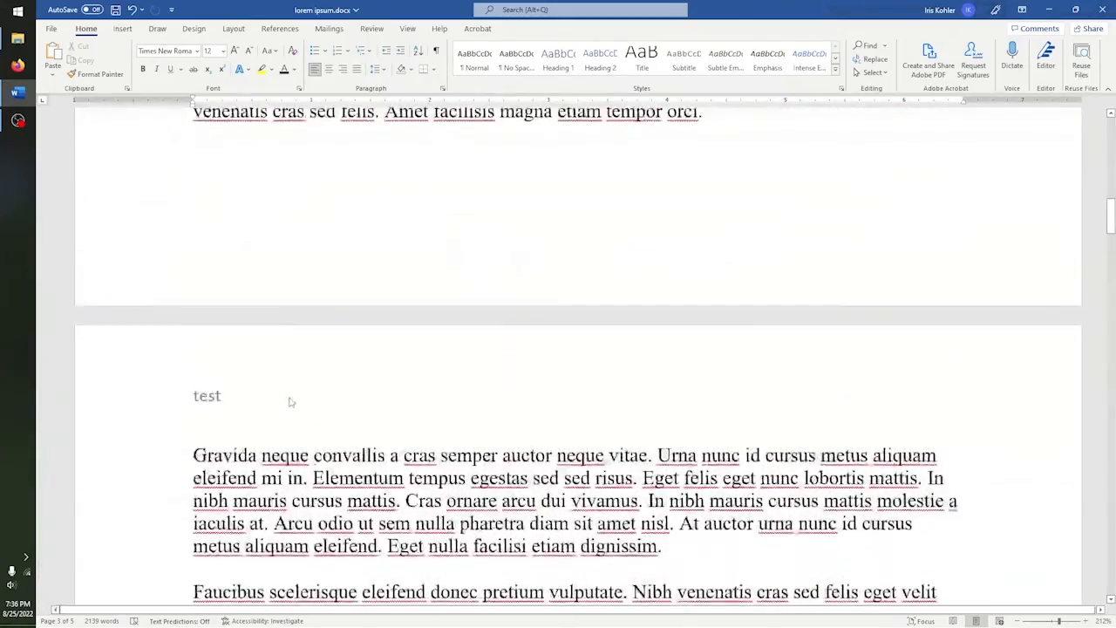
scroll(291, 401, "up", 5)
scroll(291, 401, "up", 8)
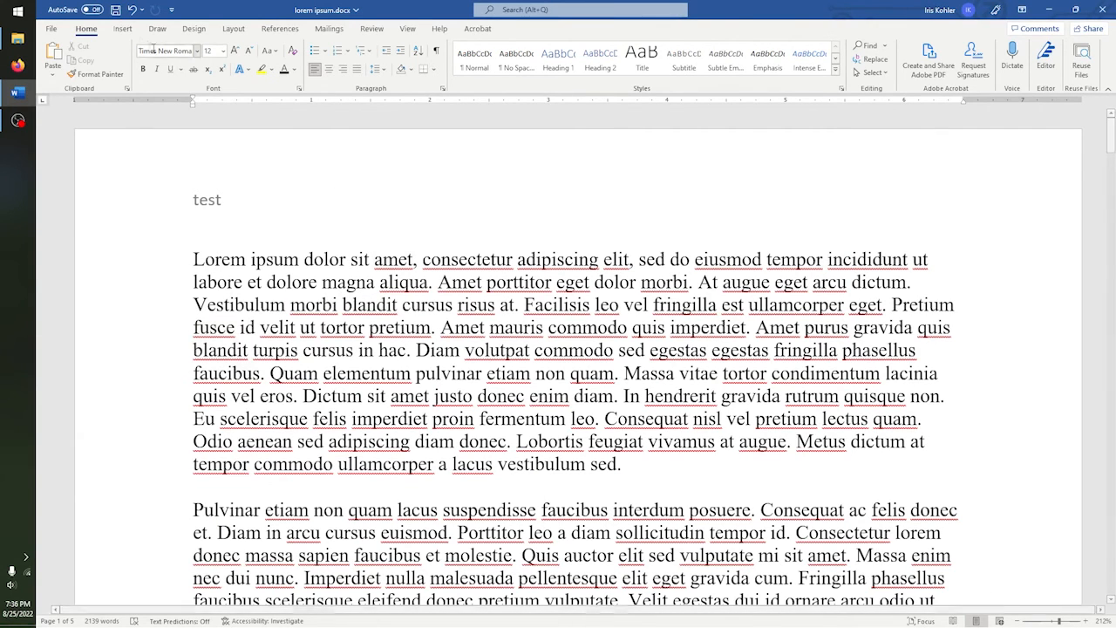
- Insert a Blank built-in footer with the text "blah" and return to the body text
left_click(122, 28)
left_click(688, 59)
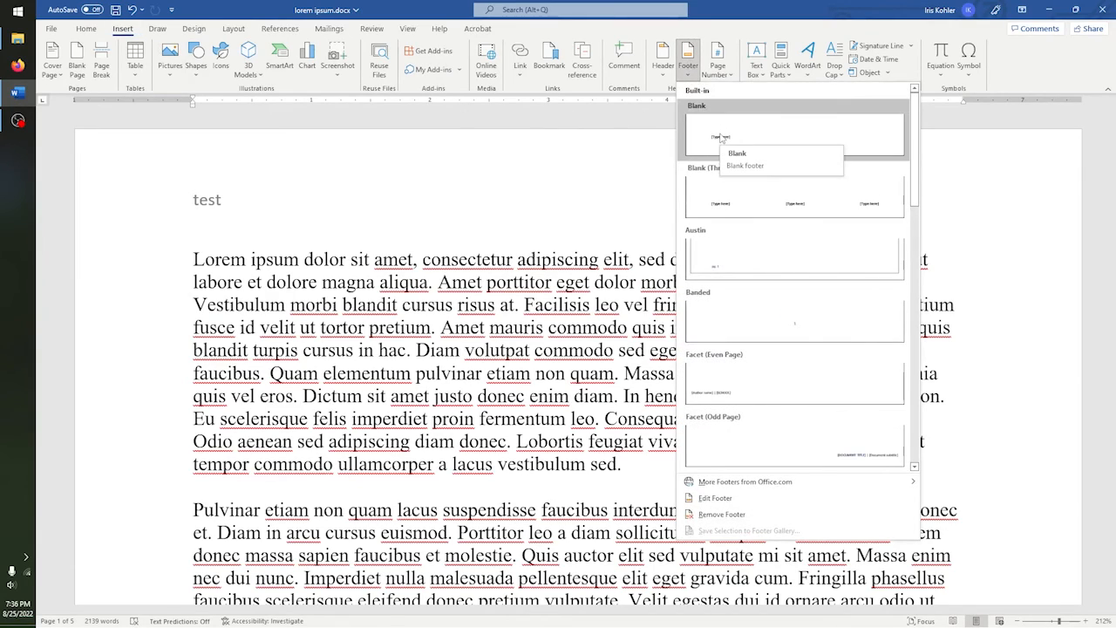
left_click(720, 138)
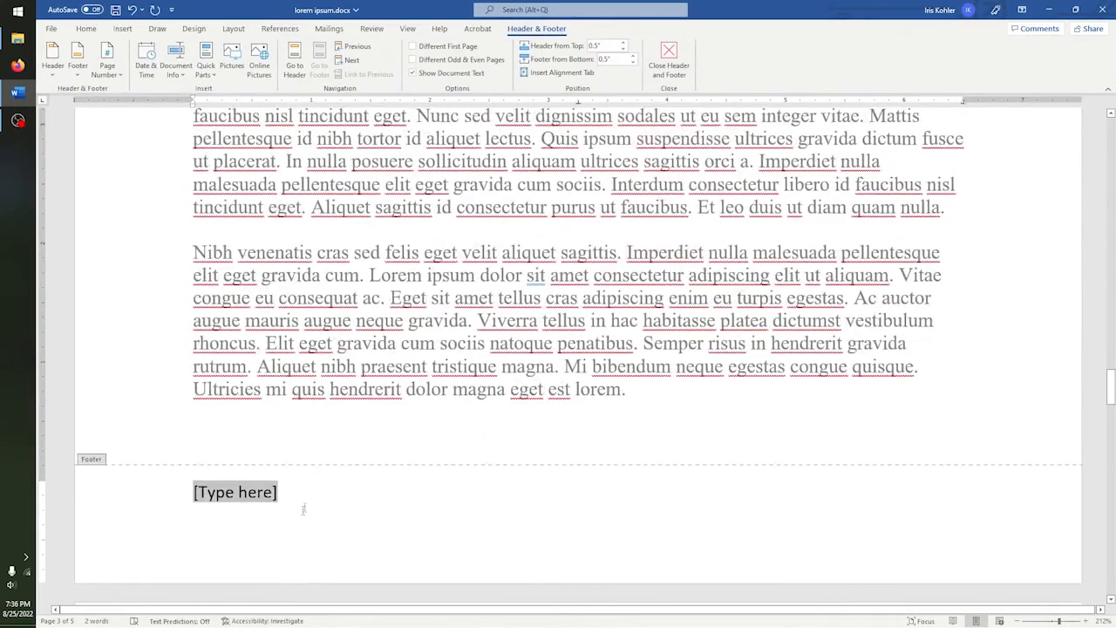
type("blah")
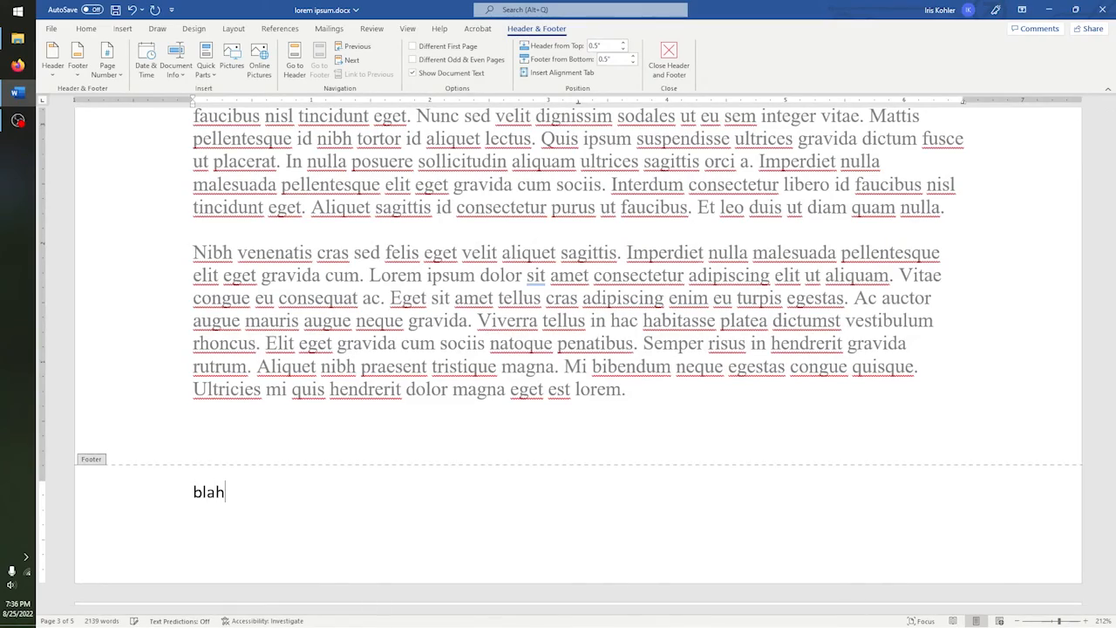
double_click(304, 460)
scroll(331, 470, "down", 9)
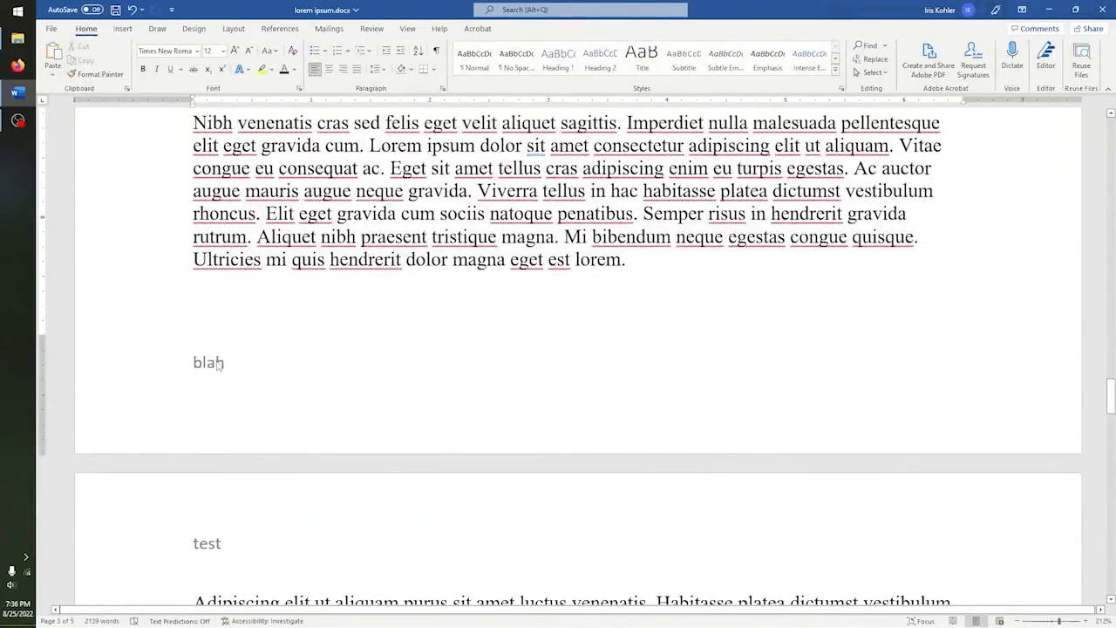
scroll(217, 360, "down", 1)
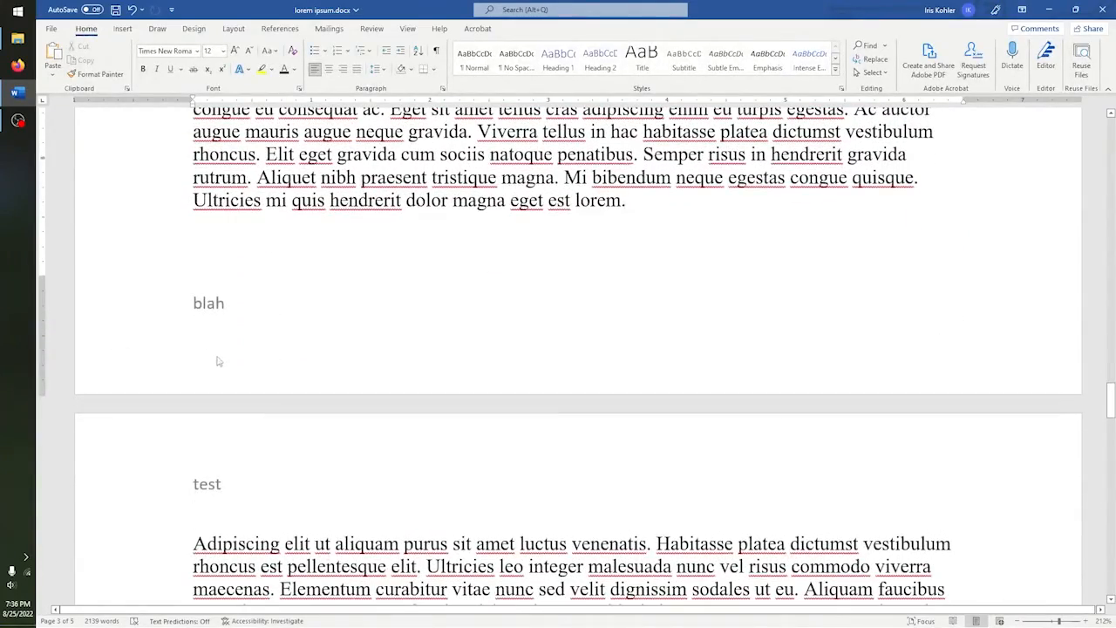
- Reopen the page three footer for editing and alternate between it and the header of page four
double_click(250, 311)
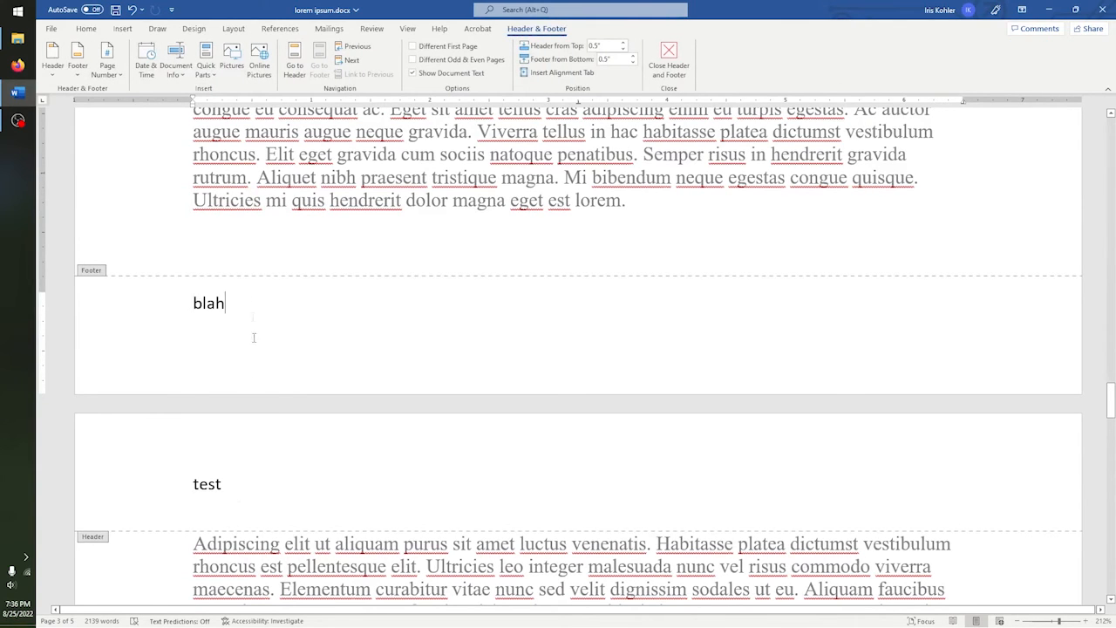
left_click(243, 499)
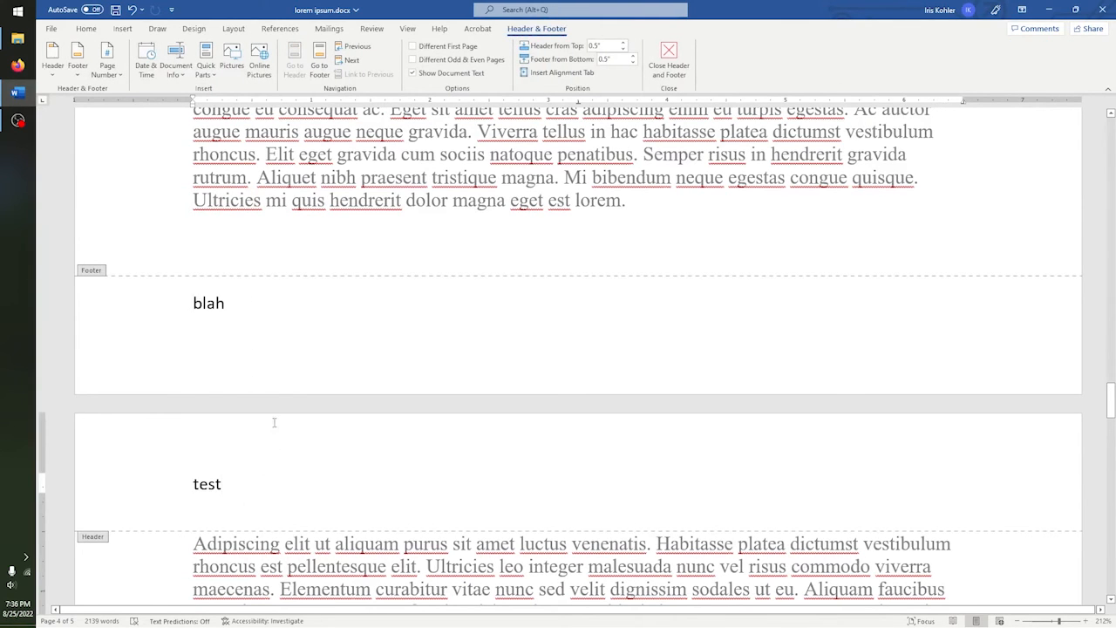
left_click(243, 346)
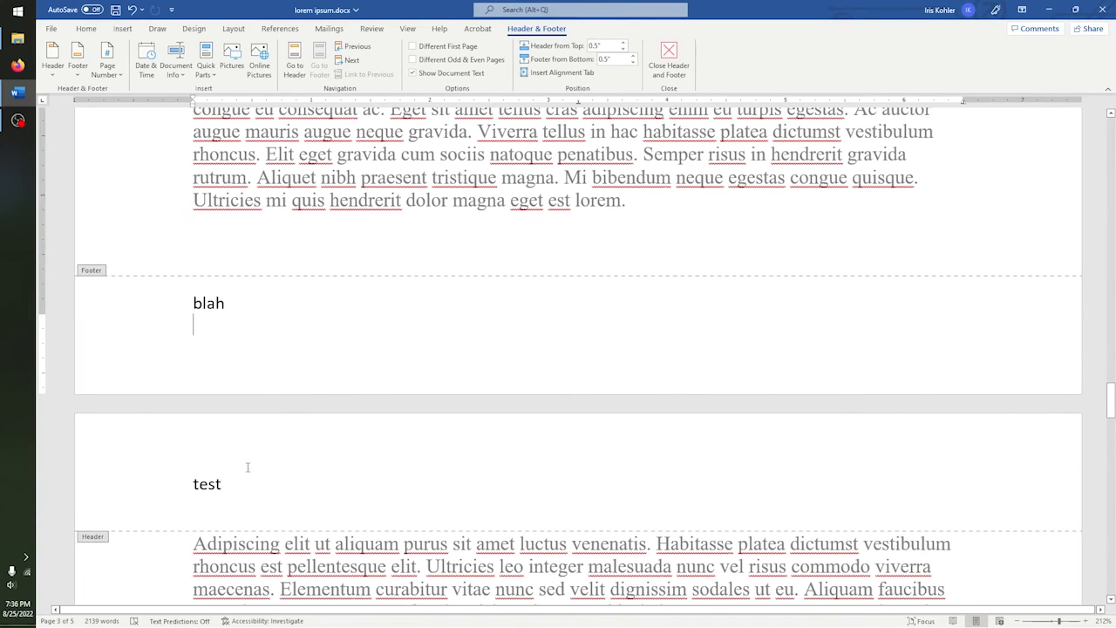
left_click(240, 512)
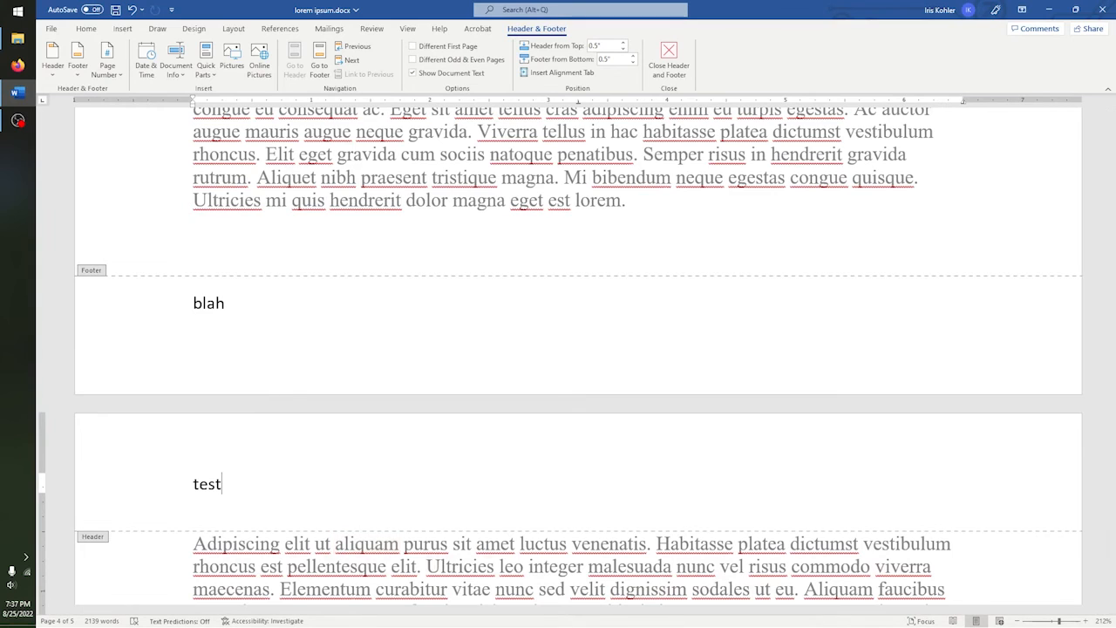
key("alt+Tab")
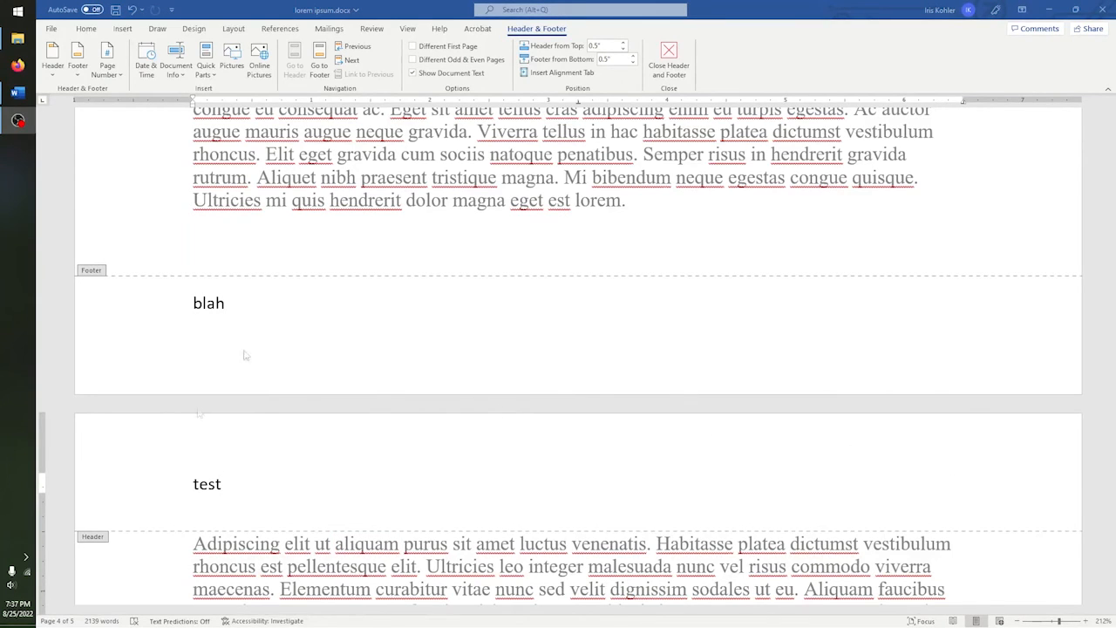
- Delete the text "test" from the page four header
left_click(279, 493)
key("BackSpace")
key("BackSpace")
key("BackSpace")
key("BackSpace")
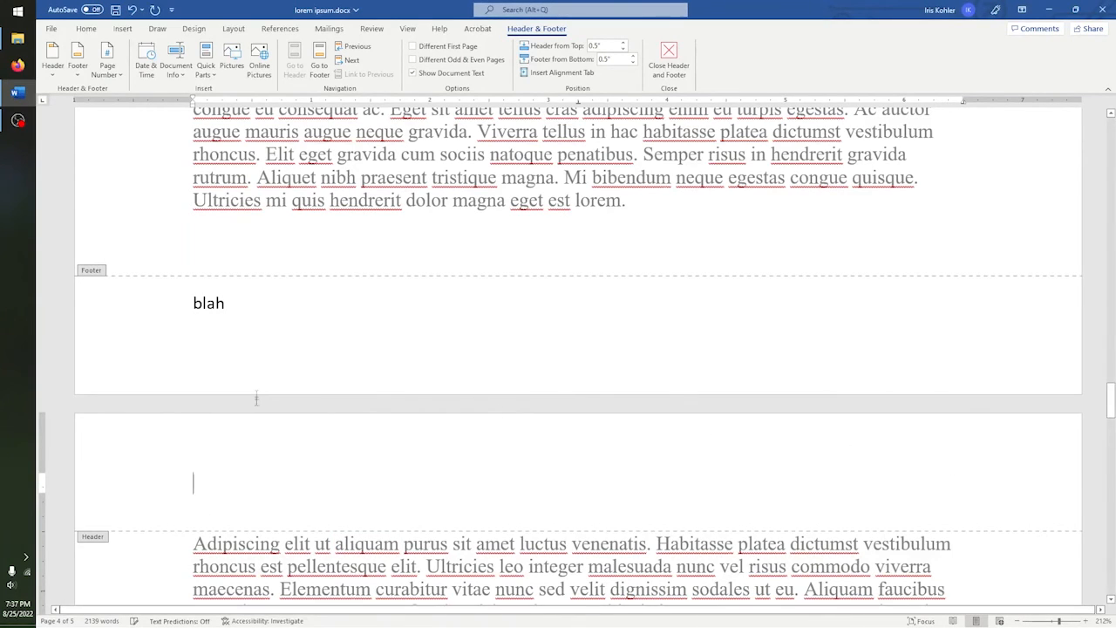
- Delete the text "blah" from the page three footer
left_click(289, 312)
key("BackSpace")
key("BackSpace")
key("BackSpace")
key("BackSpace")
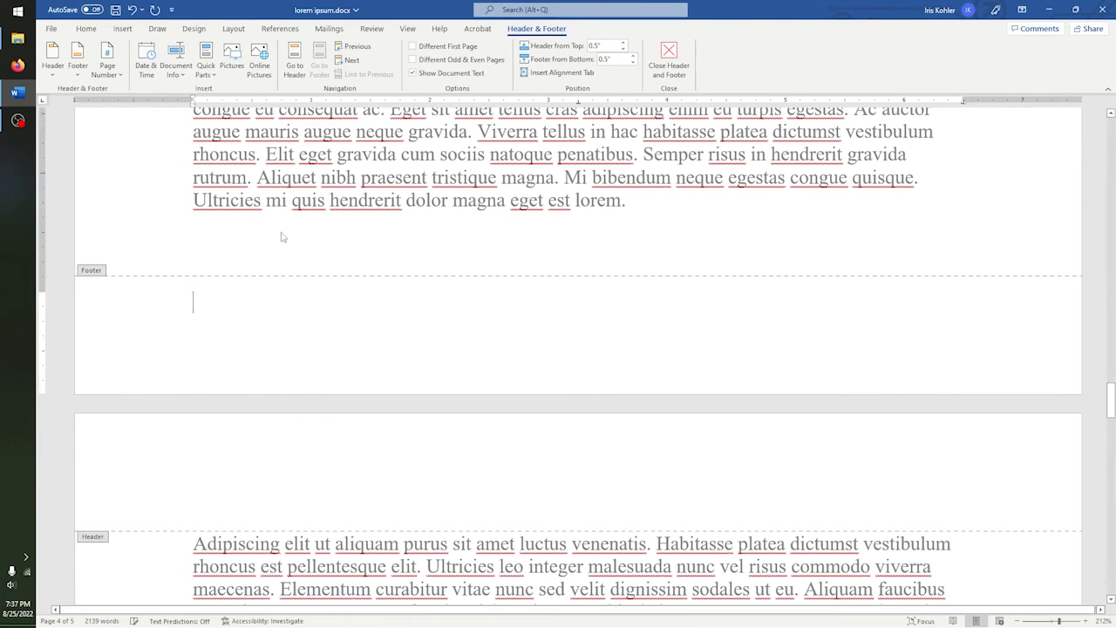
- Leave the footer, insert a Plain Number 2 page number at the bottom of the page, and return to the body text
double_click(282, 231)
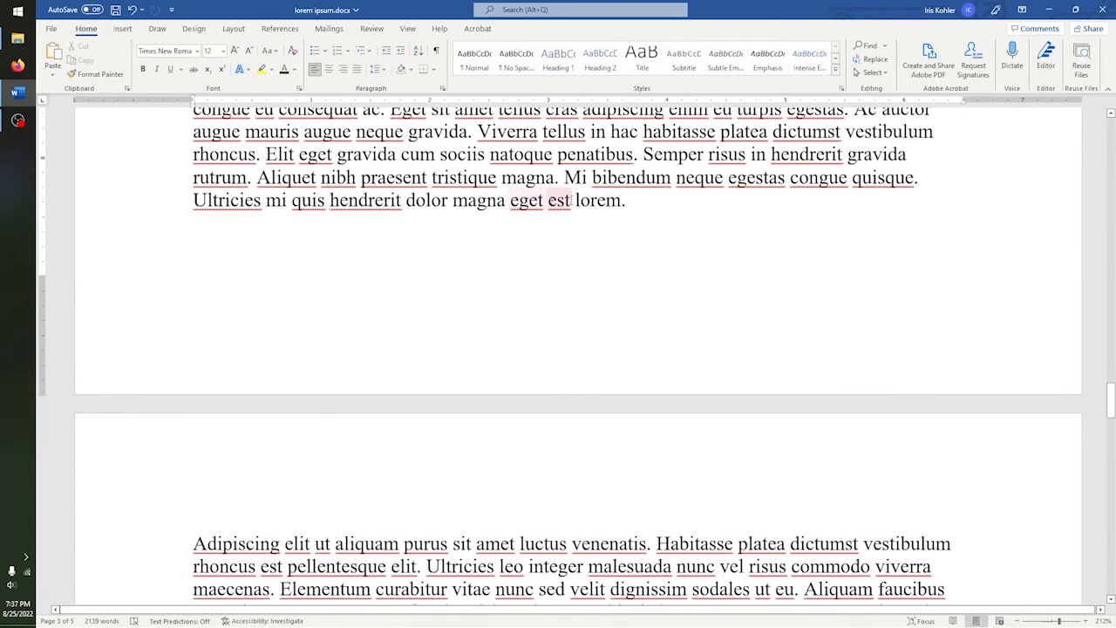
left_click(125, 29)
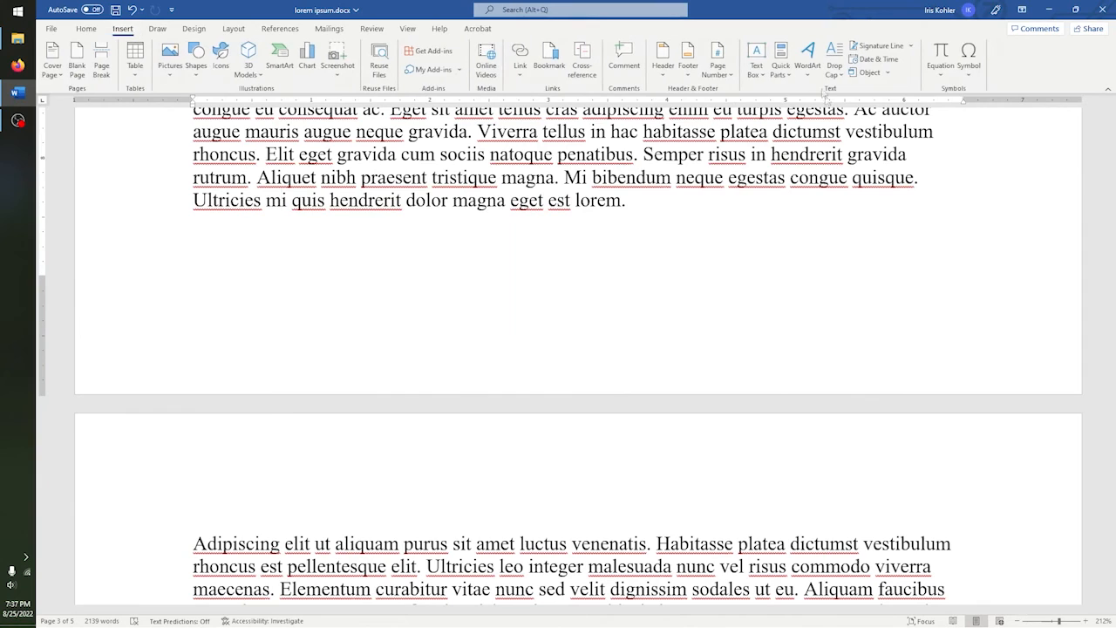
left_click(720, 66)
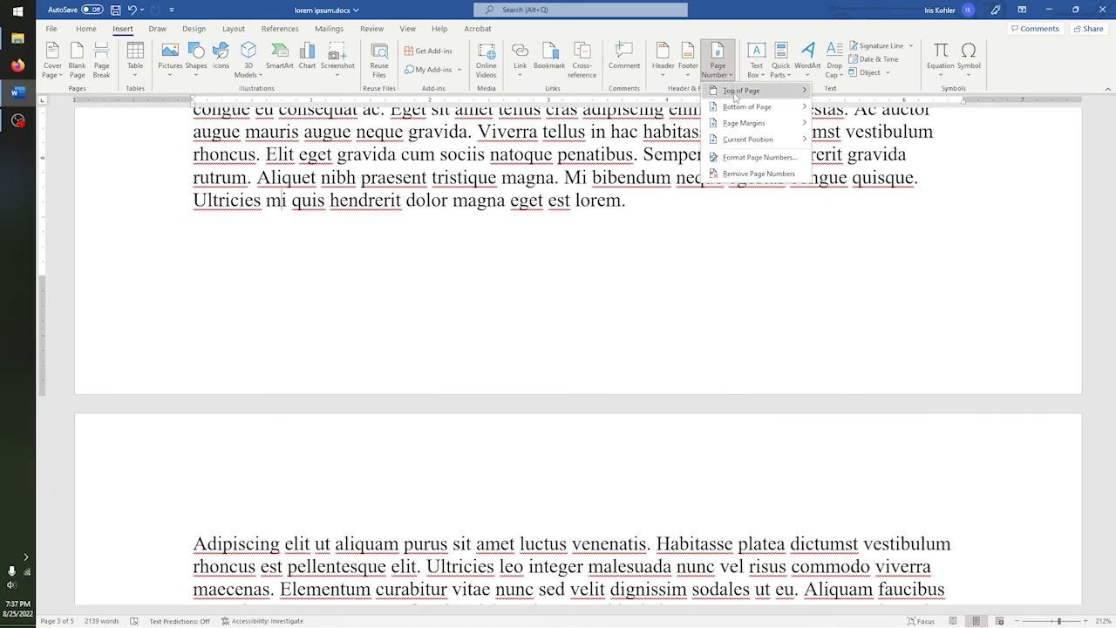
mouse_move(735, 96)
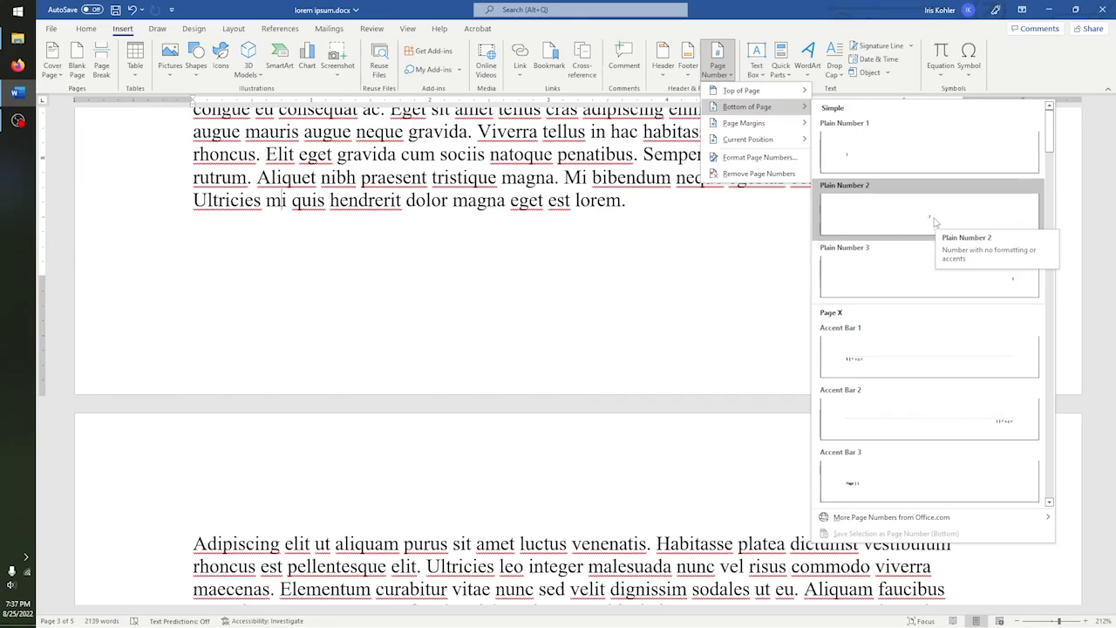
left_click(928, 217)
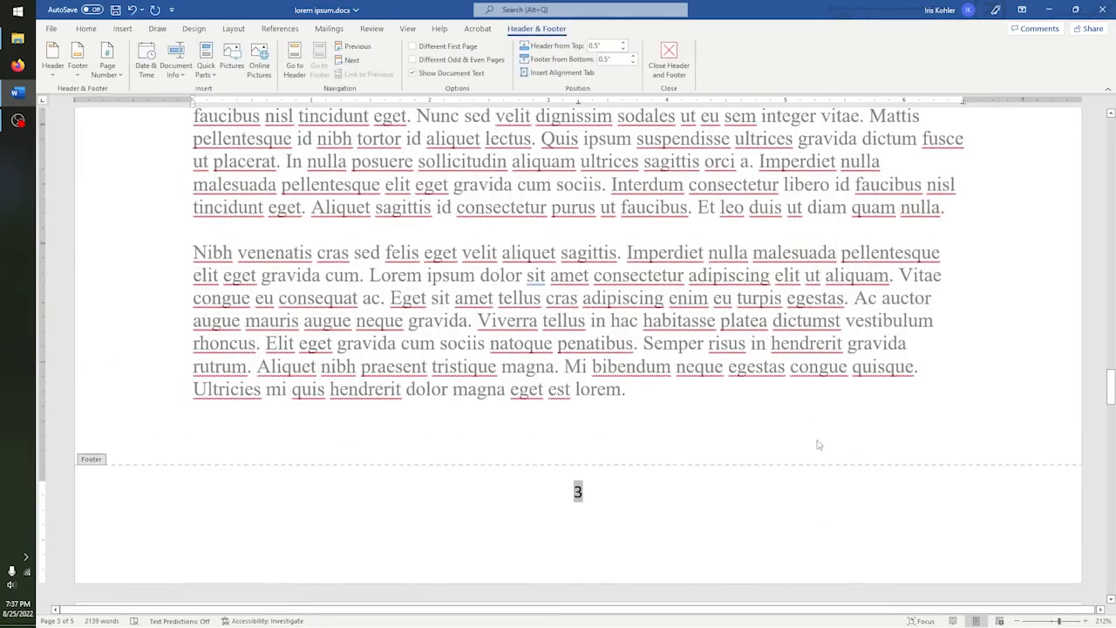
left_click(608, 492)
double_click(615, 435)
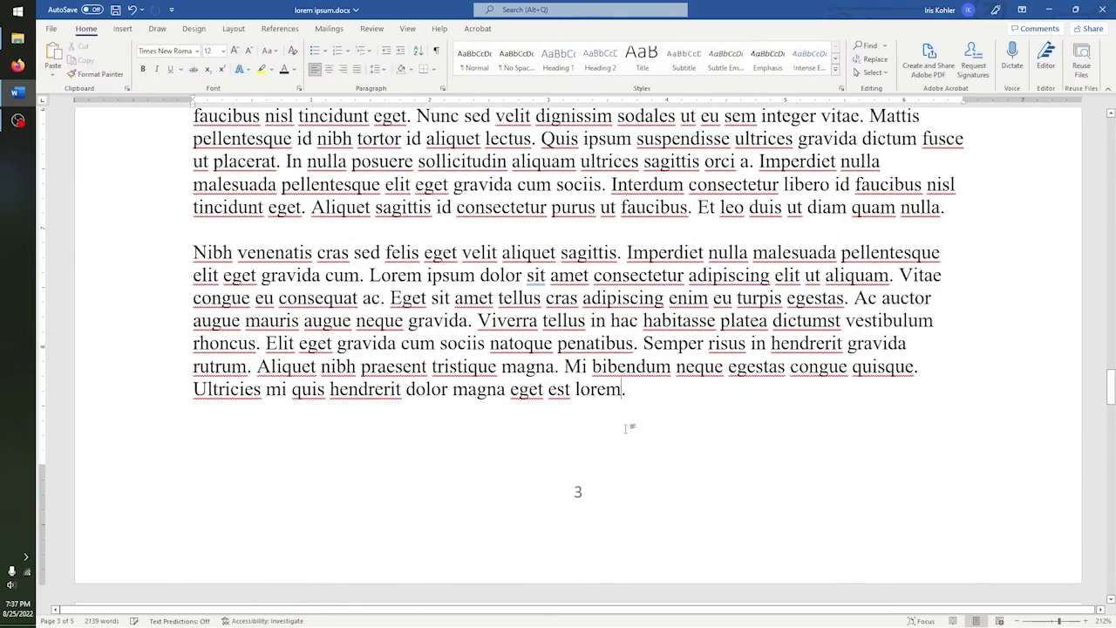
- Check the page numbers at the foot of the earlier pages, back to page one
scroll(618, 427, "up", 15)
scroll(621, 421, "up", 15)
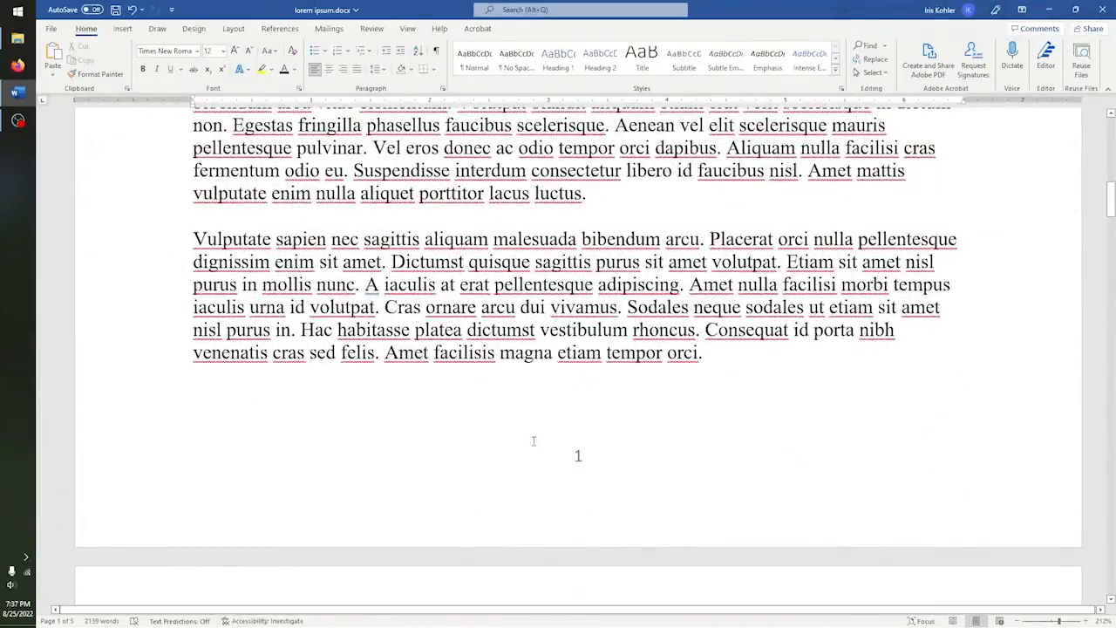
scroll(541, 449, "up", 2)
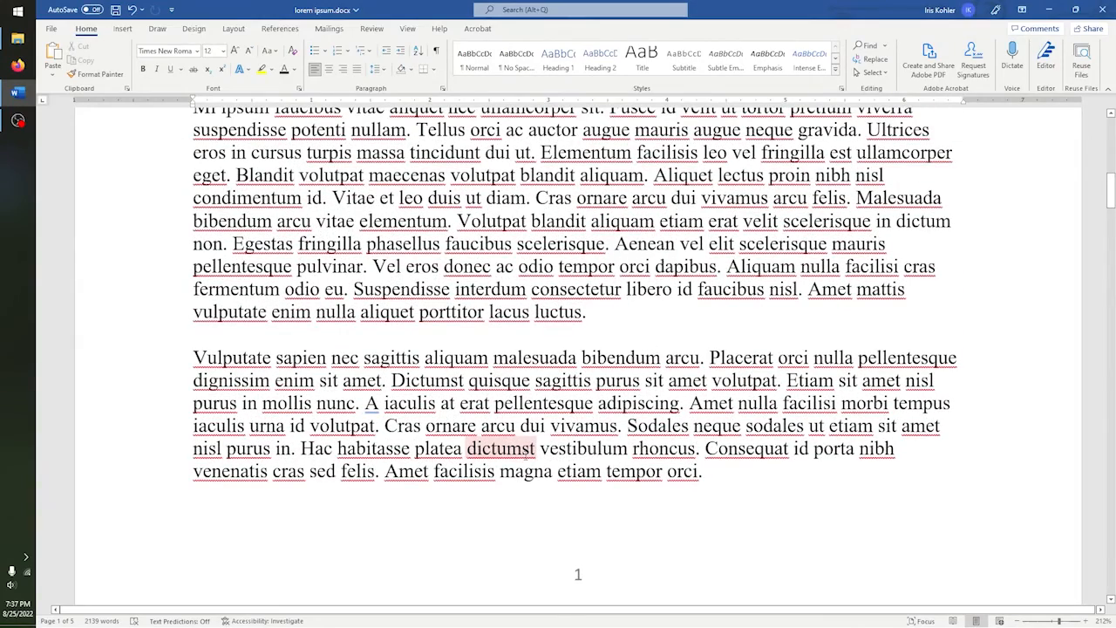
scroll(539, 458, "up", 7)
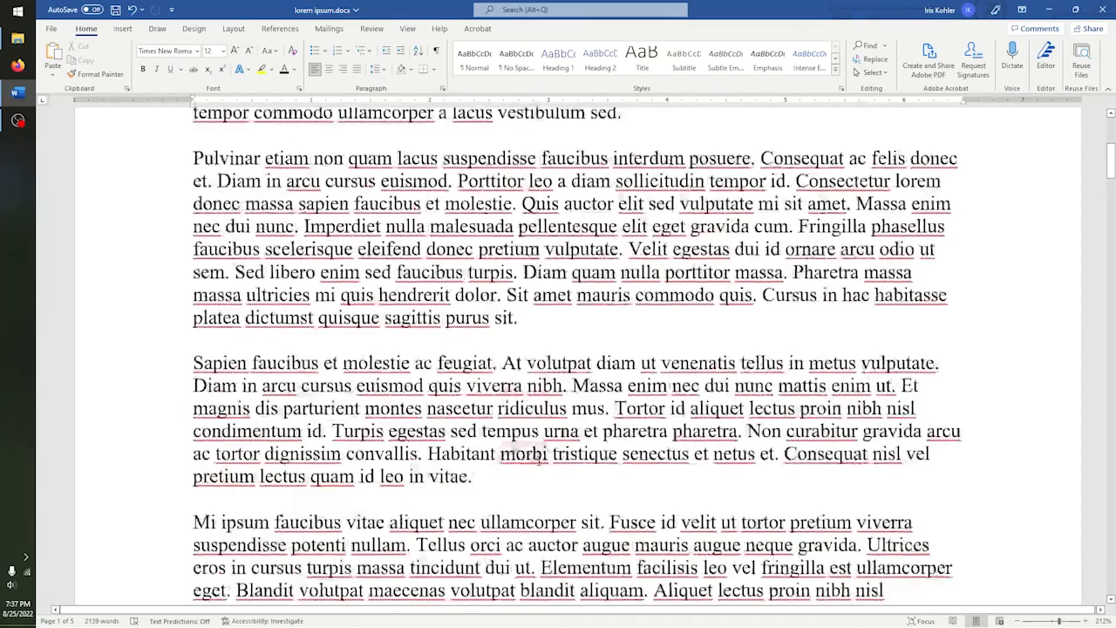
left_click_drag(539, 468, 611, 464)
left_click(645, 491)
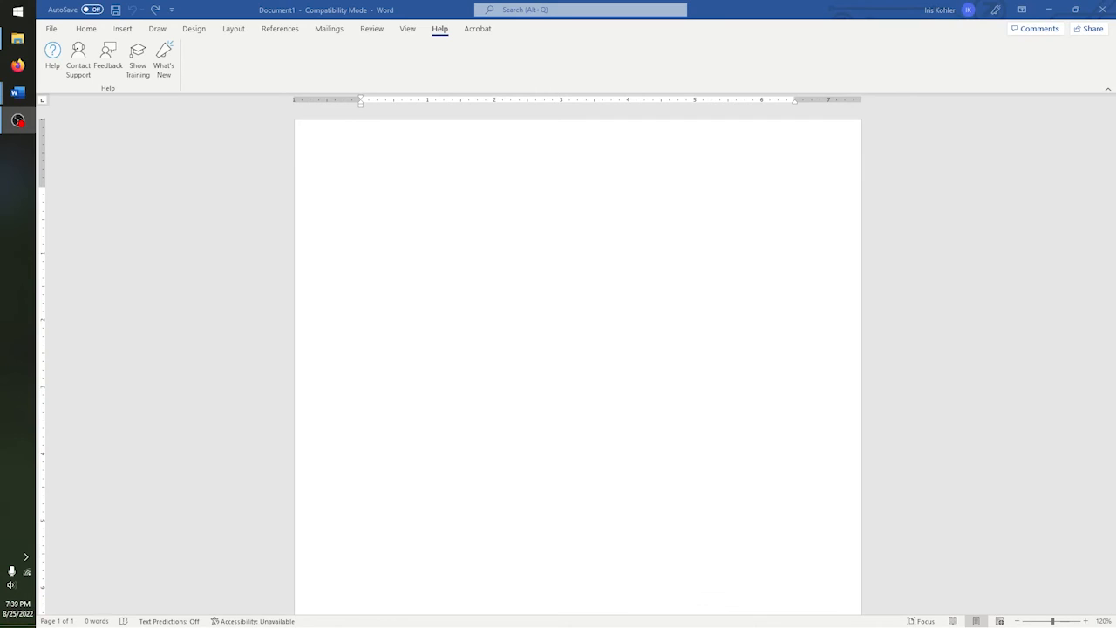
- Start a numbered list in the blank document with the items "Step 1", "Step 2" and "Step 3"
left_click(635, 254)
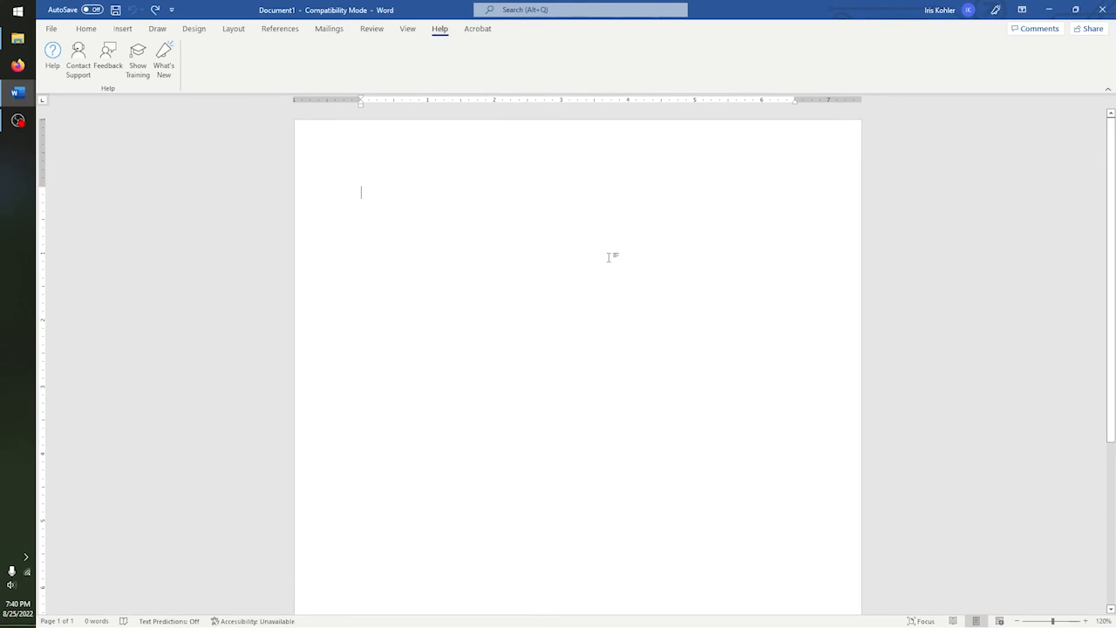
left_click(86, 29)
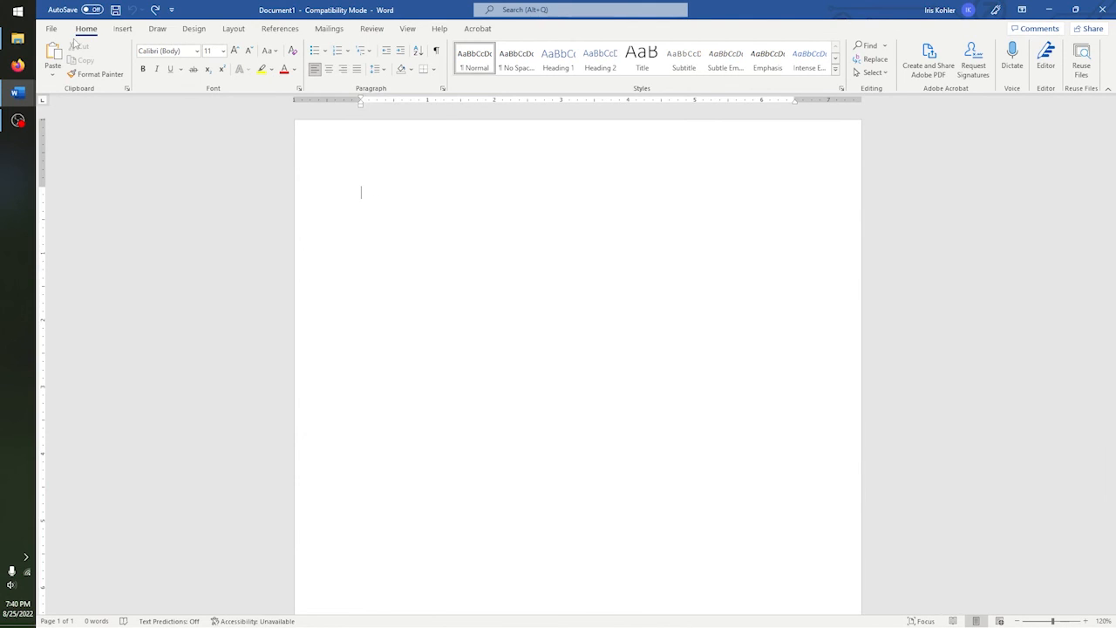
left_click(338, 51)
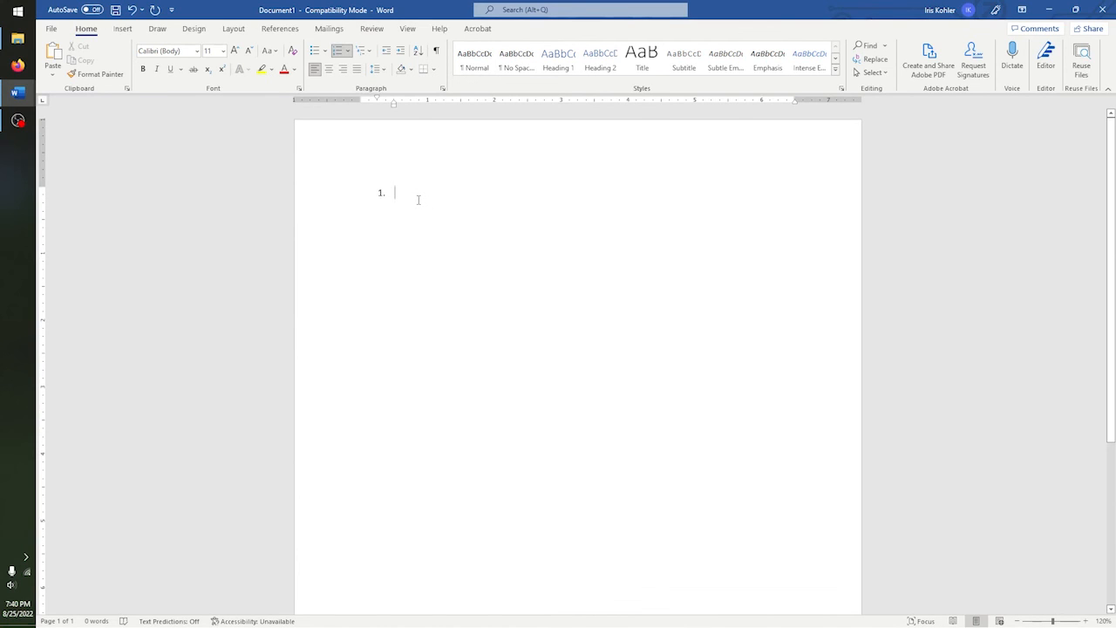
type("Step 1")
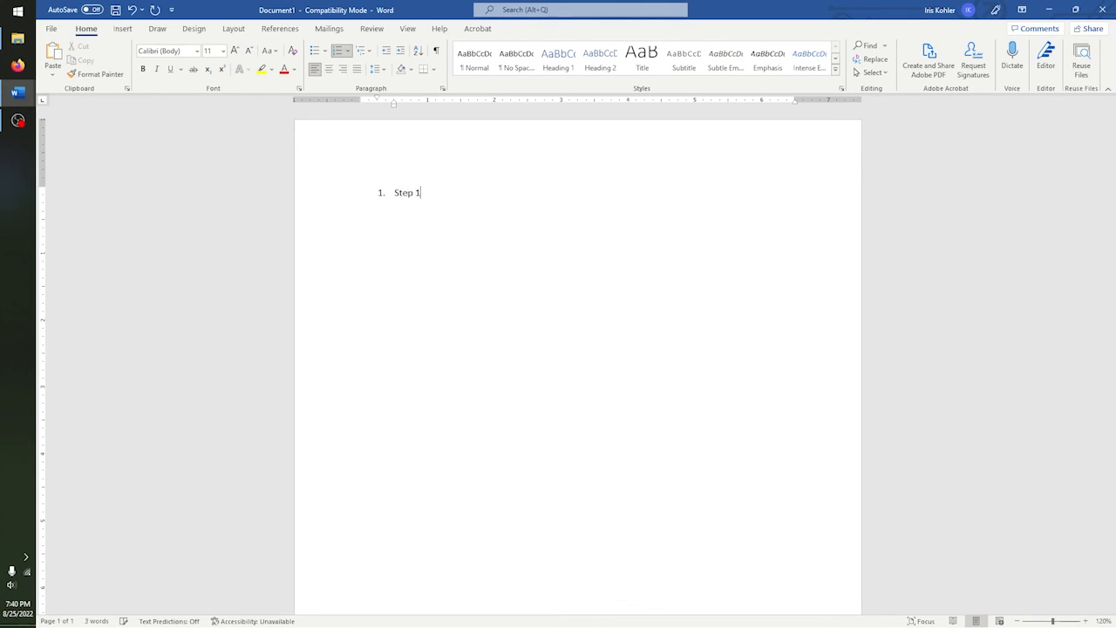
key("Return")
type("Step 2")
key("Return")
type("Step 3")
- Add the second-level items "Step 3a", "Step 3b", "Step 3c", "Step 3d" and "Step 3e" under "Step 3"
key("Return")
key("Tab")
type("Step 3a")
key("Return")
type("Step 3b")
key("Return")
type("step 3c")
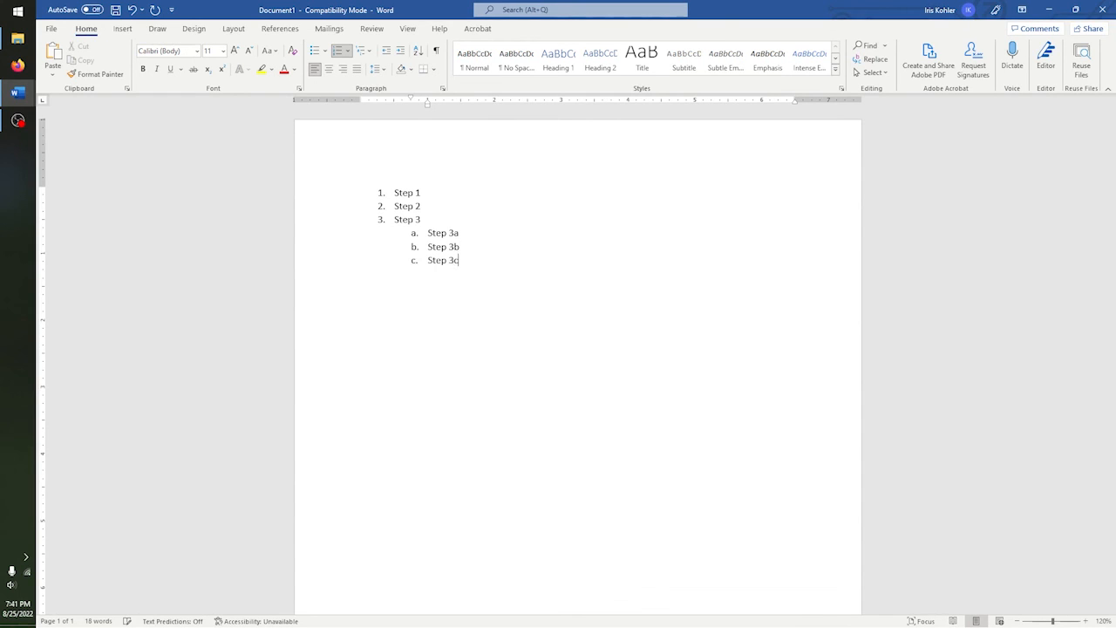
key("Return")
type("Step 3d ")
type("Step ")
type("3e")
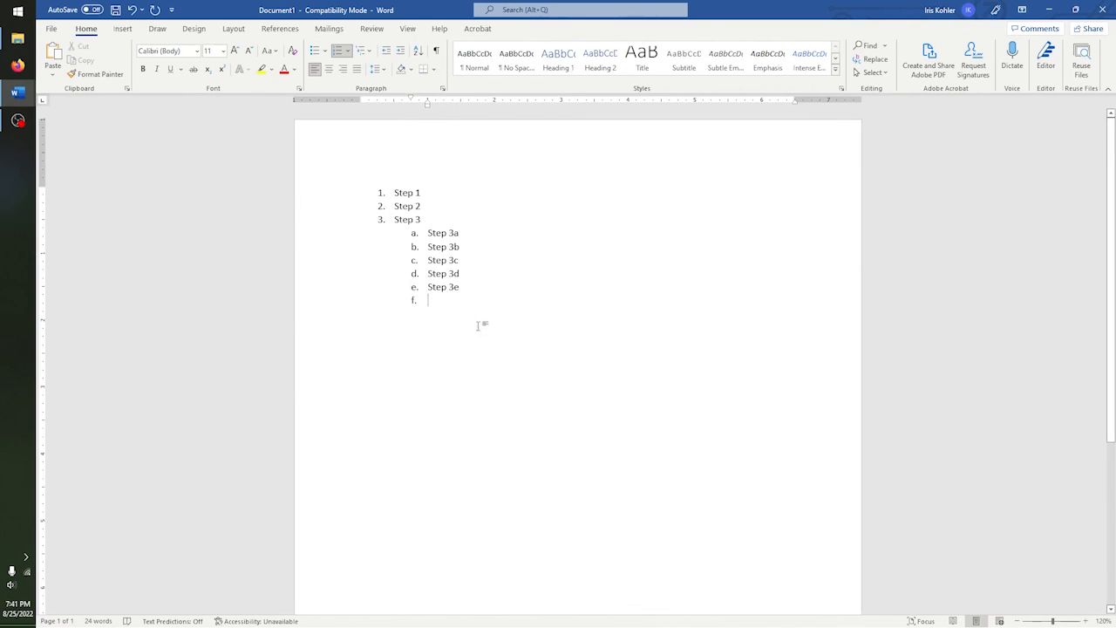
- Try moving the empty item below "Step 3e" back to the main list level
key("shift+Tab")
key("BackSpace")
key("Return")
key("shift+Tab")
- Add the third-level items "Step 3ei" and "Step 3eii" under "Step 3e"
key("Tab")
key("Tab")
type("Step 3ei")
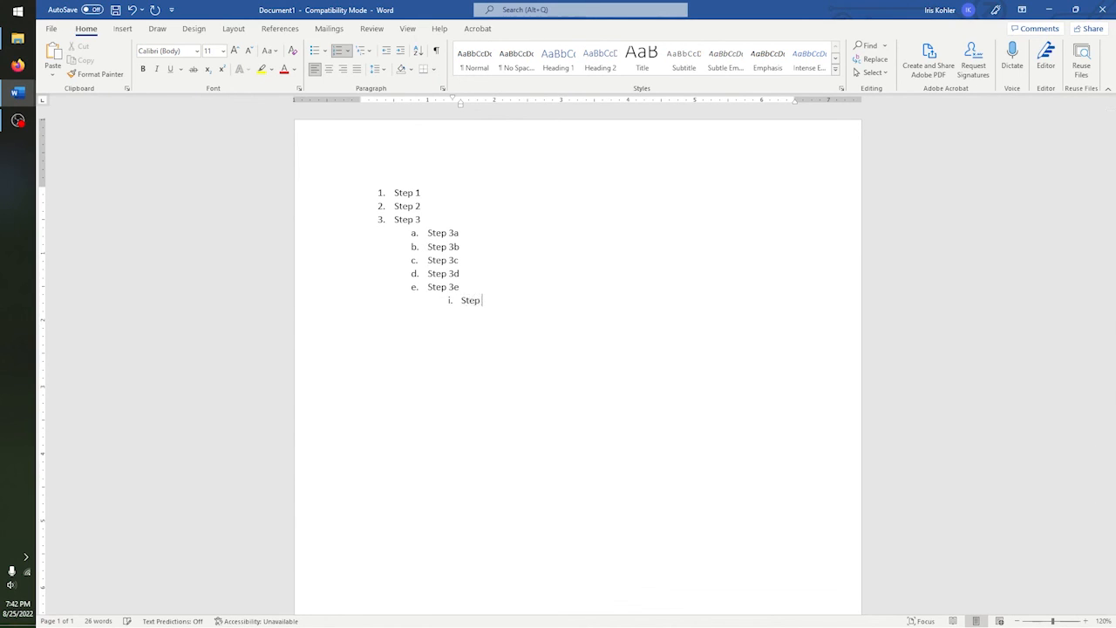
key("Return")
type("Step 3eii")
- Add an empty list item after "Step 3eii" and promote it to the main level as item 4
key("Return")
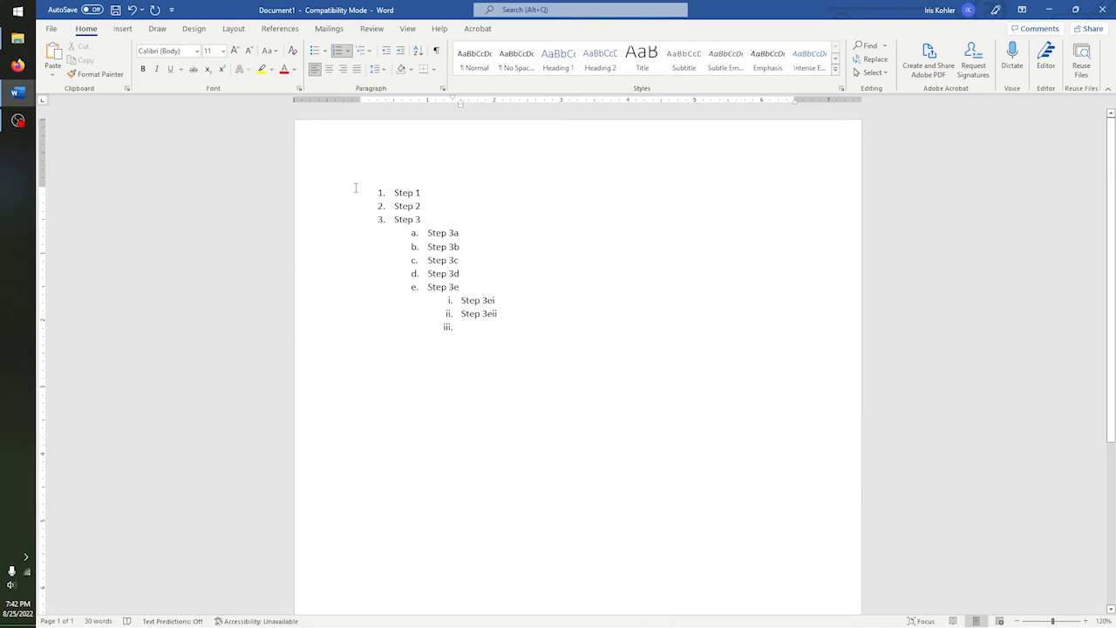
key("BackSpace")
key("BackSpace")
key("BackSpace")
key("Return")
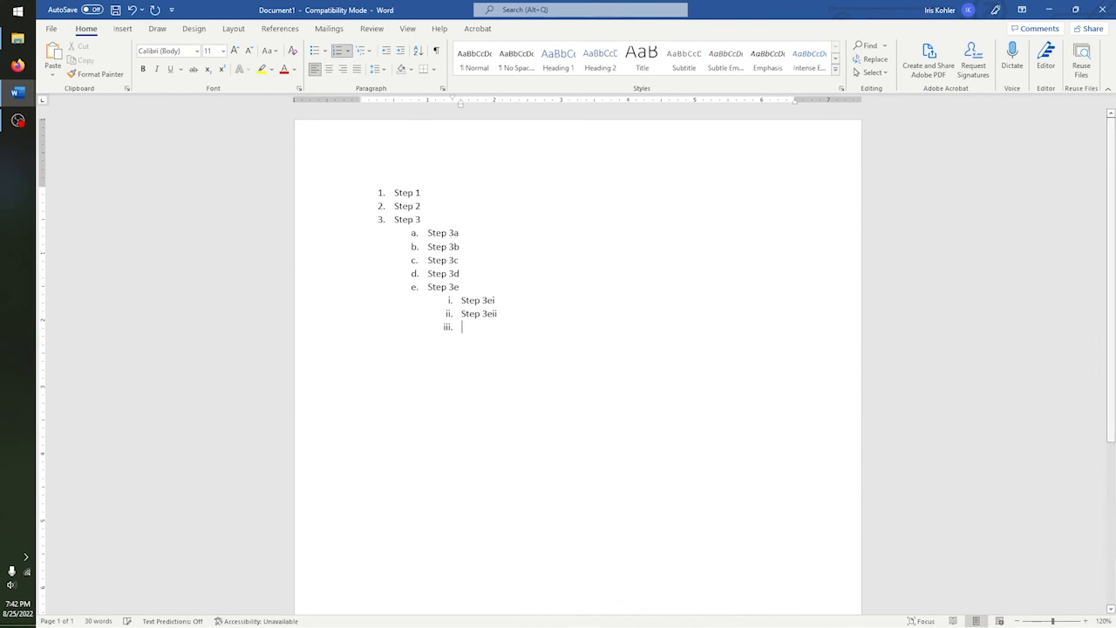
key("shift+Tab")
key("shift+Tab")
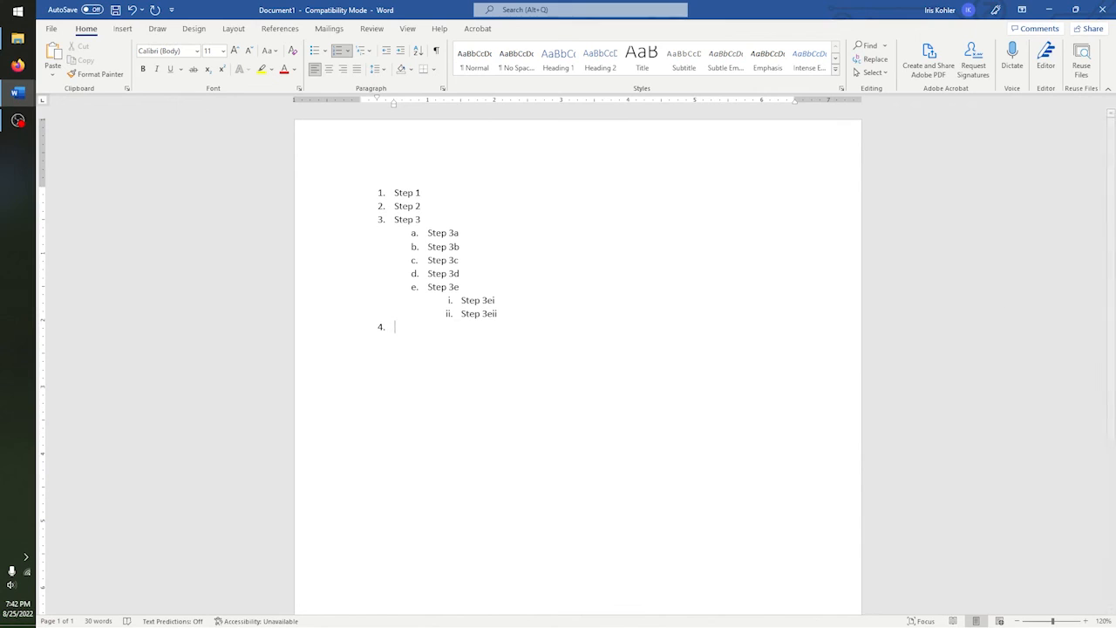
- Indent the empty item 4 by two levels, return it to the main level and turn off its numbering
key("alt+Tab")
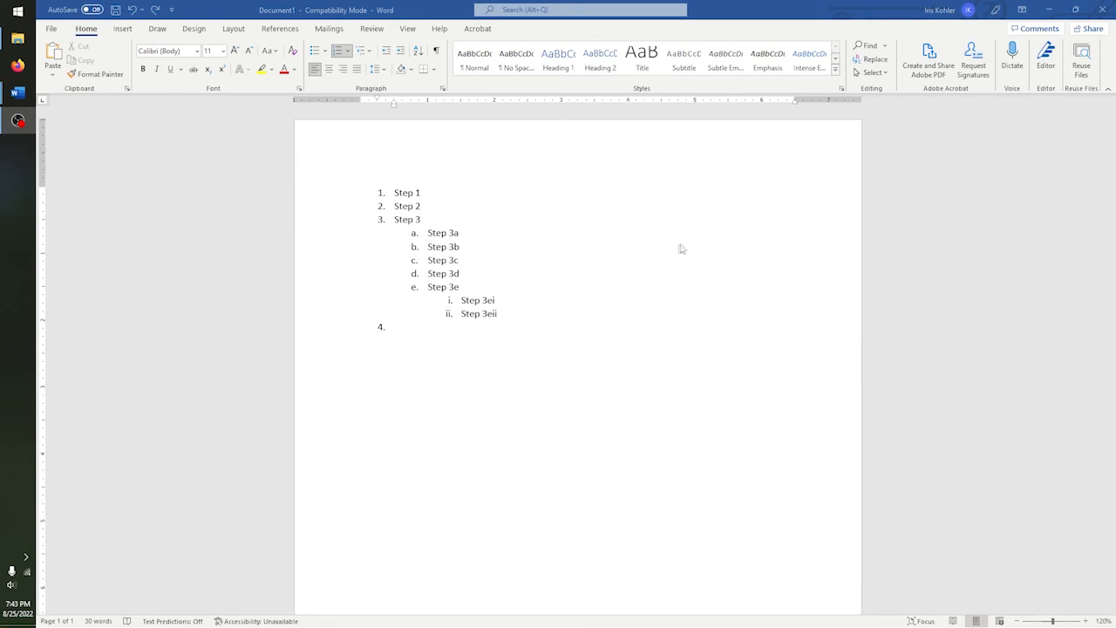
left_click(403, 55)
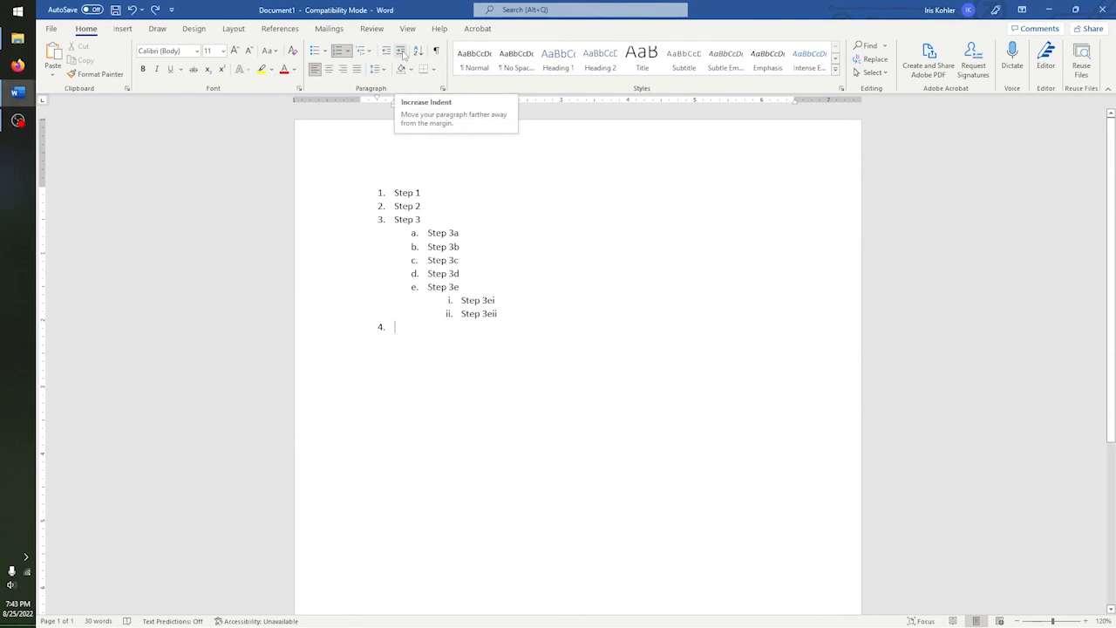
left_click(403, 55)
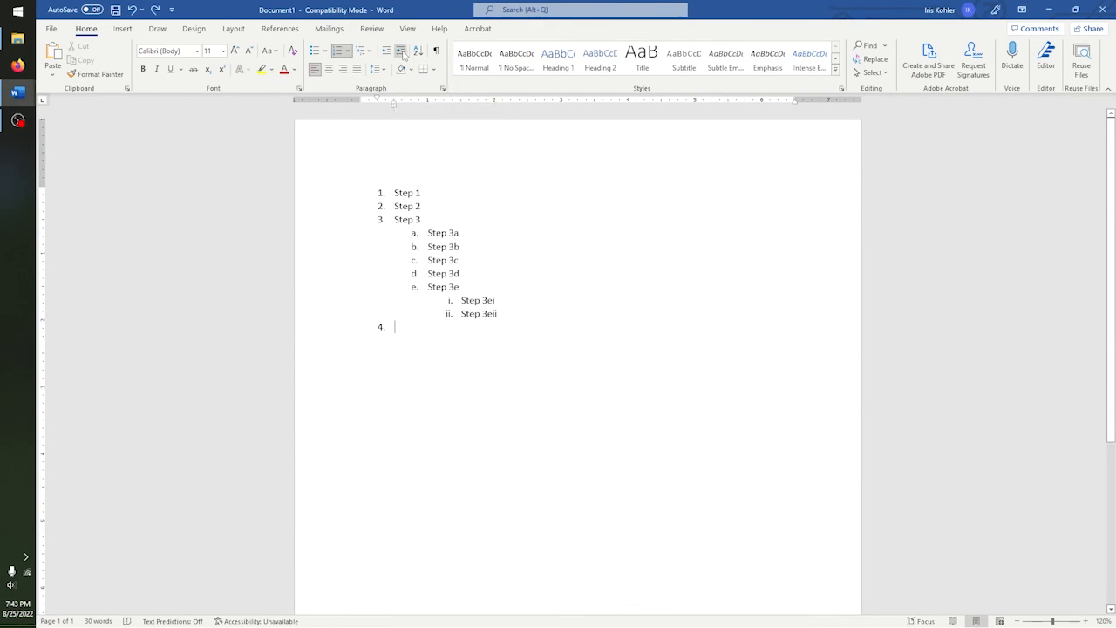
left_click(403, 55)
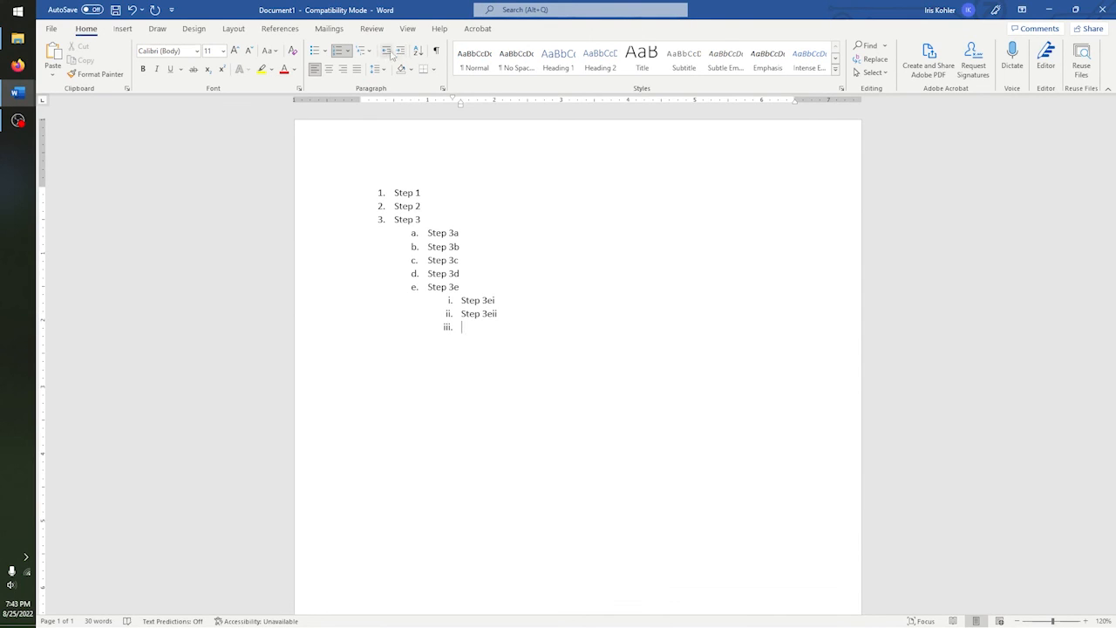
left_click(388, 52)
left_click(388, 52)
left_click(339, 52)
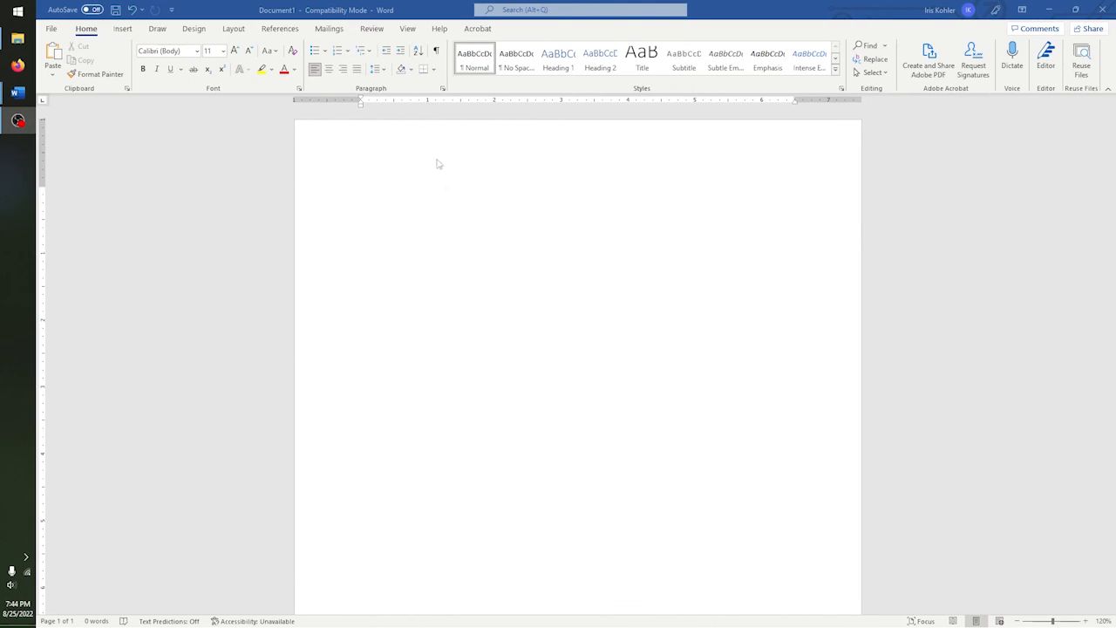
- Create a bulleted list with the items "Carrots", "Milk", "Bread" and "Ground beef (for burgers)"
left_click(317, 54)
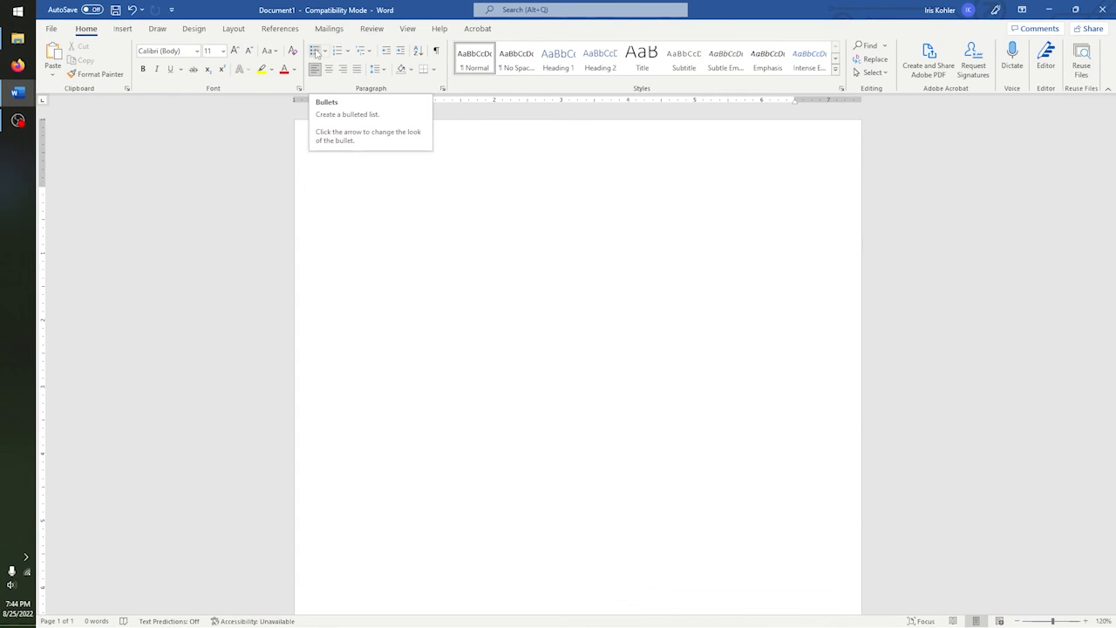
left_click(315, 51)
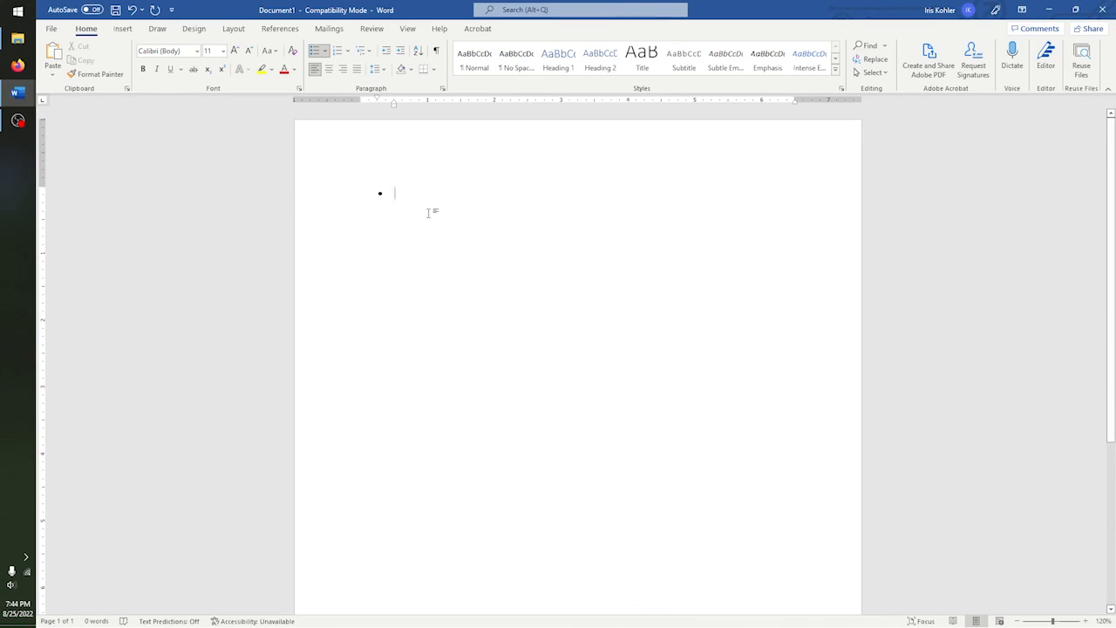
type("Carrots")
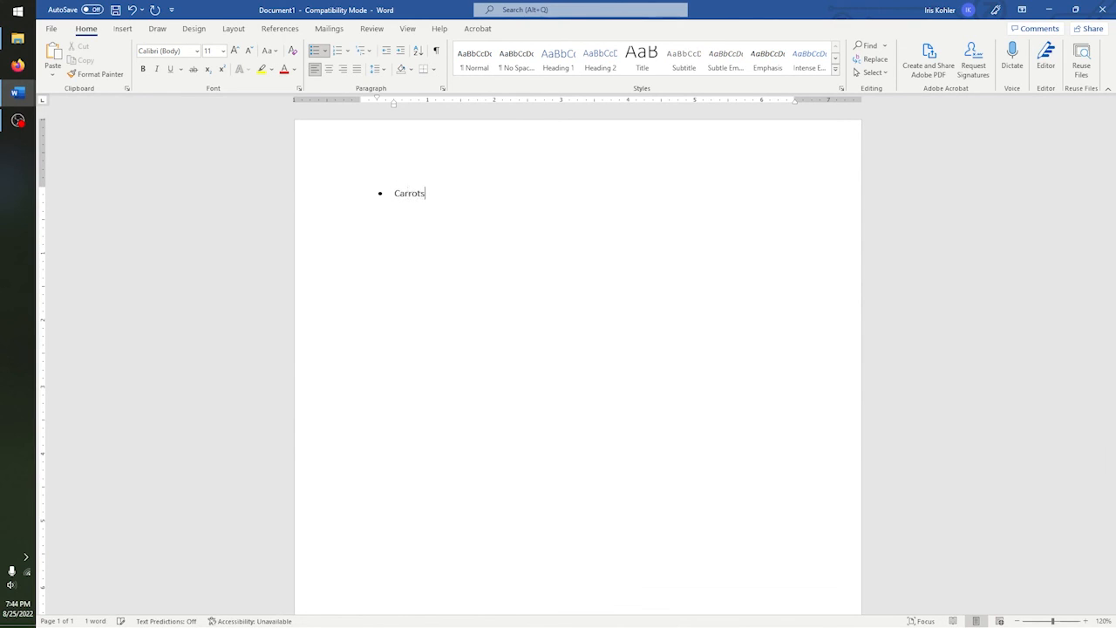
key("Return")
type("Milk")
key("Return")
type("Bread")
key("Return")
type("Groun")
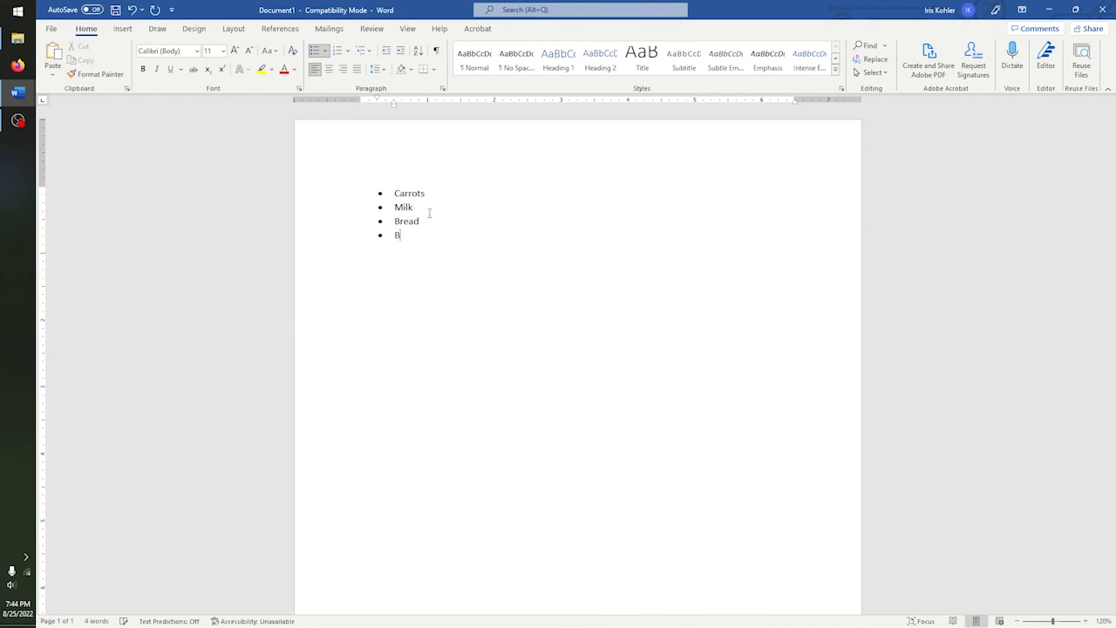
type("d beef (for burgers)")
- Add a second-level bullet "A" under the ground beef item and an empty third-level bullet below it
key("Return")
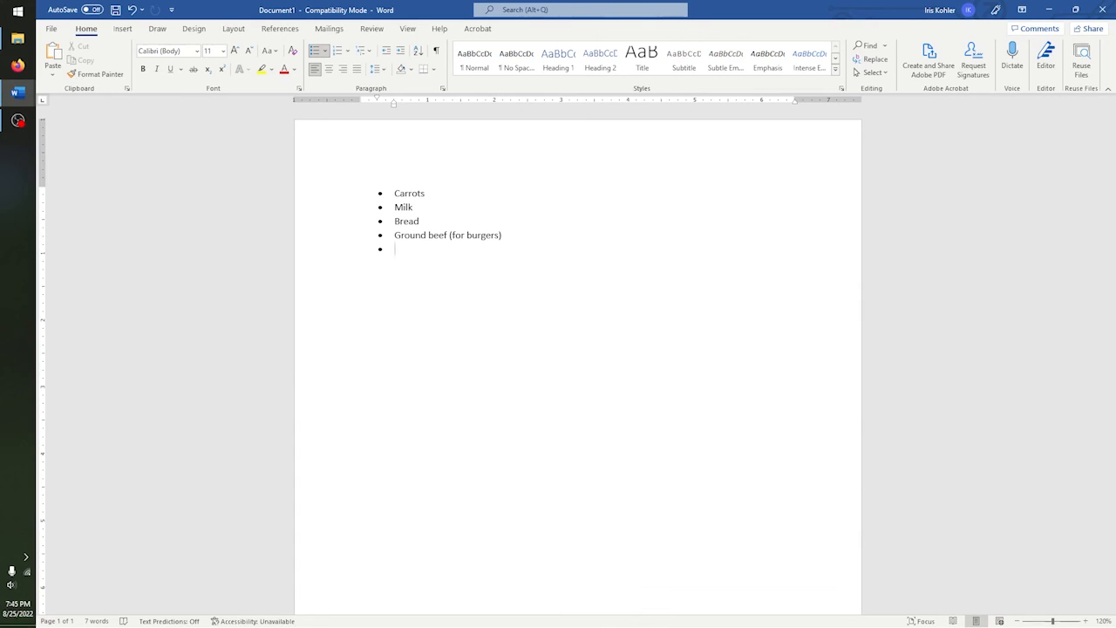
key("Tab")
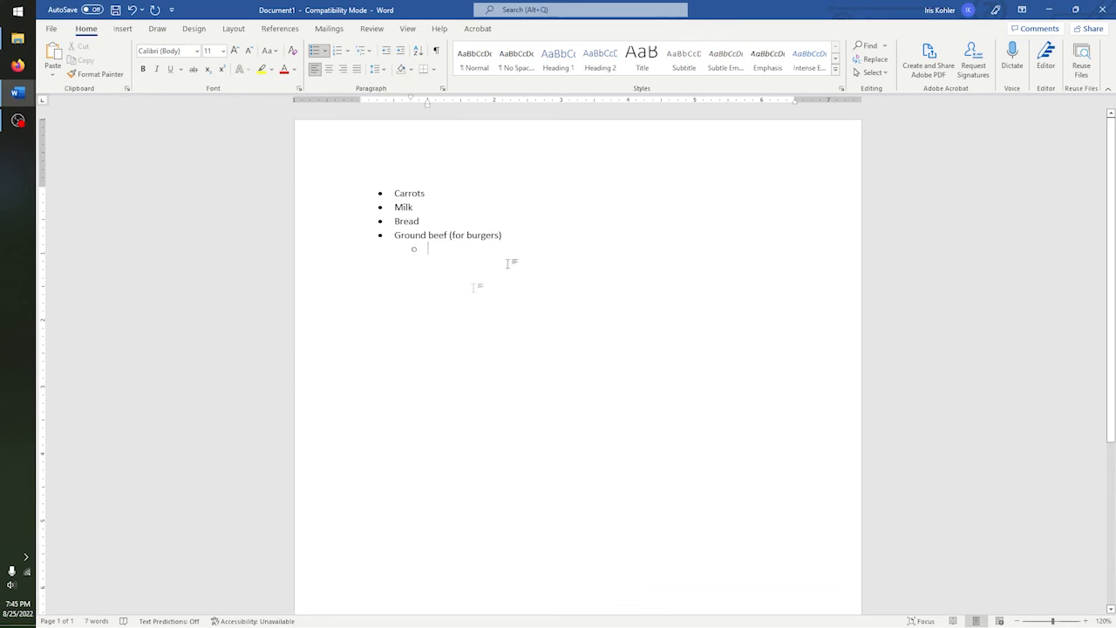
type("a")
key("Return")
key("Tab")
- Delete the entire bulleted list, leaving the page blank
left_click_drag(465, 264, 381, 188)
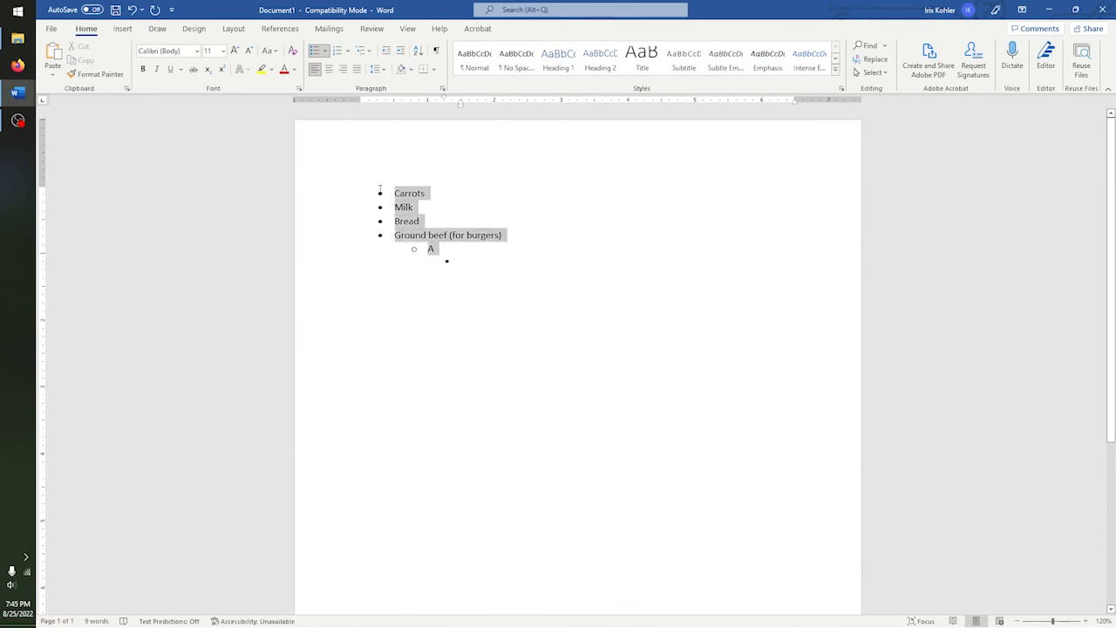
key("BackSpace")
key("BackSpace")
key("BackSpace")
key("BackSpace")
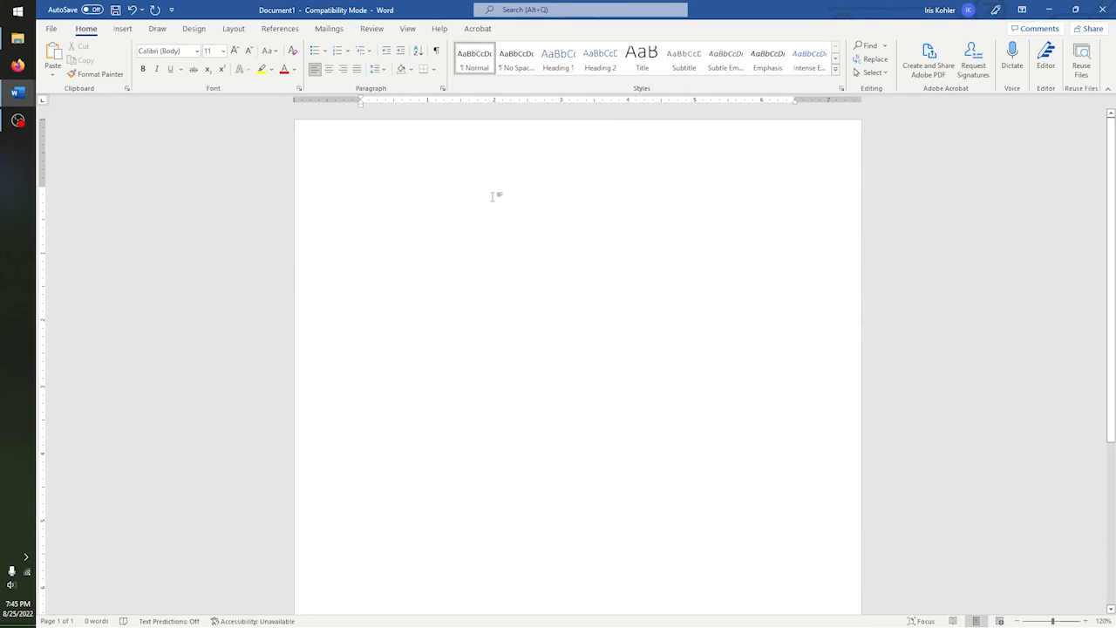